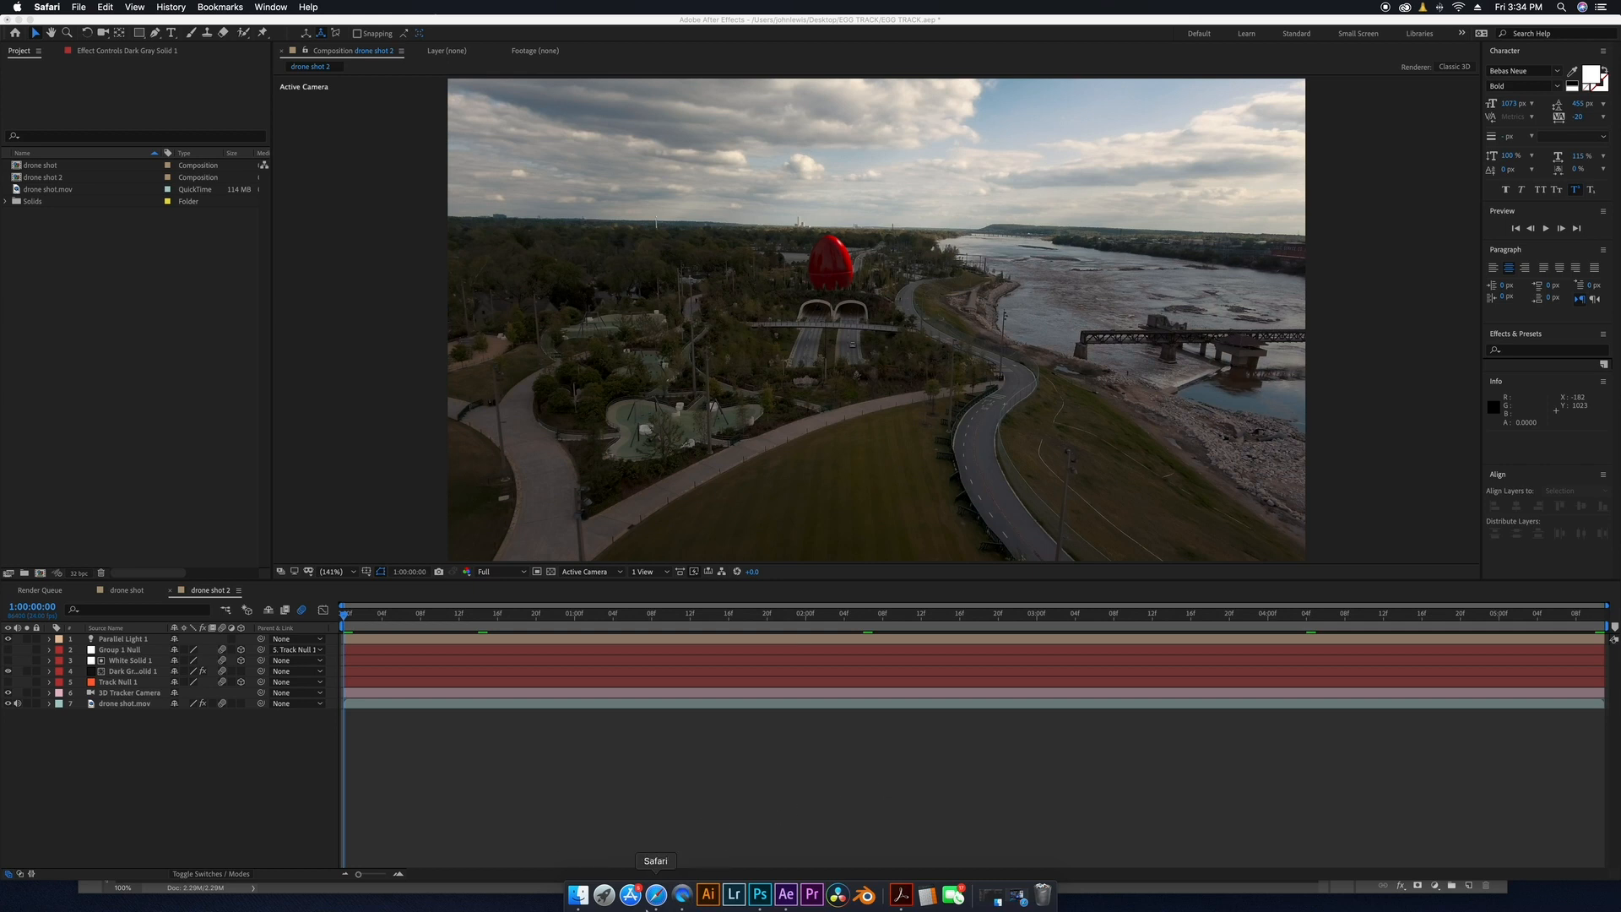
# Switch to Safari, open the Video Copilot tutorials page and browse through the tutorial list.
pyautogui.click(655, 897)
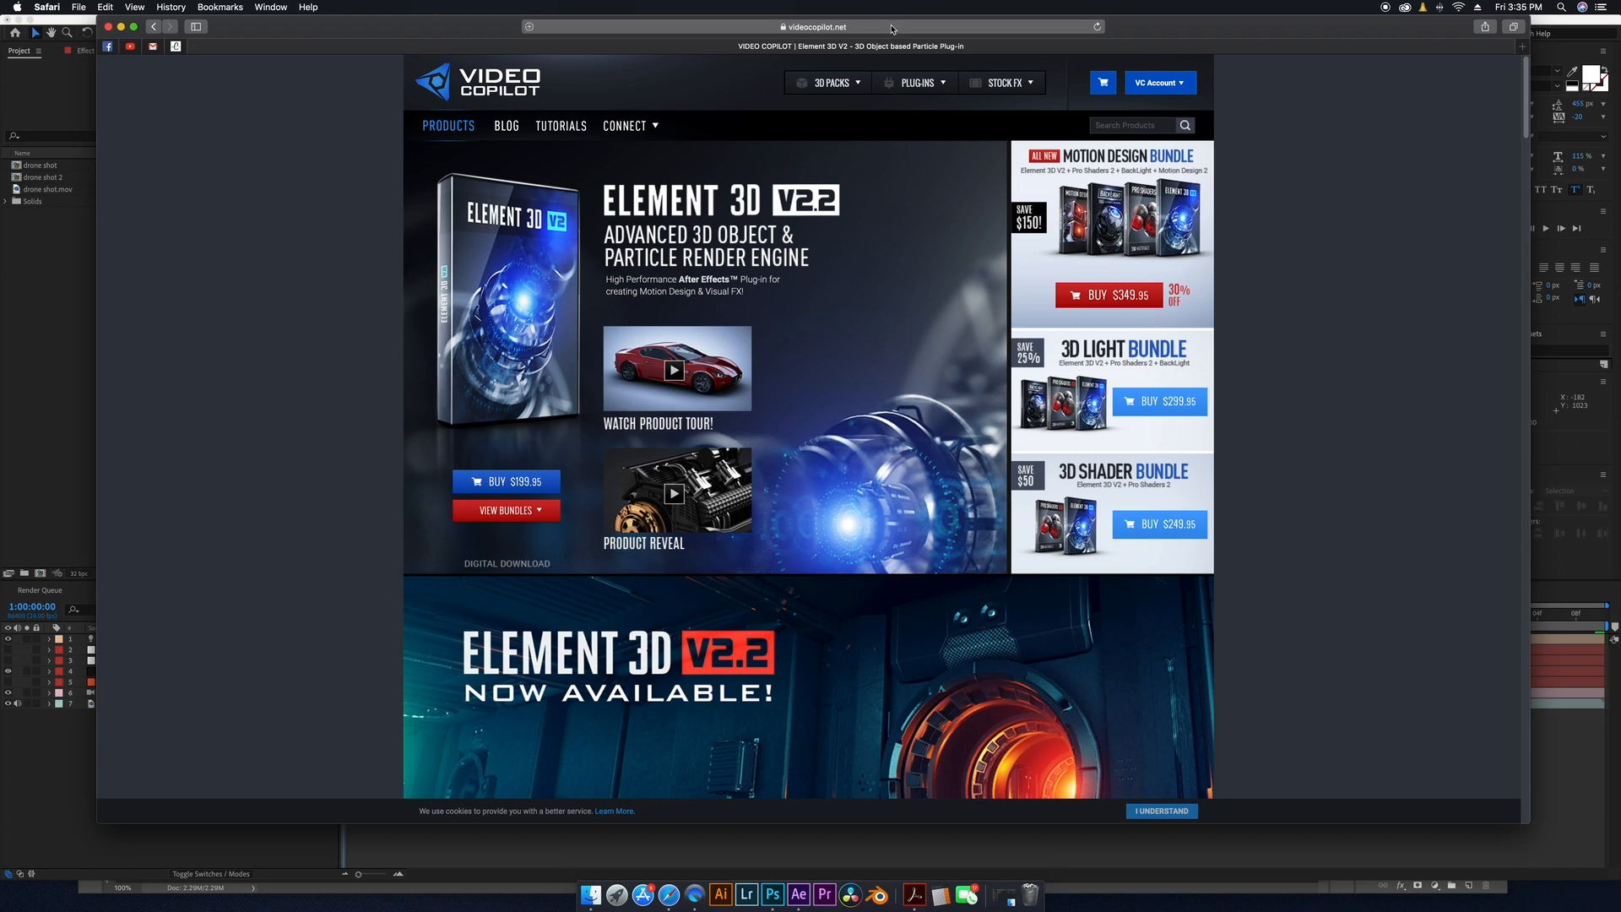
pyautogui.click(563, 127)
pyautogui.scroll(-12, 772, 558)
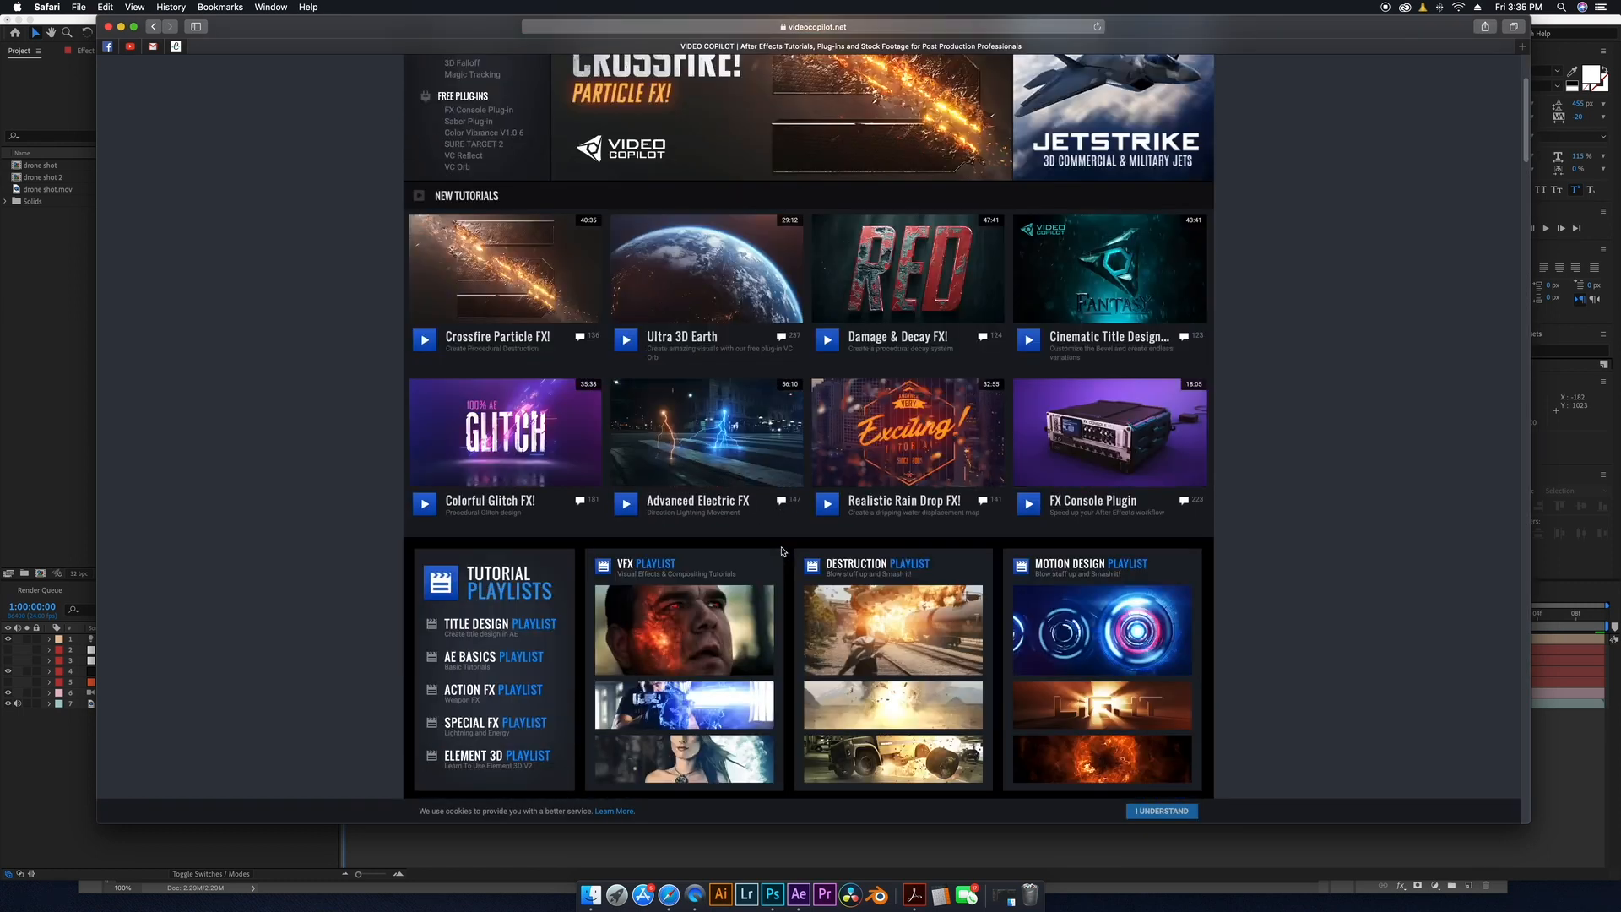
pyautogui.scroll(-5, 768, 545)
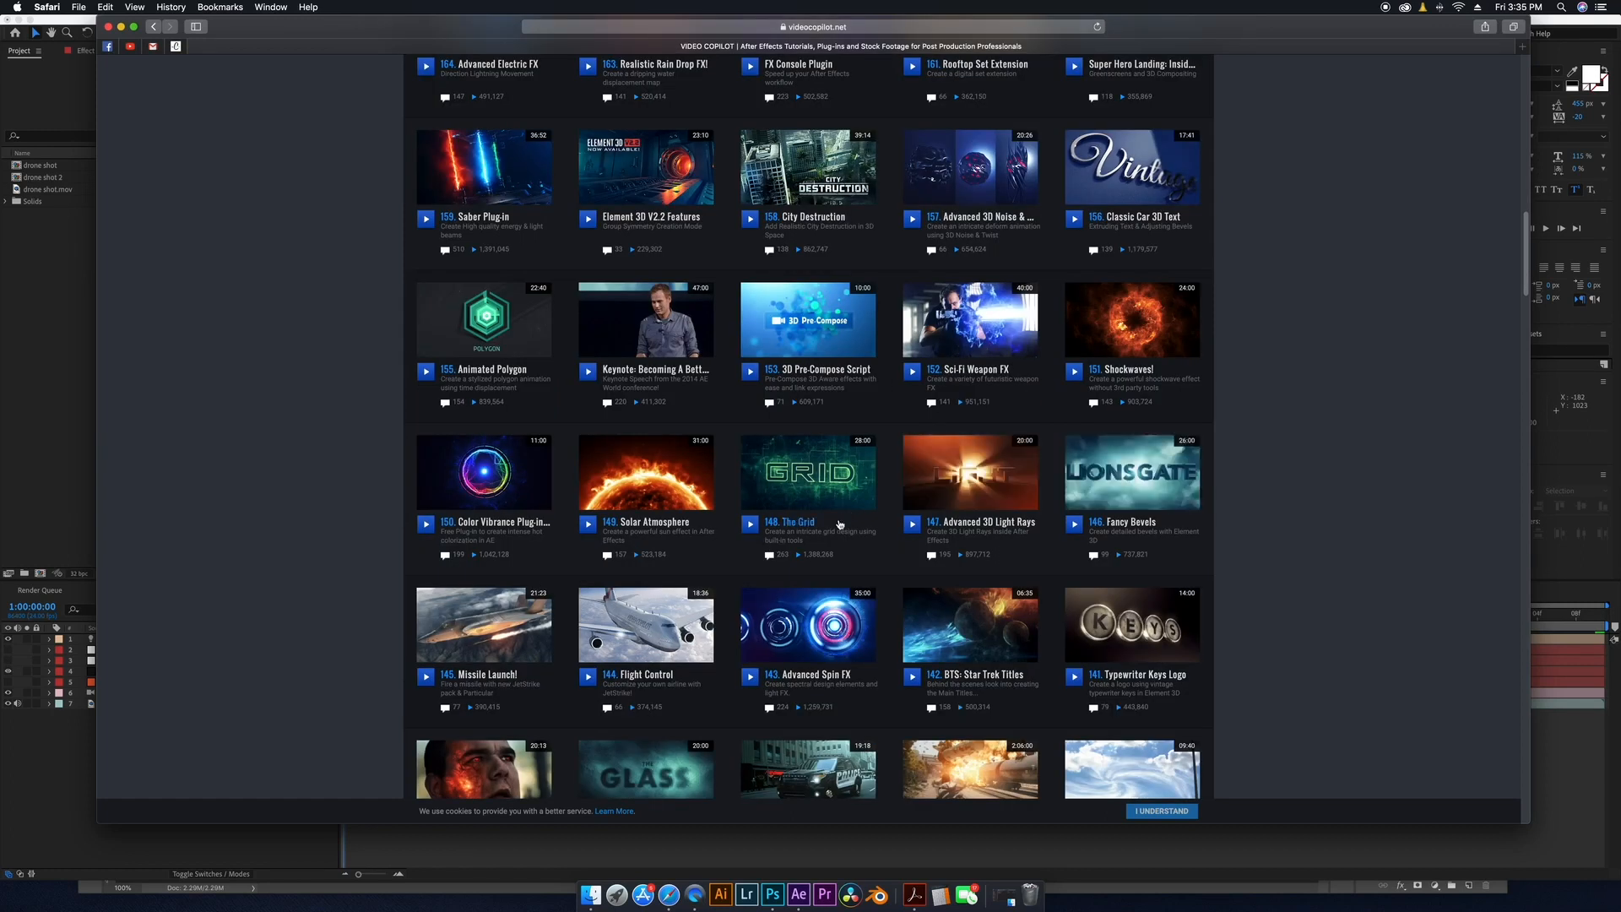
pyautogui.scroll(-15, 794, 559)
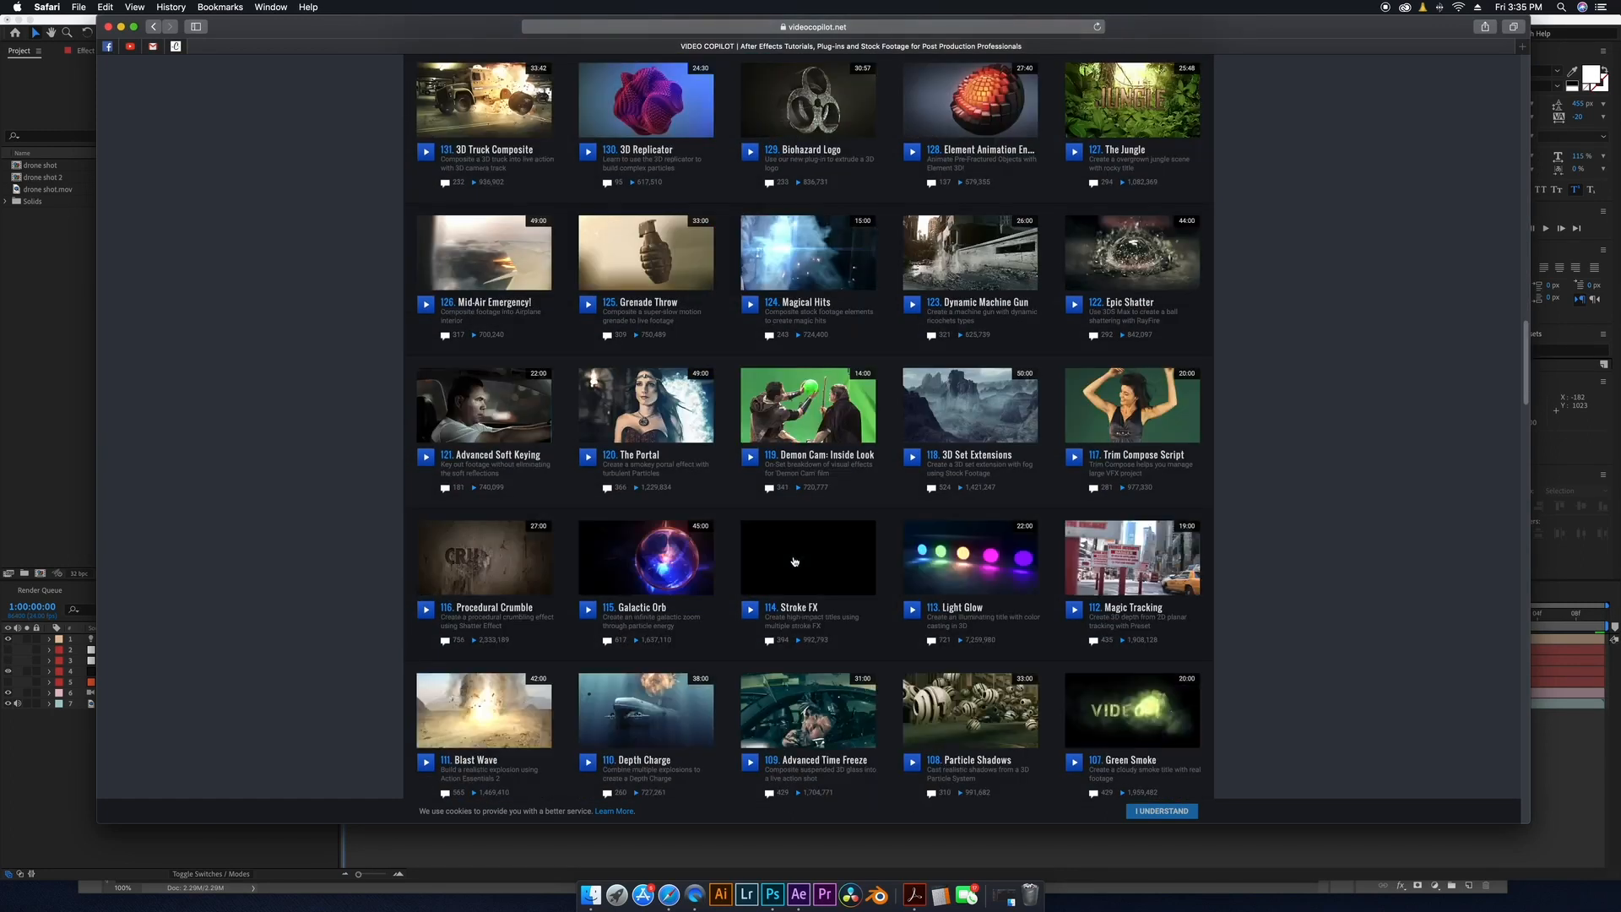
pyautogui.scroll(-3, 795, 560)
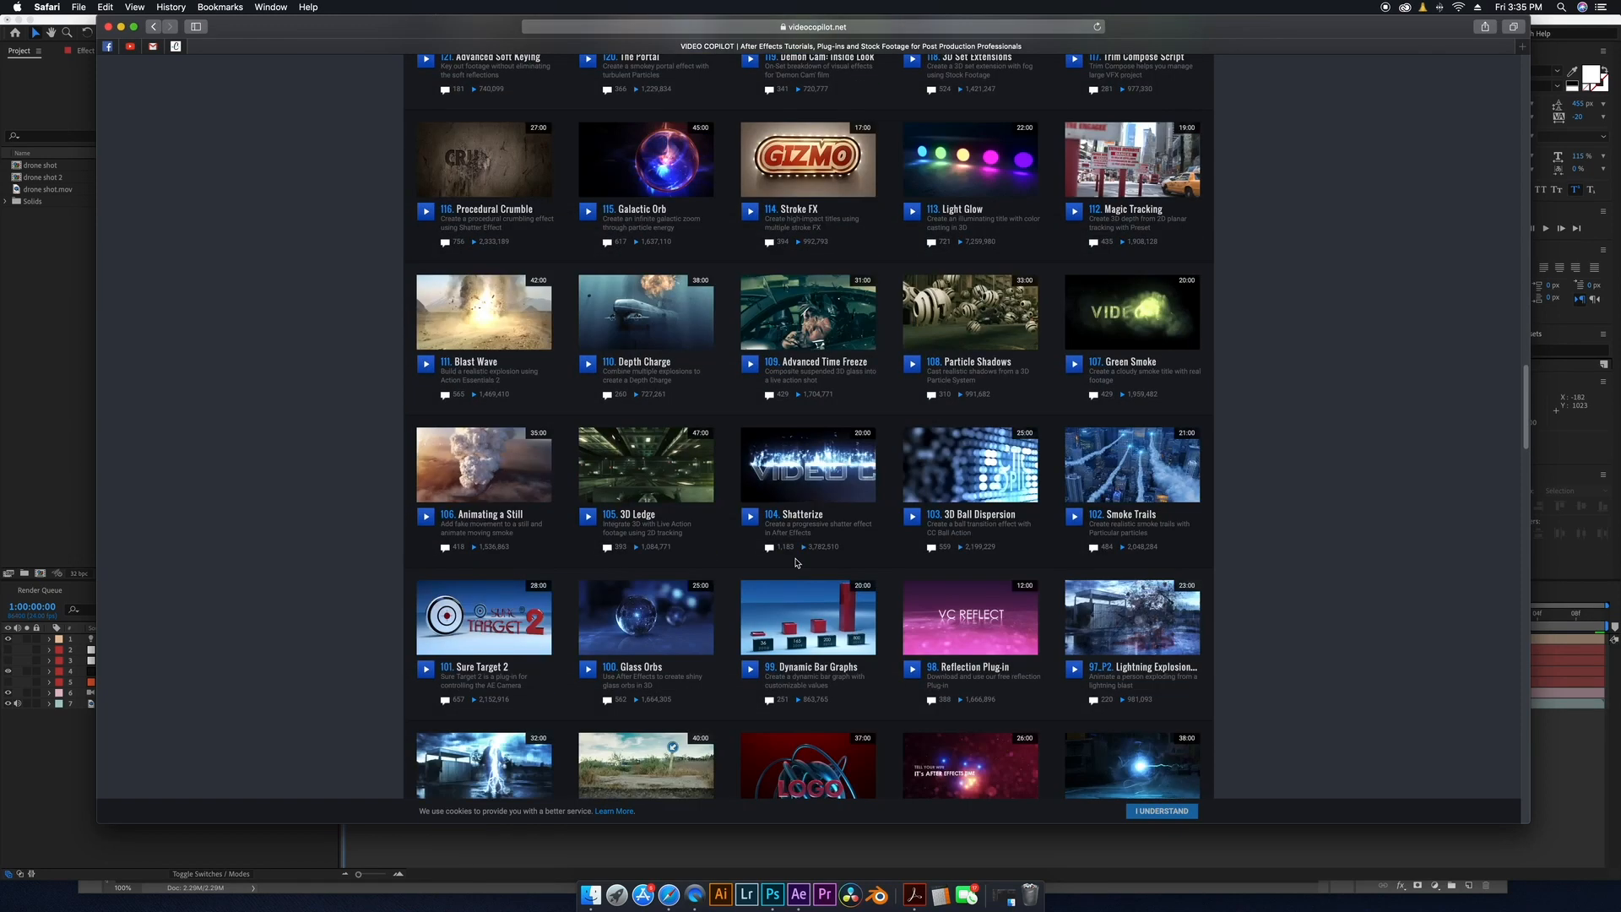
pyautogui.scroll(-3, 794, 560)
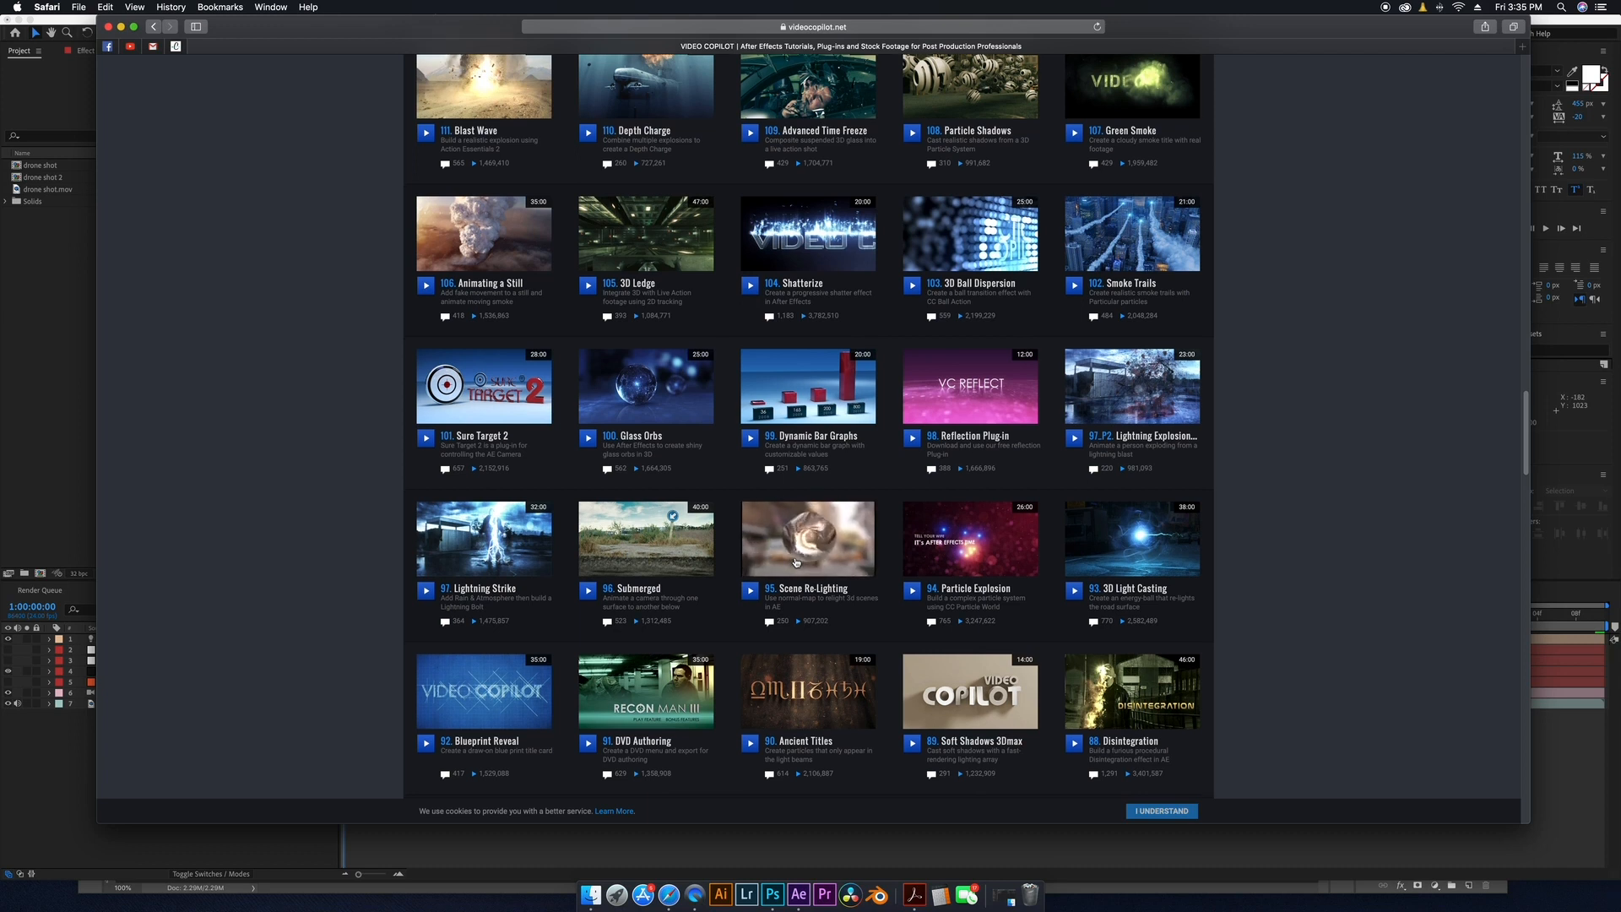
pyautogui.scroll(-3, 794, 560)
pyautogui.scroll(6, 795, 561)
pyautogui.scroll(8, 796, 561)
pyautogui.scroll(-6, 795, 561)
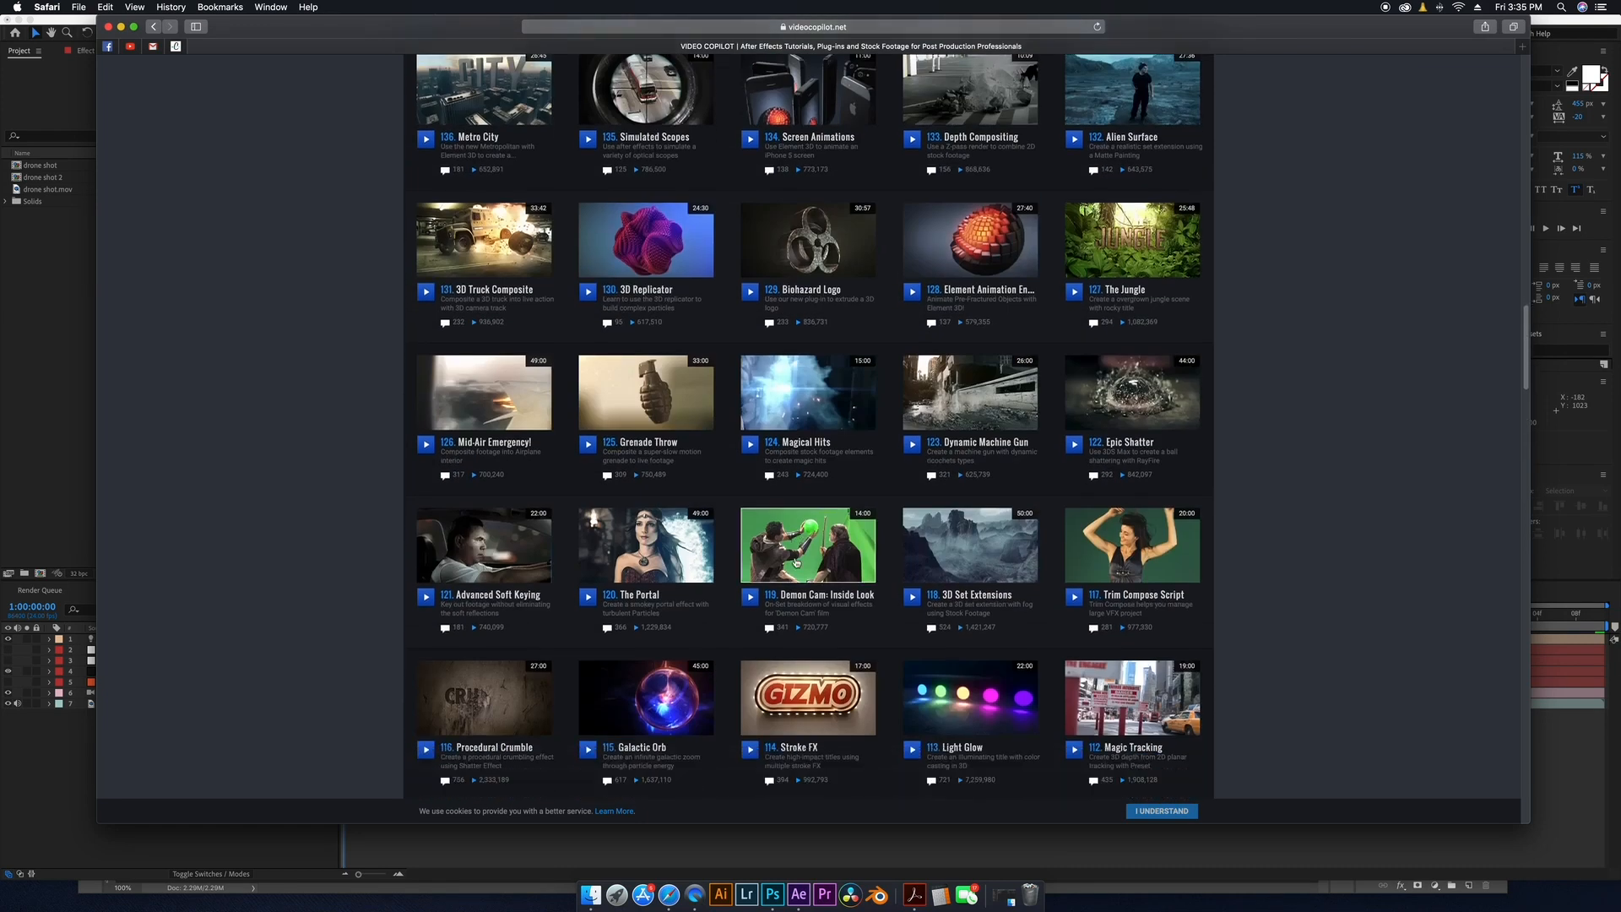
pyautogui.scroll(-6, 795, 562)
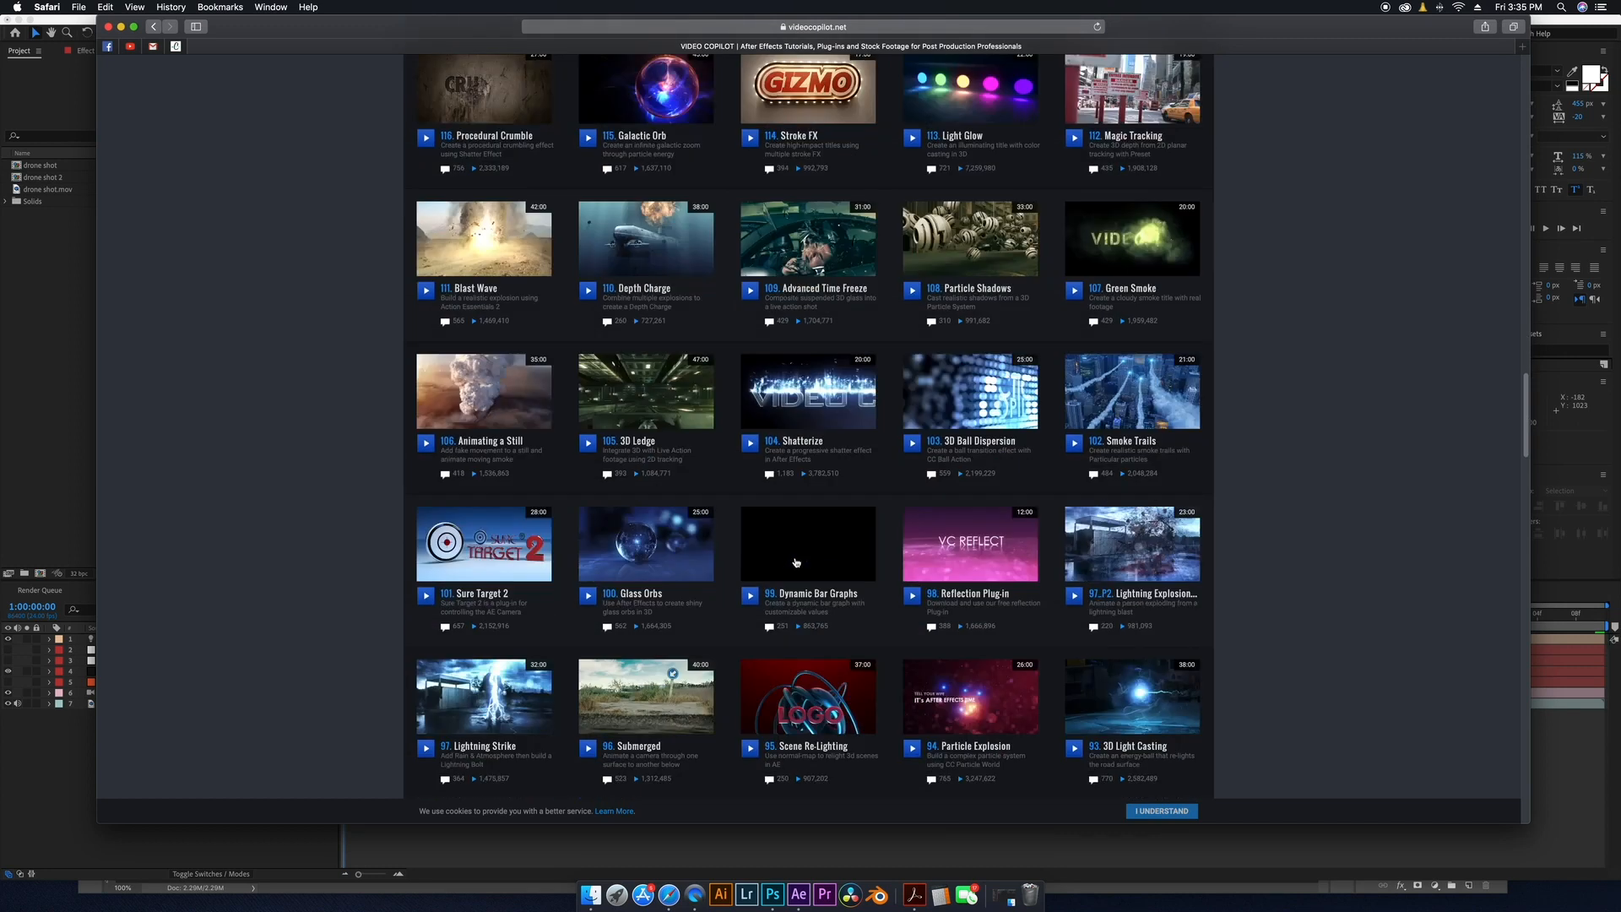
pyautogui.scroll(-1, 795, 562)
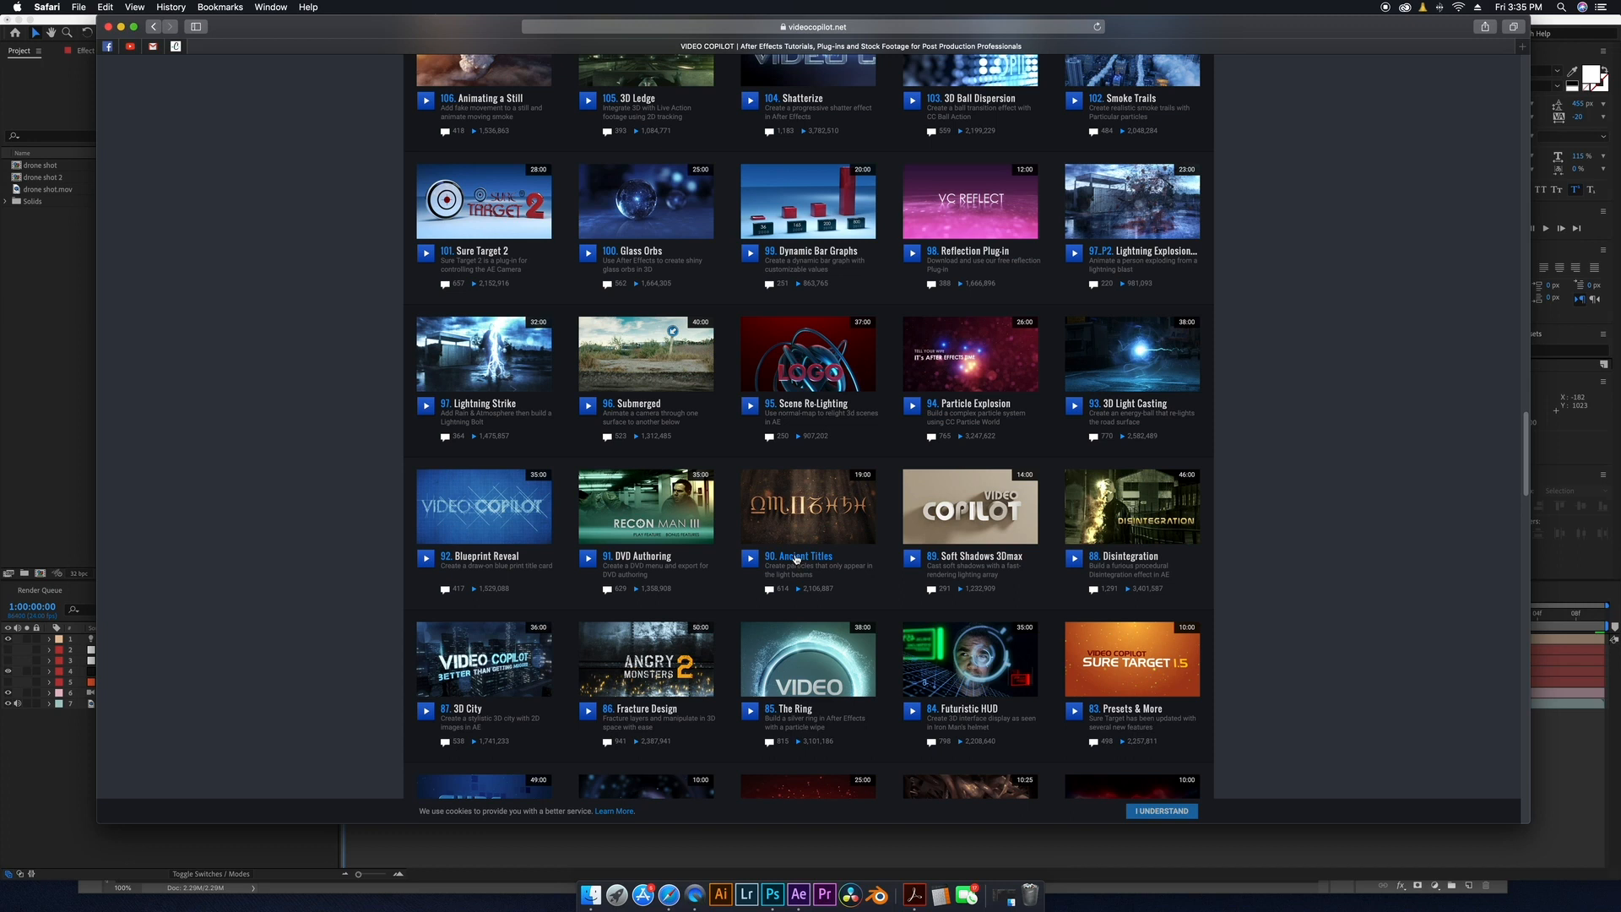
pyautogui.scroll(-6, 894, 515)
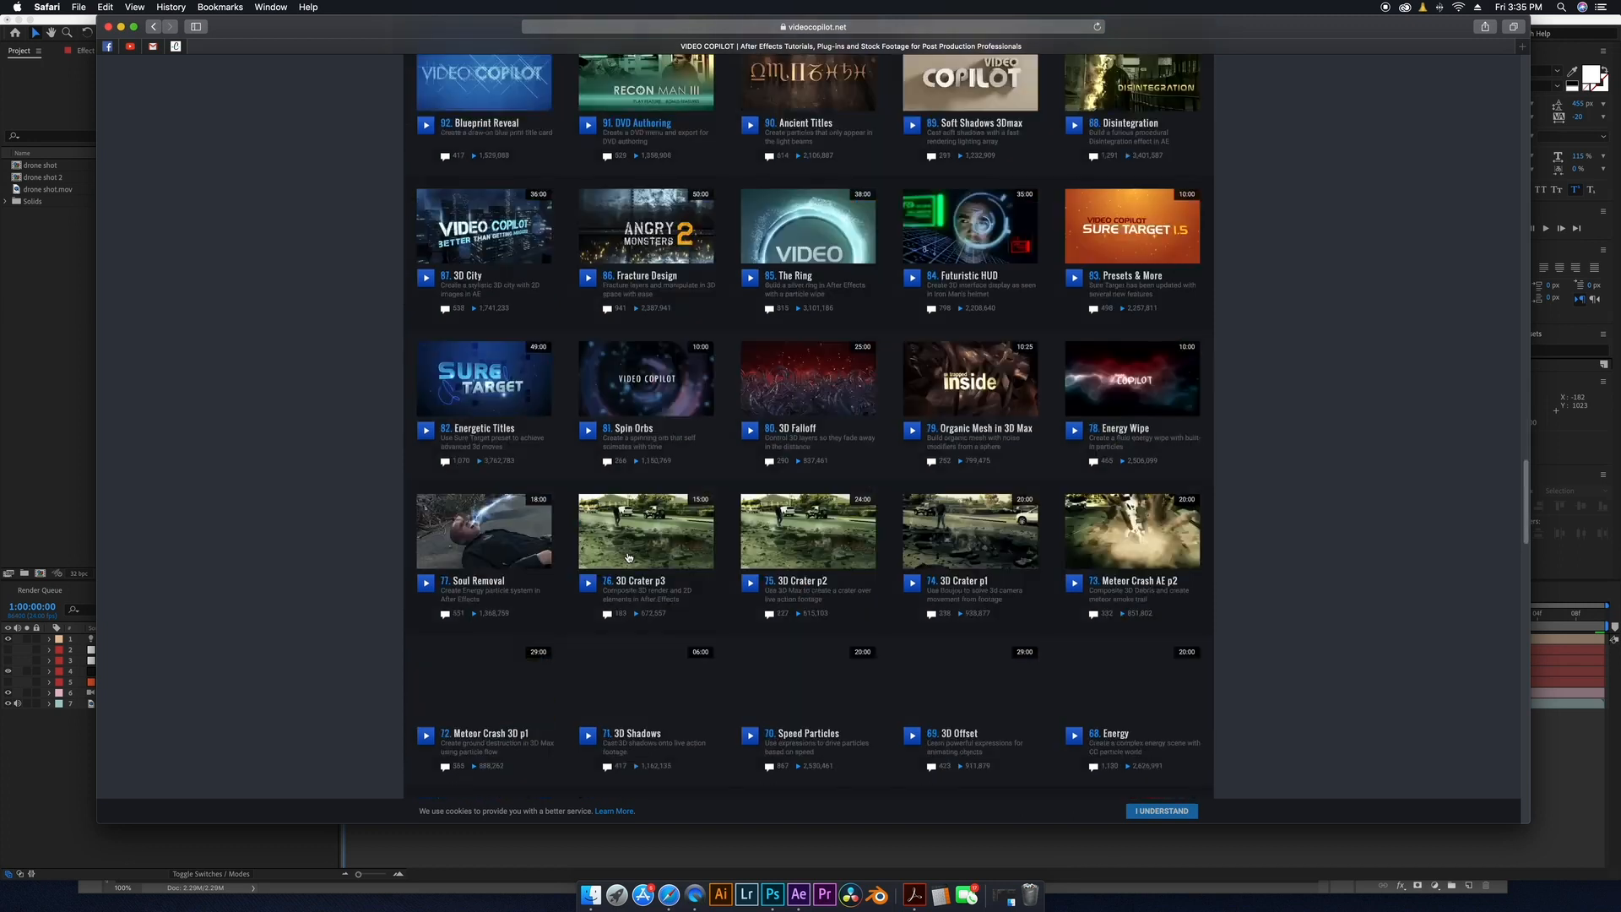
pyautogui.scroll(-10, 870, 523)
pyautogui.scroll(-8, 868, 530)
pyautogui.scroll(20, 868, 530)
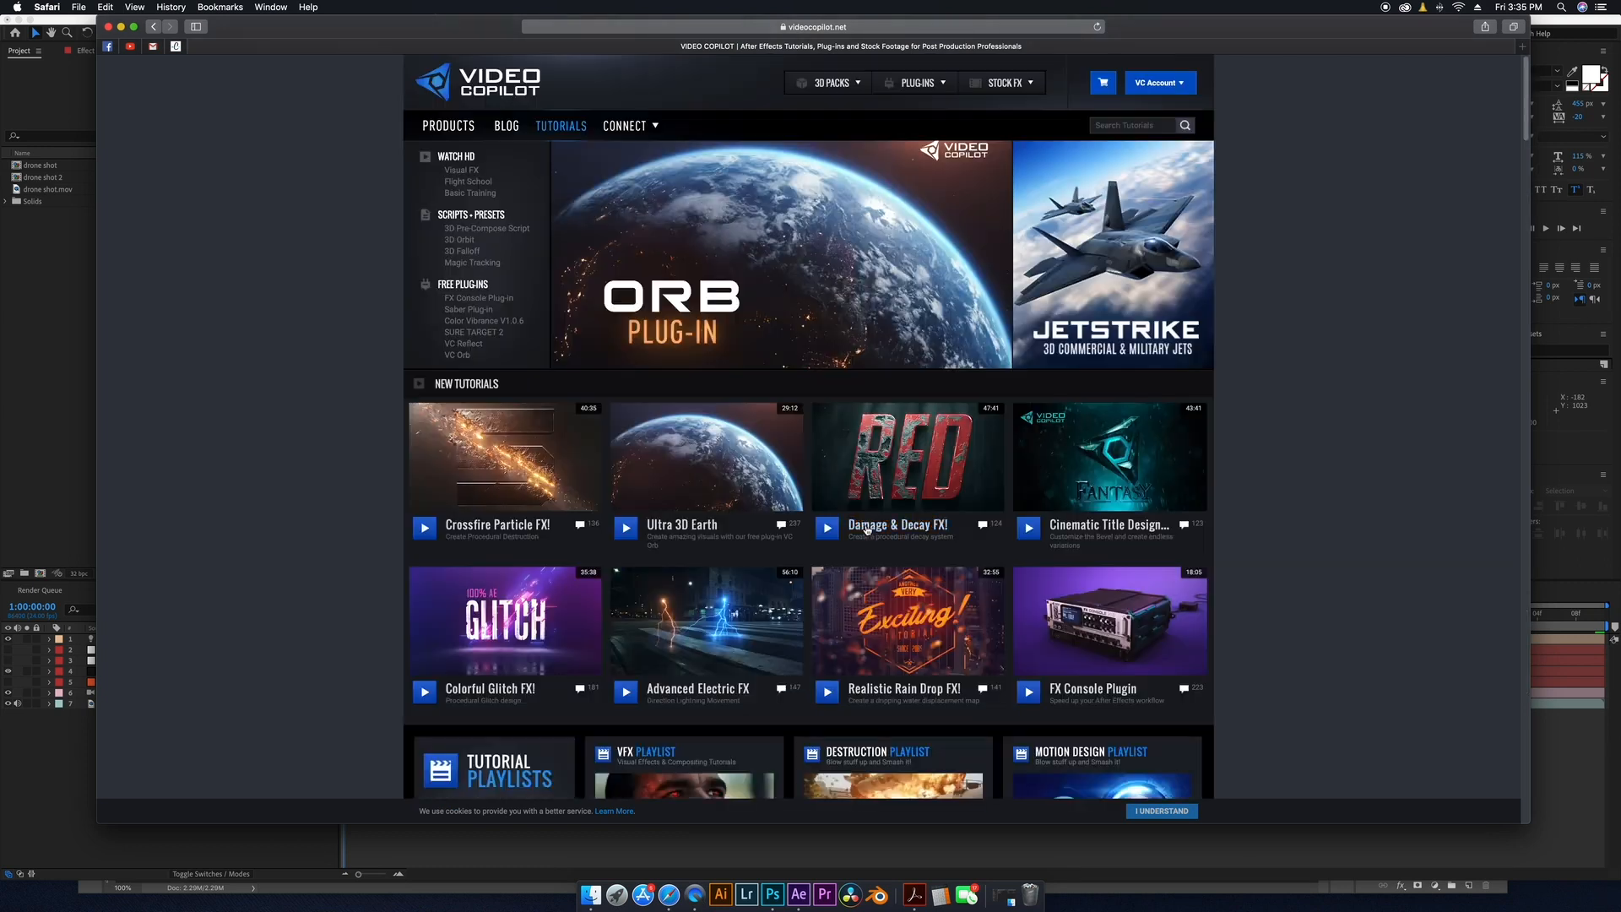
pyautogui.scroll(-5, 868, 530)
pyautogui.scroll(5, 868, 530)
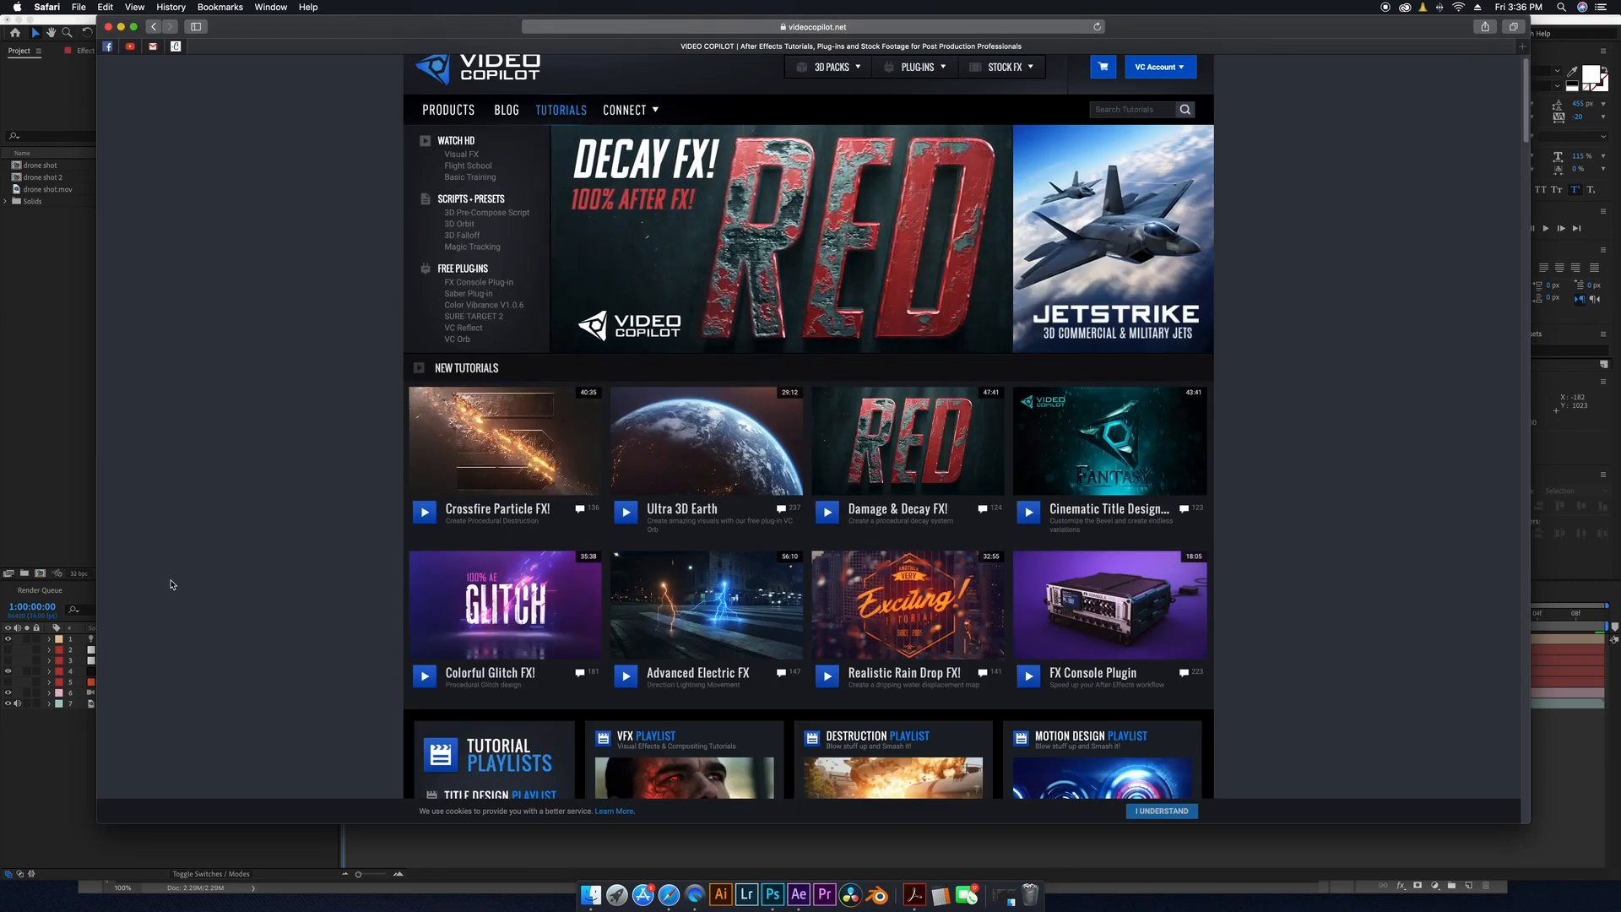
# Return to After Effects and create a new composition from the drone shot.mov footage.
pyautogui.click(48, 456)
pyautogui.click(621, 614)
pyautogui.moveTo(621, 616); pyautogui.dragTo(564, 668)
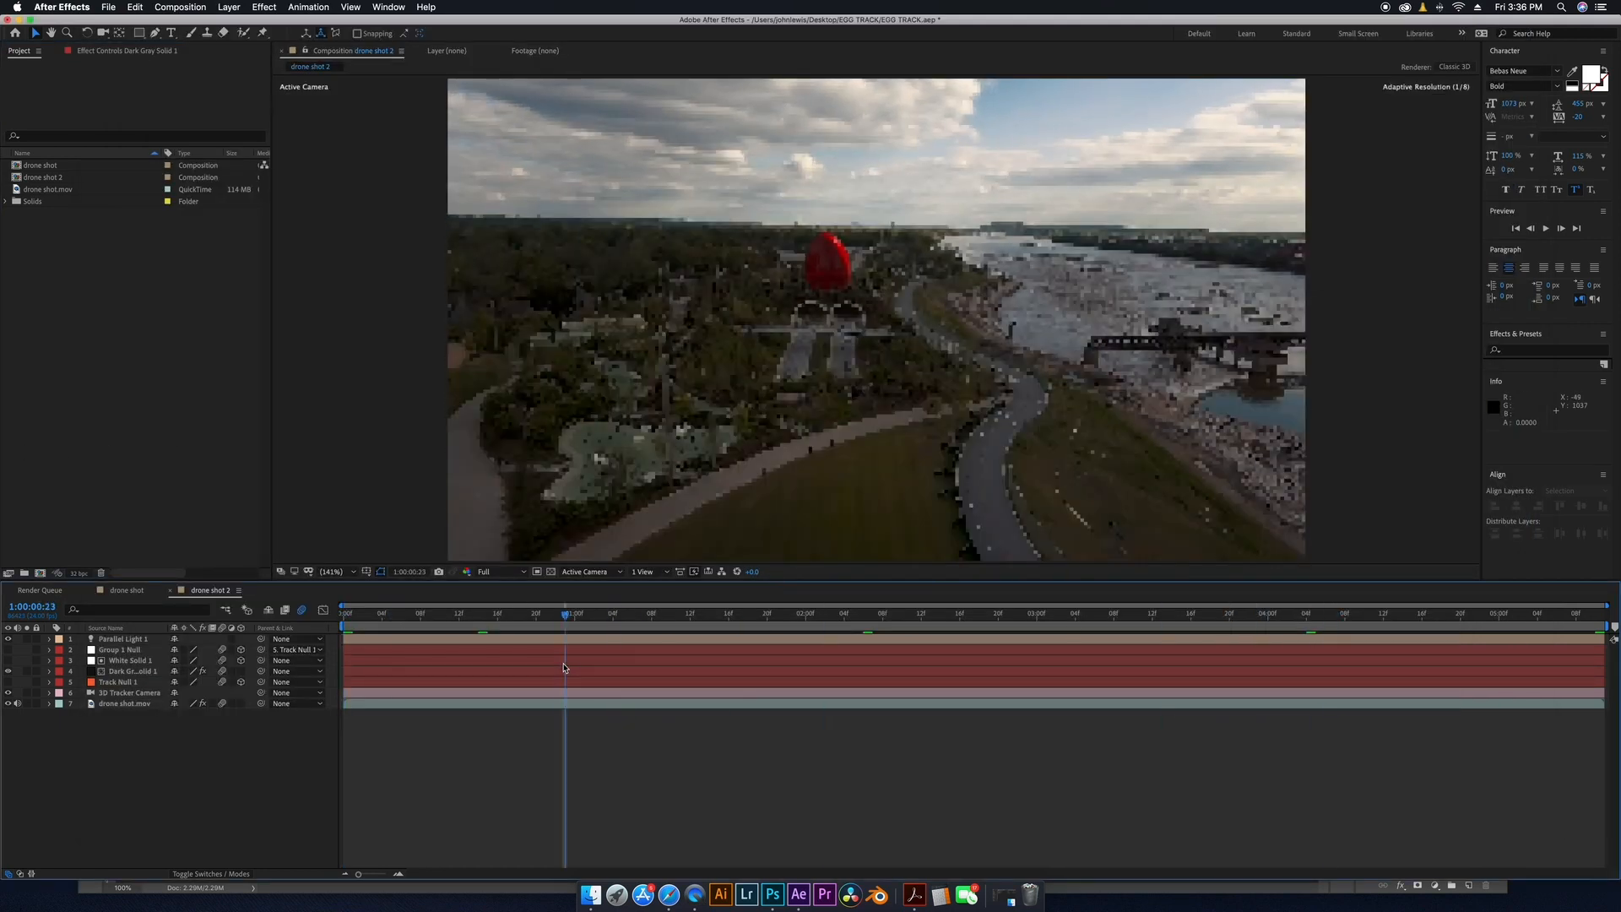
pyautogui.press('Home')
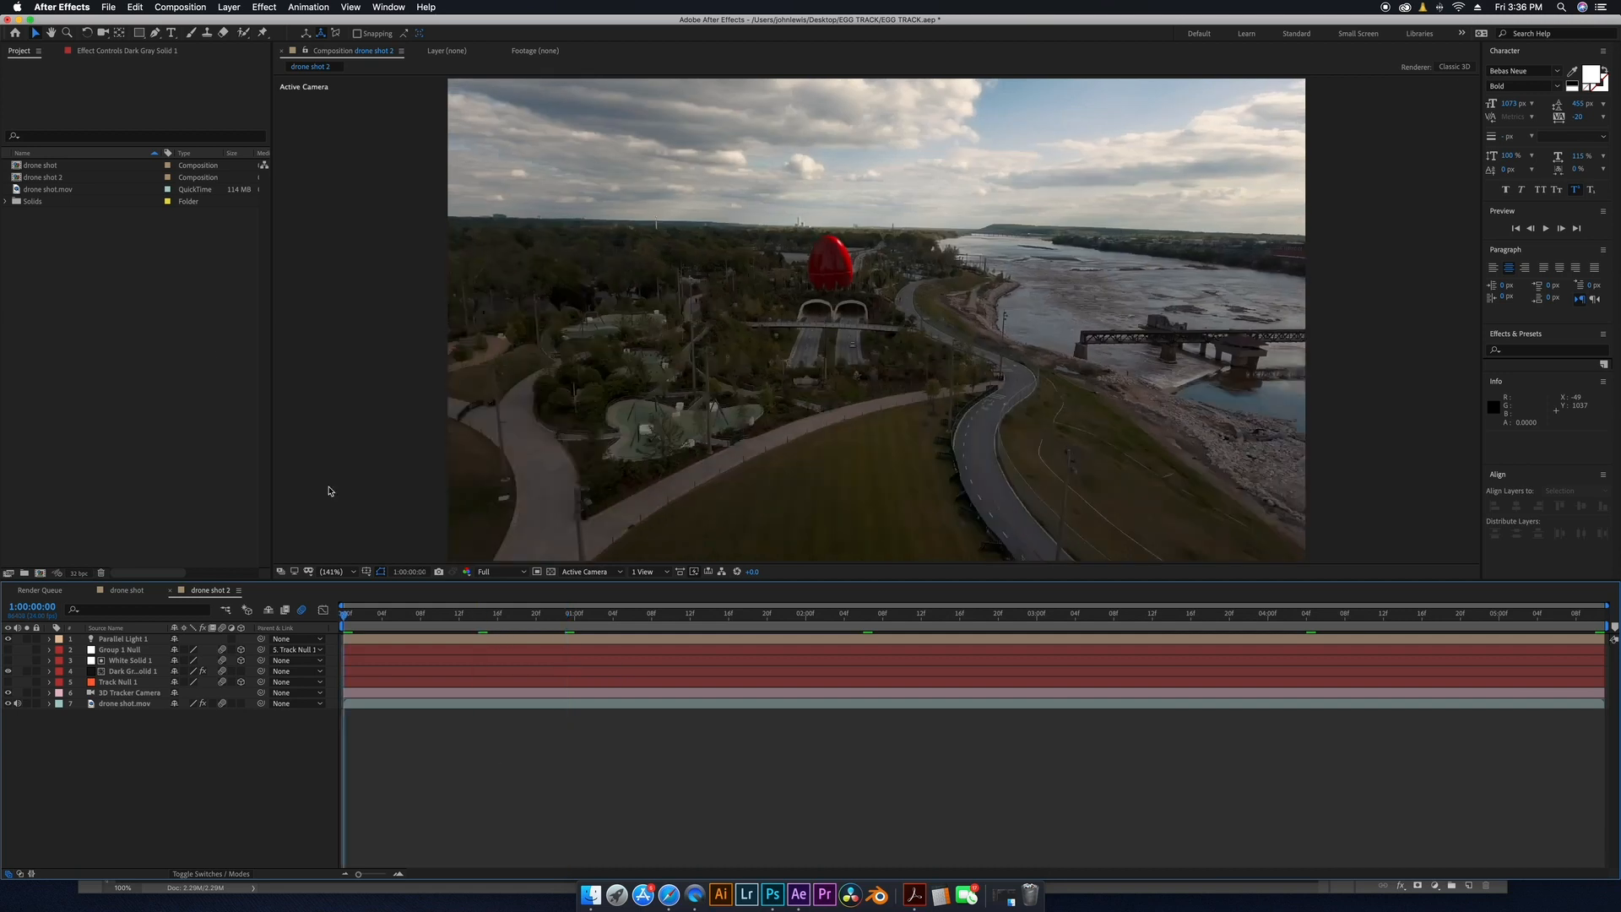
pyautogui.doubleClick(24, 190)
pyautogui.click(351, 51)
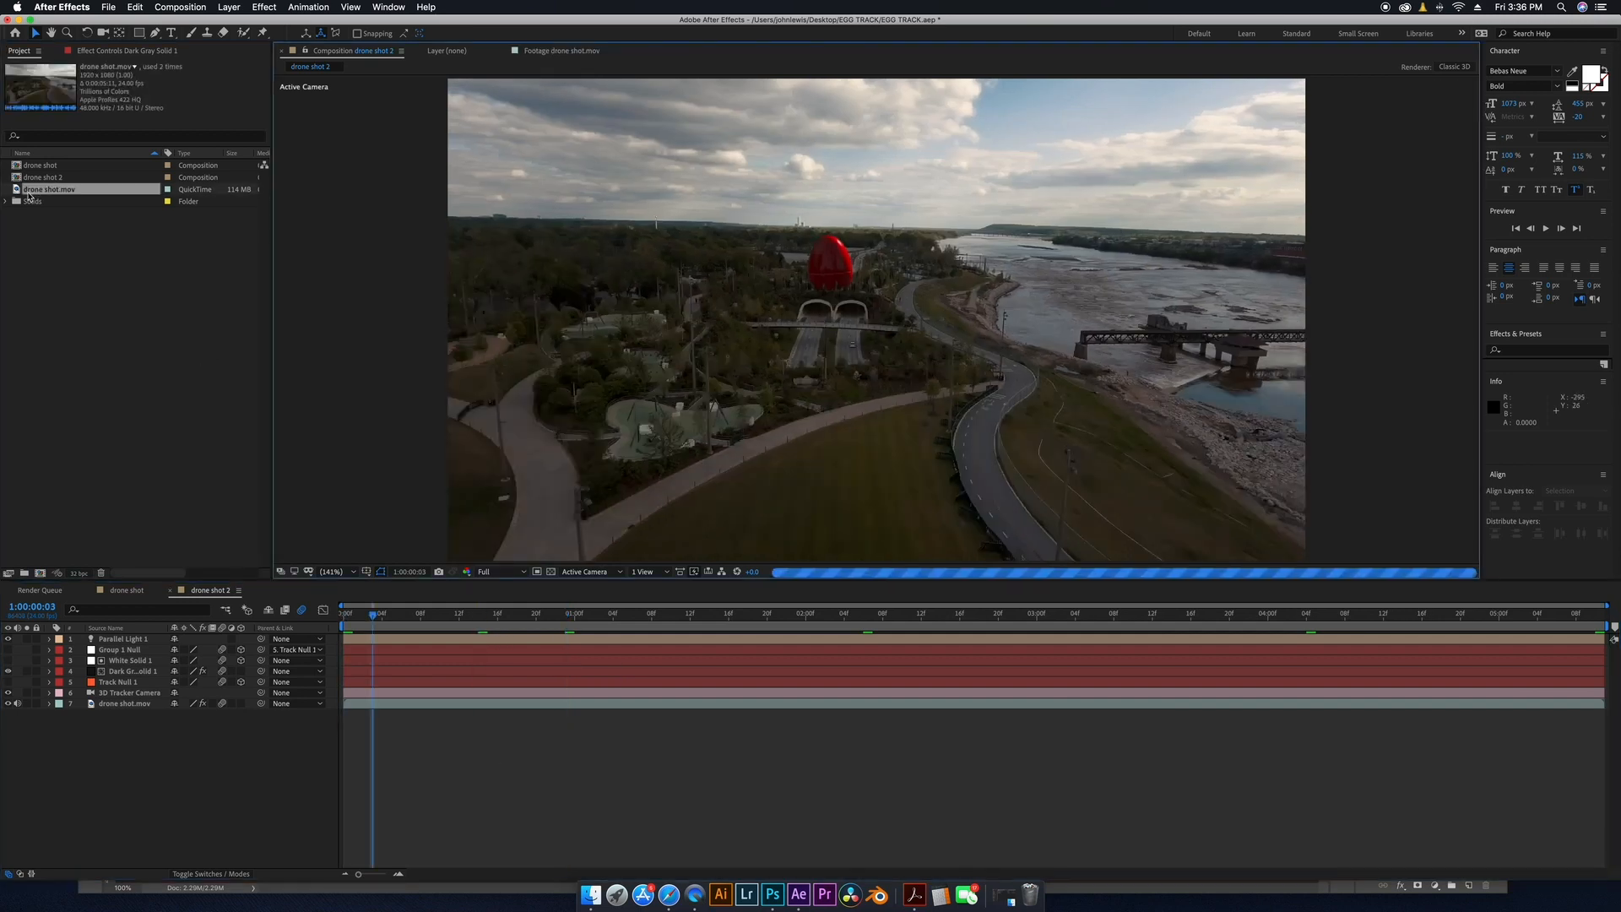
pyautogui.click(49, 268)
pyautogui.click(17, 191)
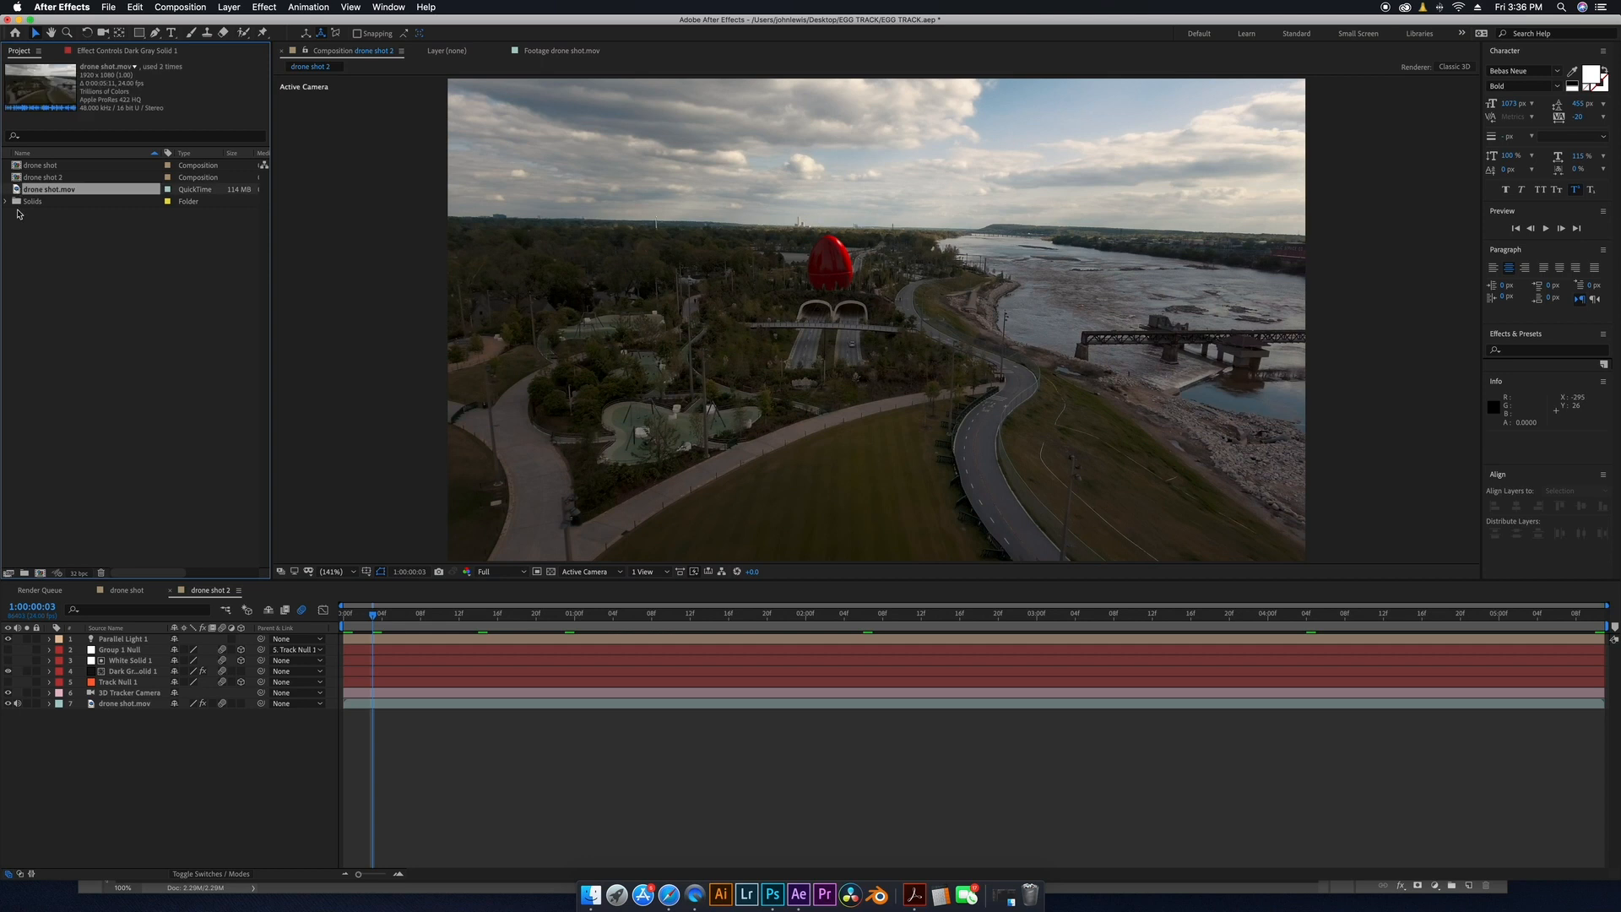
pyautogui.moveTo(16, 189); pyautogui.dragTo(156, 459)
pyautogui.moveTo(156, 458); pyautogui.dragTo(102, 247)
pyautogui.moveTo(17, 189); pyautogui.dragTo(40, 573)
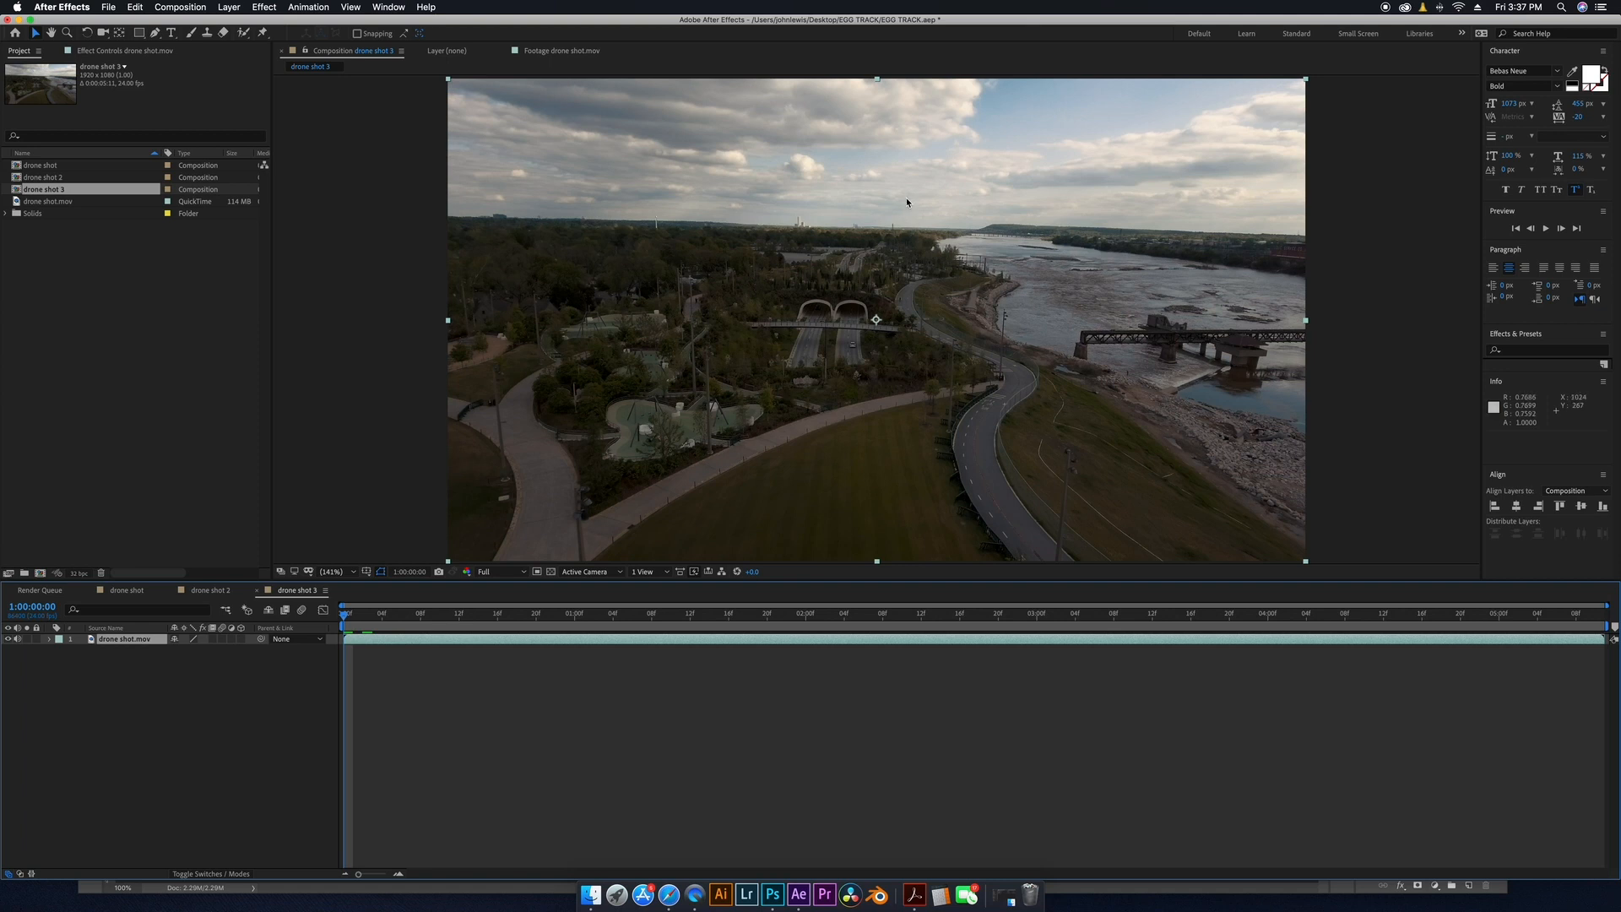
# Apply Track Camera to the drone shot.mov layer.
pyautogui.rightClick(431, 643)
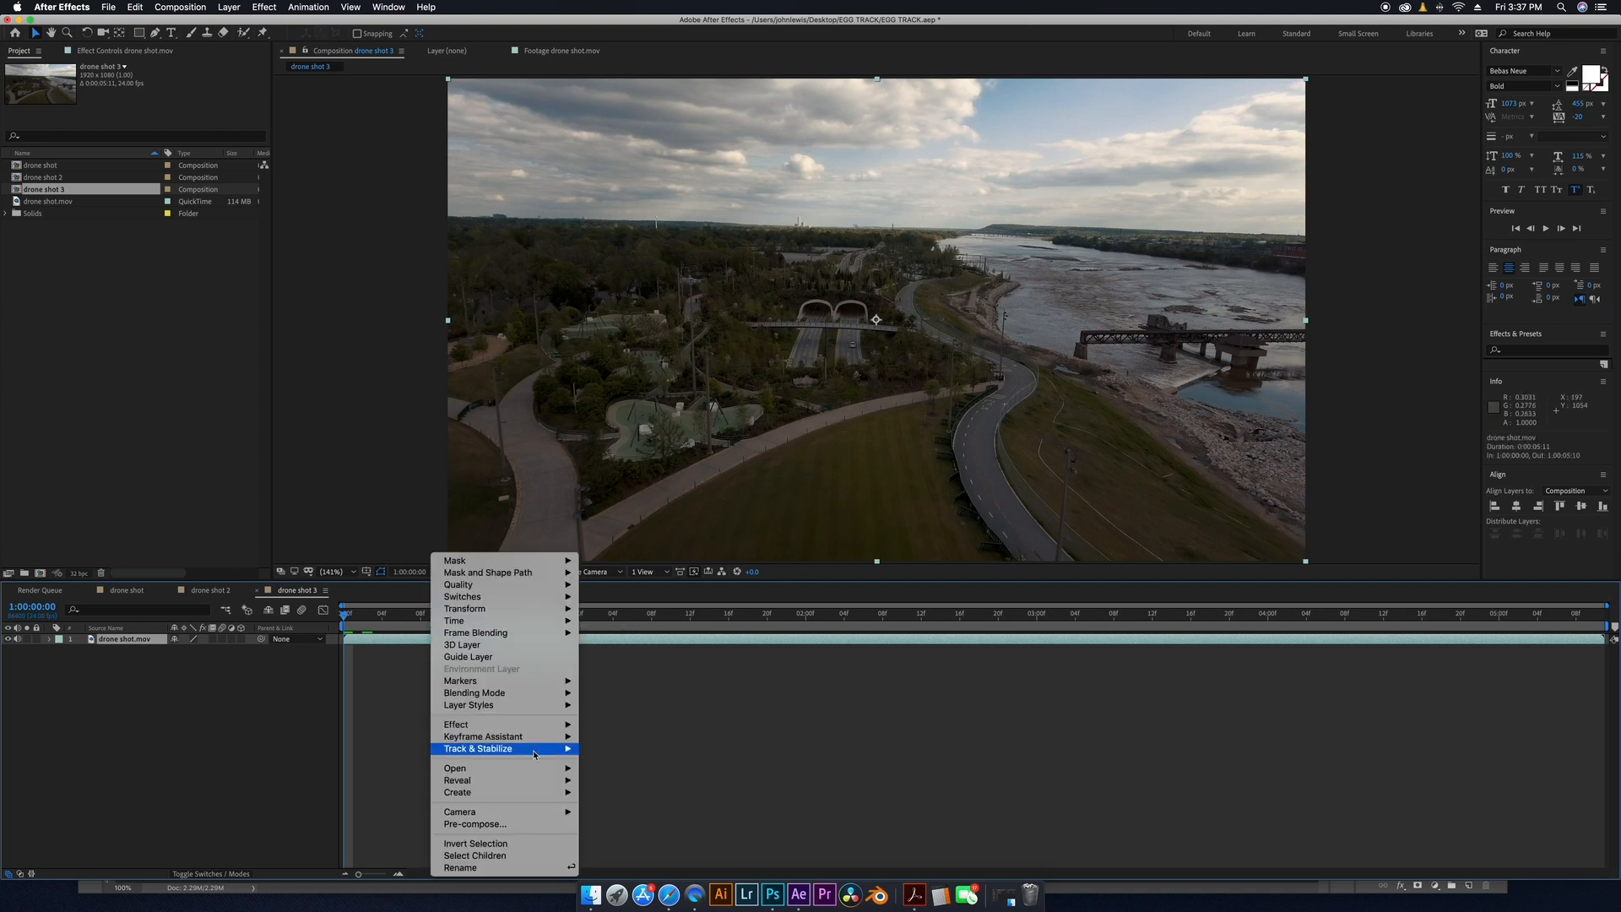
pyautogui.moveTo(540, 748)
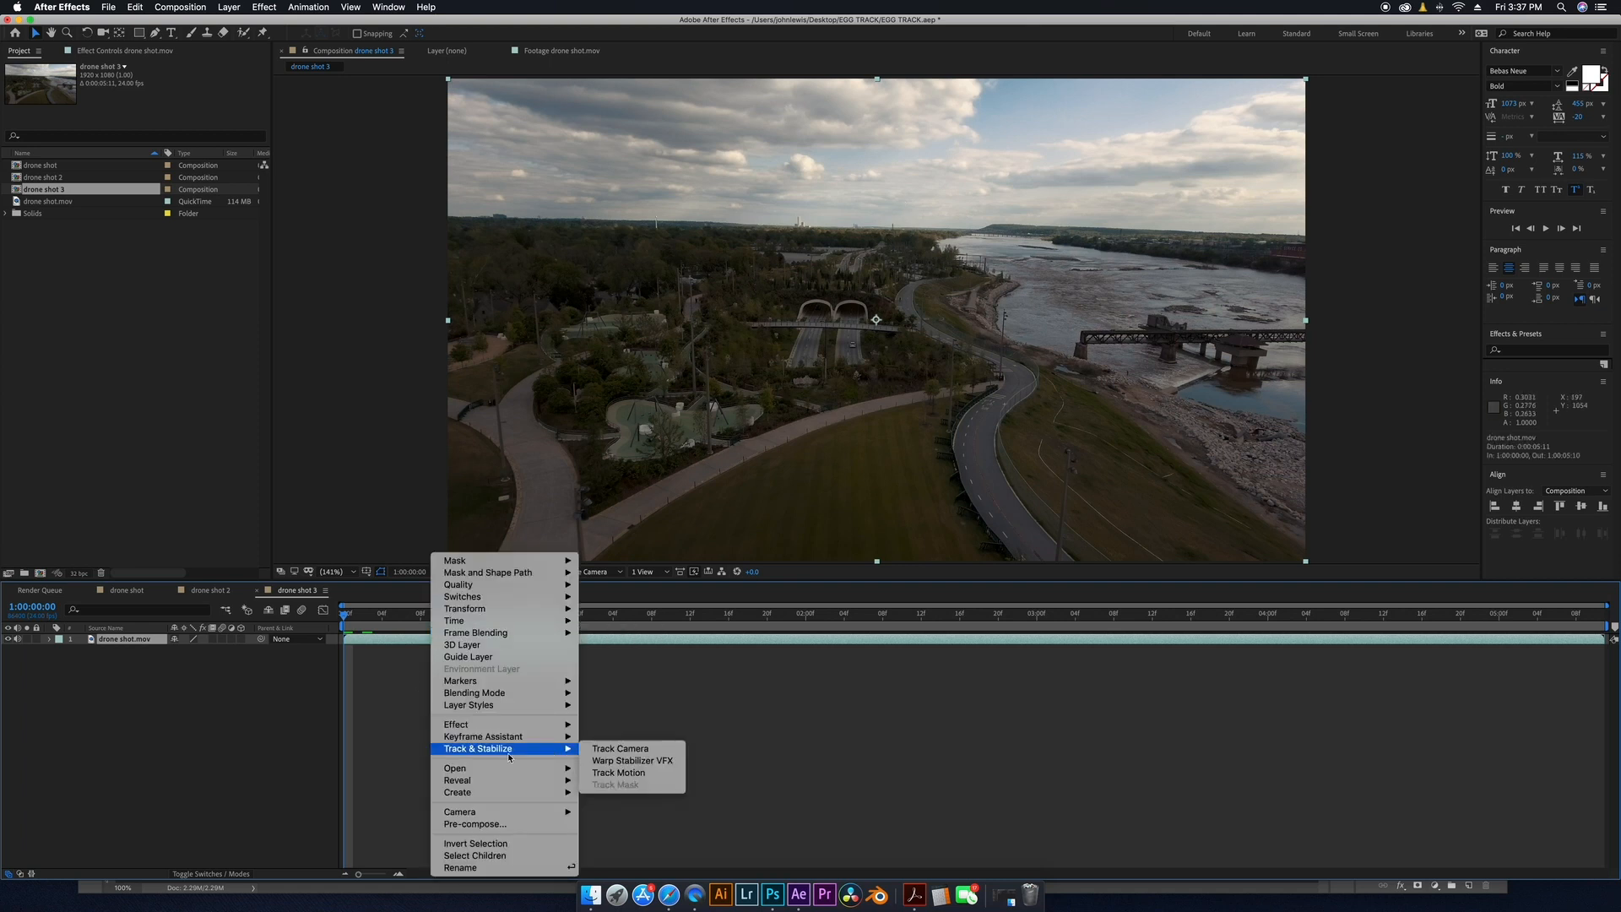
pyautogui.click(627, 752)
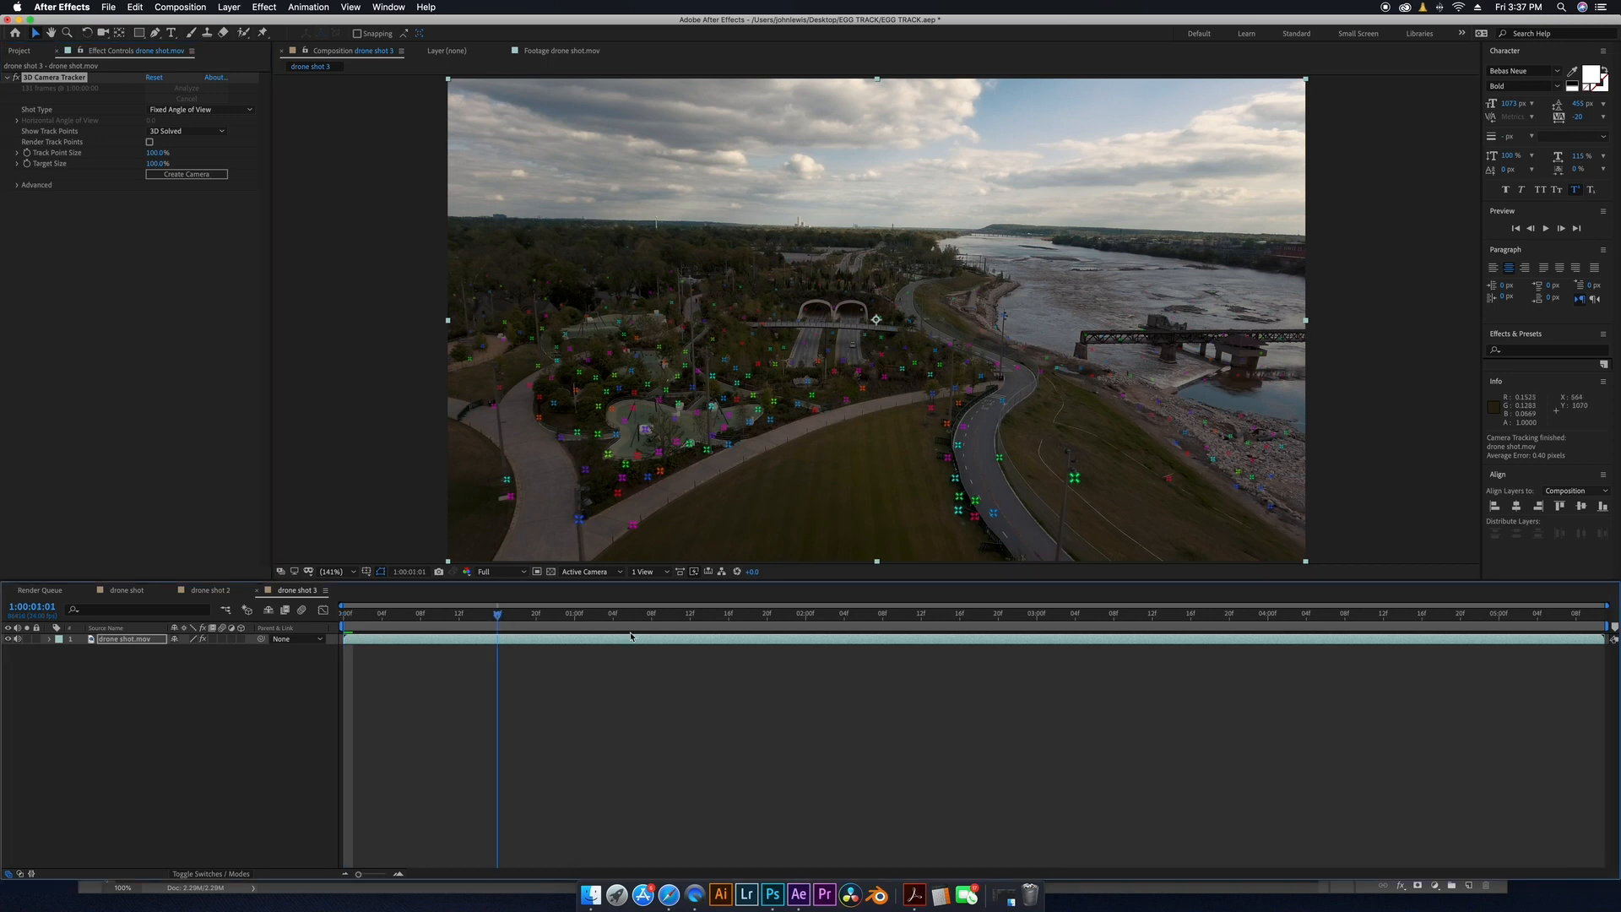
# Review the solved track, then create a null and camera from the track points near the tunnel entrance.
pyautogui.press('space')
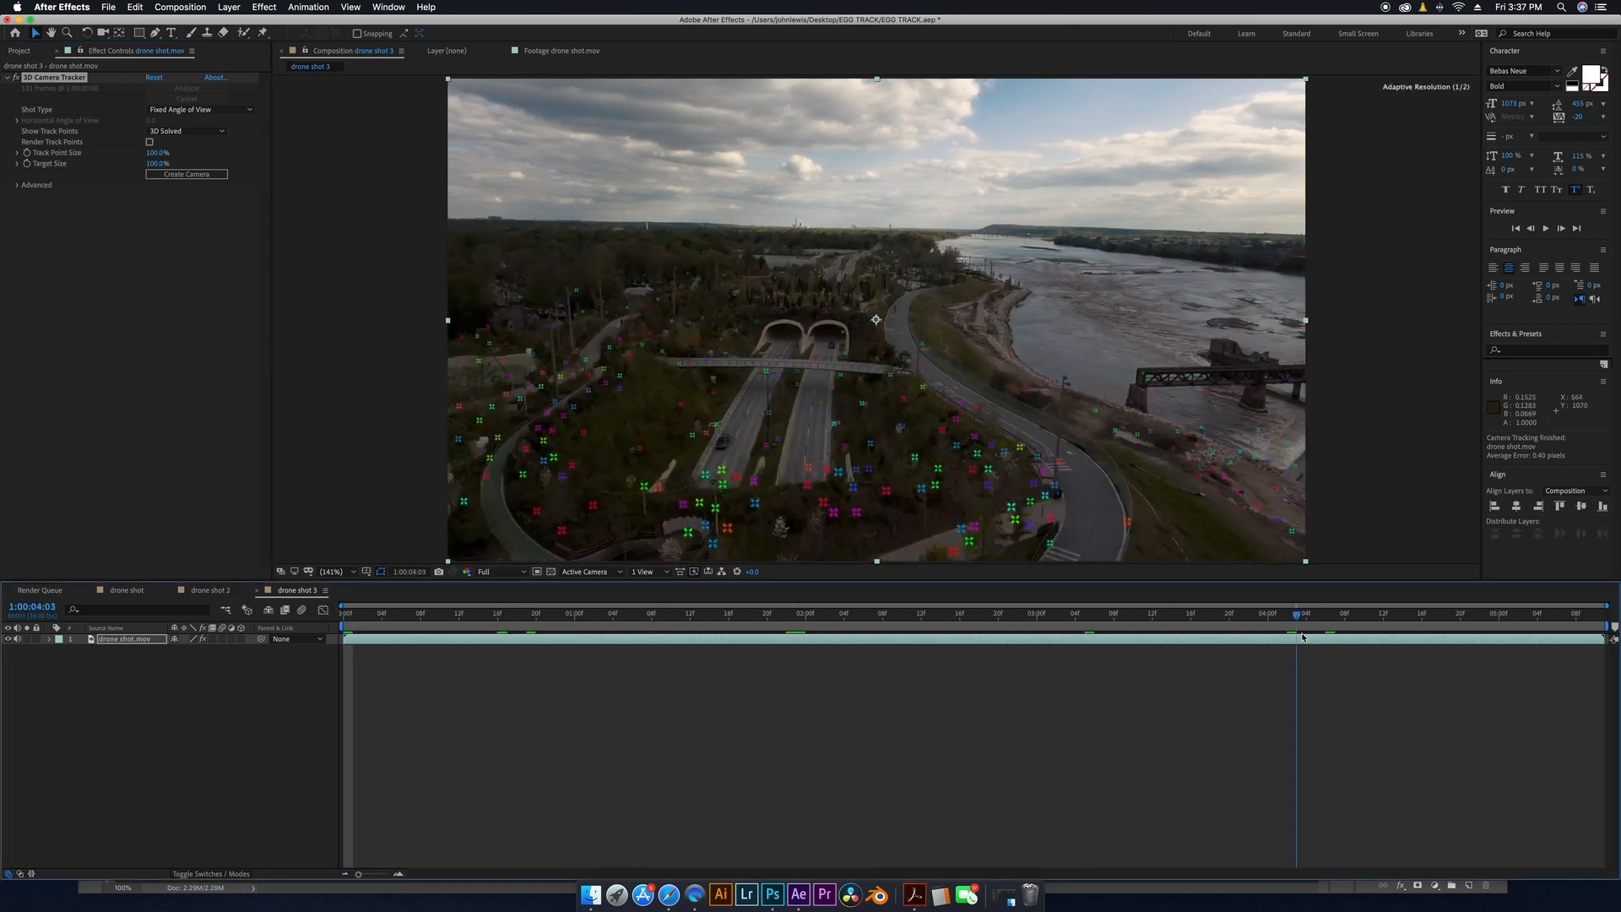
pyautogui.moveTo(938, 617); pyautogui.dragTo(1382, 617)
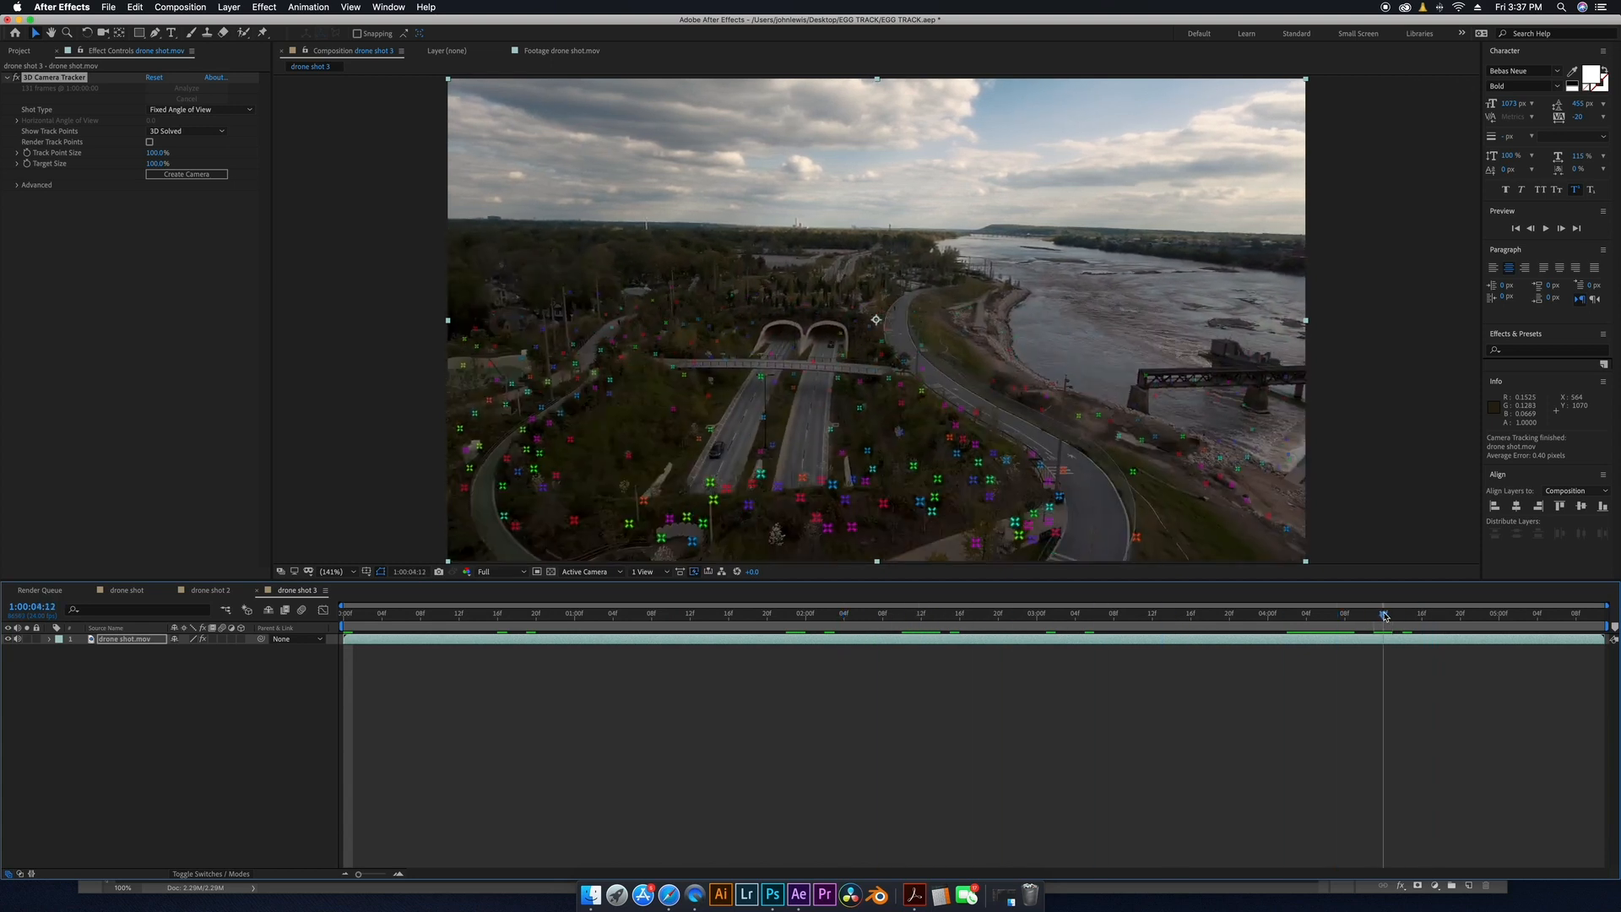
pyautogui.moveTo(1387, 617); pyautogui.dragTo(1393, 617)
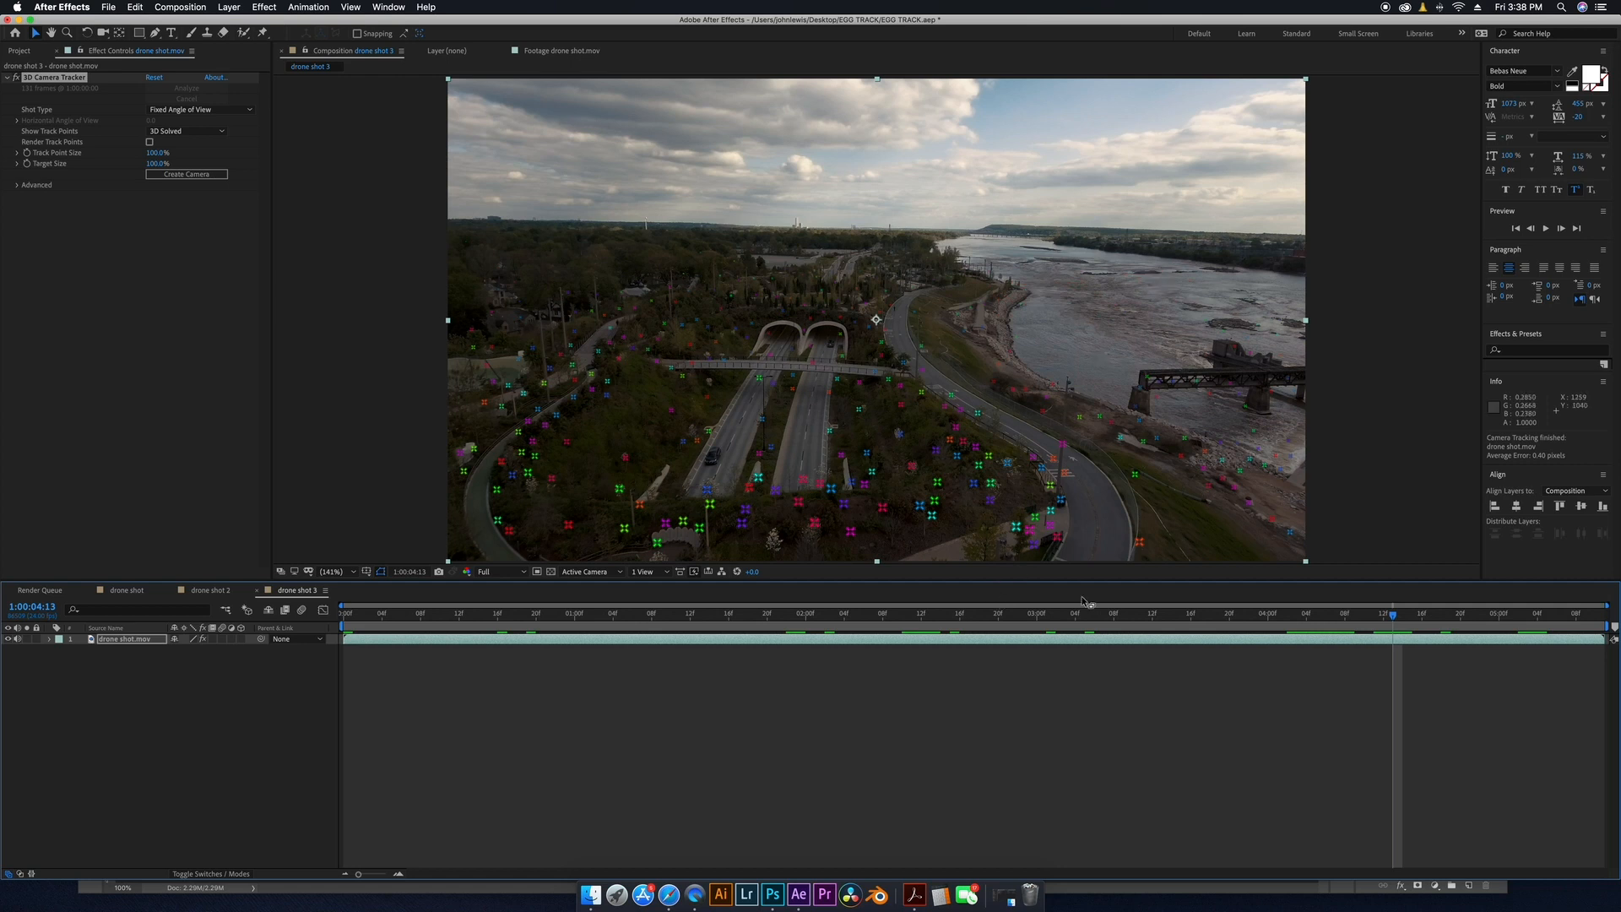
pyautogui.moveTo(1443, 622); pyautogui.dragTo(1595, 614)
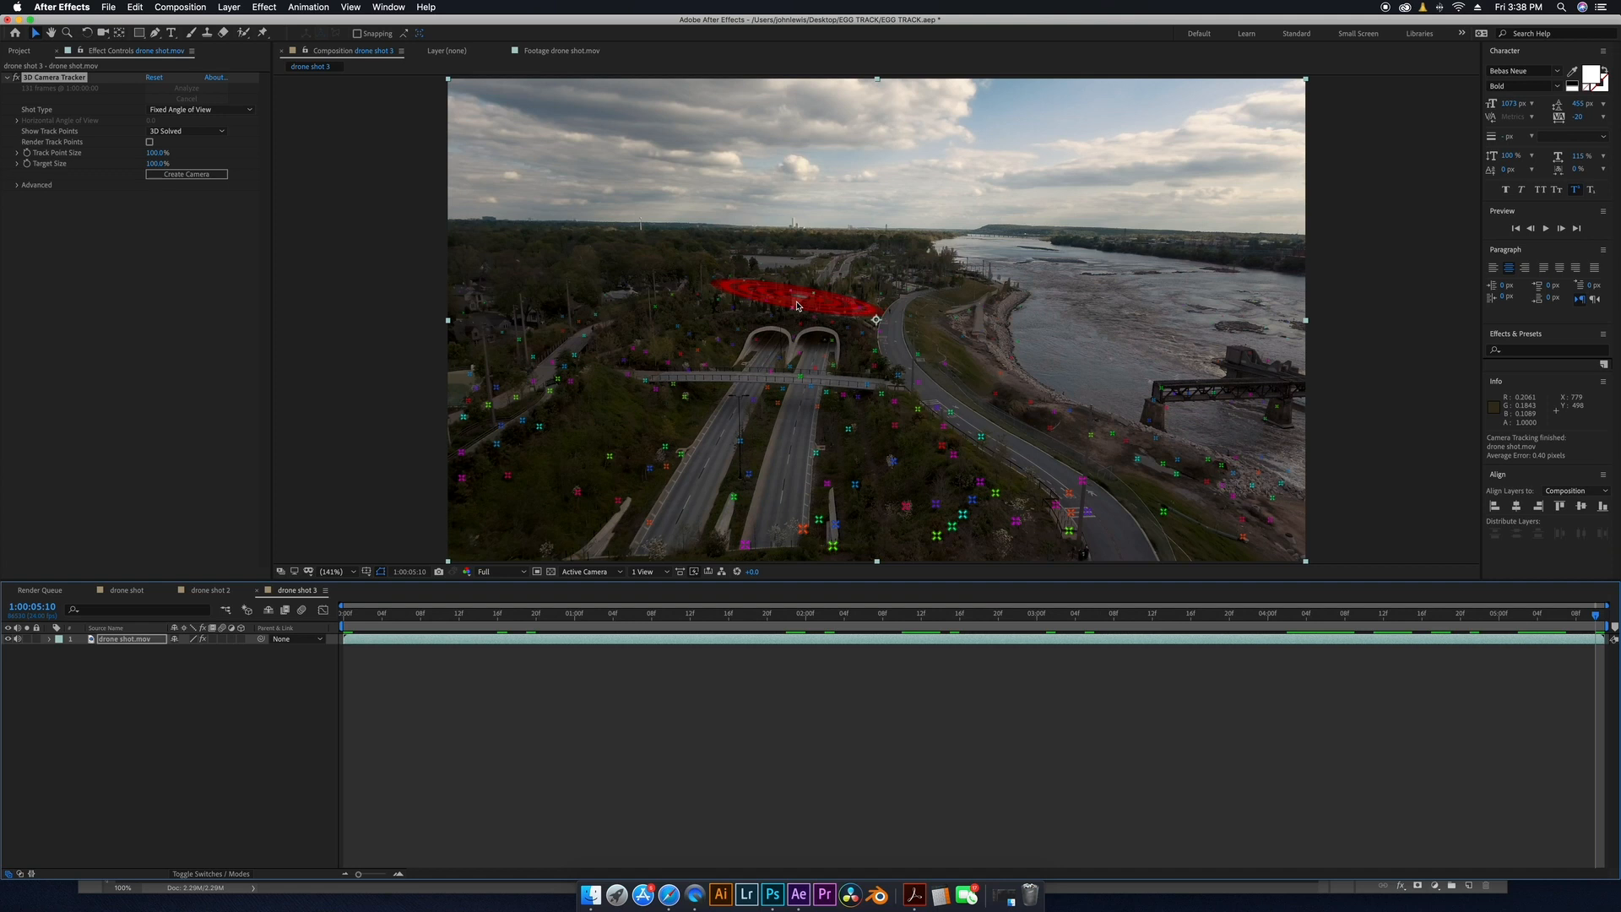
pyautogui.rightClick(798, 305)
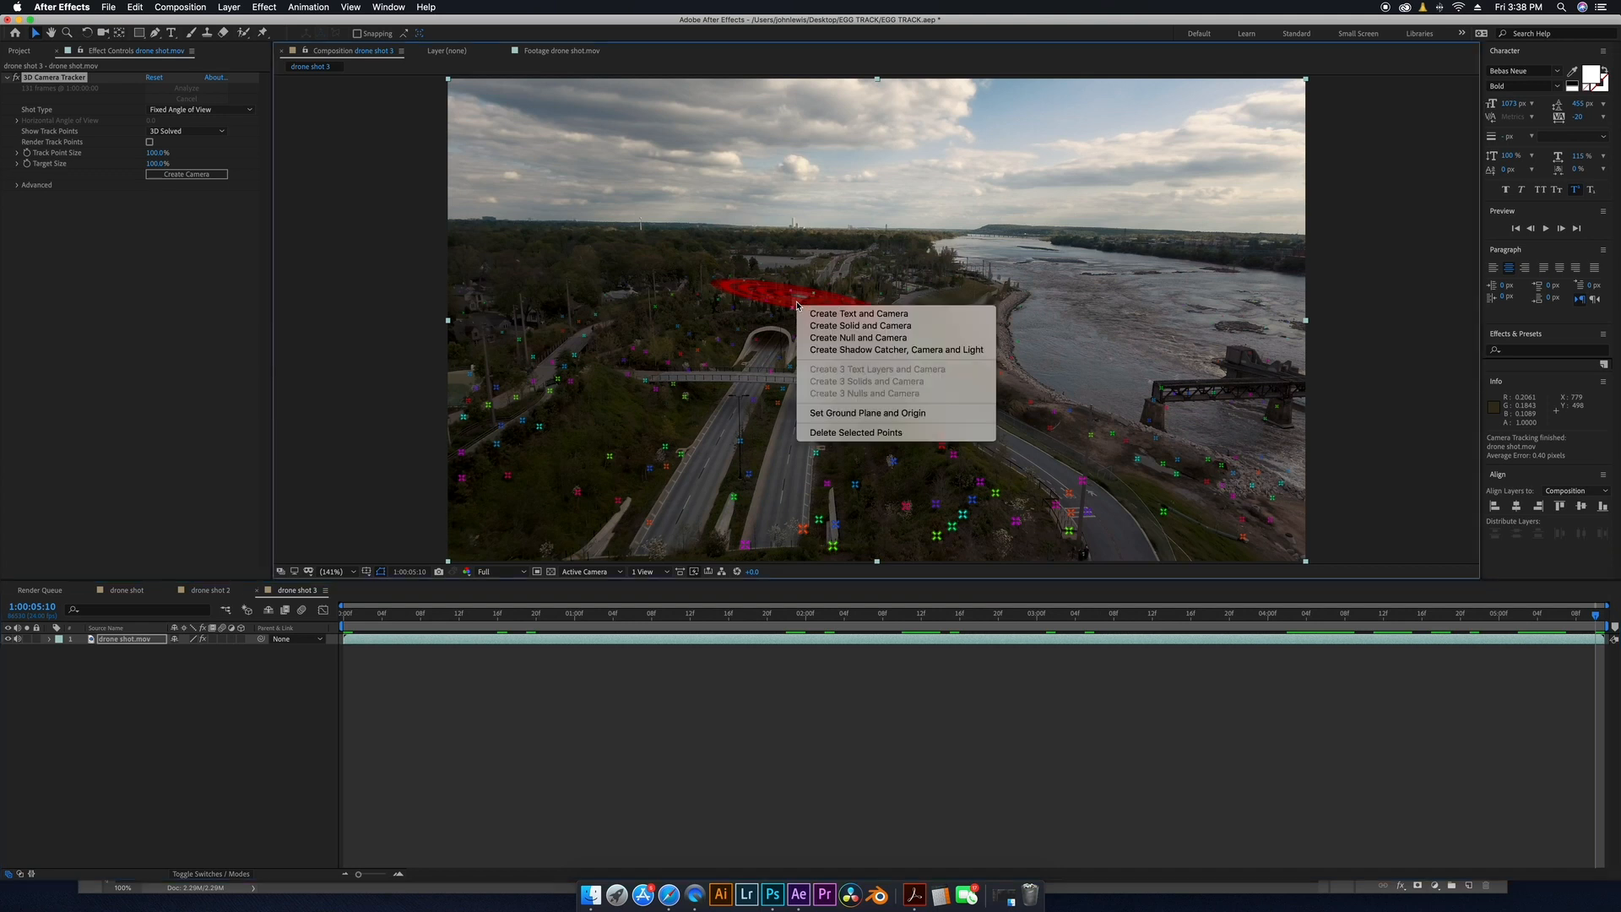
pyautogui.click(840, 337)
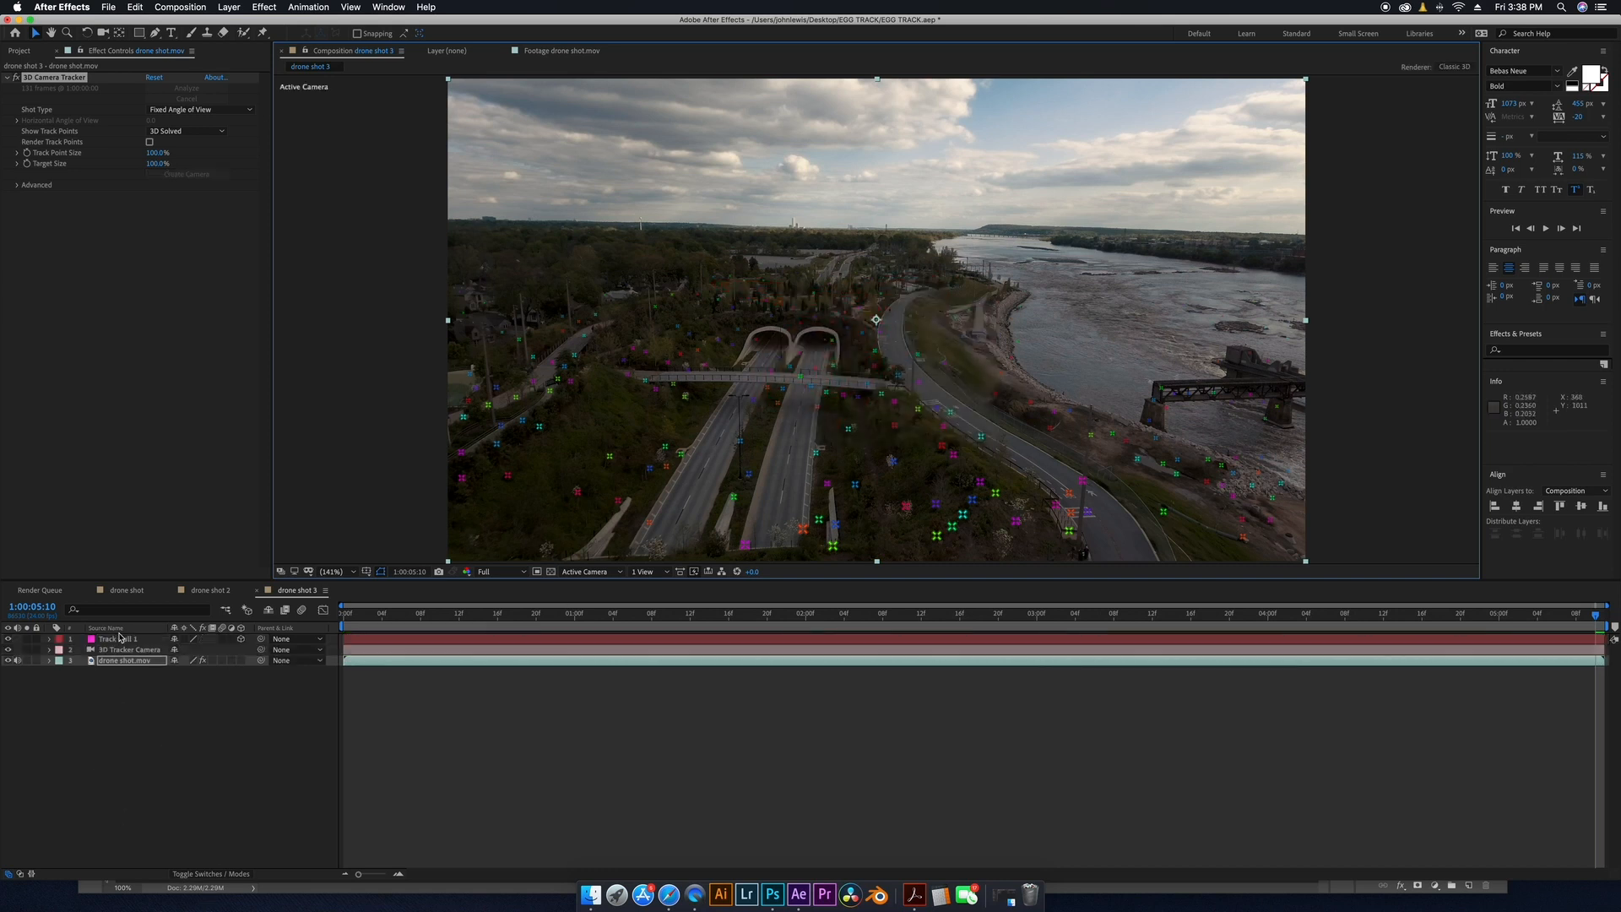
# Return to the start of the composition and add a new solid layer named EGG.
pyautogui.click(120, 640)
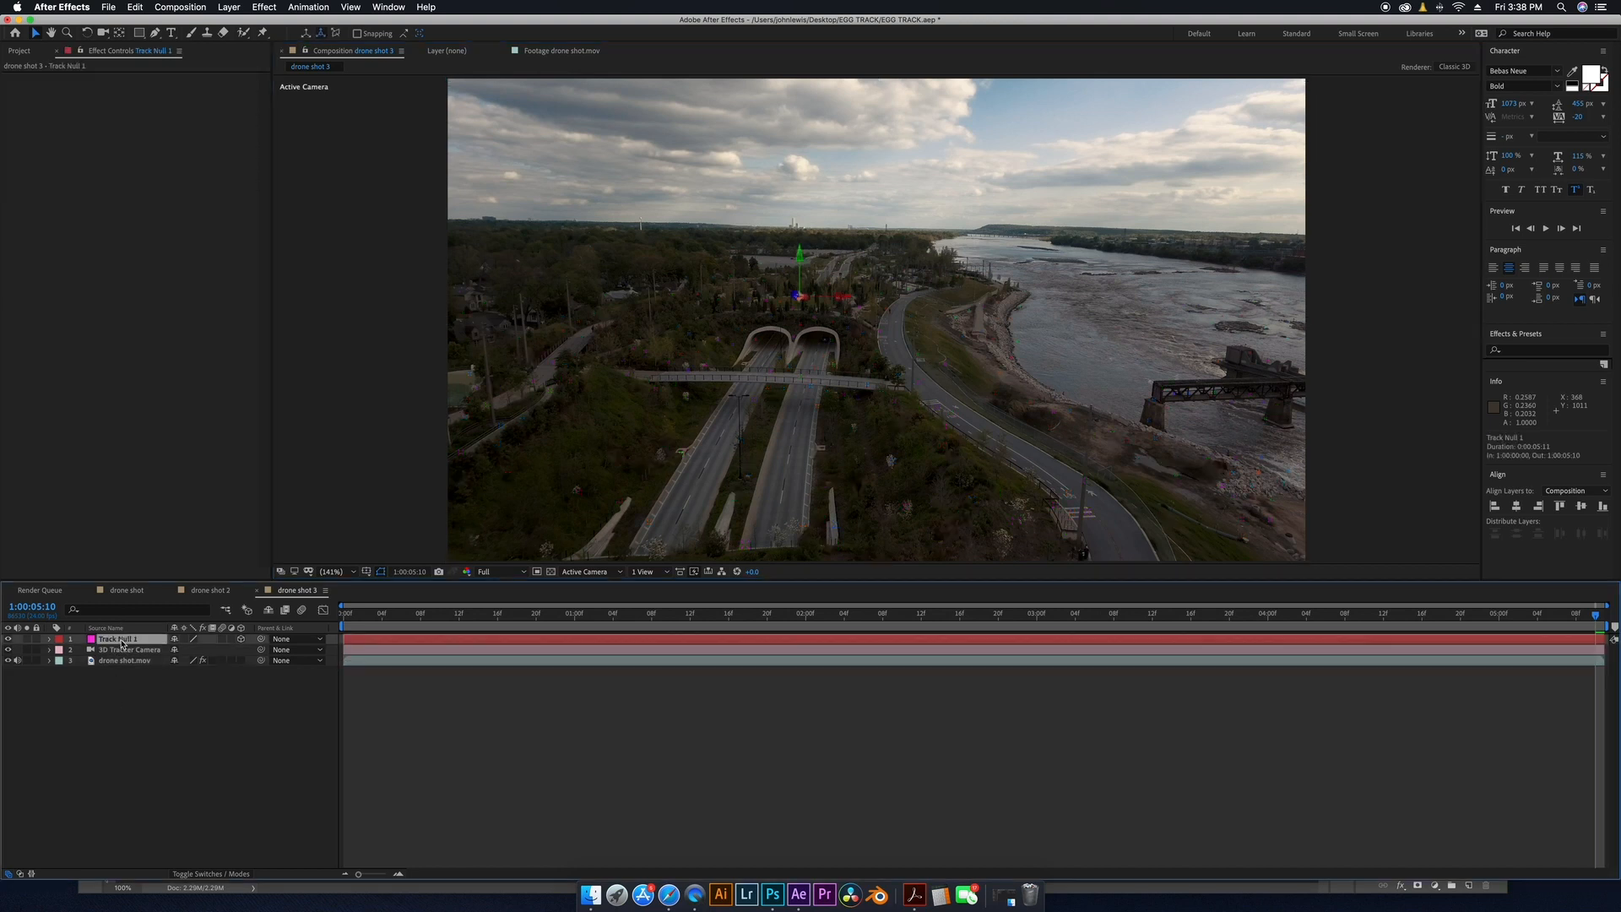
pyautogui.moveTo(395, 619); pyautogui.dragTo(348, 650)
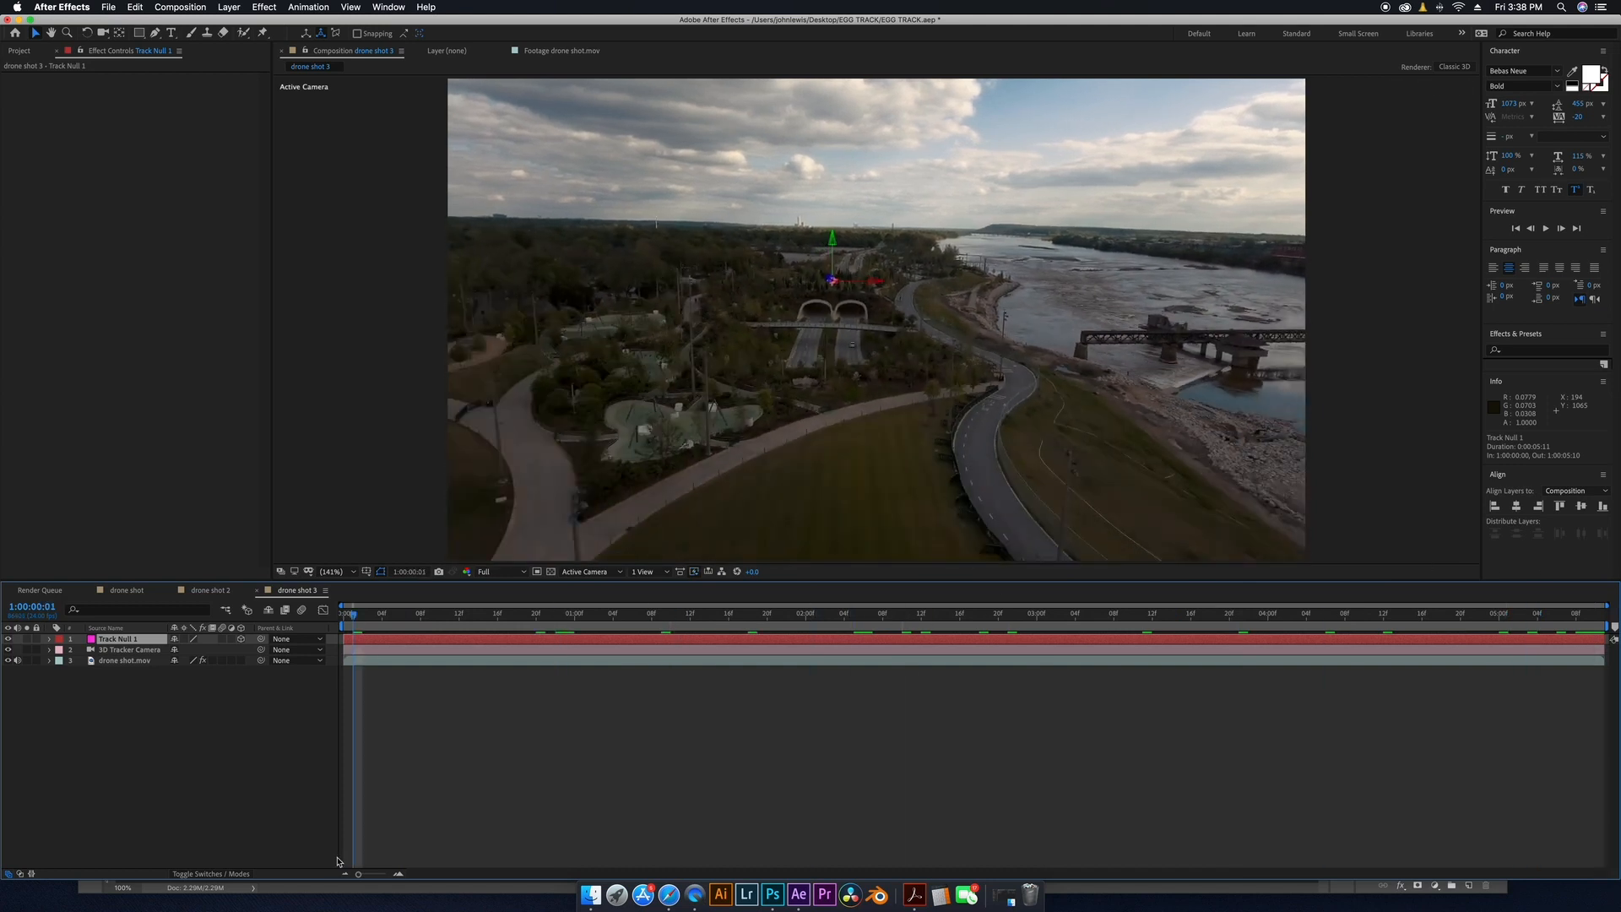
pyautogui.click(215, 796)
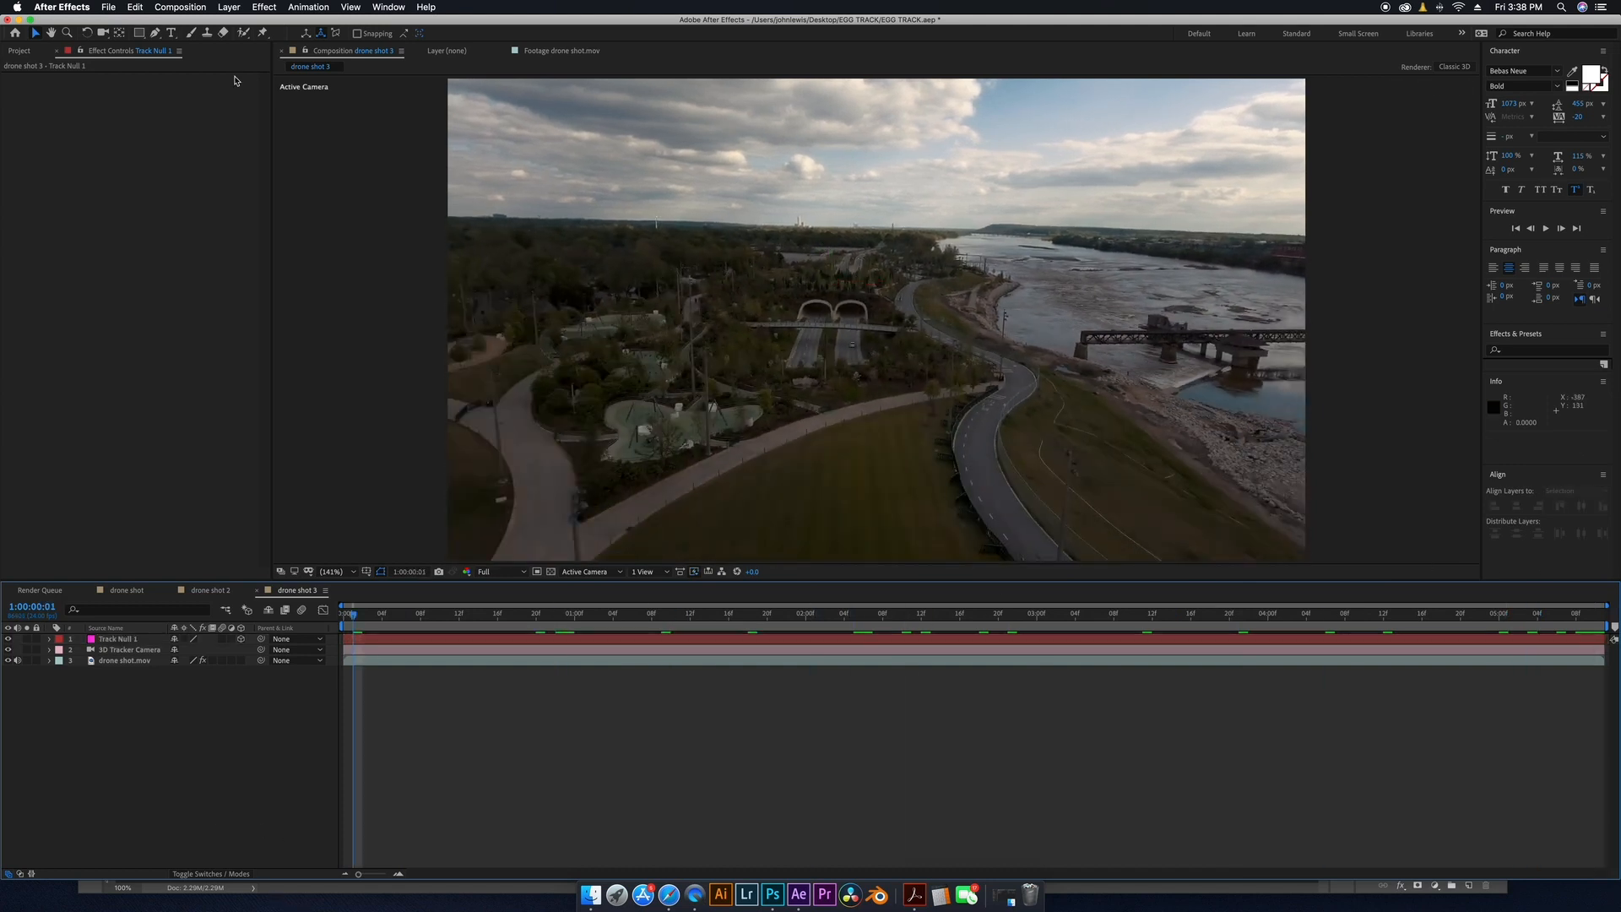
pyautogui.click(231, 8)
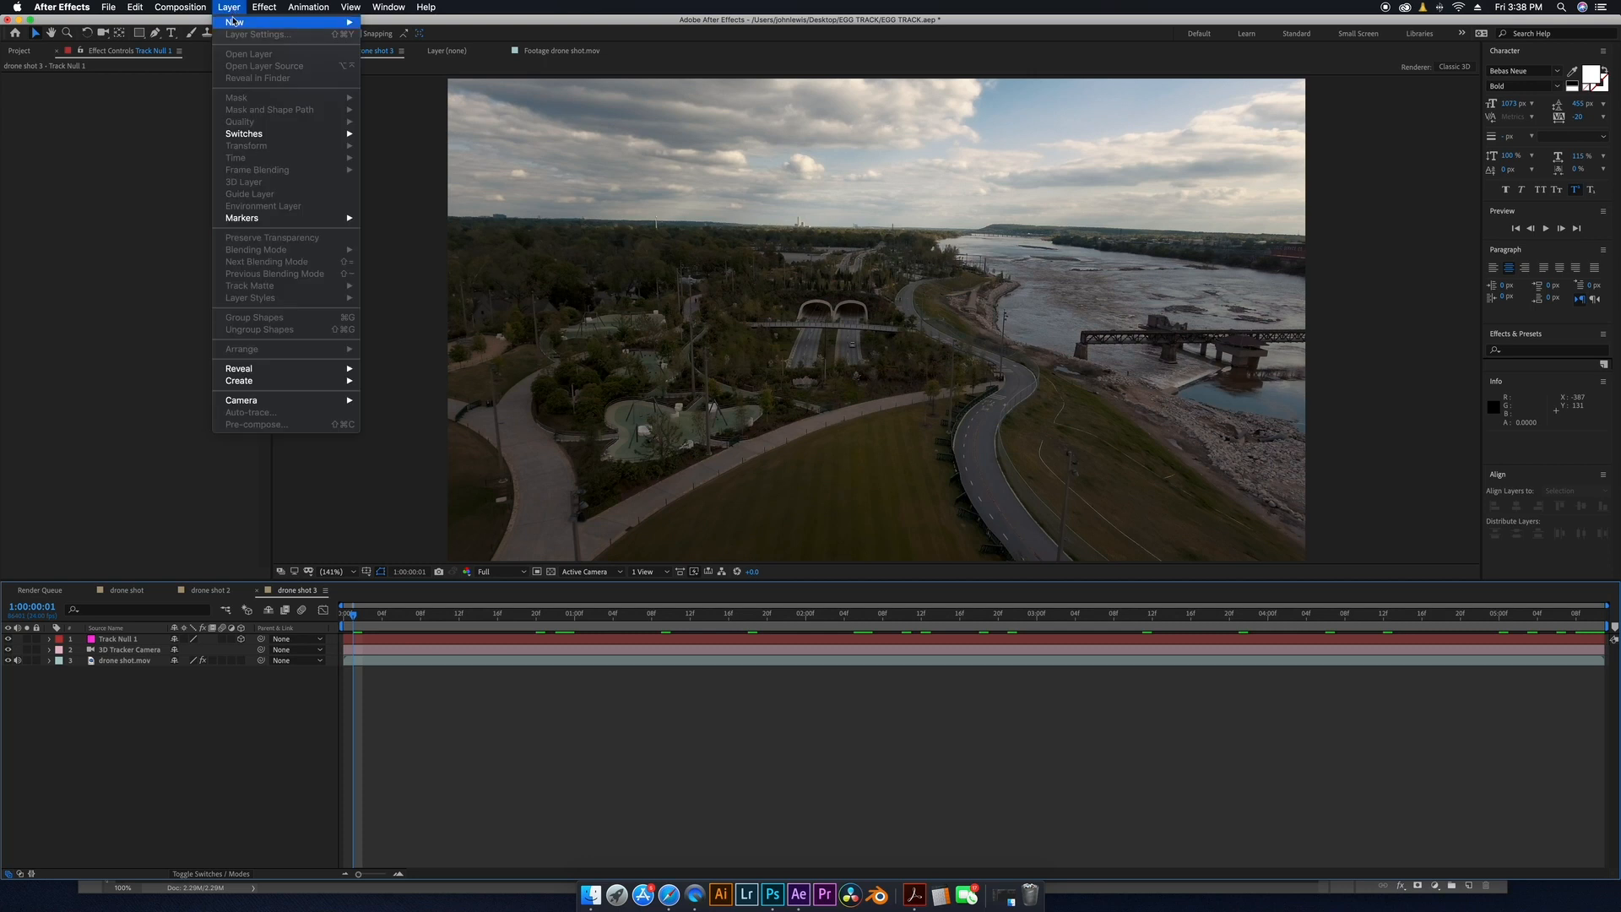
pyautogui.moveTo(253, 22)
pyautogui.click(421, 38)
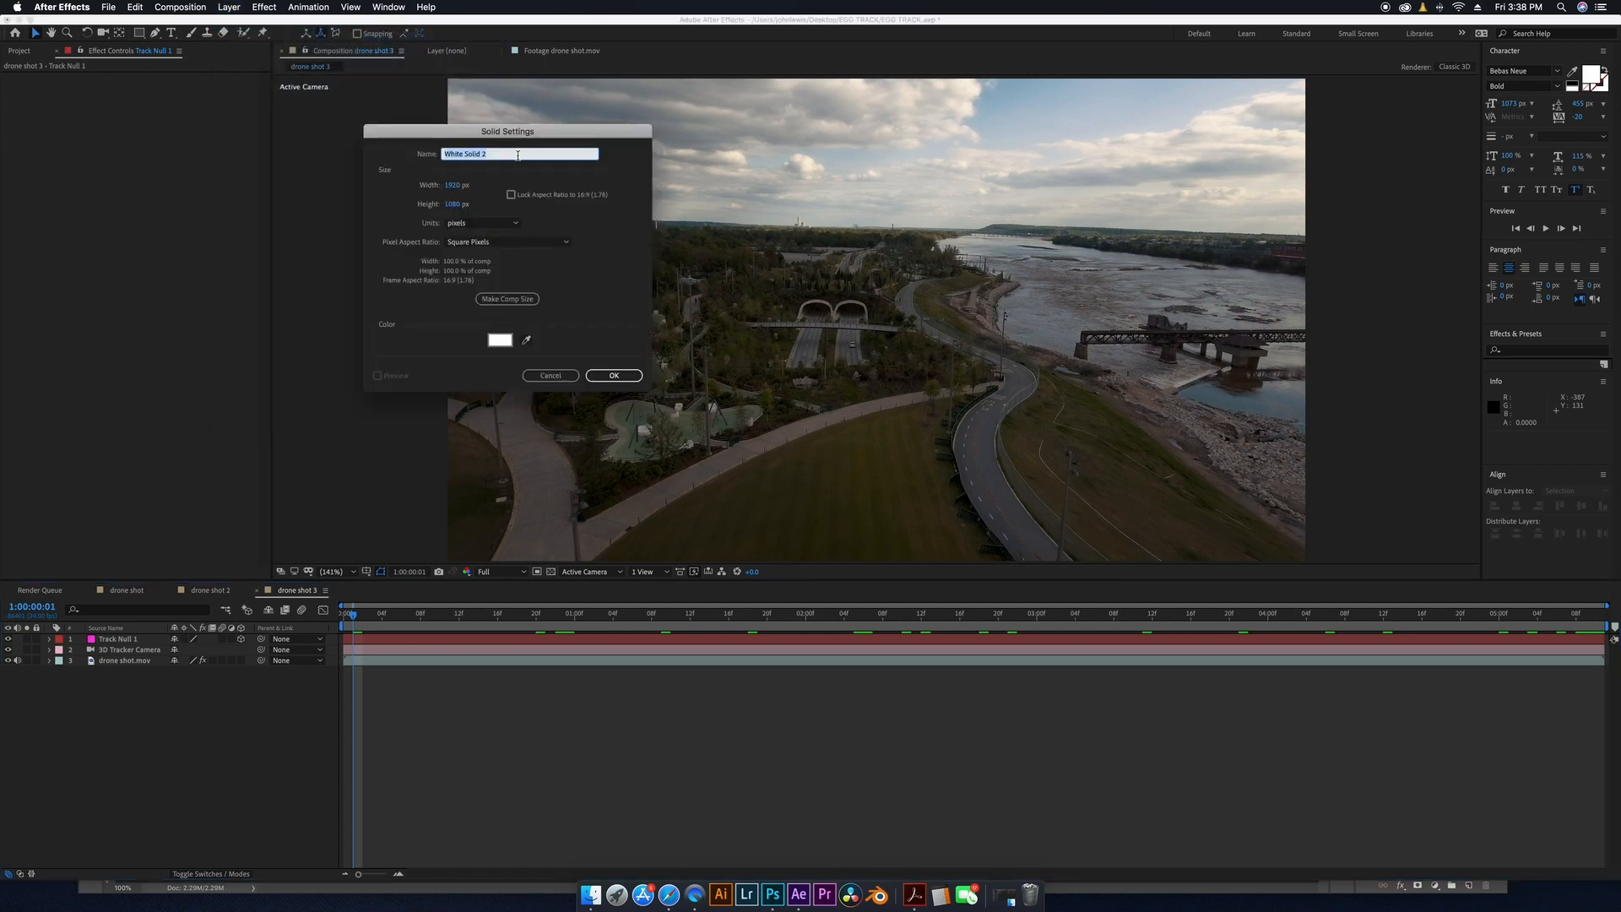
pyautogui.write('E3D')
pyautogui.click(622, 379)
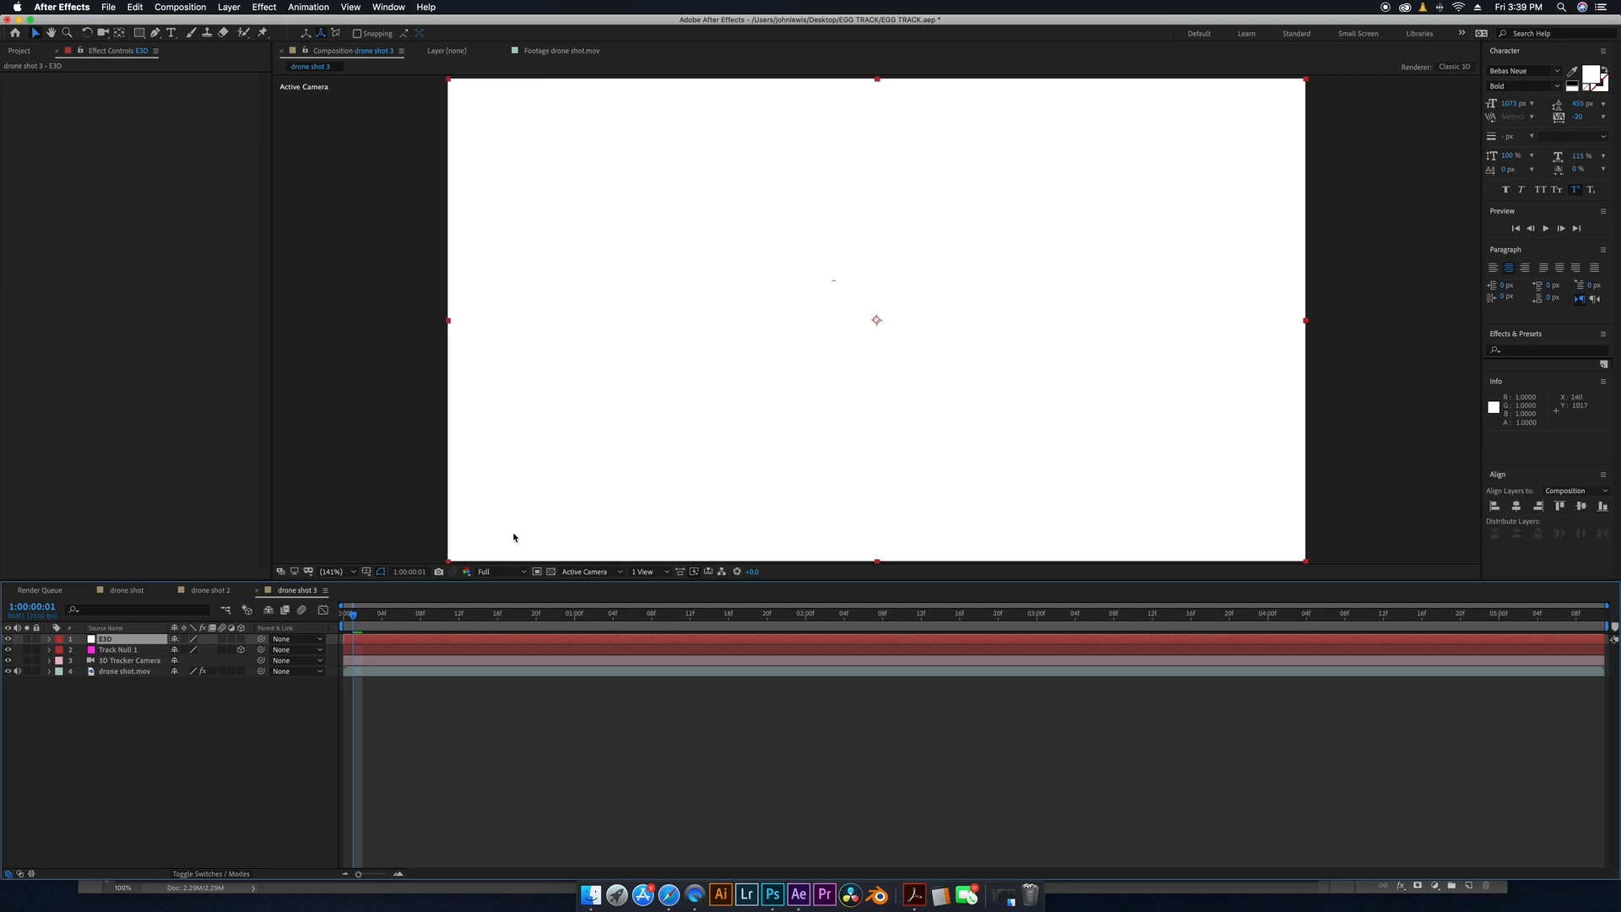
# Apply the Video Copilot Element effect to the EGG solid.
pyautogui.click(264, 6)
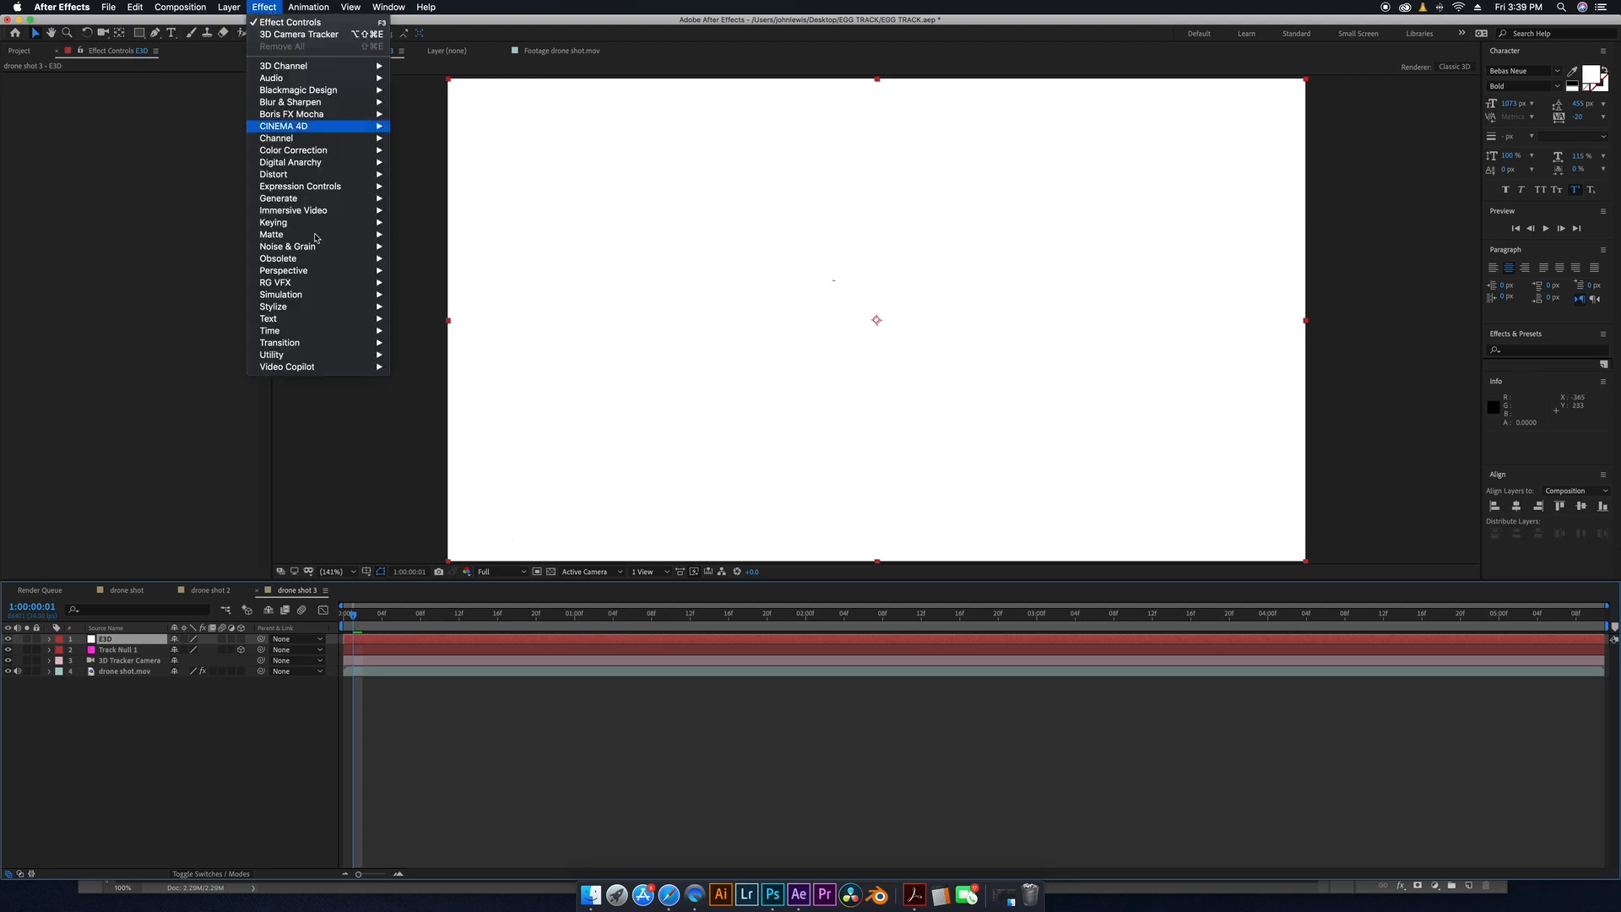
pyautogui.moveTo(355, 366)
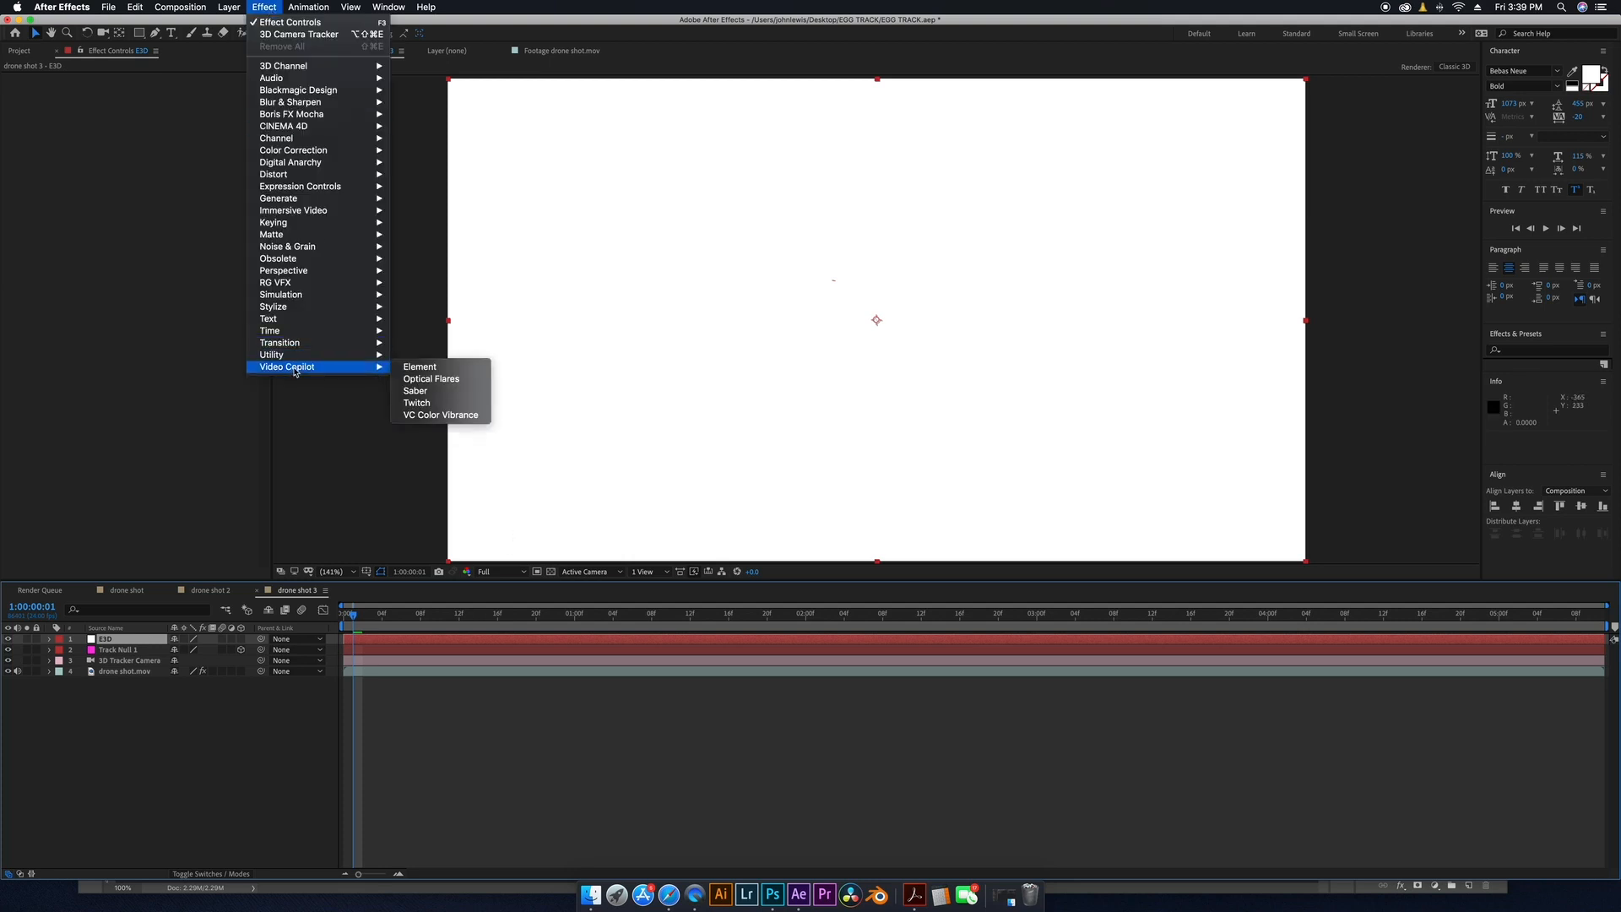
pyautogui.click(430, 368)
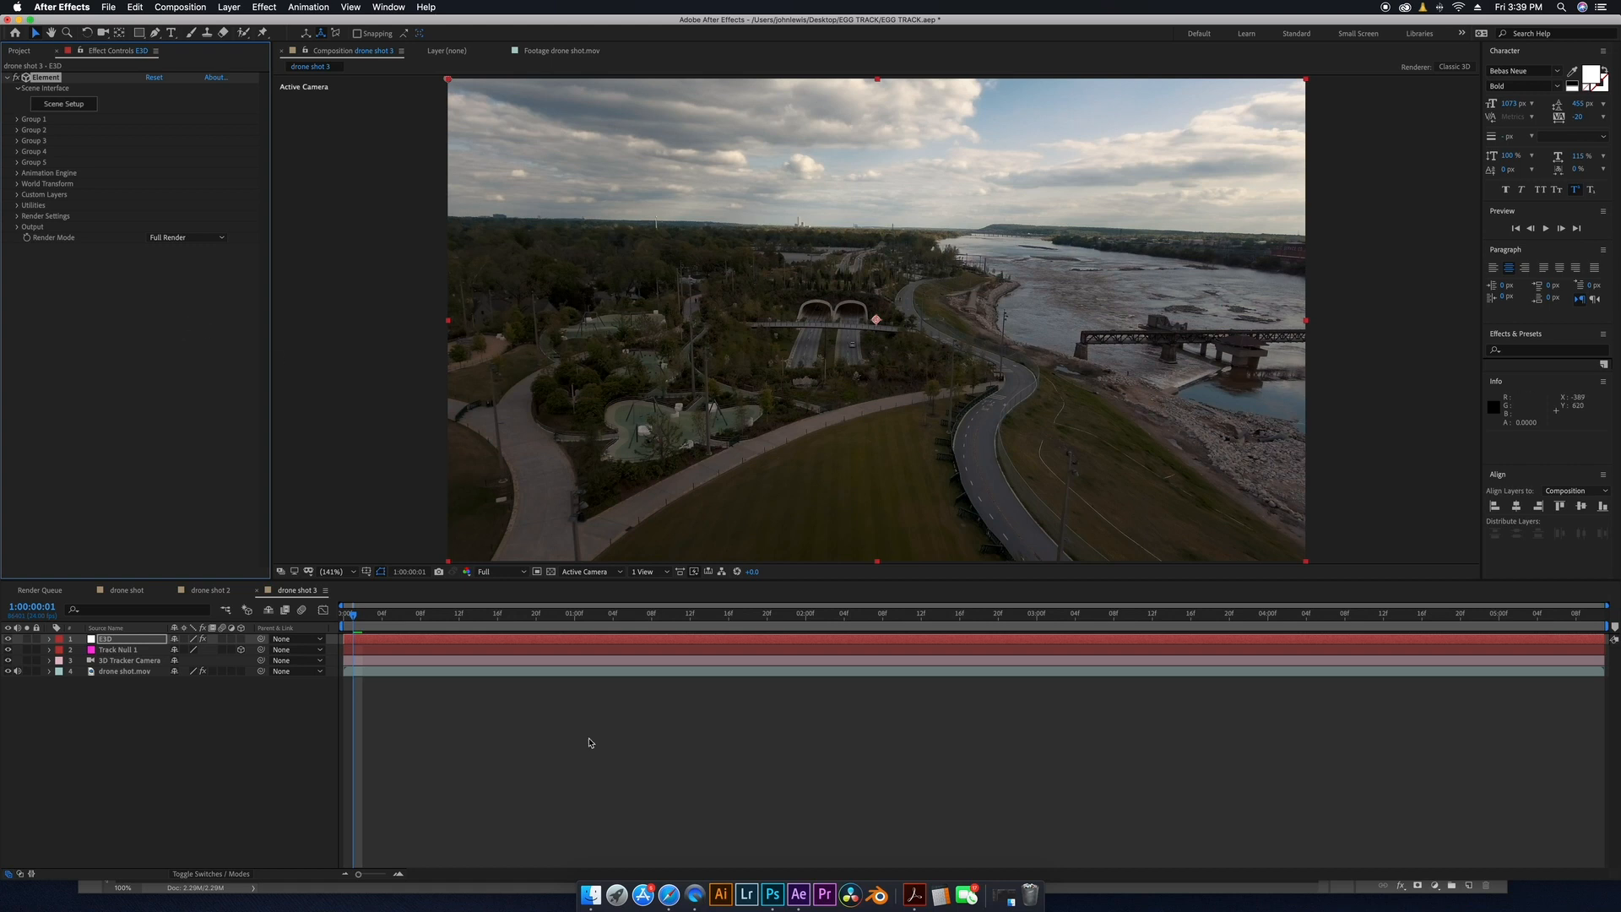
# Switch to the browser and search Free3D for egg models.
pyautogui.click(660, 894)
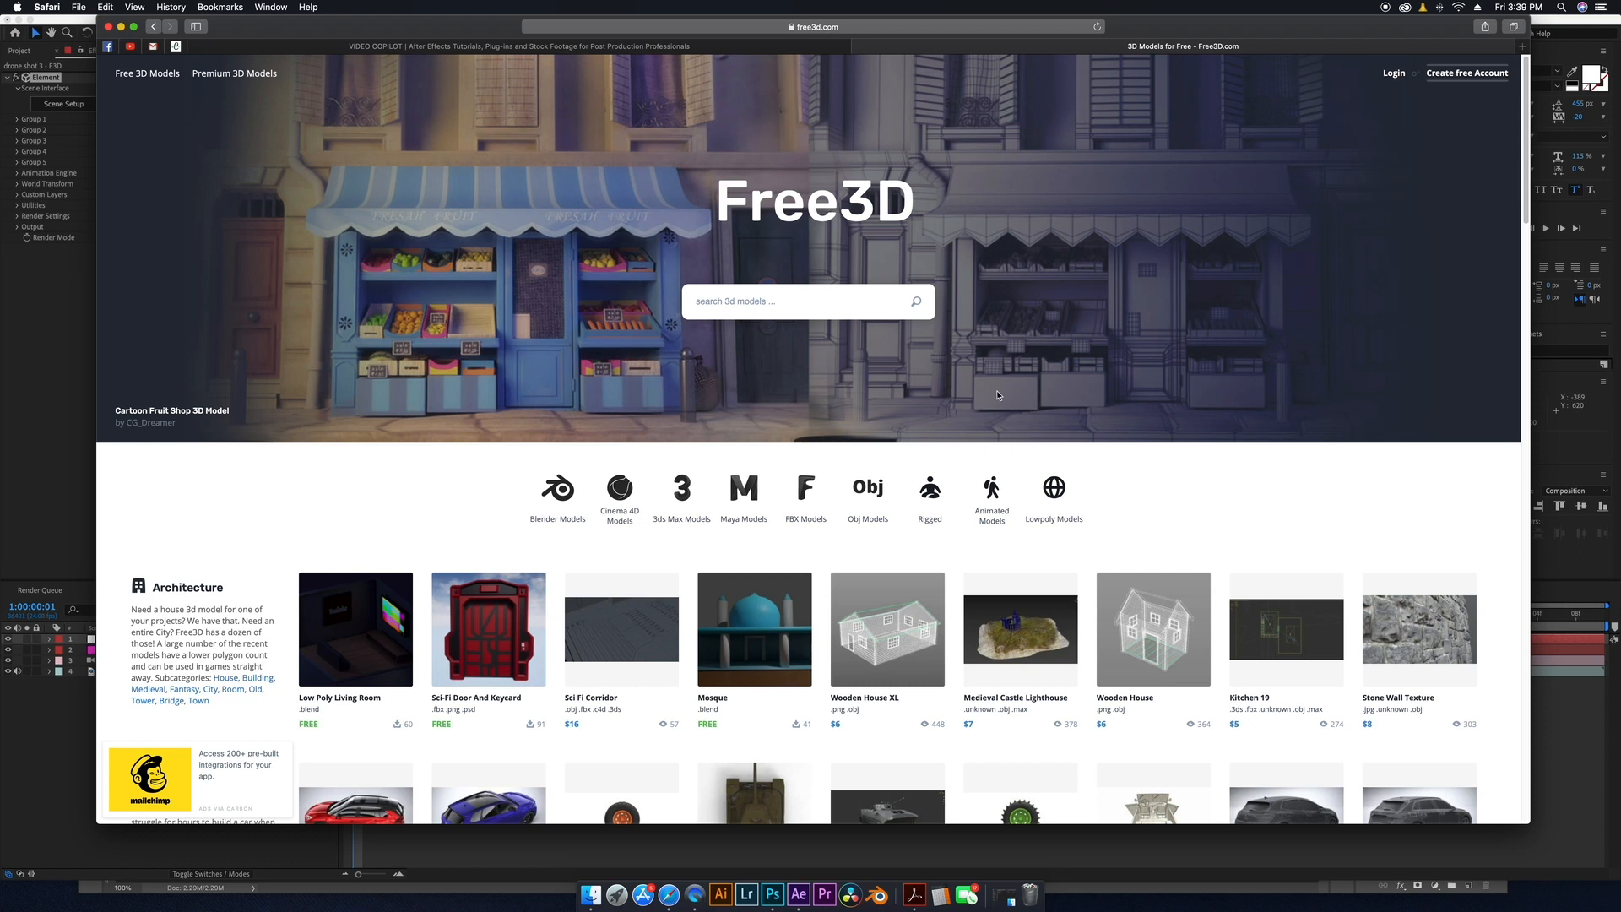
pyautogui.scroll(-5, 891, 574)
pyautogui.scroll(5, 891, 574)
pyautogui.click(754, 305)
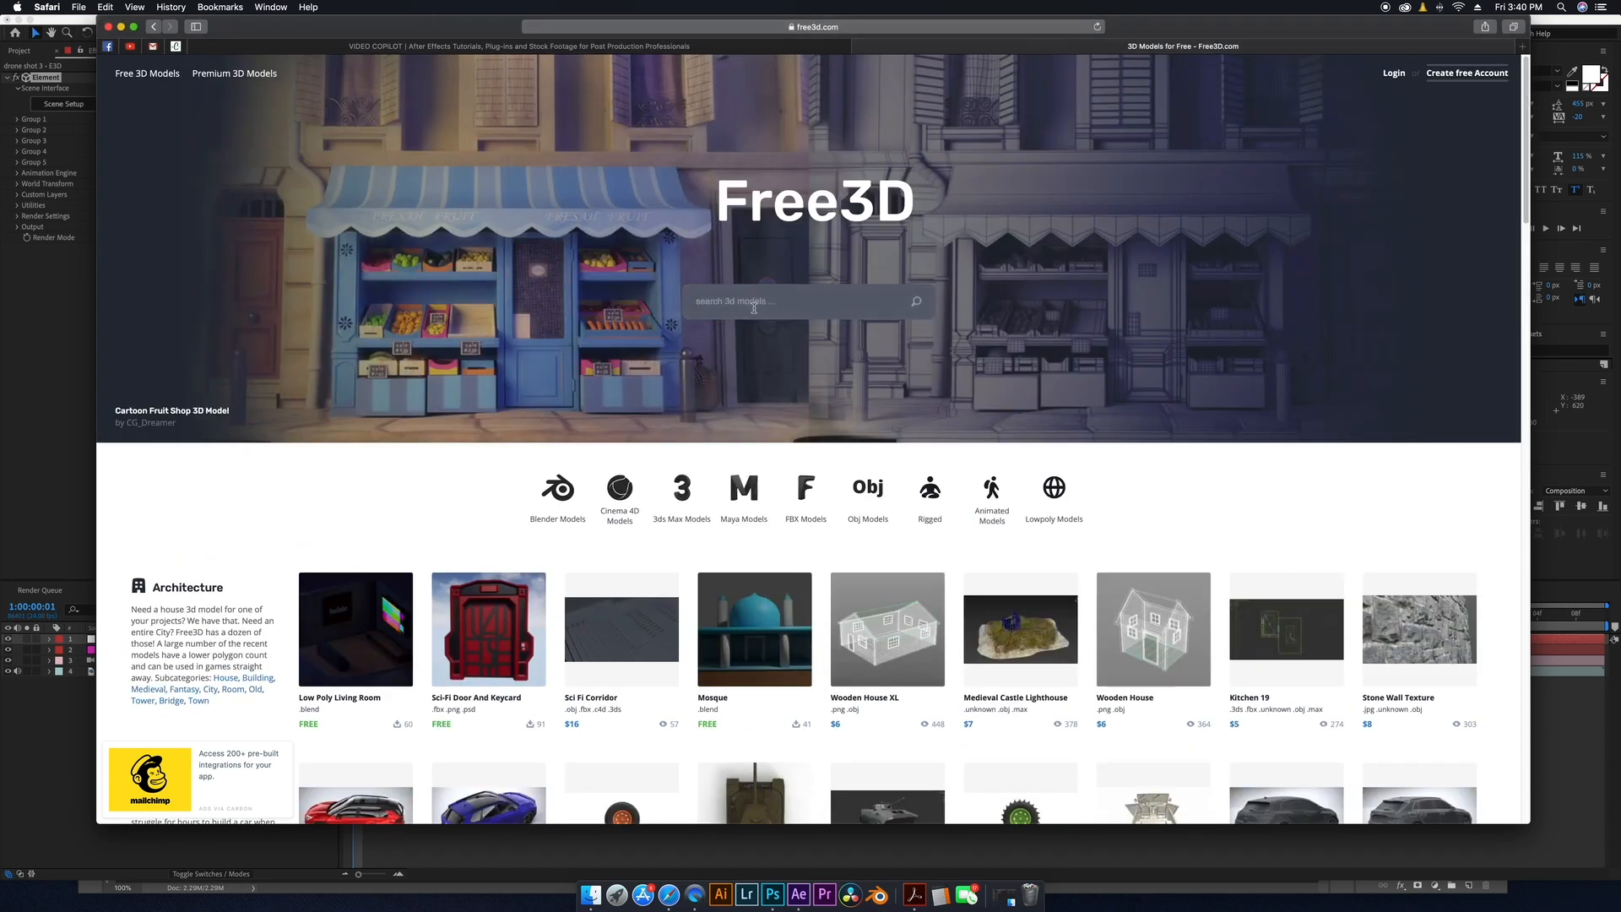
pyautogui.write('egg')
pyautogui.press('Return')
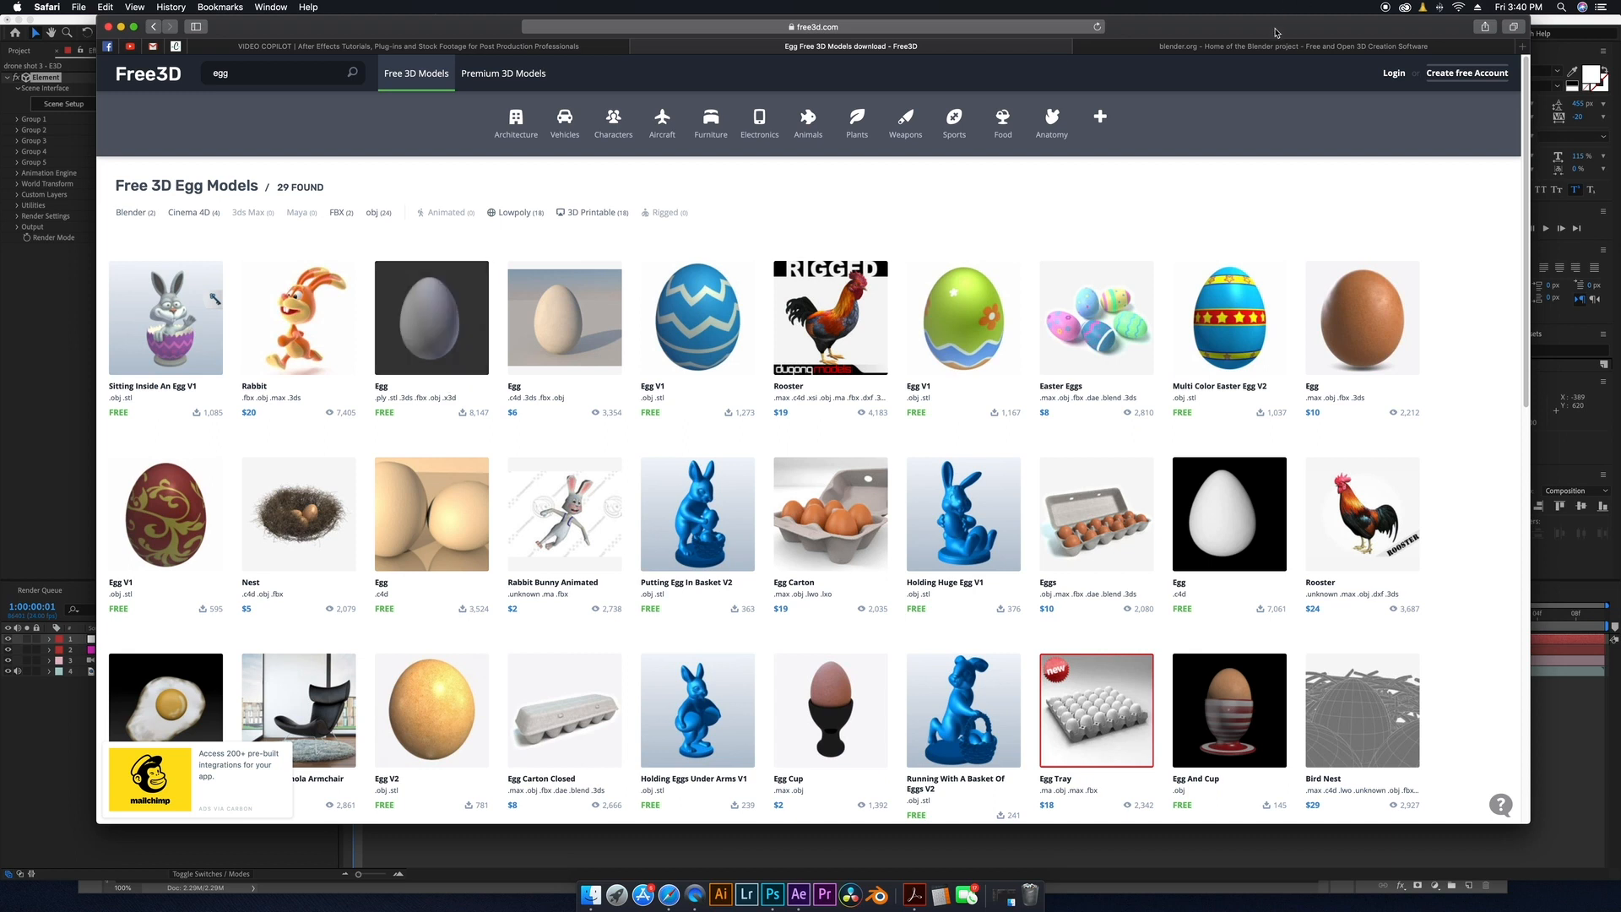
# Browse the Blender website's feature overview.
pyautogui.click(1245, 47)
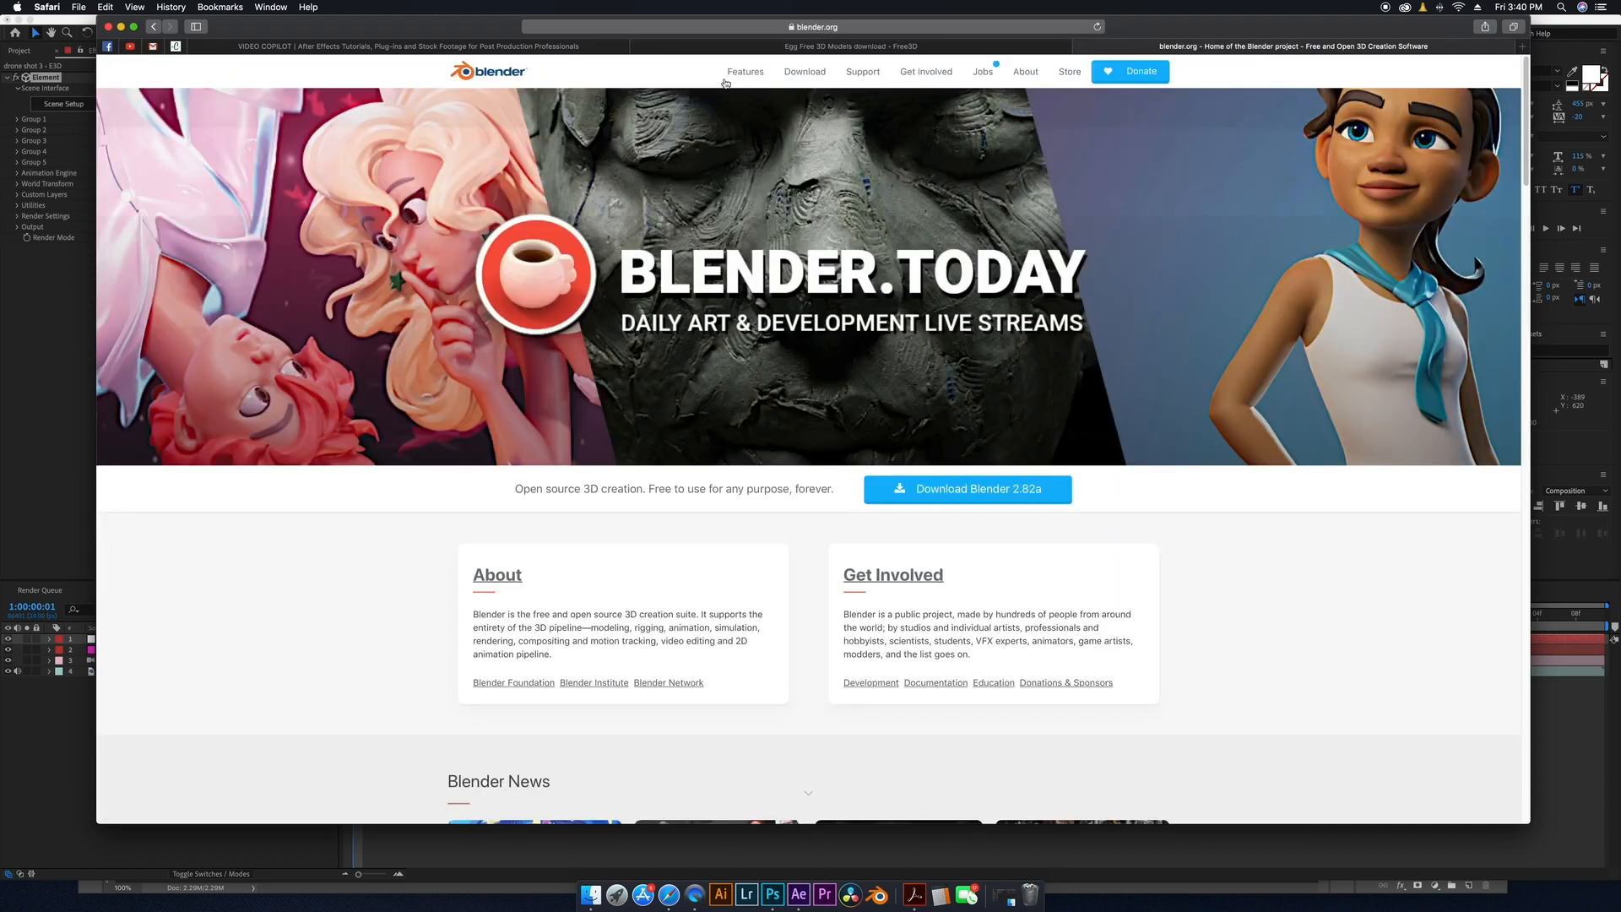
pyautogui.scroll(-15, 421, 579)
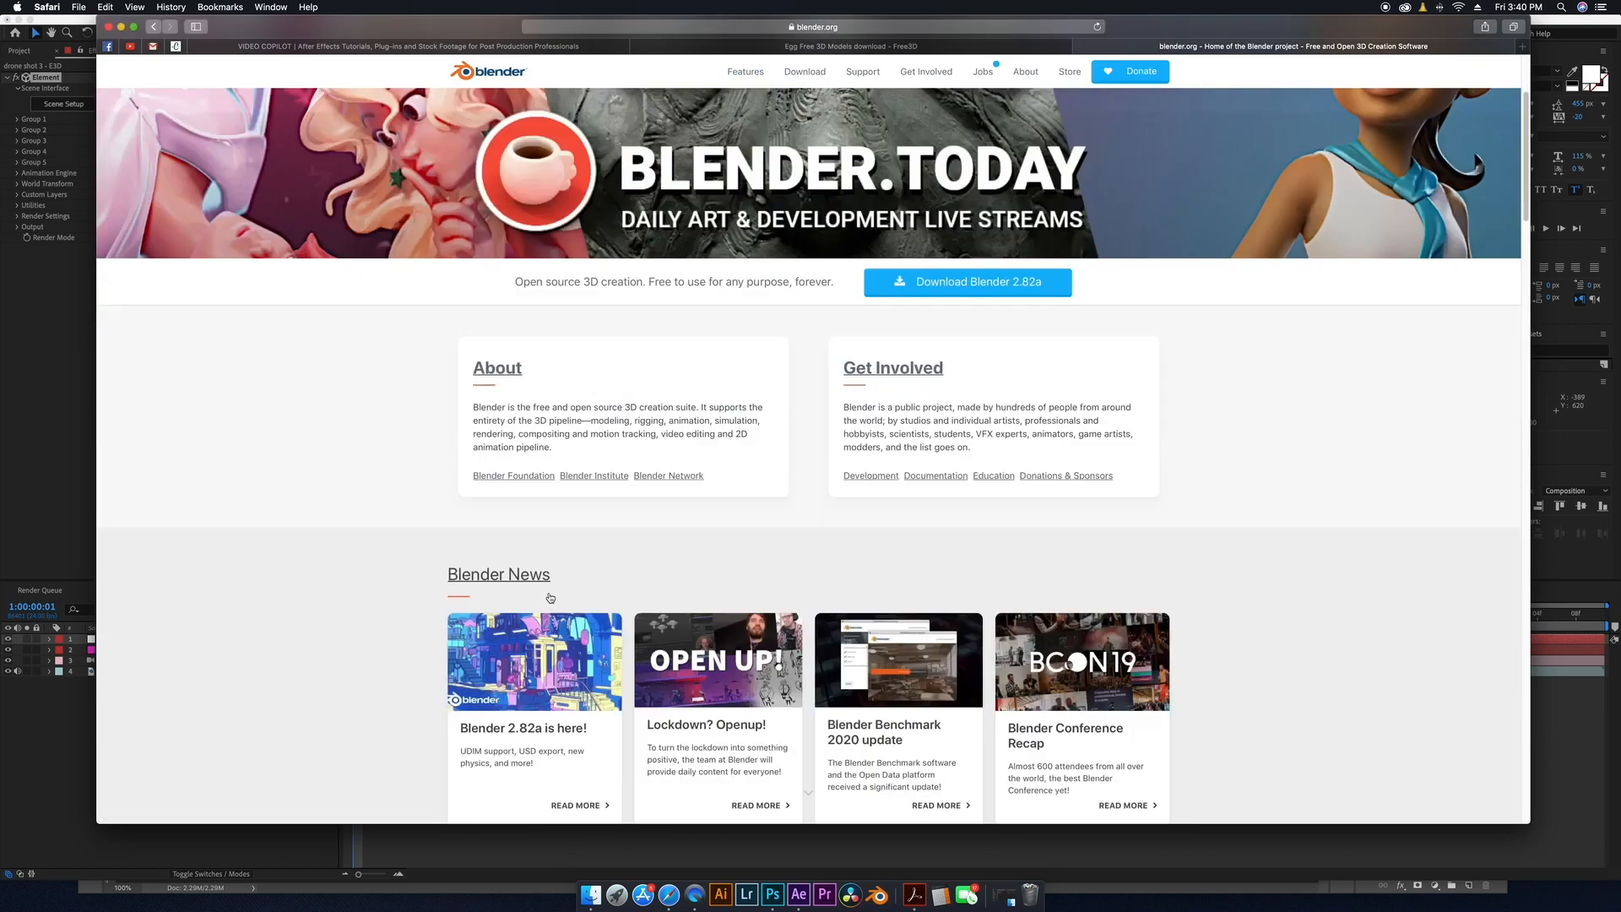
pyautogui.scroll(-15, 549, 597)
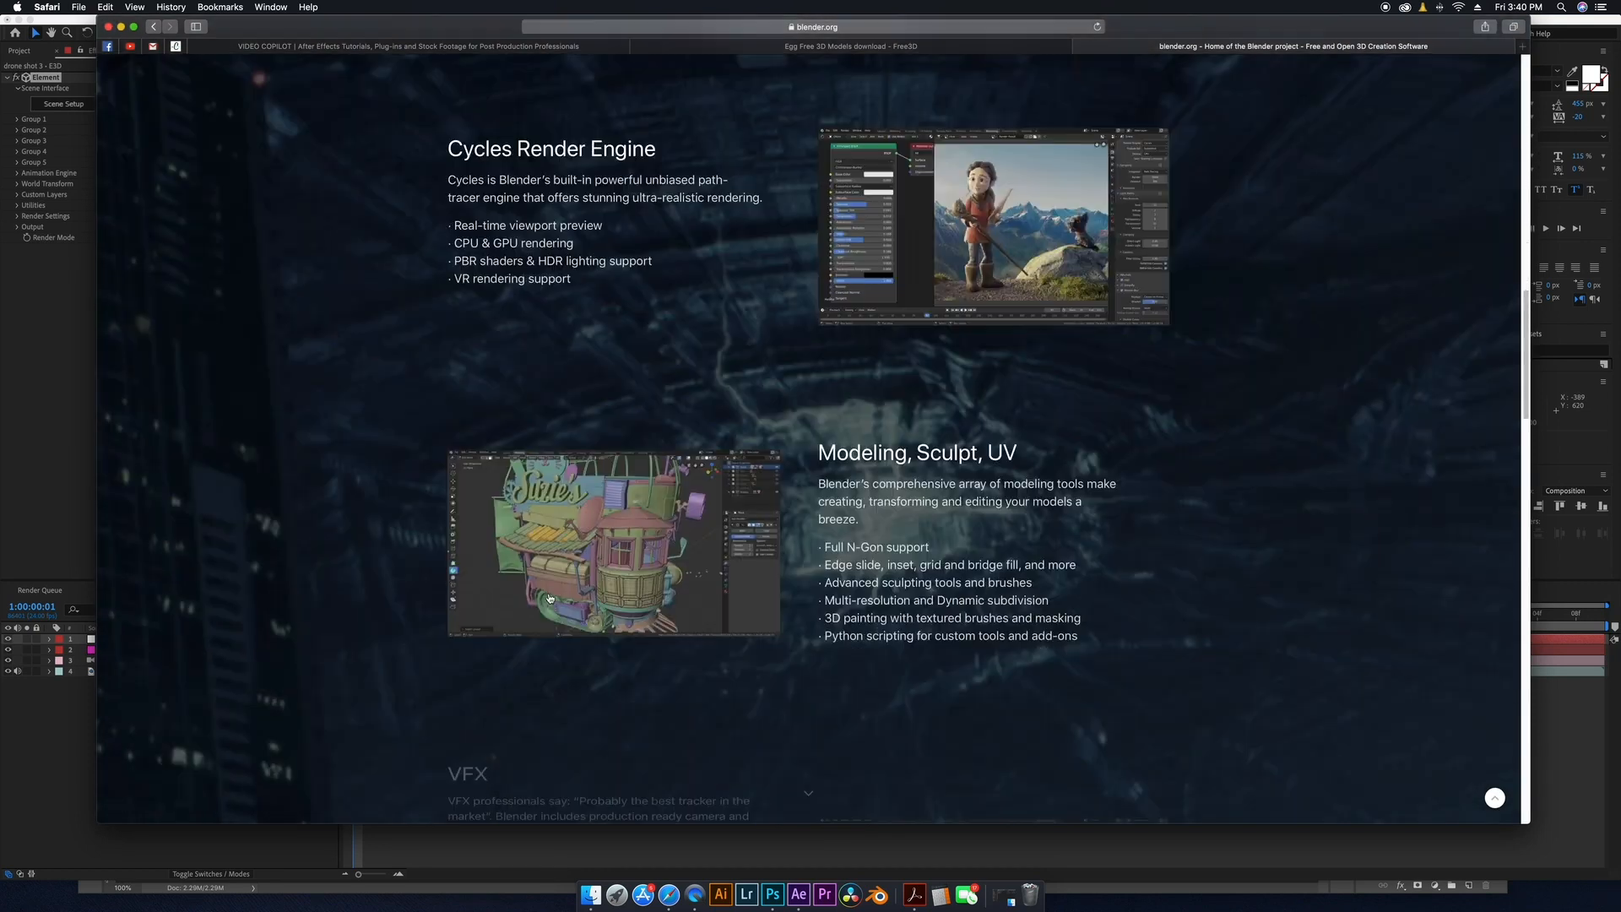
pyautogui.scroll(-10, 550, 598)
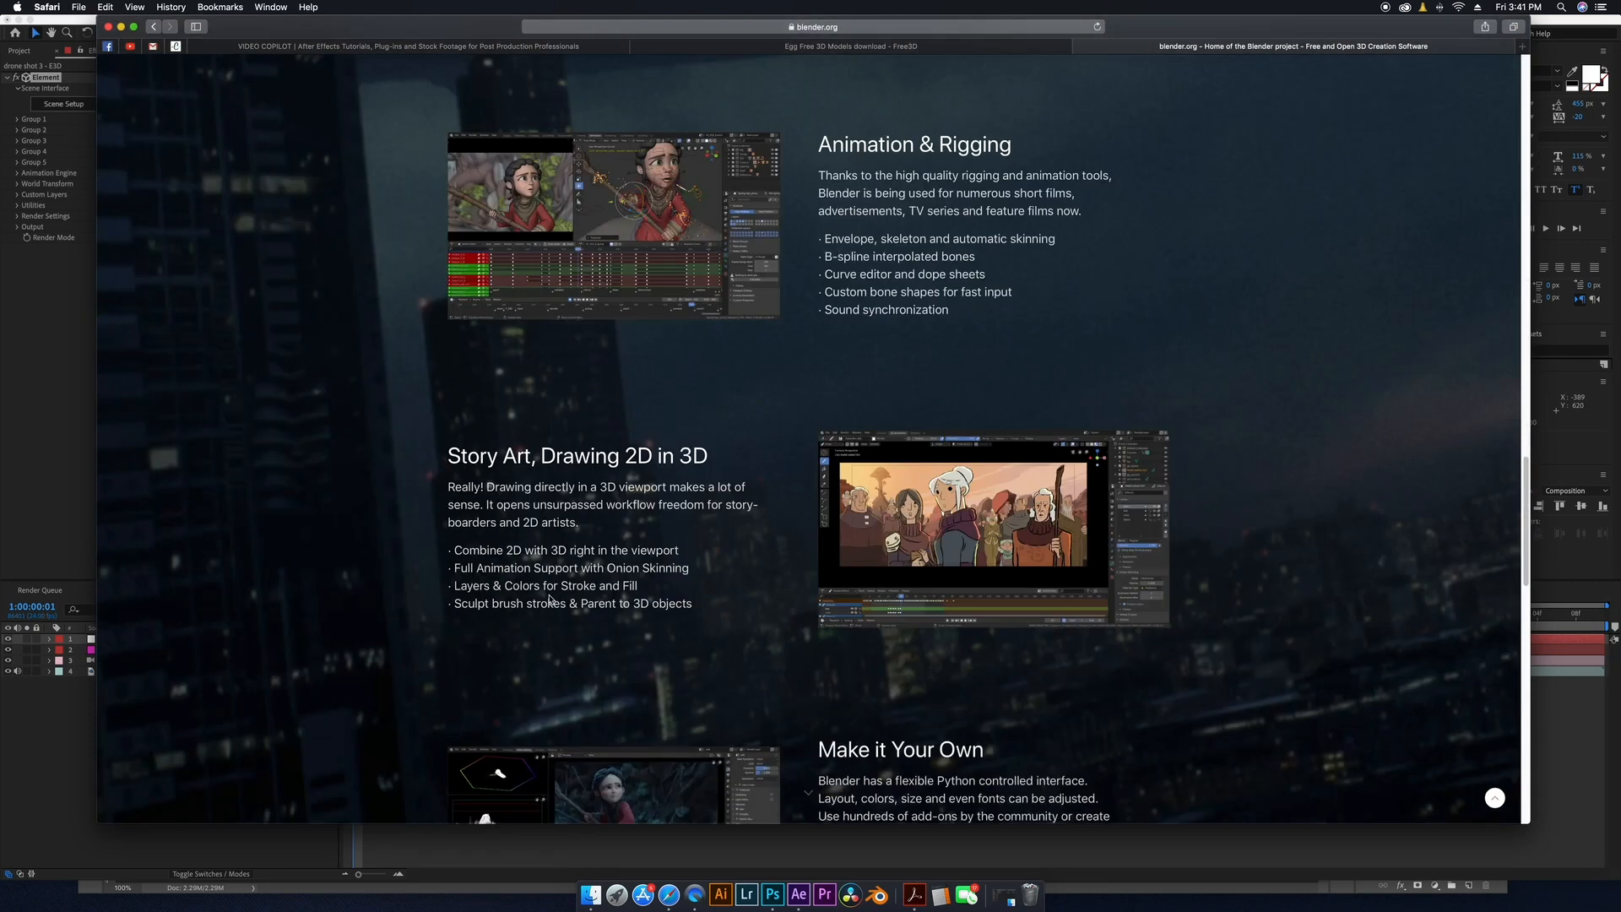
pyautogui.scroll(20, 550, 599)
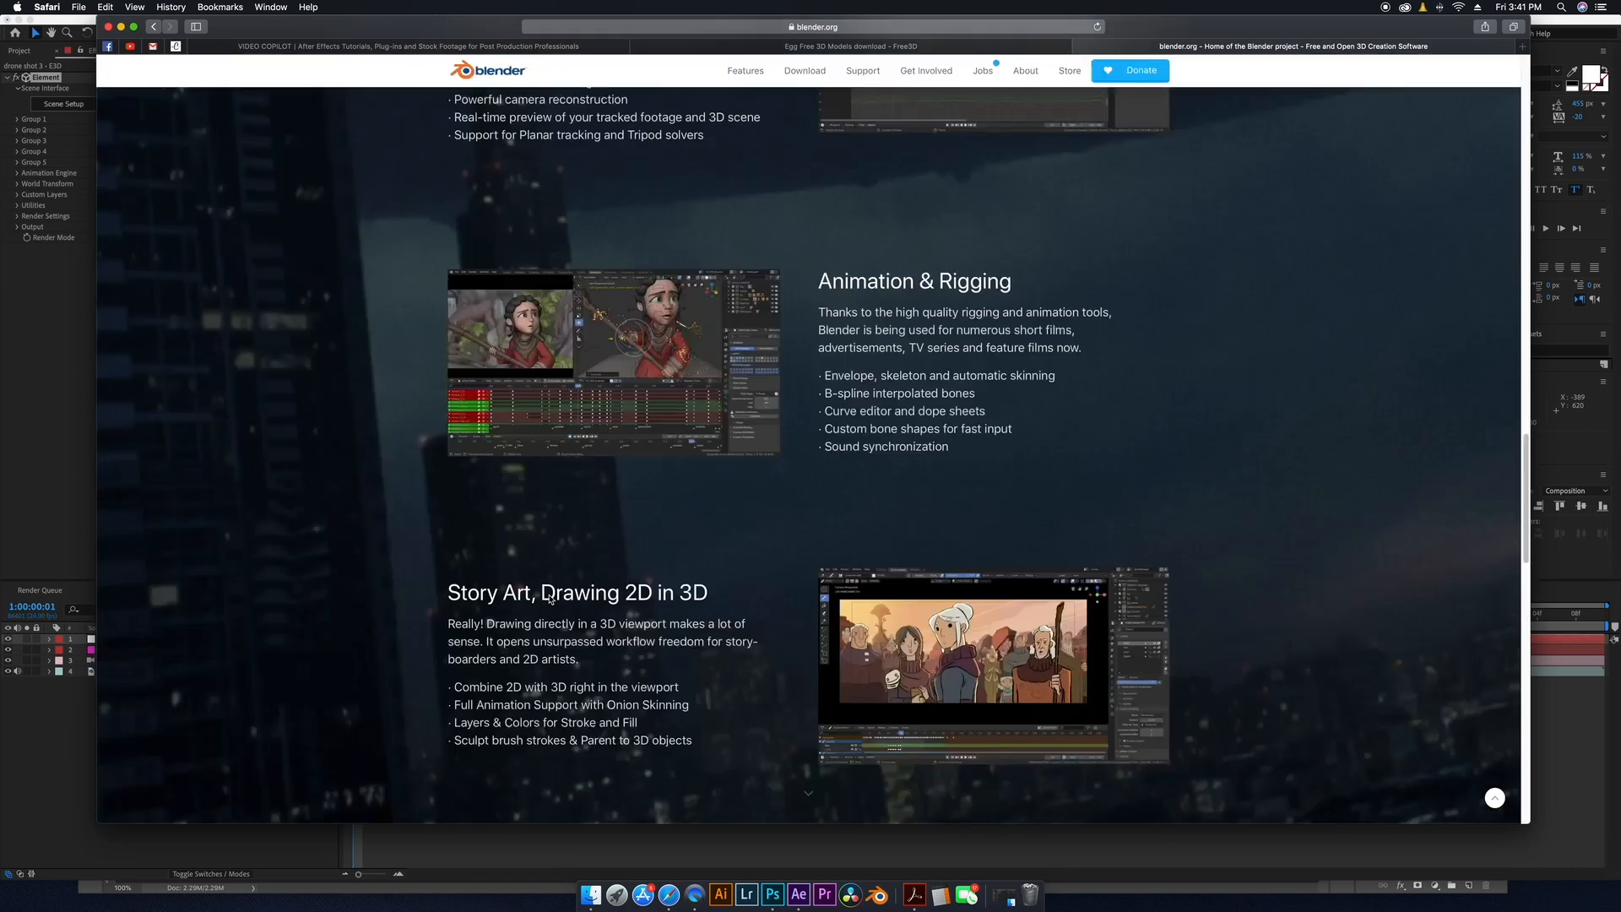
pyautogui.scroll(7, 549, 599)
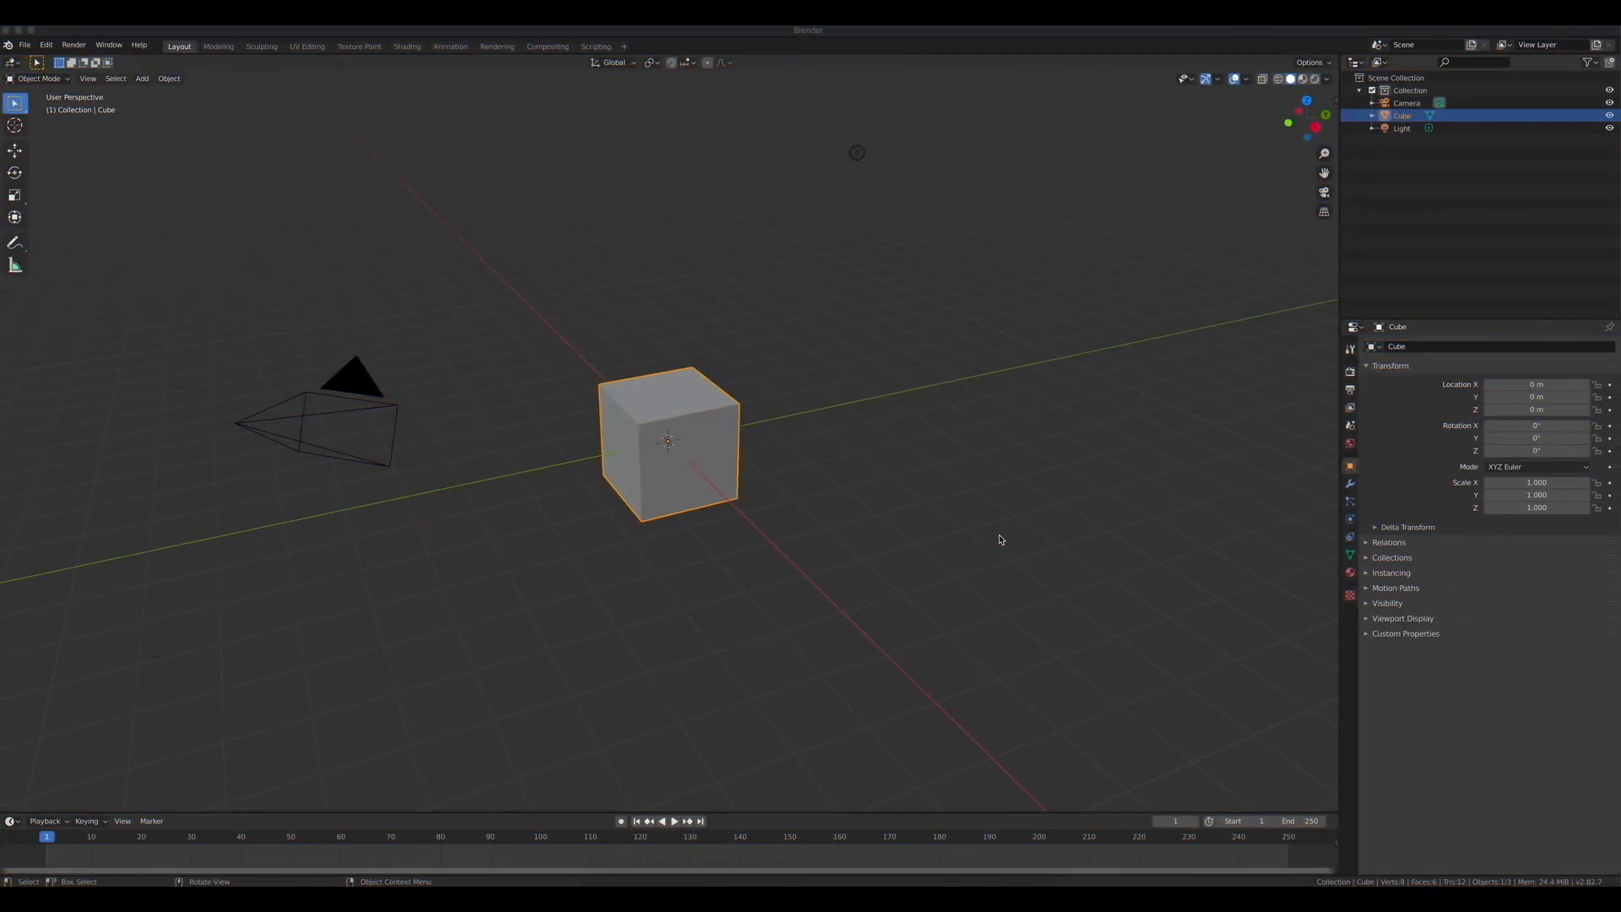
# Switch to Blender, select the default cube and delete it.
pyautogui.click(660, 502)
pyautogui.click(660, 505)
pyautogui.click(660, 505)
pyautogui.press('Delete')
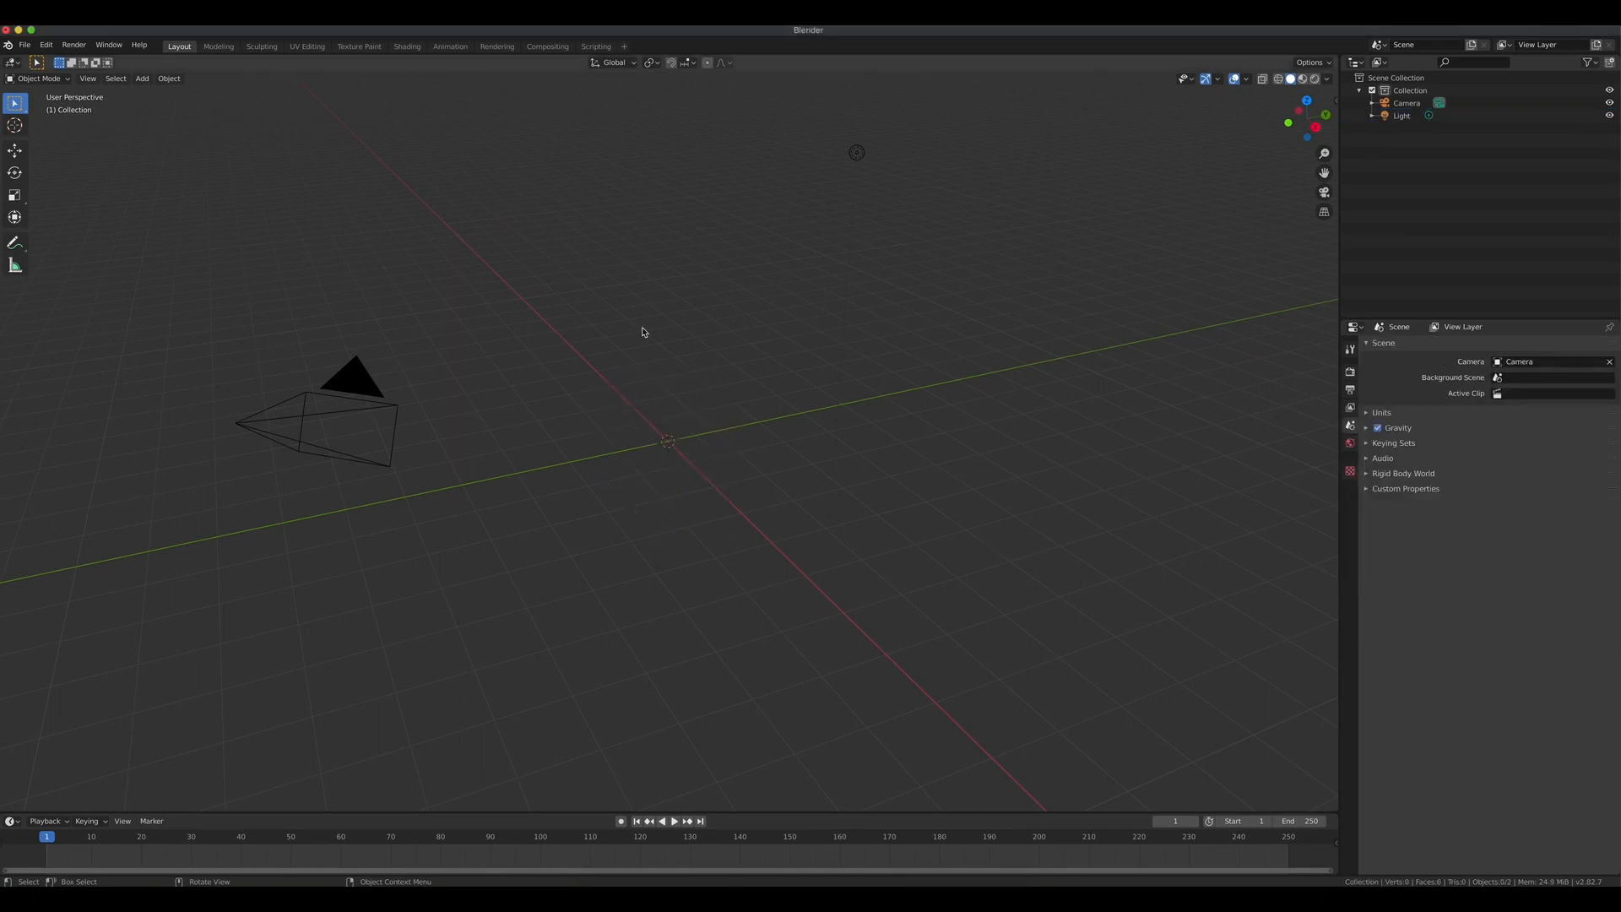
# Add a UV sphere at the scene origin.
pyautogui.hotkey('shift', 'a')
pyautogui.moveTo(643, 330)
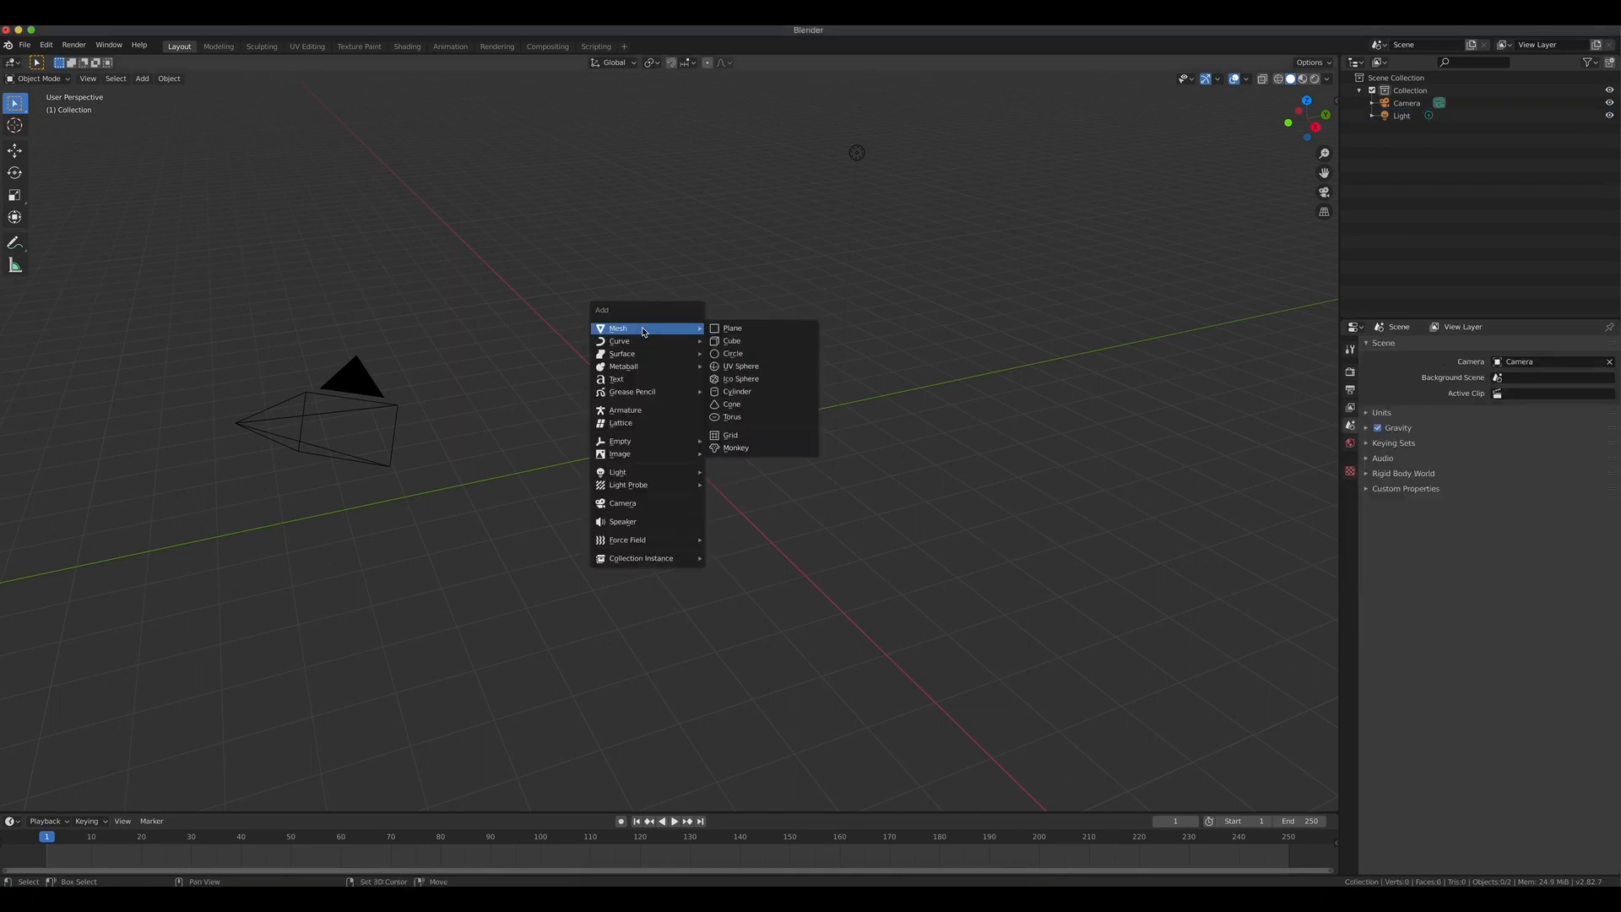
pyautogui.click(736, 371)
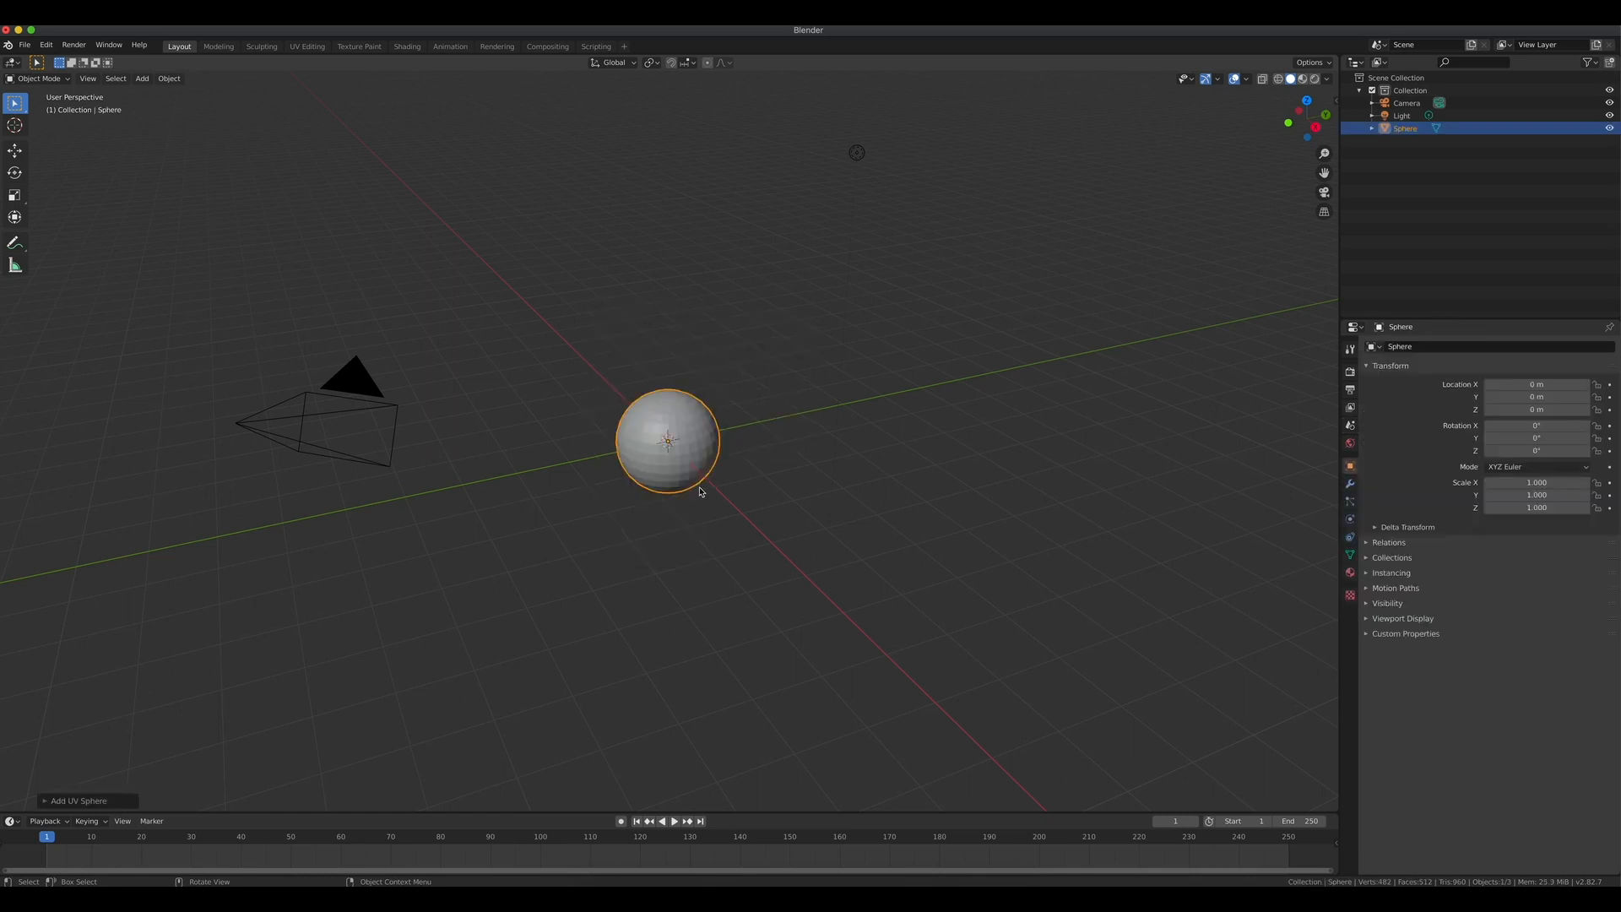
pyautogui.scroll(3, 700, 491)
pyautogui.moveTo(700, 491); pyautogui.dragTo(694, 437, button='middle')
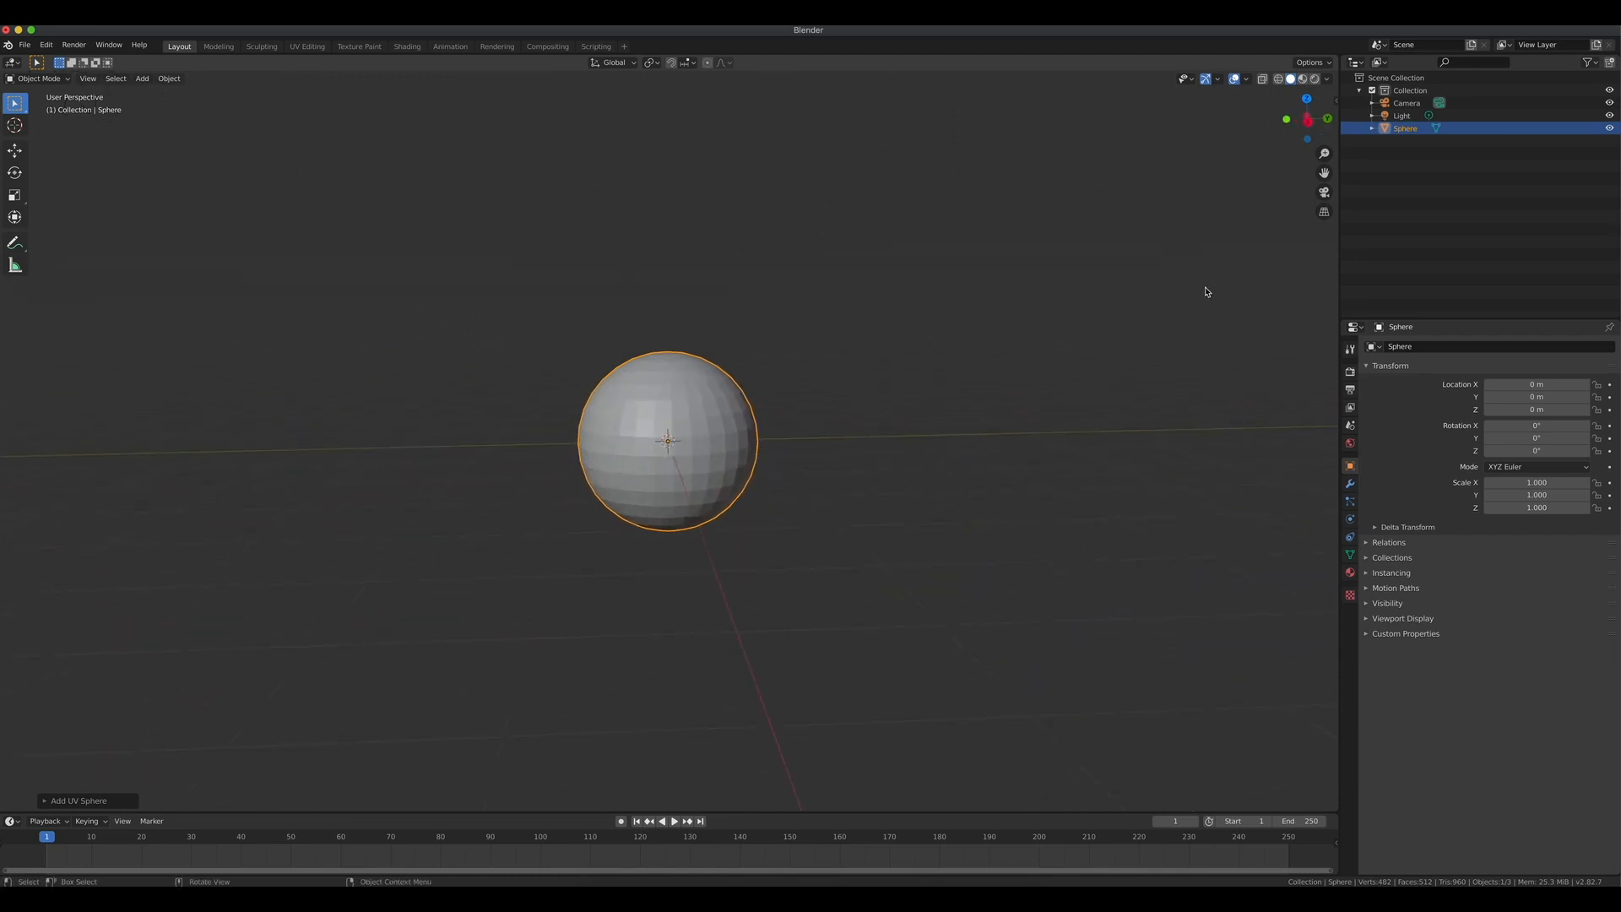
# Enter Edit Mode in top view and select the sphere's top pole vertex.
pyautogui.press('KP_7')
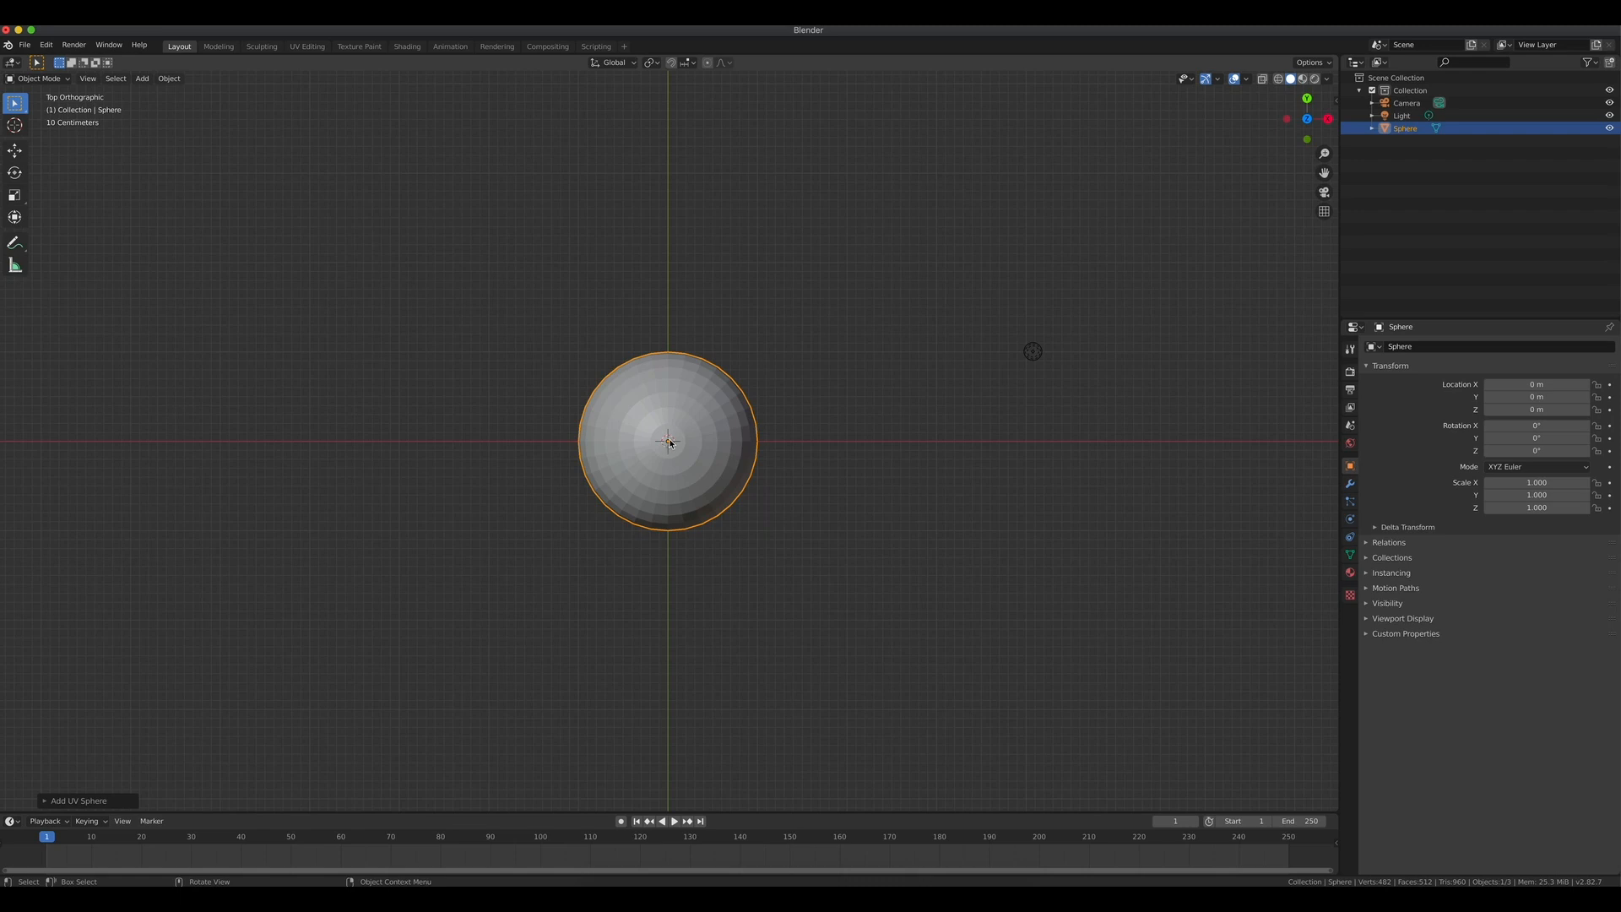
pyautogui.press('Tab')
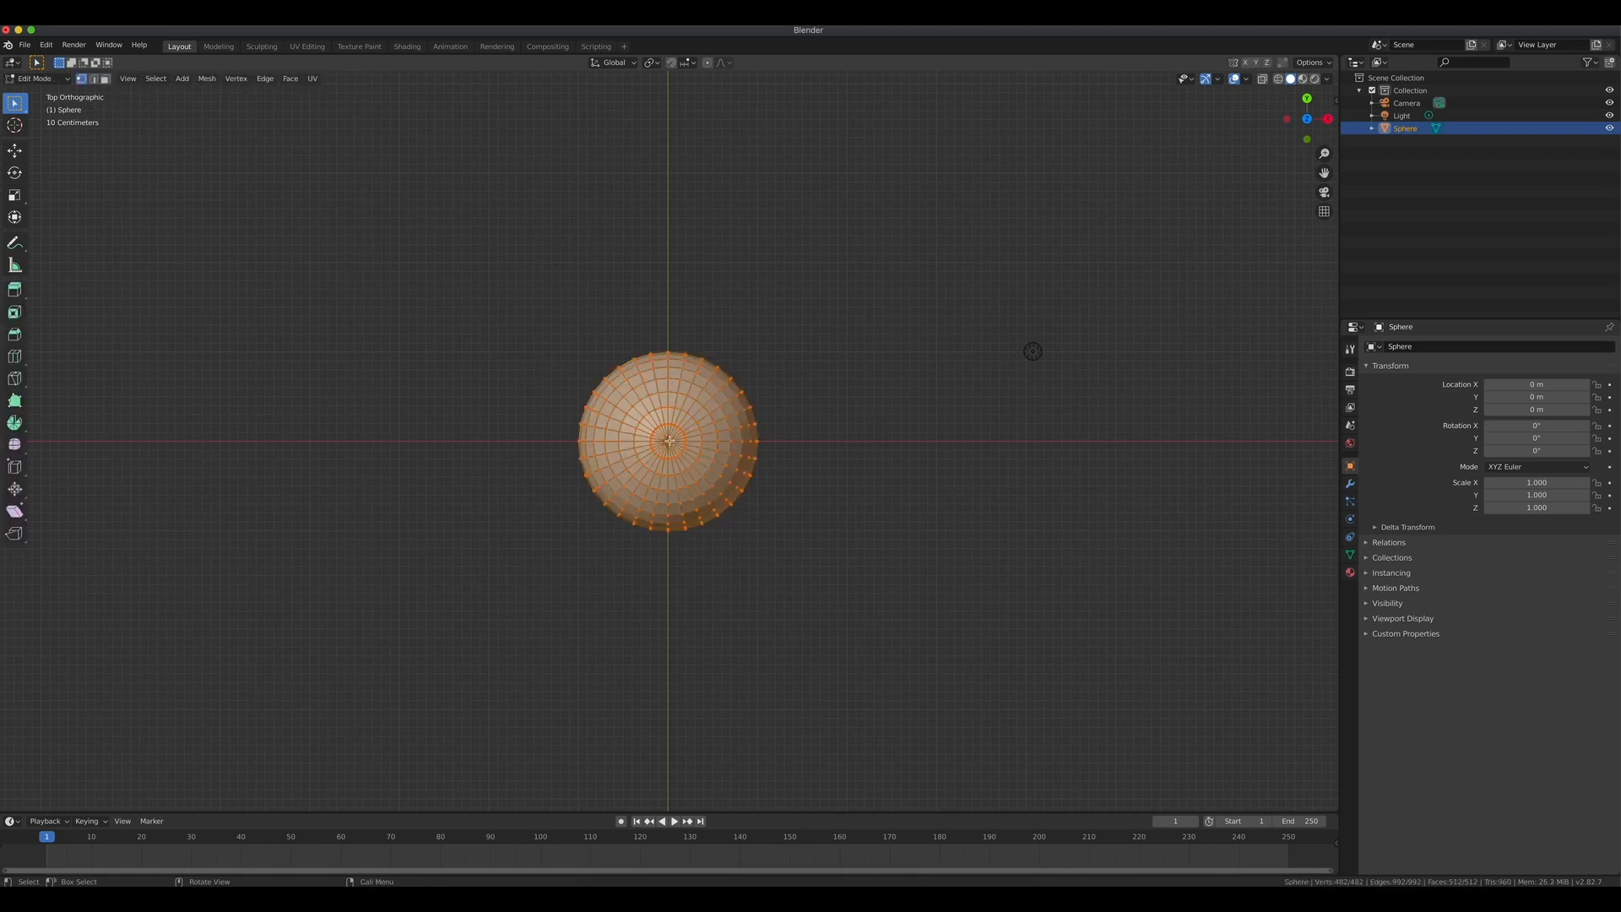
pyautogui.click(669, 441)
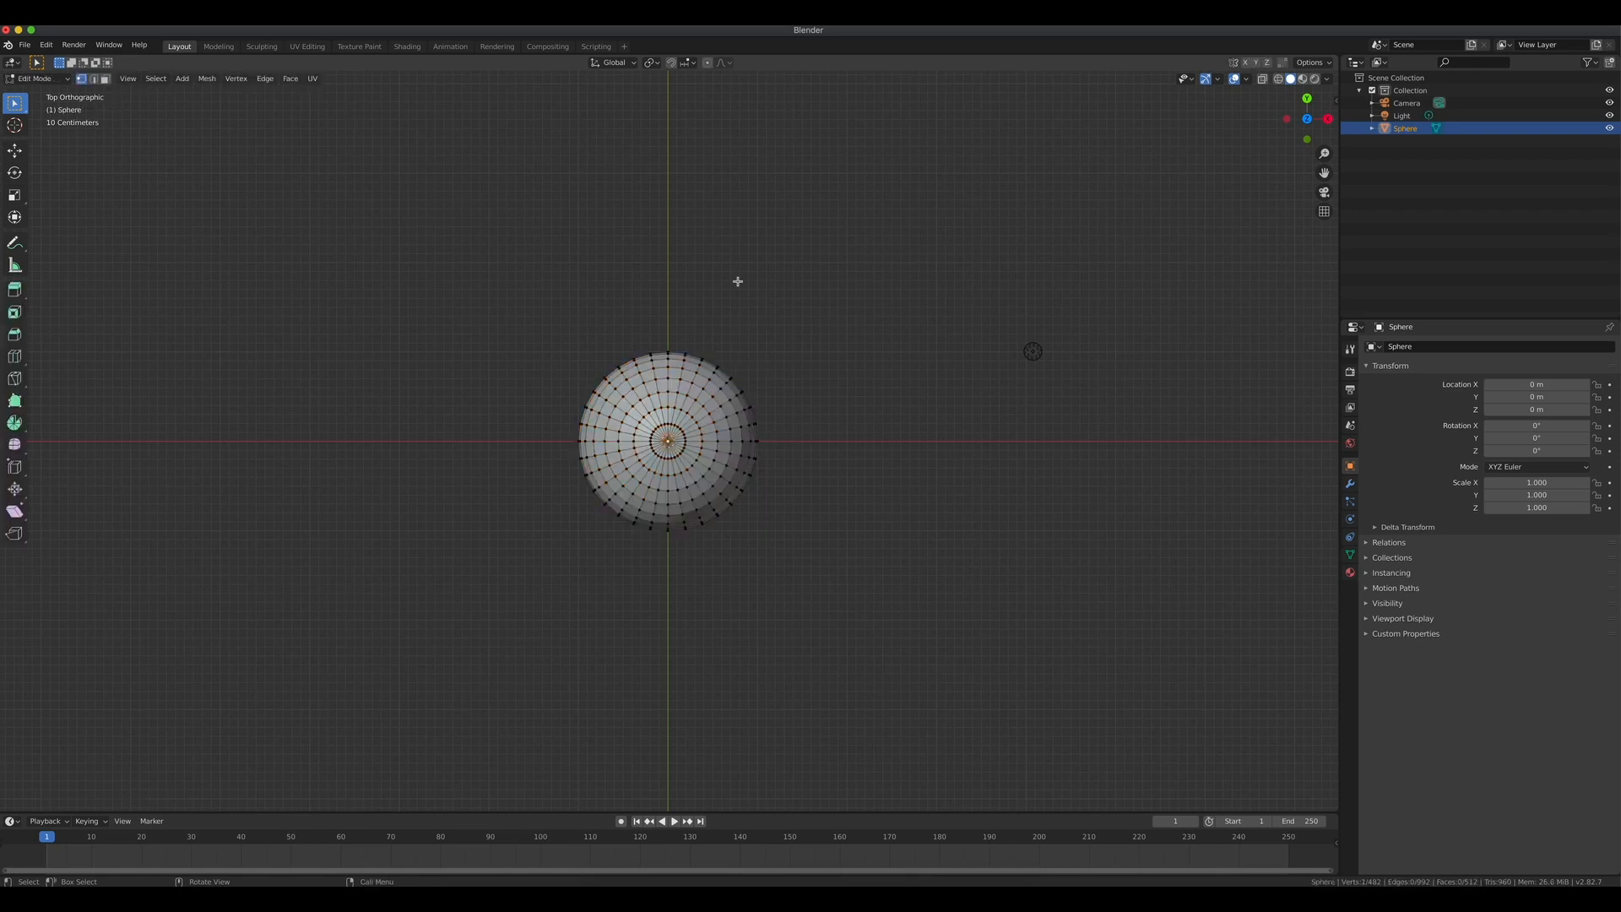
# Enable proportional editing and turn on Connected Only.
pyautogui.click(707, 62)
pyautogui.click(731, 66)
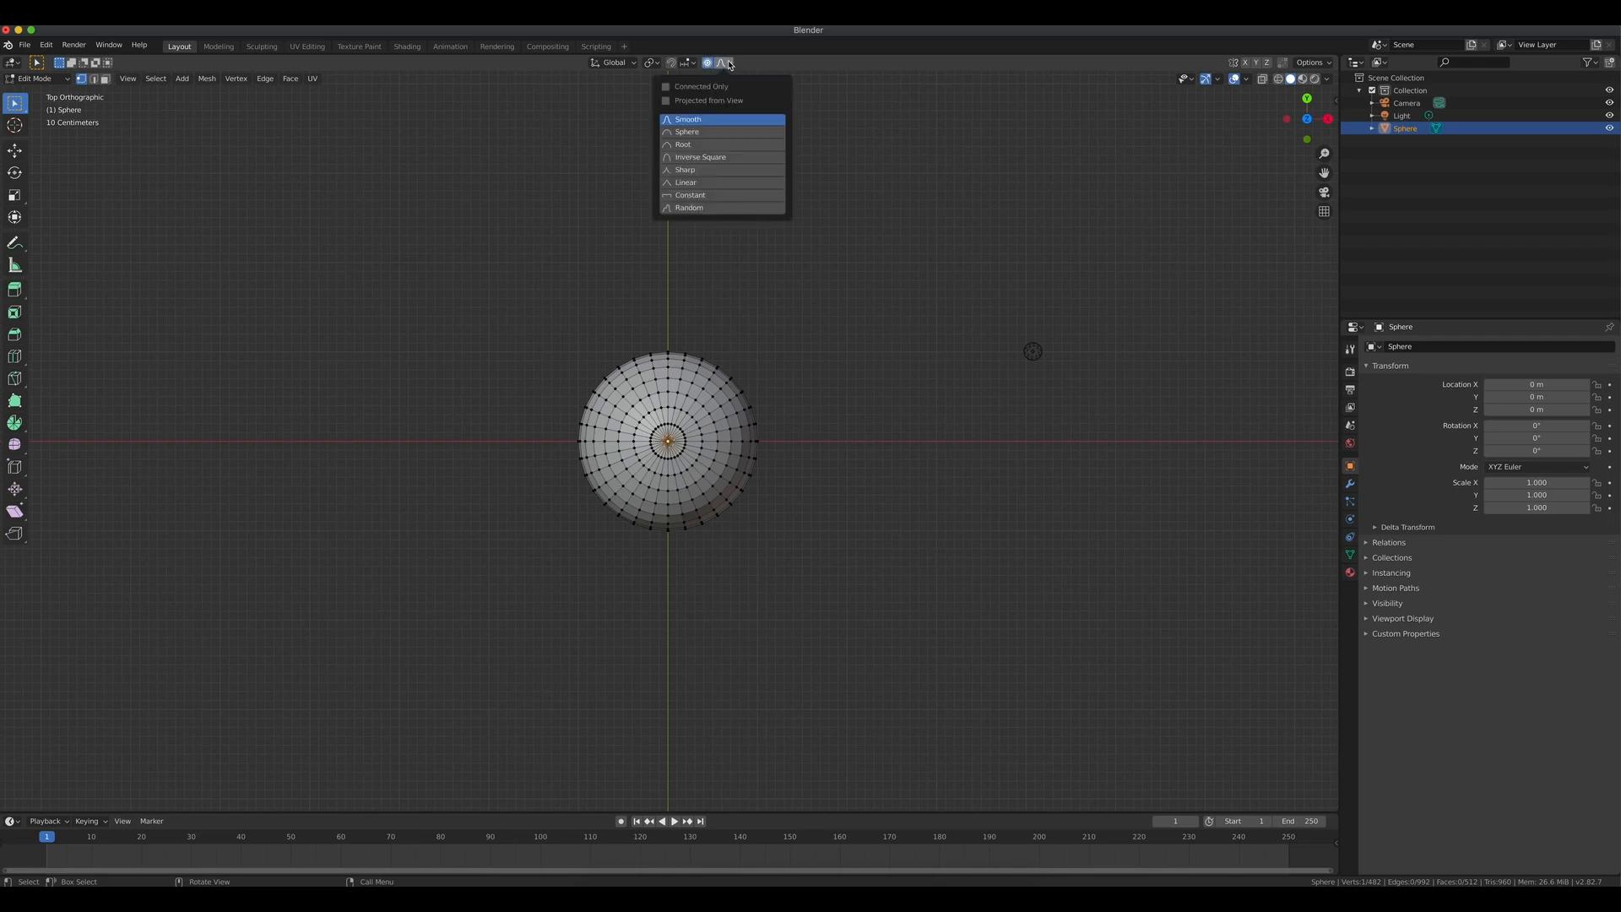
pyautogui.click(683, 89)
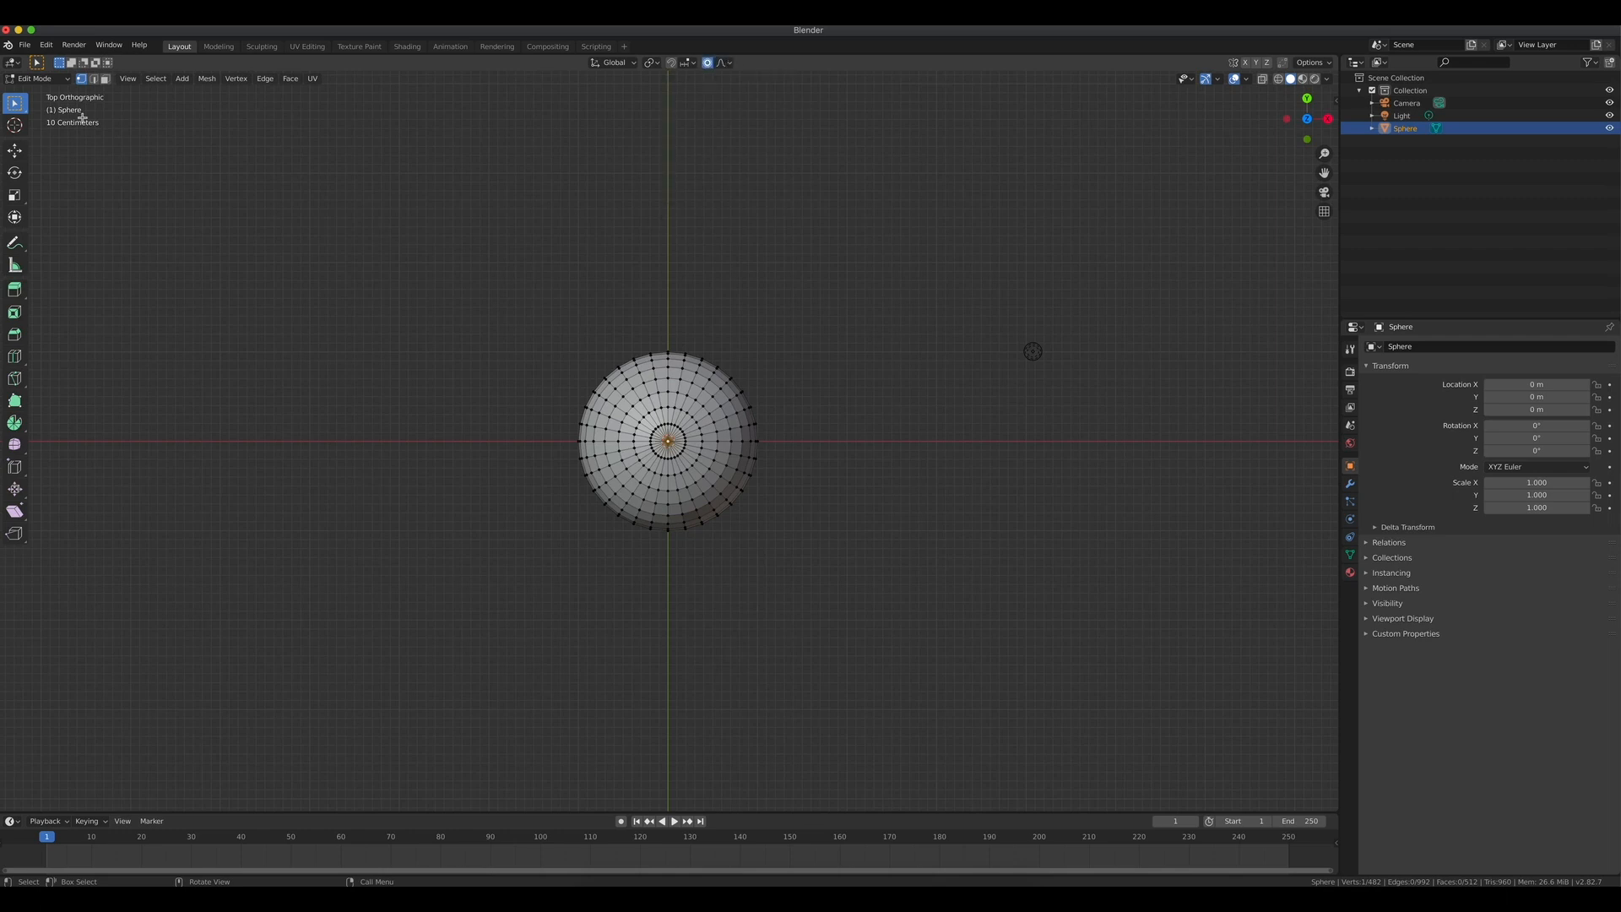
# In front view, move the top vertex upward with proportional editing to stretch the sphere into an egg shape.
pyautogui.click(18, 154)
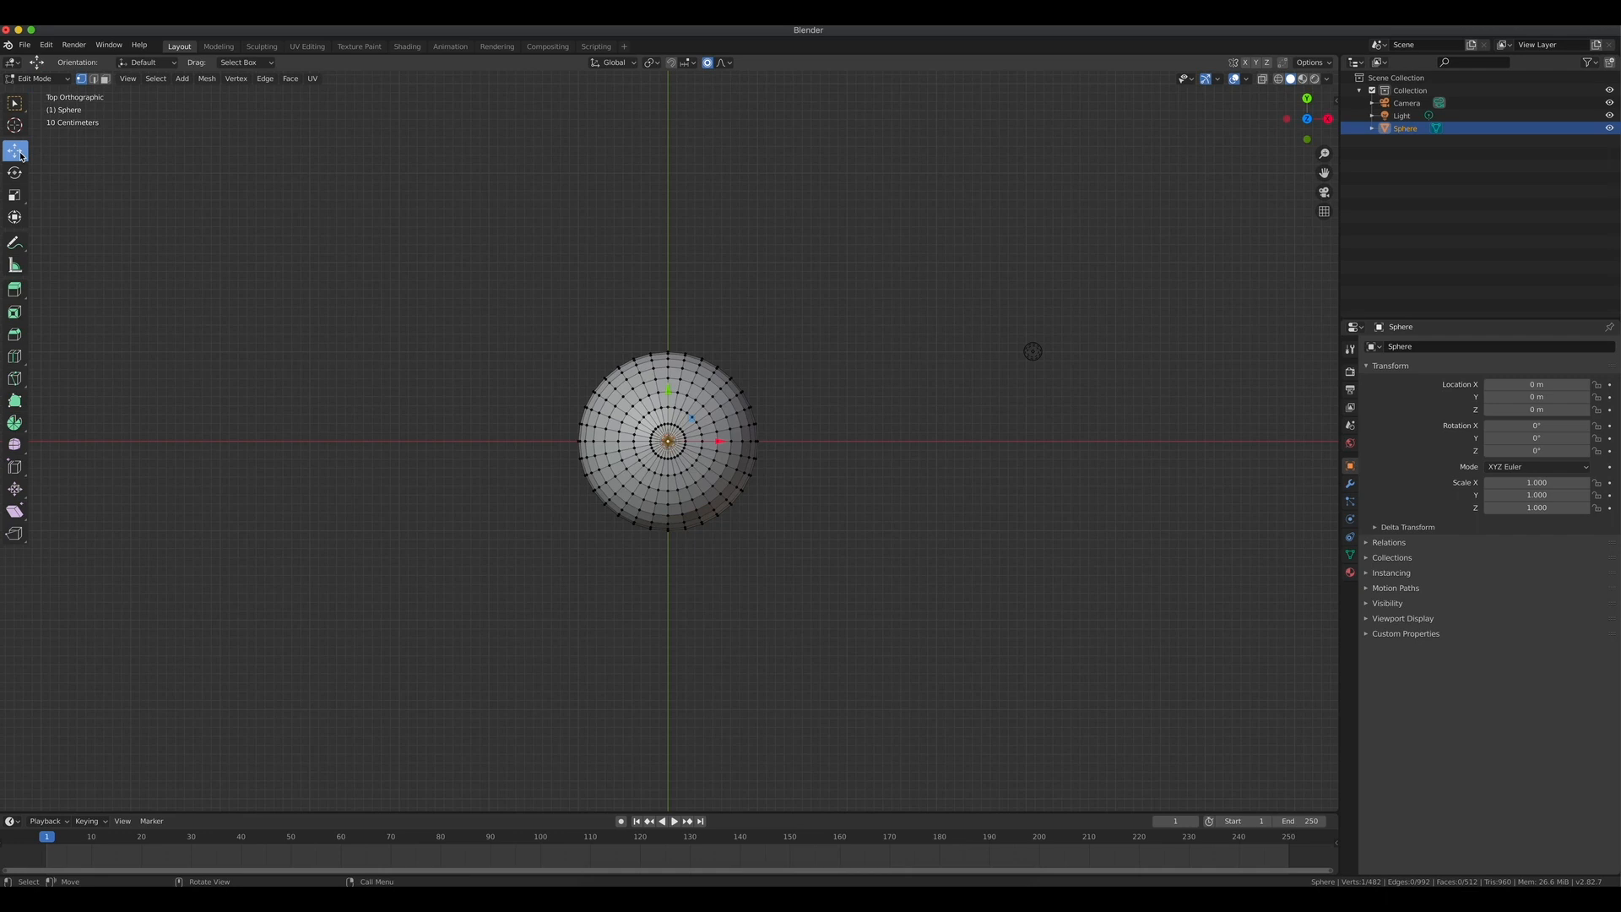
pyautogui.press('KP_1')
pyautogui.moveTo(664, 310); pyautogui.dragTo(684, 233)
pyautogui.scroll(-5, 676, 253)
pyautogui.scroll(-2, 682, 243)
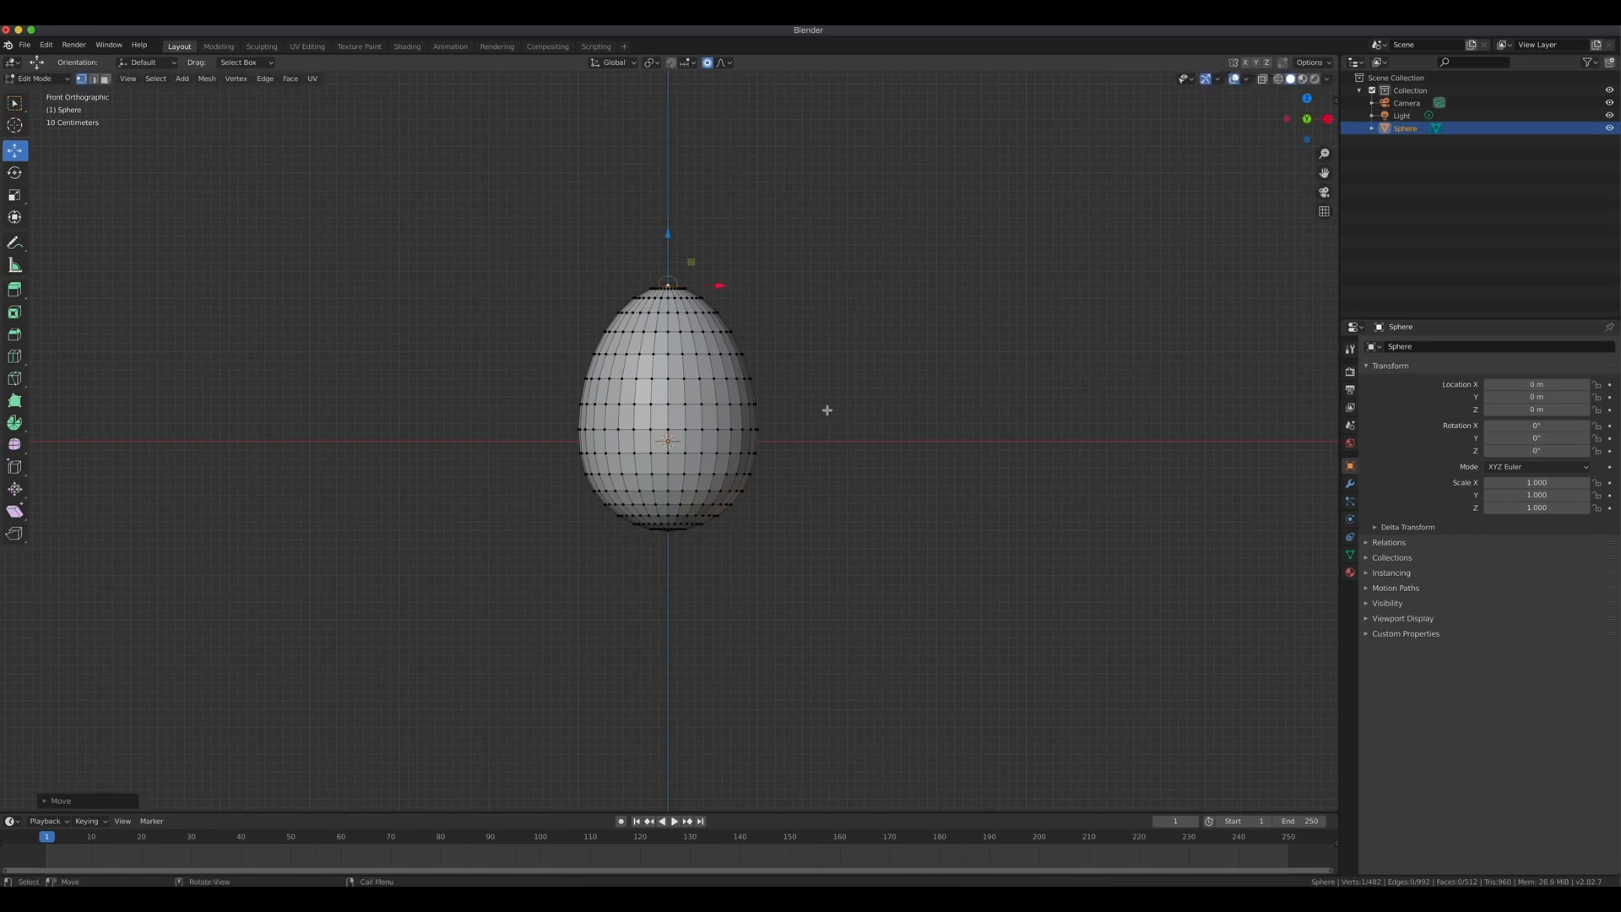
# Deselect all, switch to face selection, and circle-select faces on the egg's upper part.
pyautogui.hotkey('alt', 'a')
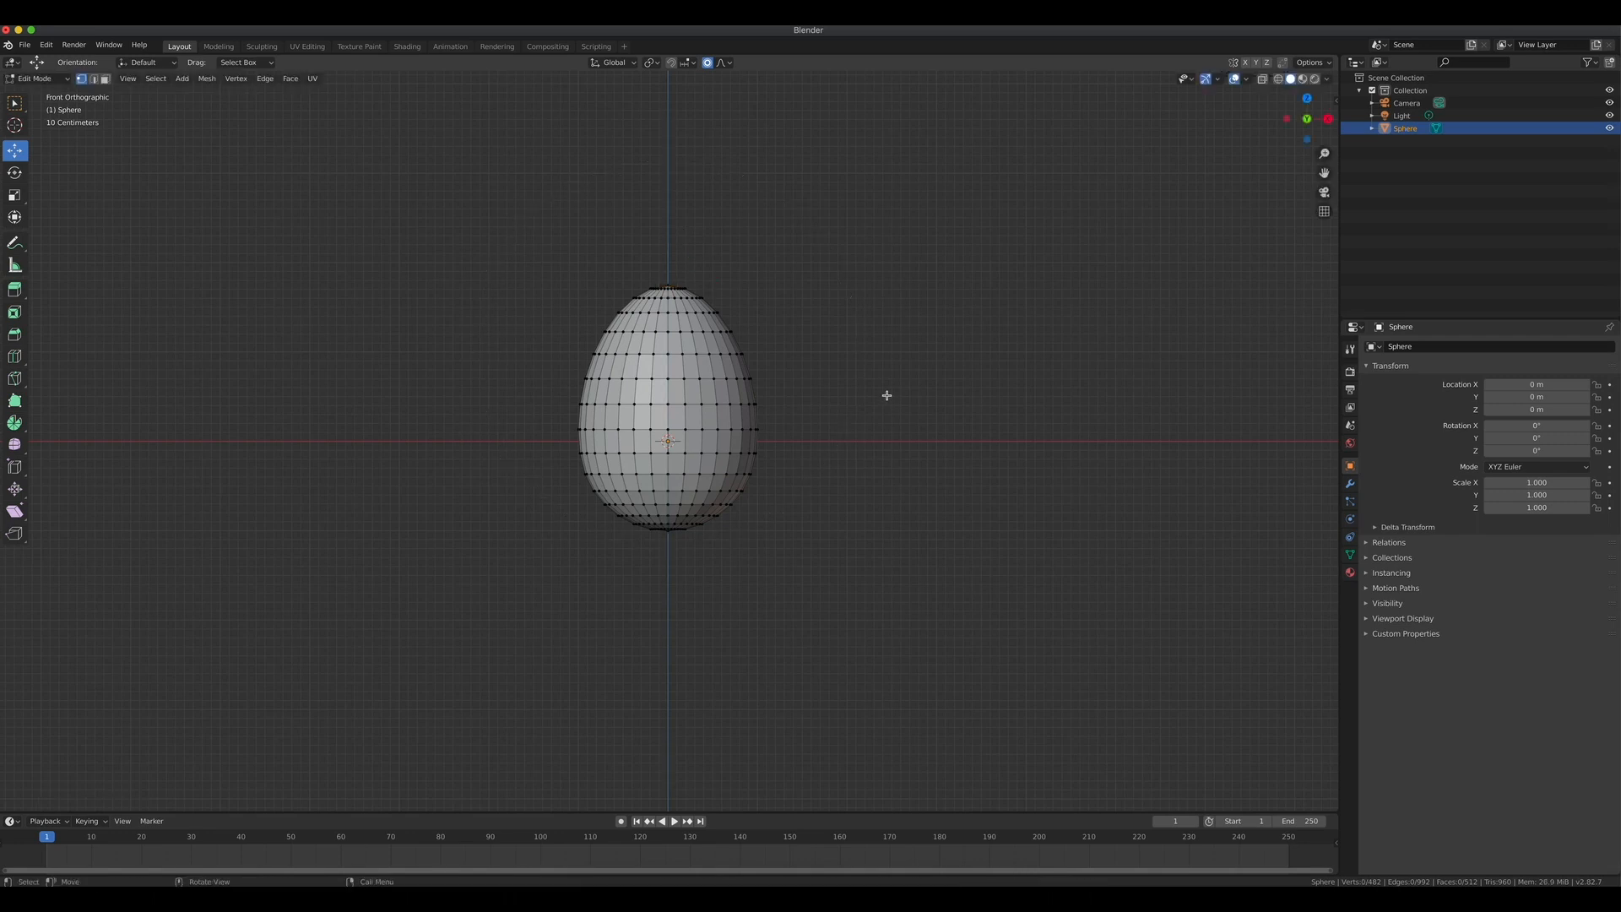
pyautogui.moveTo(886, 395)
pyautogui.mouseDown(button='middle')
pyautogui.moveTo(752, 397)
pyautogui.moveTo(743, 473)
pyautogui.moveTo(737, 459)
pyautogui.moveTo(847, 387)
pyautogui.moveTo(734, 380)
pyautogui.moveTo(827, 394)
pyautogui.mouseUp(button='middle')
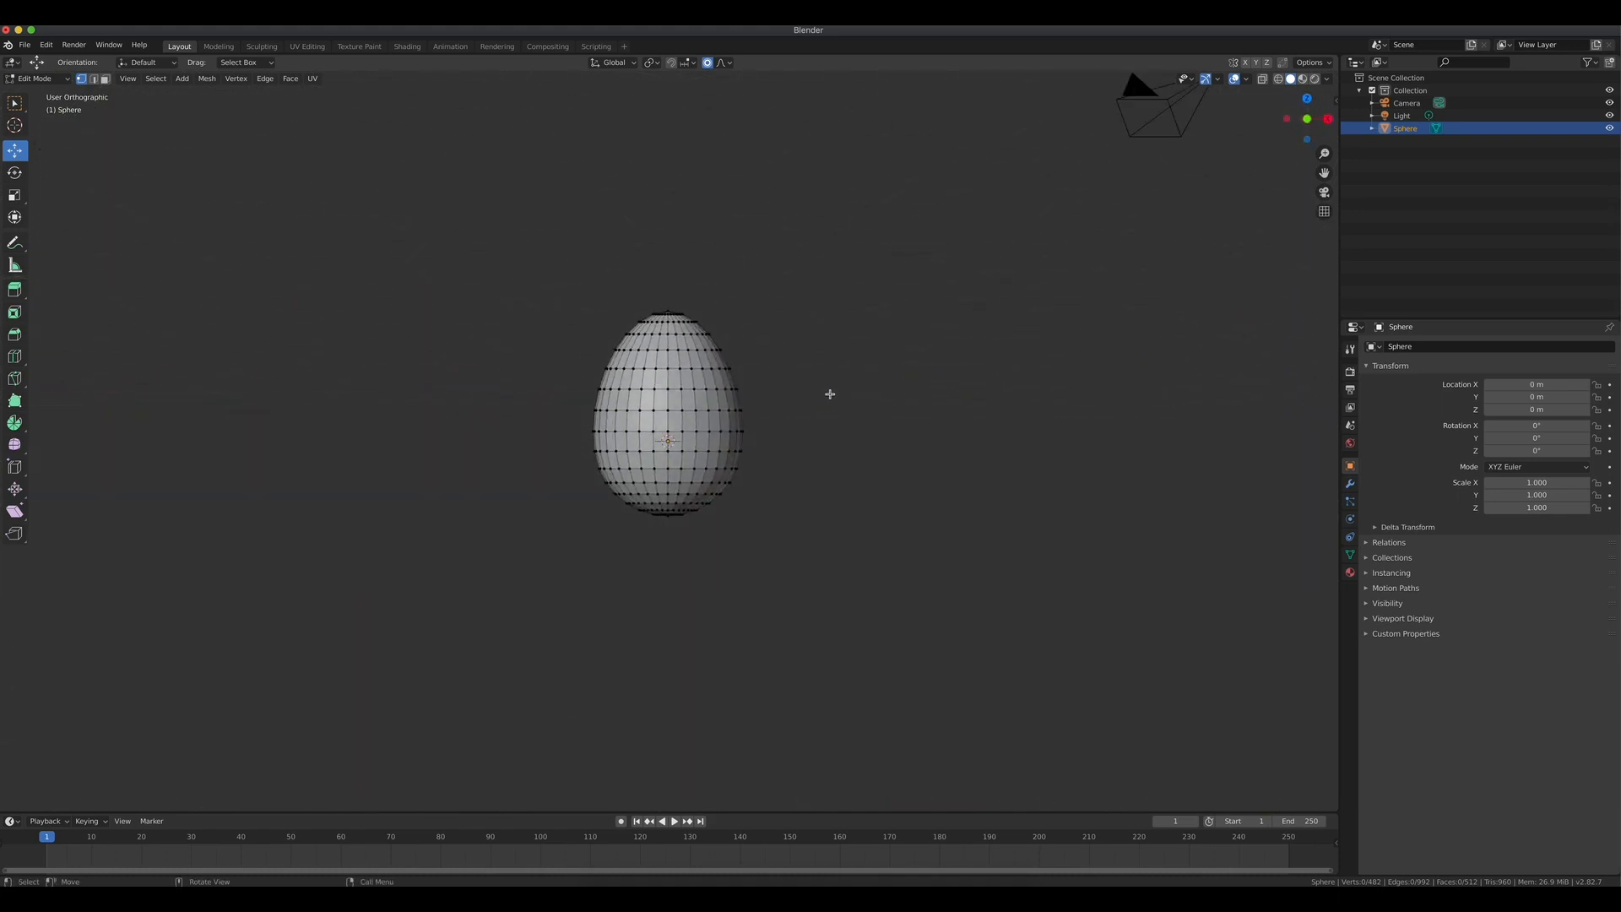
pyautogui.click(105, 79)
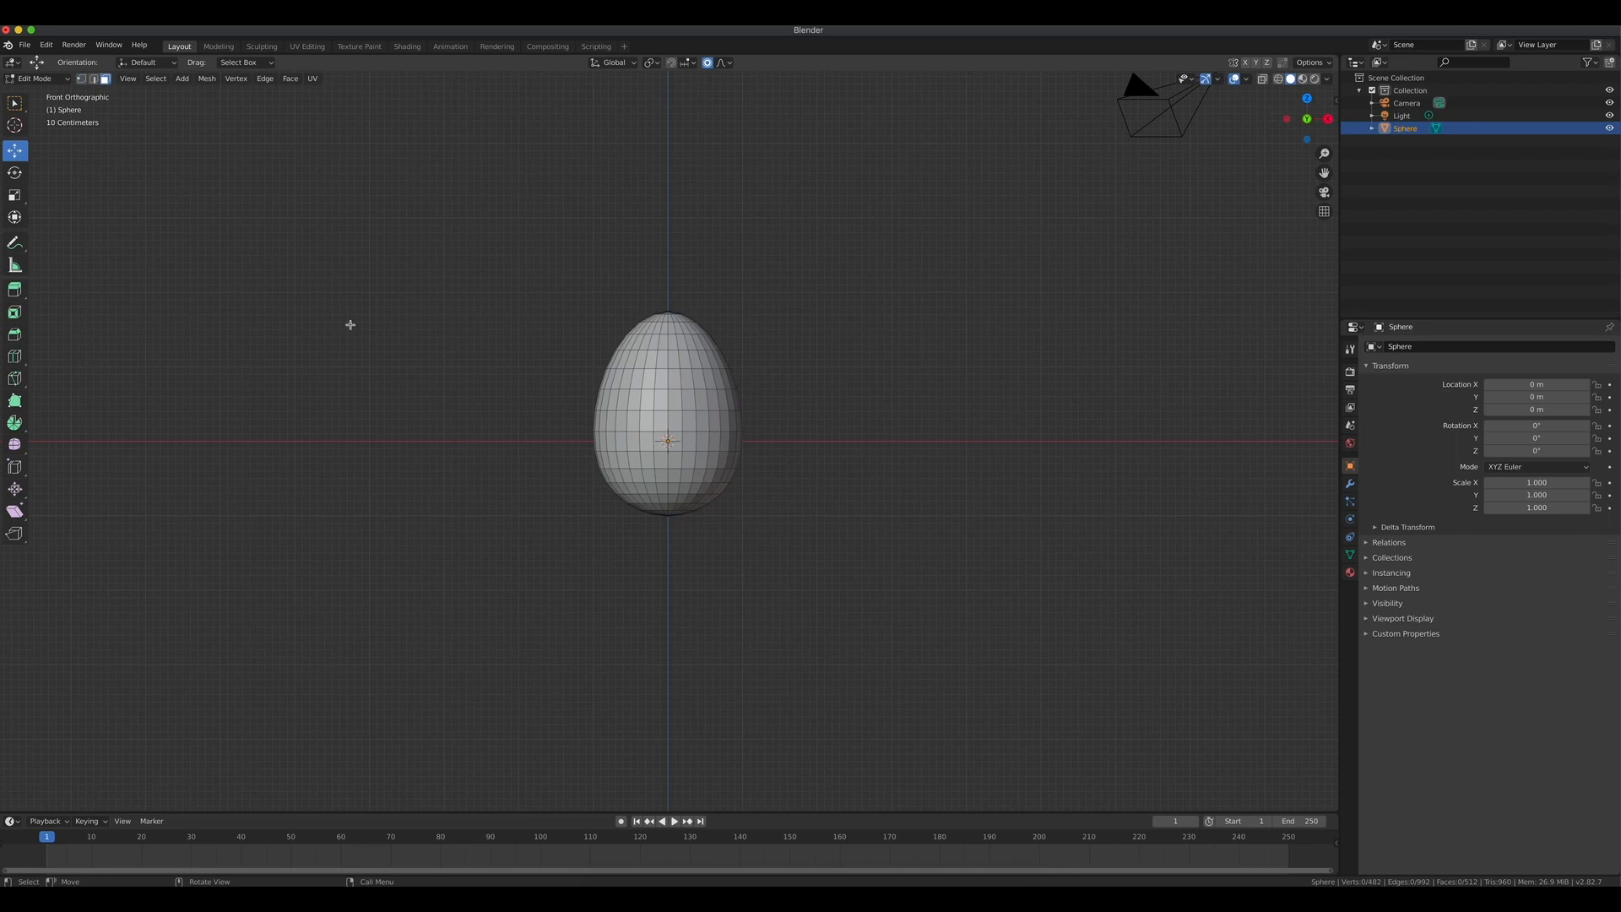
pyautogui.press('c')
pyautogui.moveTo(641, 307)
pyautogui.mouseDown()
pyautogui.moveTo(707, 313)
pyautogui.moveTo(590, 328)
pyautogui.moveTo(733, 335)
pyautogui.moveTo(614, 350)
pyautogui.moveTo(739, 355)
pyautogui.moveTo(608, 380)
pyautogui.moveTo(746, 398)
pyautogui.moveTo(571, 405)
pyautogui.moveTo(745, 405)
pyautogui.mouseUp()
pyautogui.press('Escape')
# Extend the circle selection to cover all faces of the egg's upper half.
pyautogui.moveTo(802, 384); pyautogui.dragTo(598, 392, button='middle')
pyautogui.press('c')
pyautogui.moveTo(610, 409)
pyautogui.mouseDown()
pyautogui.moveTo(730, 413)
pyautogui.moveTo(742, 391)
pyautogui.moveTo(655, 378)
pyautogui.moveTo(731, 351)
pyautogui.moveTo(658, 343)
pyautogui.moveTo(666, 314)
pyautogui.mouseUp()
pyautogui.press('Escape')
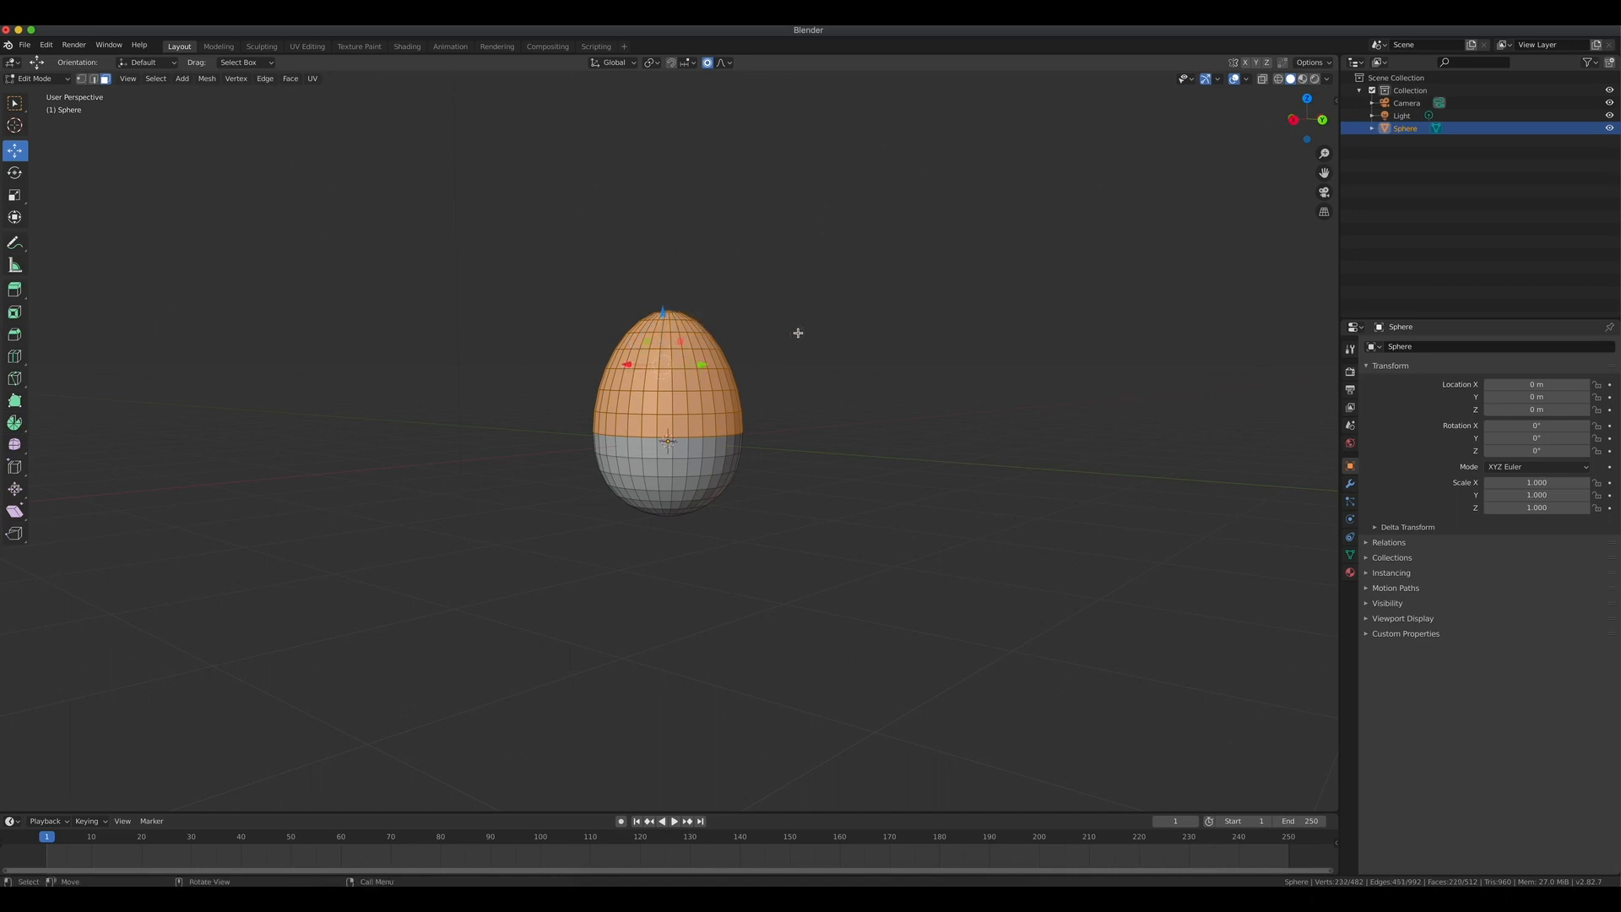
pyautogui.moveTo(814, 336); pyautogui.dragTo(675, 332, button='middle')
pyautogui.press('c')
pyautogui.moveTo(676, 331)
pyautogui.mouseDown()
pyautogui.moveTo(665, 310)
pyautogui.moveTo(719, 341)
pyautogui.moveTo(667, 412)
pyautogui.moveTo(759, 395)
pyautogui.mouseUp()
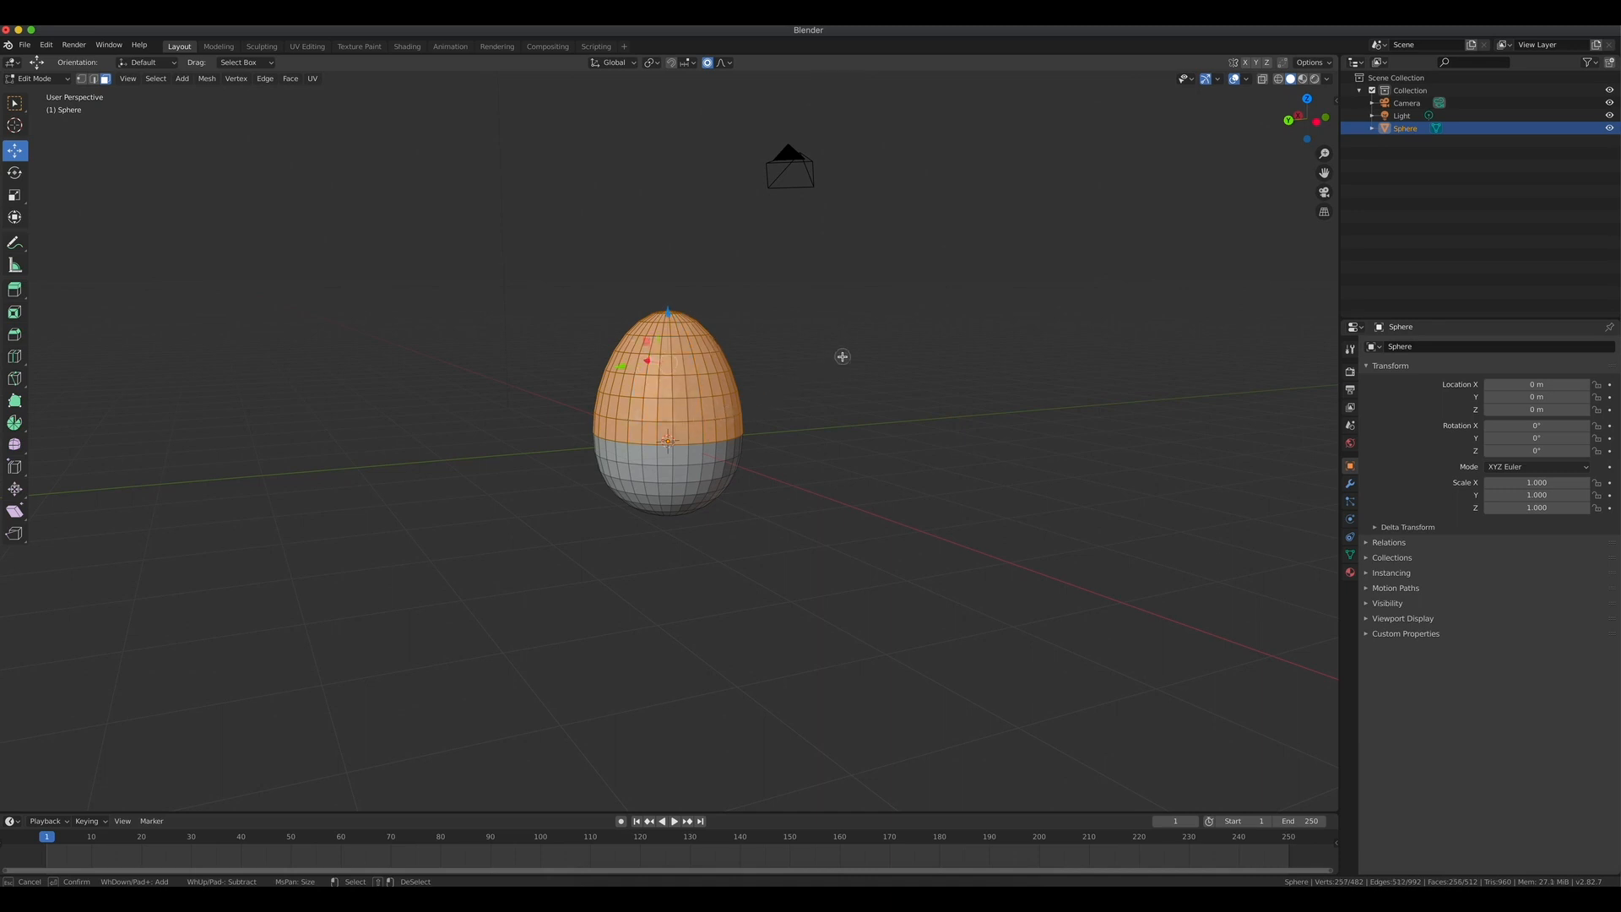
pyautogui.press('Escape')
# Separate the selected upper-half faces into their own object.
pyautogui.moveTo(832, 380); pyautogui.dragTo(1001, 374, button='middle')
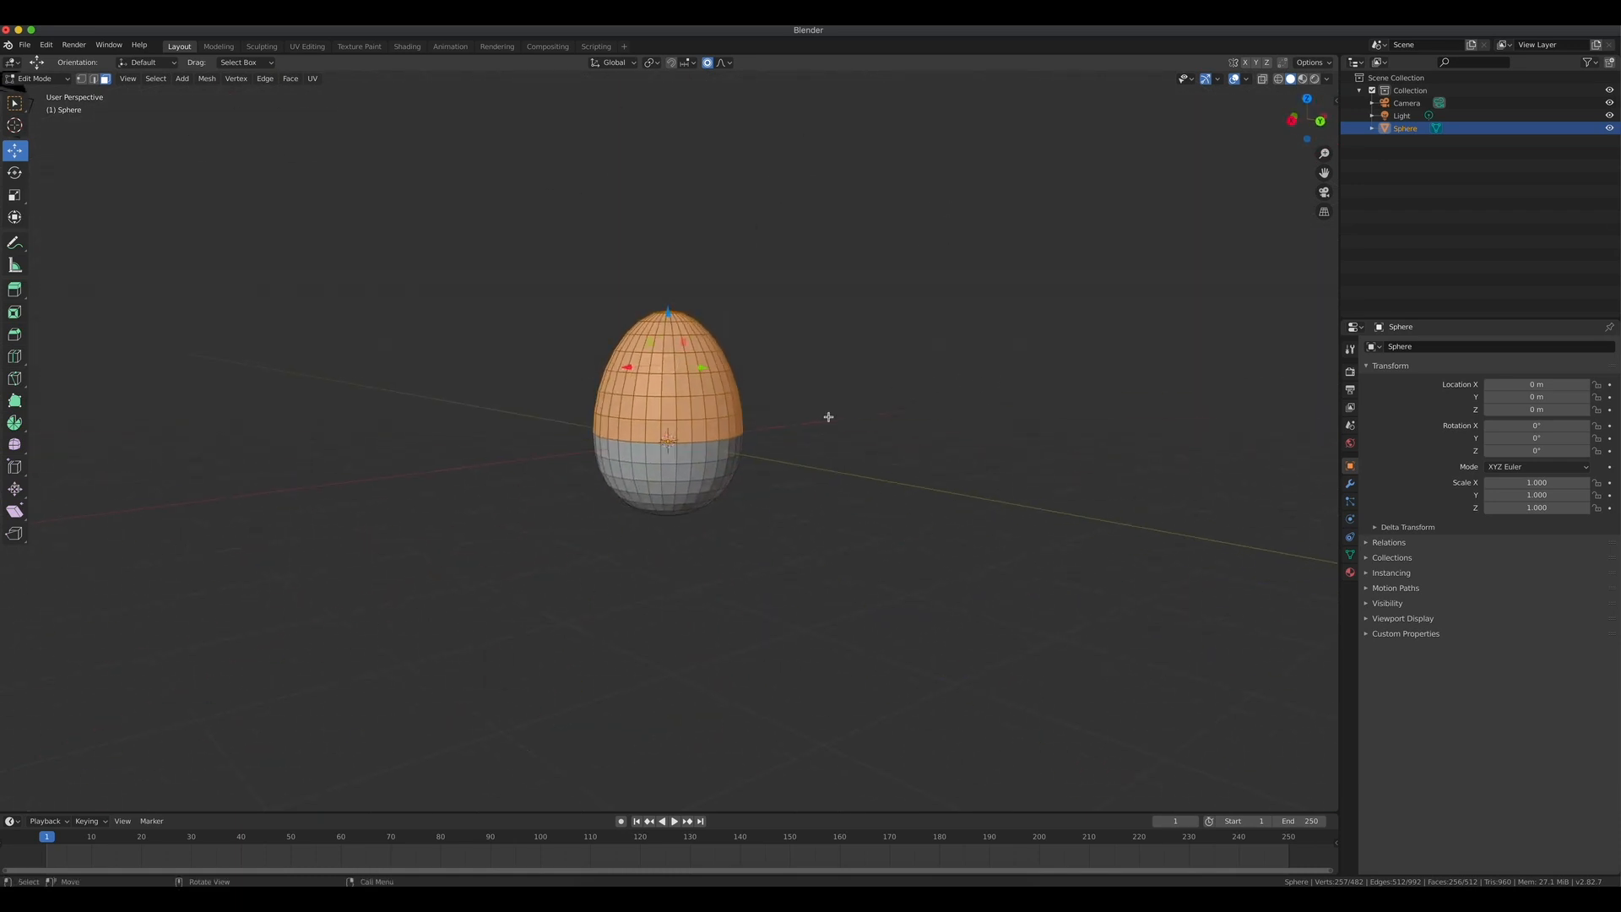
pyautogui.press('p')
pyautogui.click(733, 389)
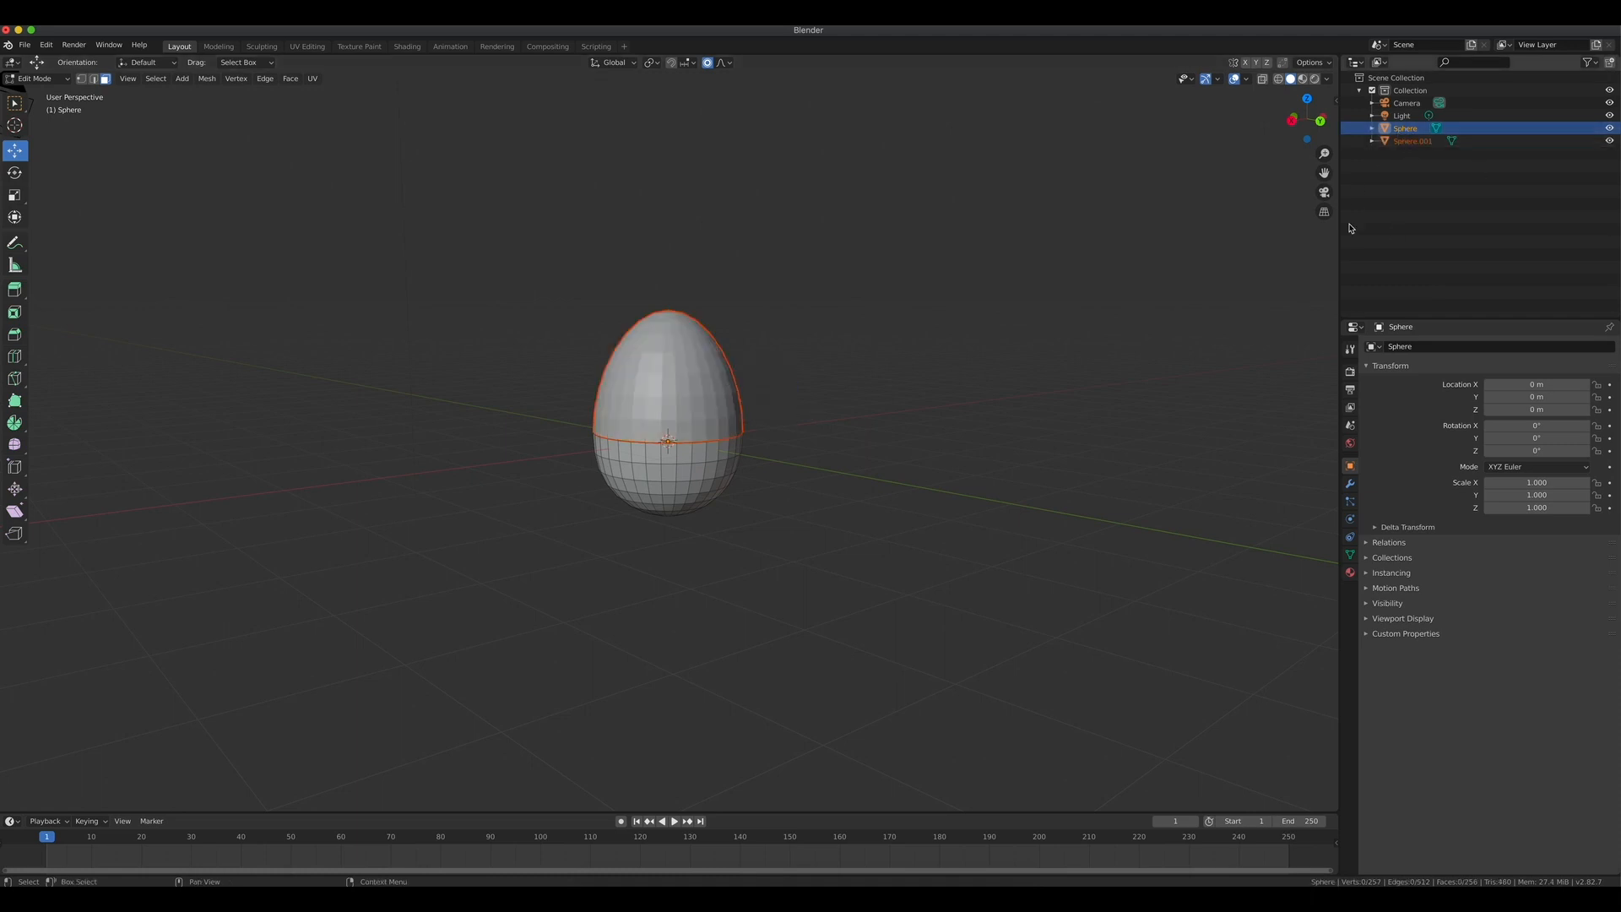
# Return to Object Mode, select the separated upper half, and move it up to about 2.83 m on Z.
pyautogui.press('KP_1')
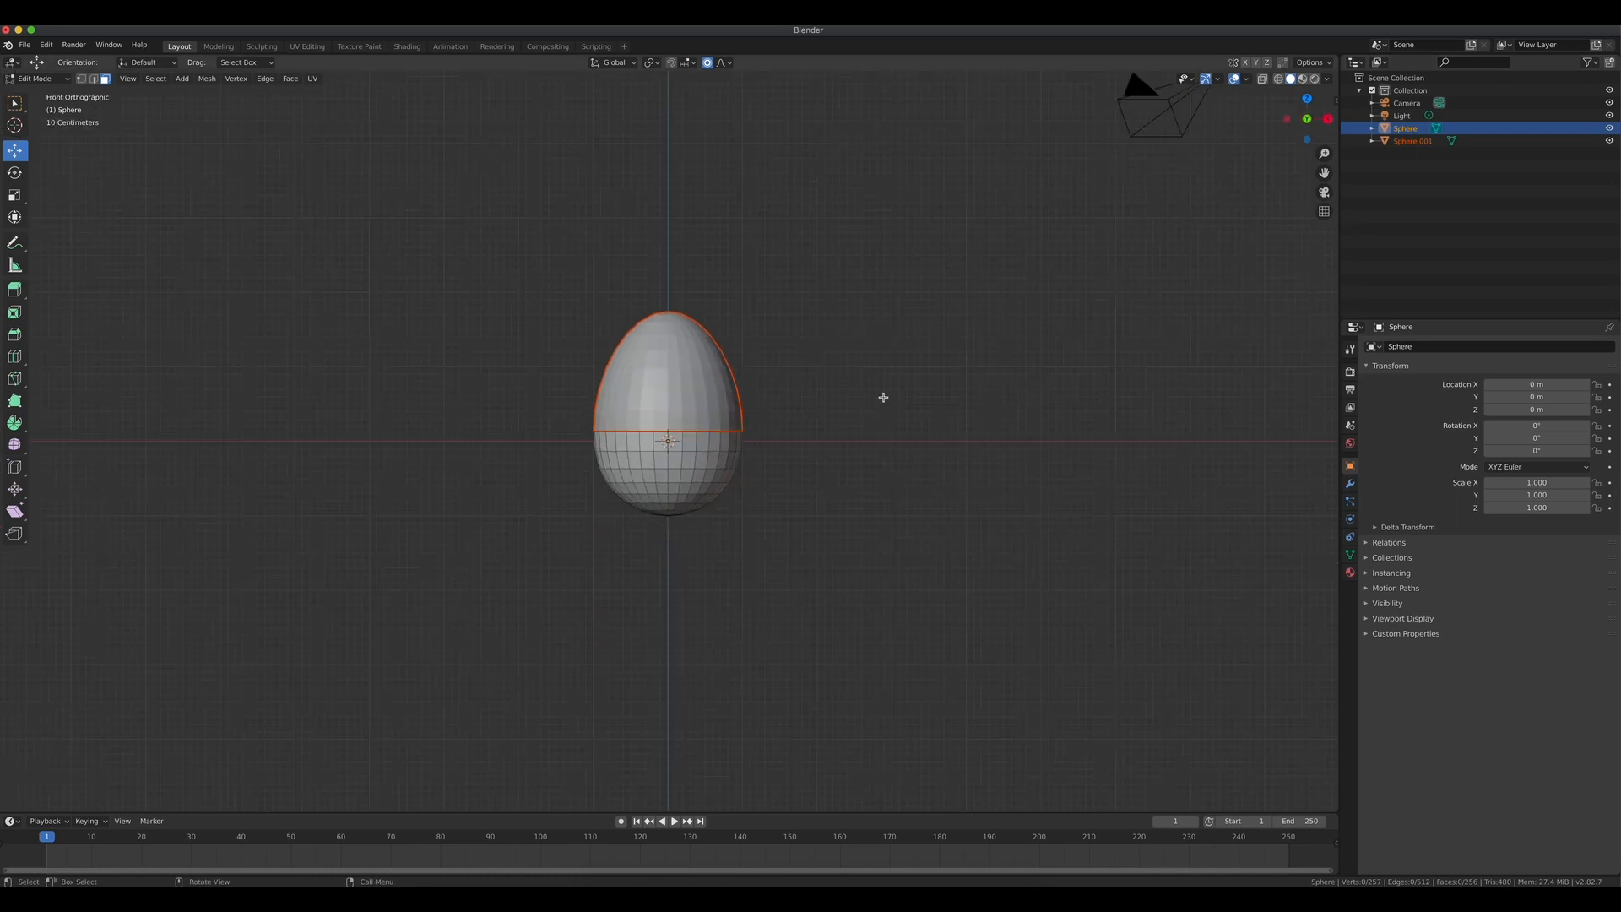
pyautogui.click(44, 80)
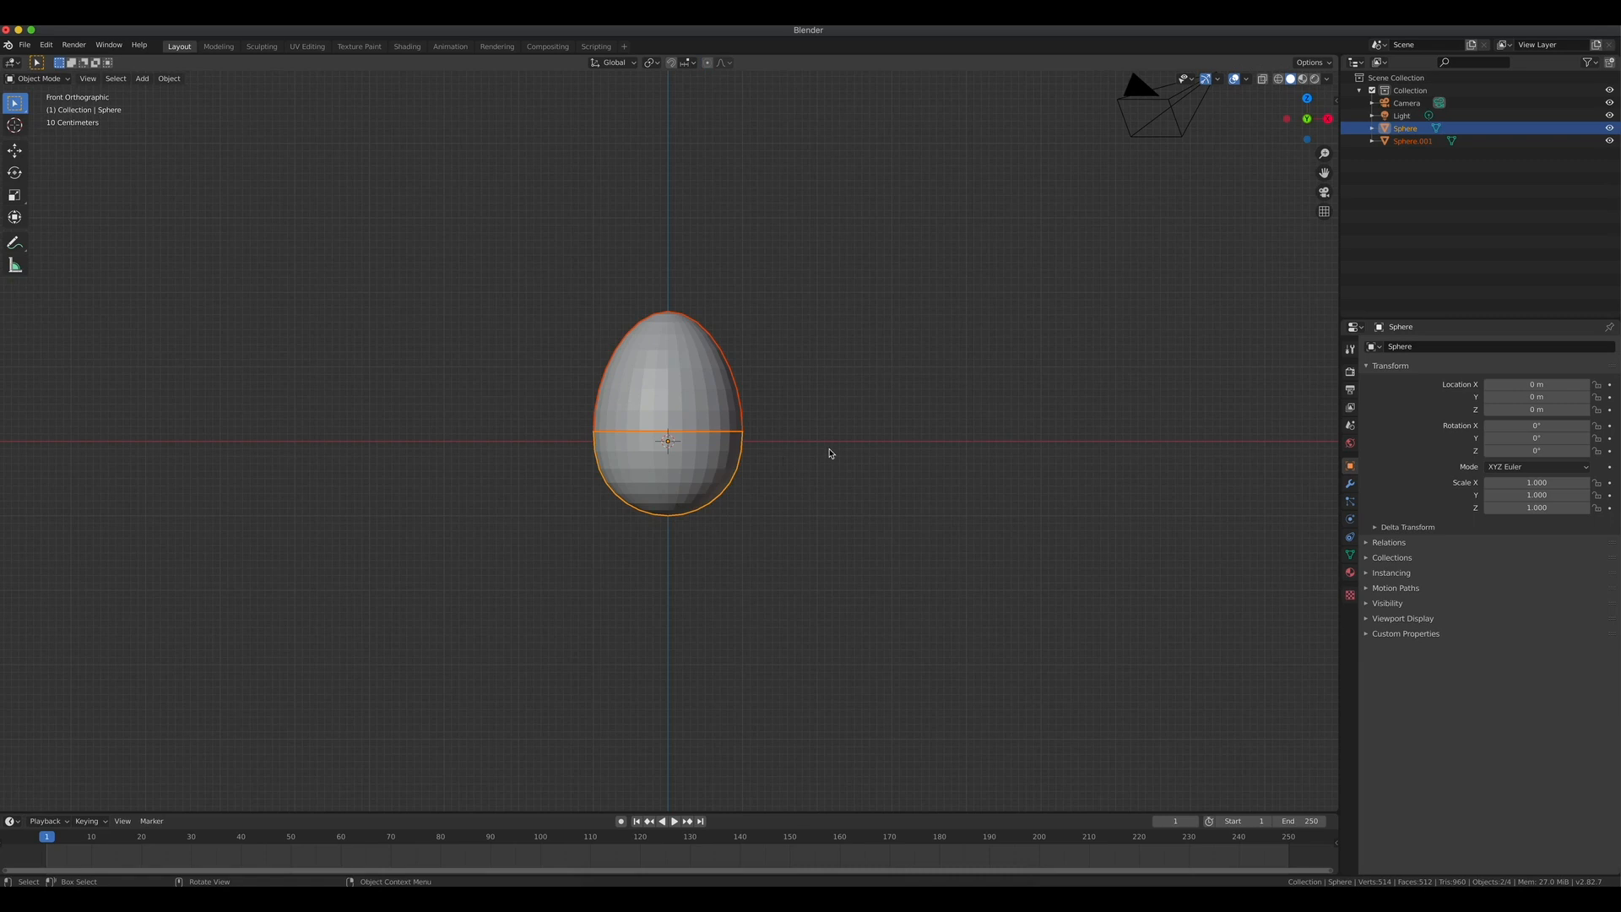
pyautogui.click(15, 151)
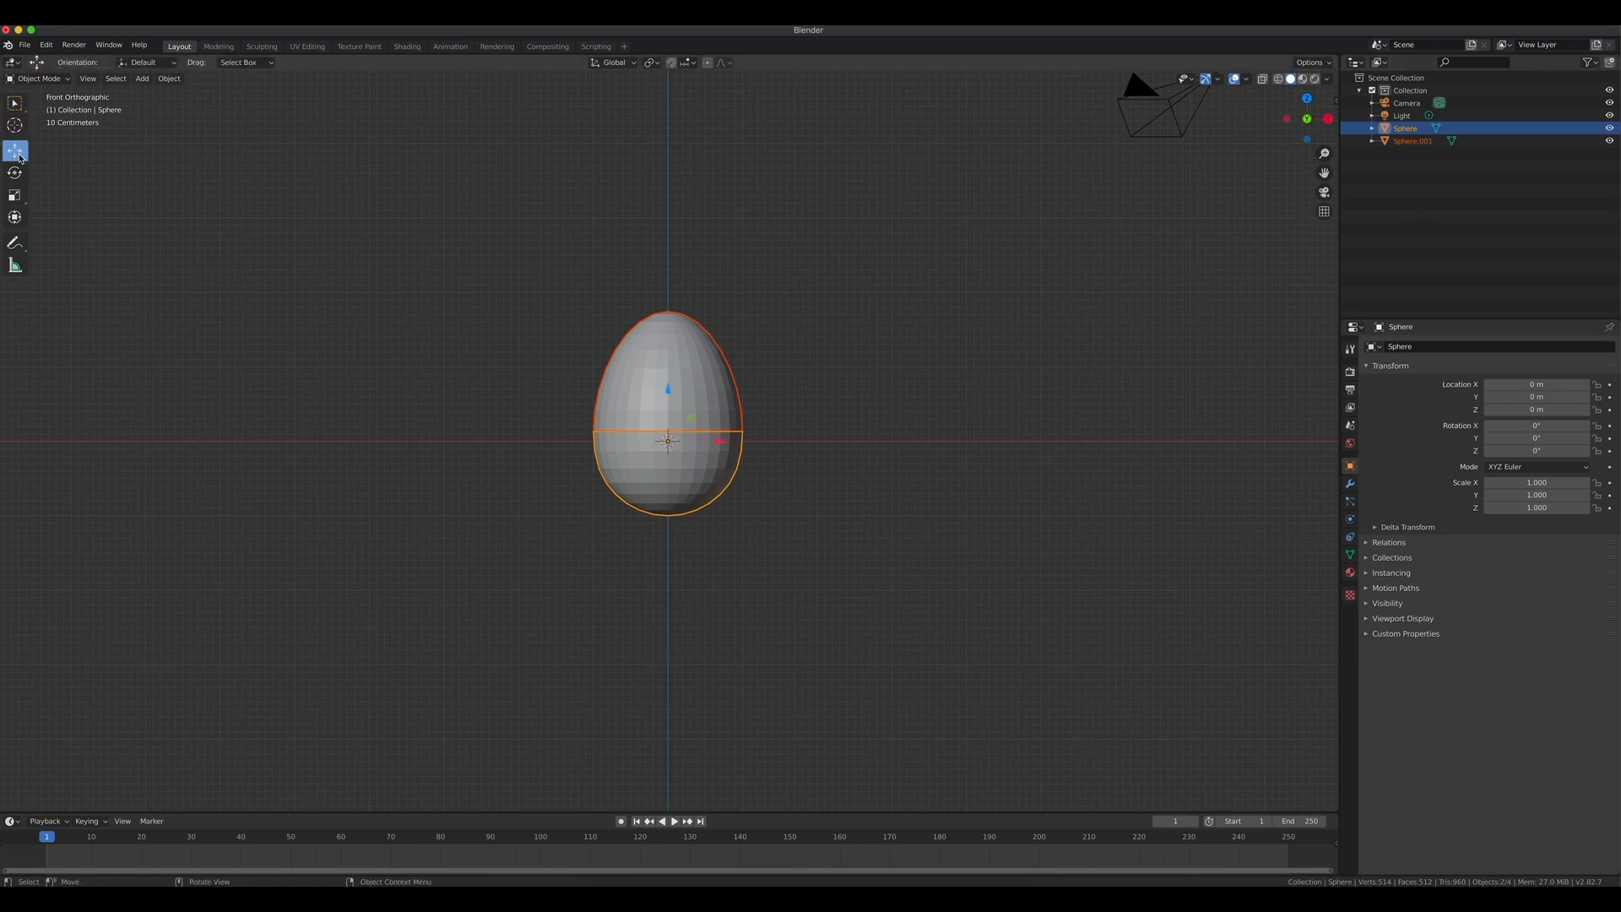
pyautogui.click(687, 348)
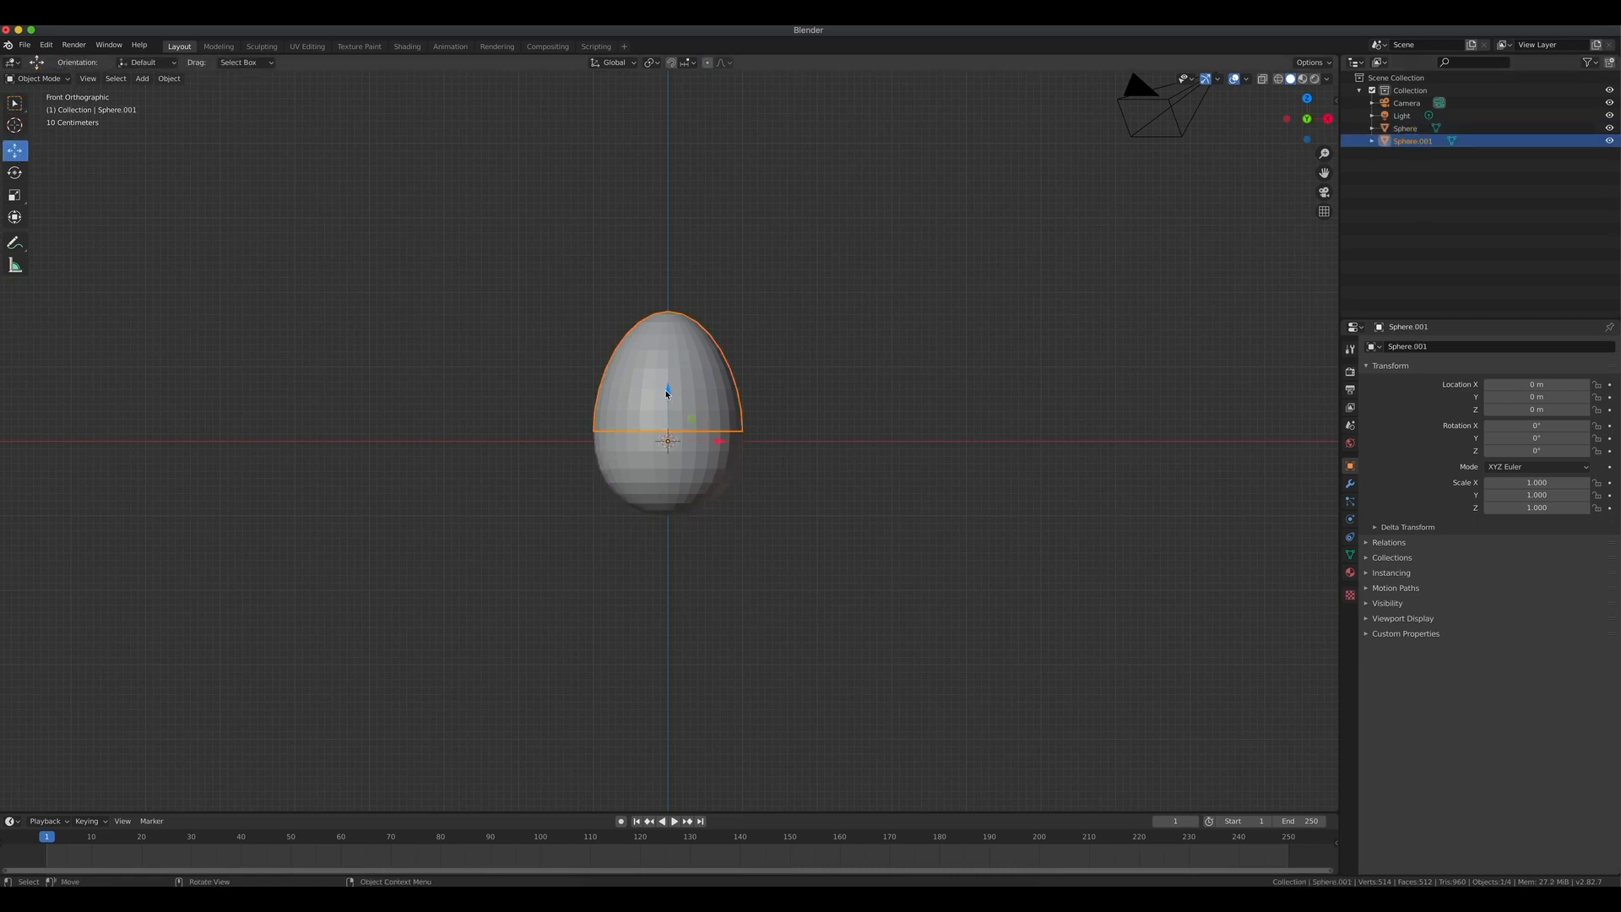
pyautogui.moveTo(667, 393); pyautogui.dragTo(683, 173)
pyautogui.scroll(1, 746, 440)
pyautogui.scroll(-3, 746, 440)
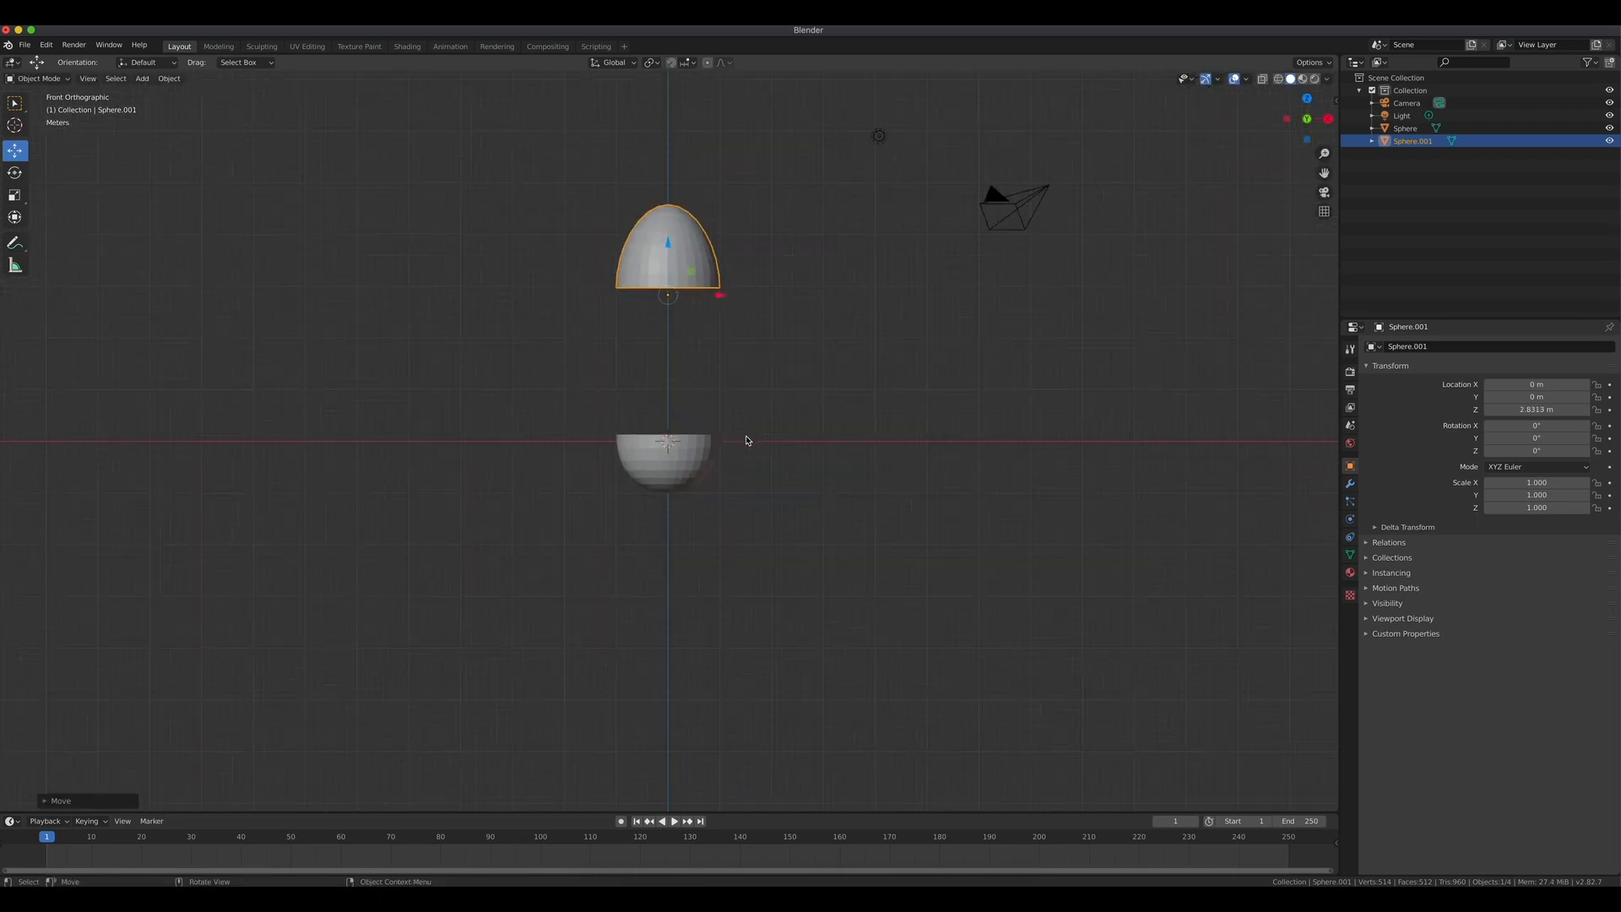
pyautogui.moveTo(741, 385)
pyautogui.mouseDown(button='middle')
pyautogui.moveTo(720, 432)
pyautogui.moveTo(764, 406)
pyautogui.moveTo(746, 382)
pyautogui.mouseUp(button='middle')
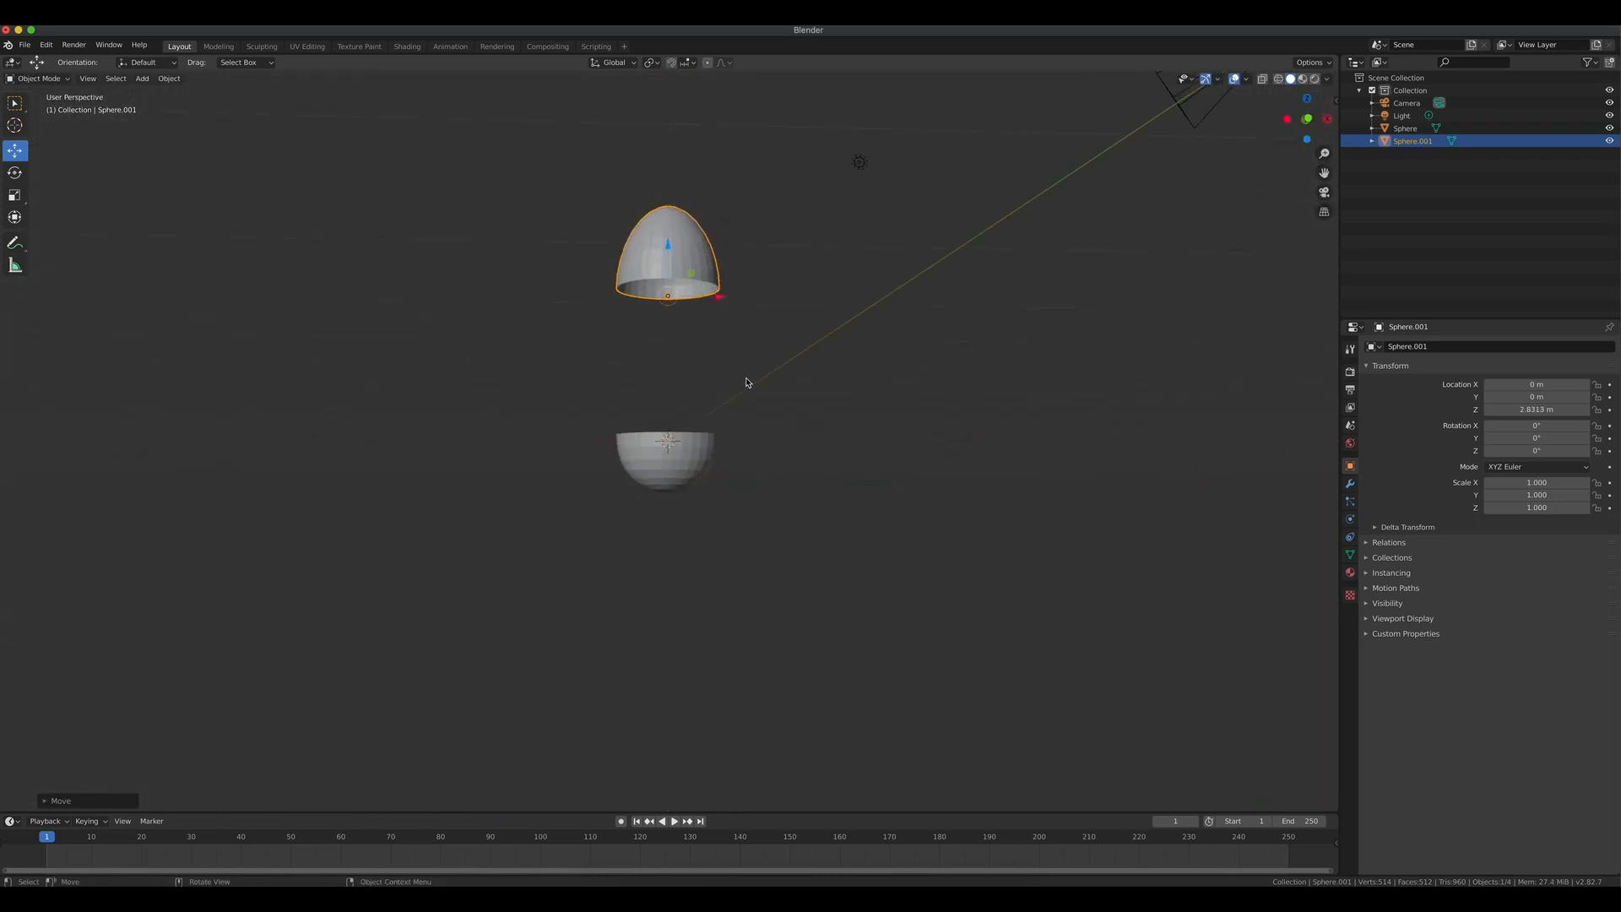
pyautogui.scroll(5, 714, 361)
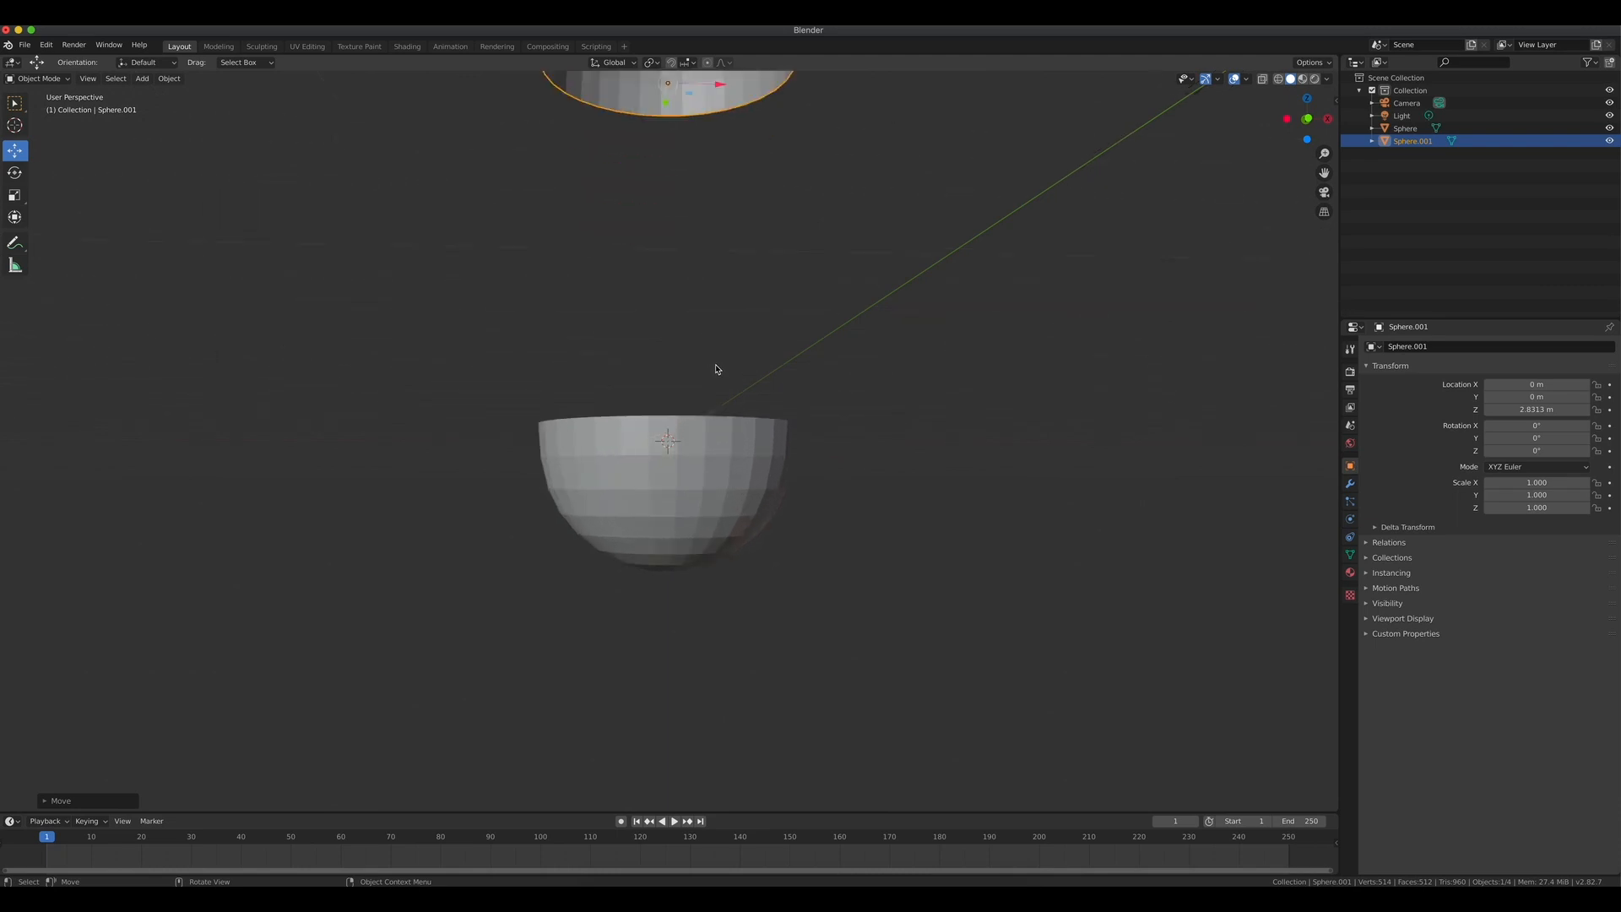
pyautogui.press('KP_Decimal')
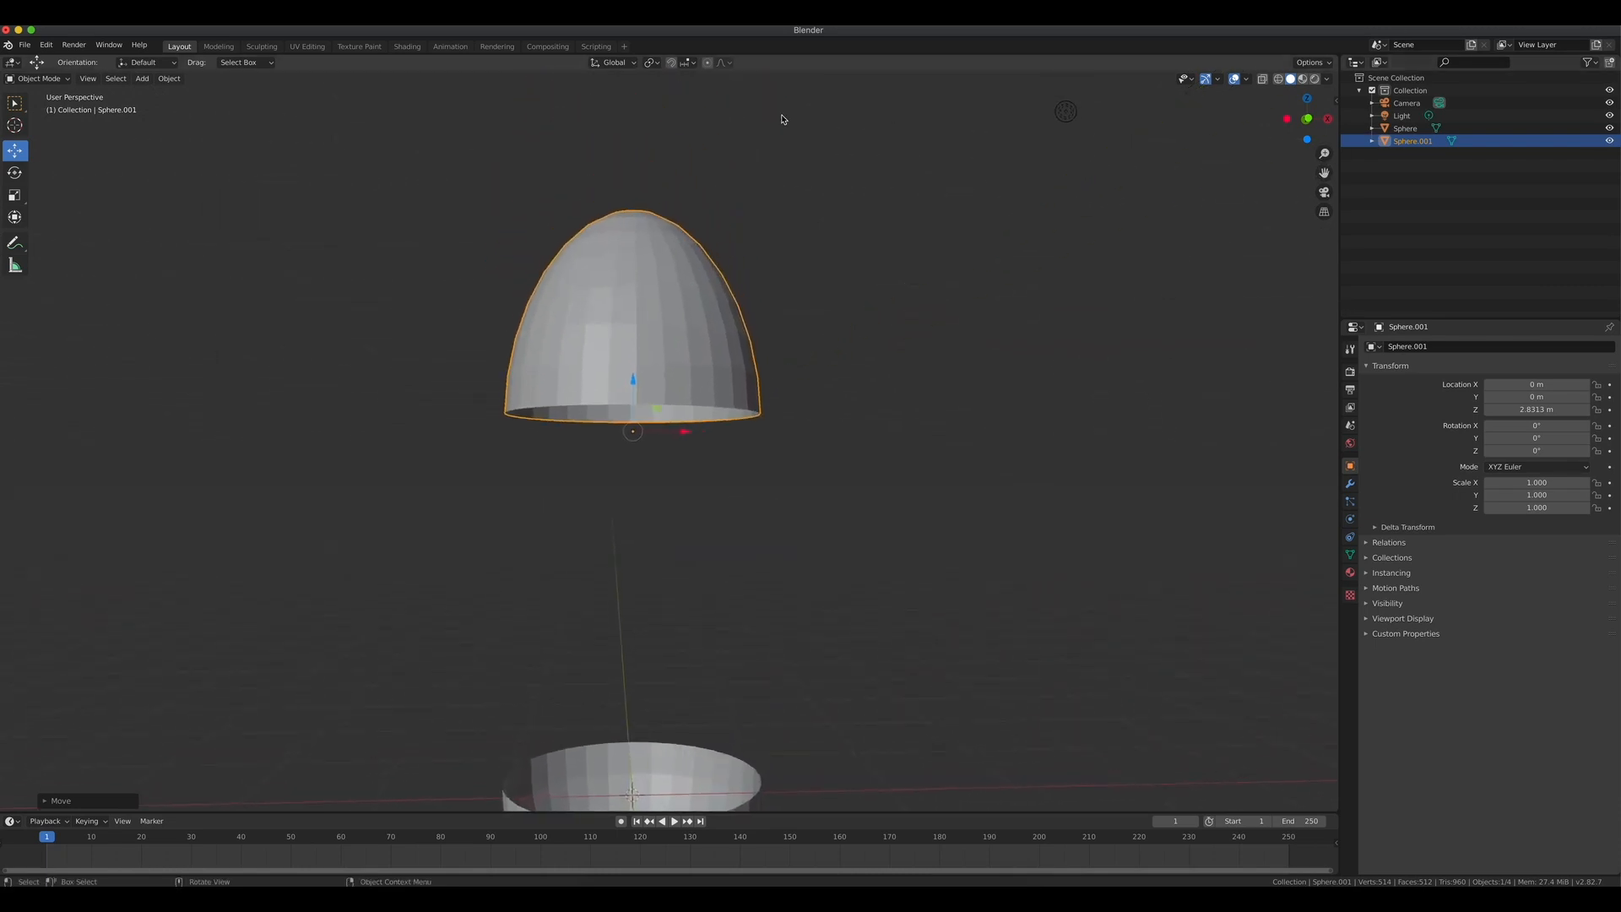
# Add a Solidify modifier to the separated upper half of the egg.
pyautogui.moveTo(771, 119); pyautogui.dragTo(1170, 225, button='middle')
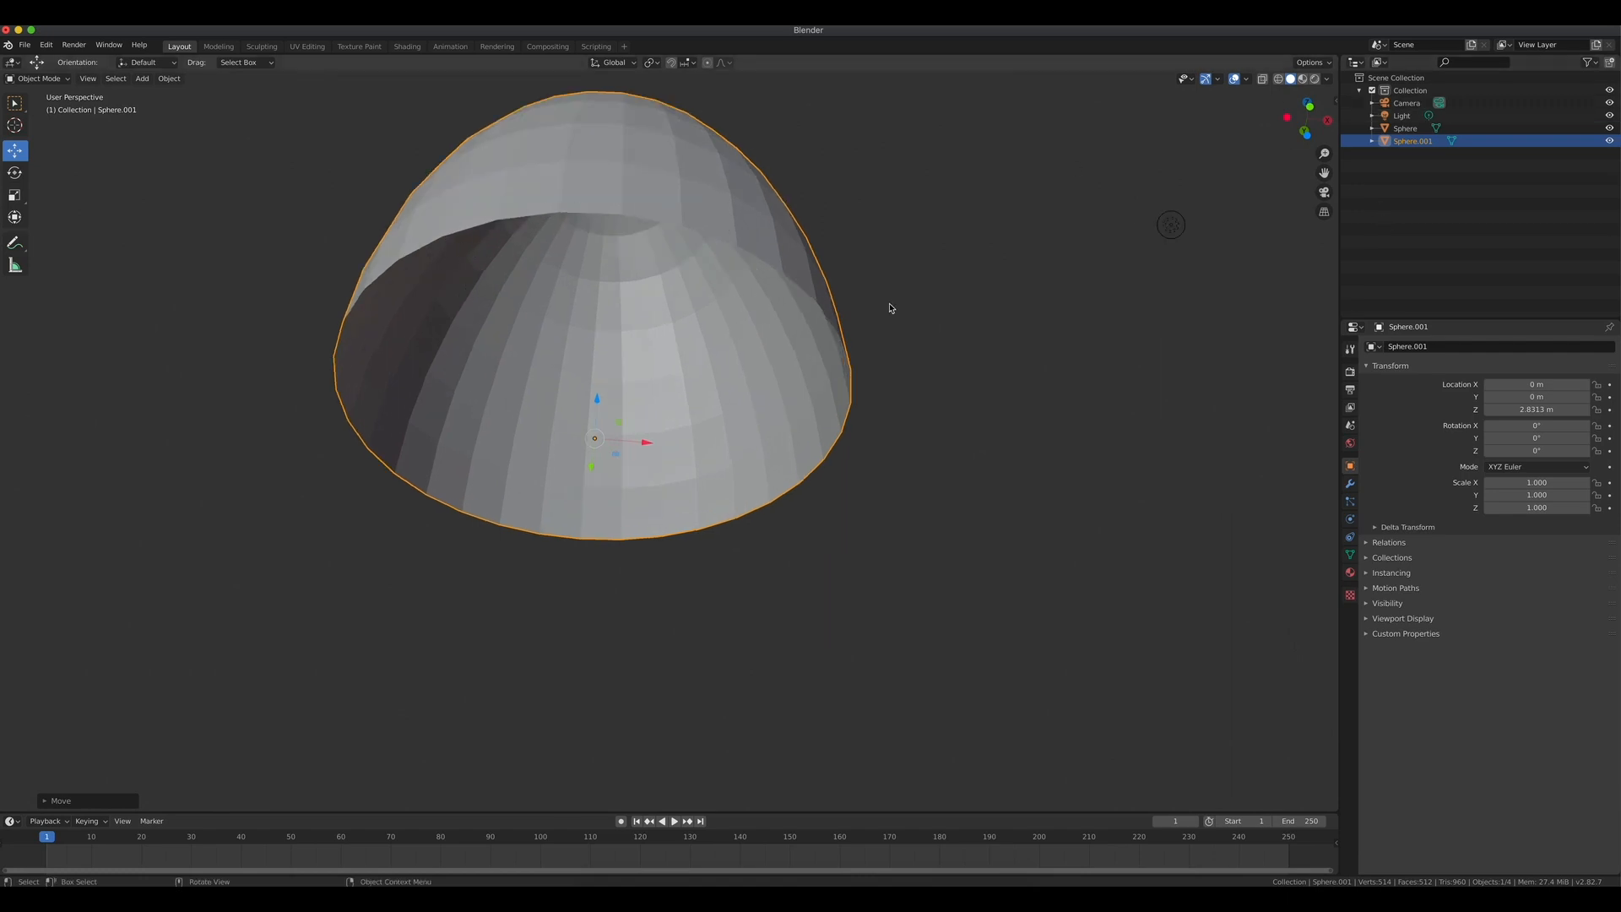
pyautogui.scroll(-4, 878, 308)
pyautogui.scroll(2, 898, 310)
pyautogui.moveTo(898, 301); pyautogui.dragTo(910, 395, button='middle')
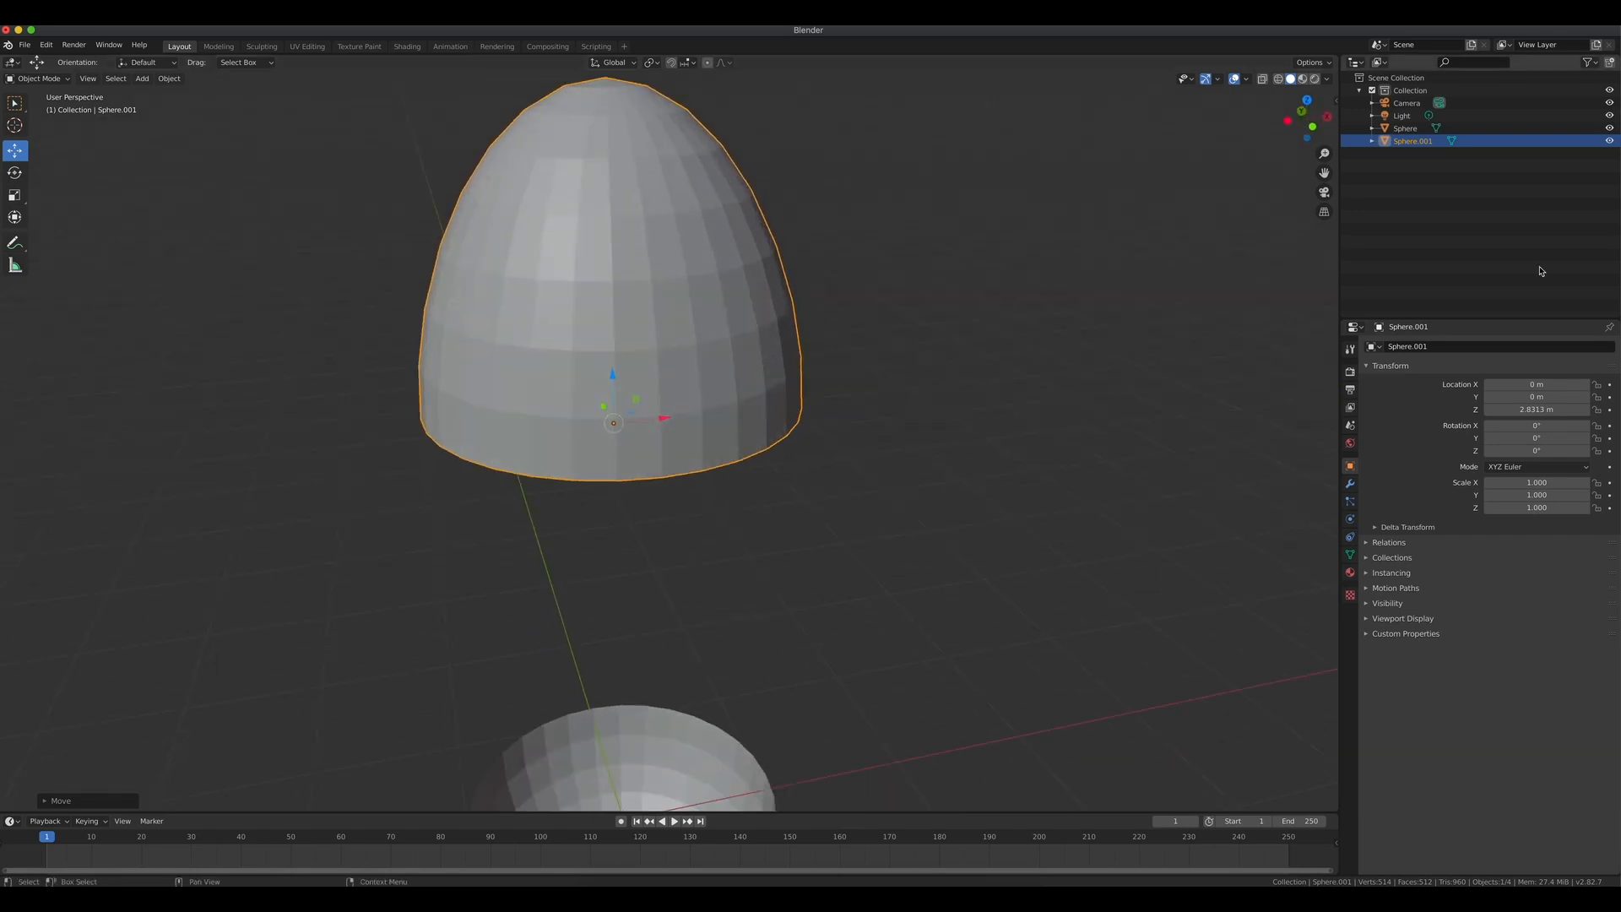
pyautogui.click(1404, 142)
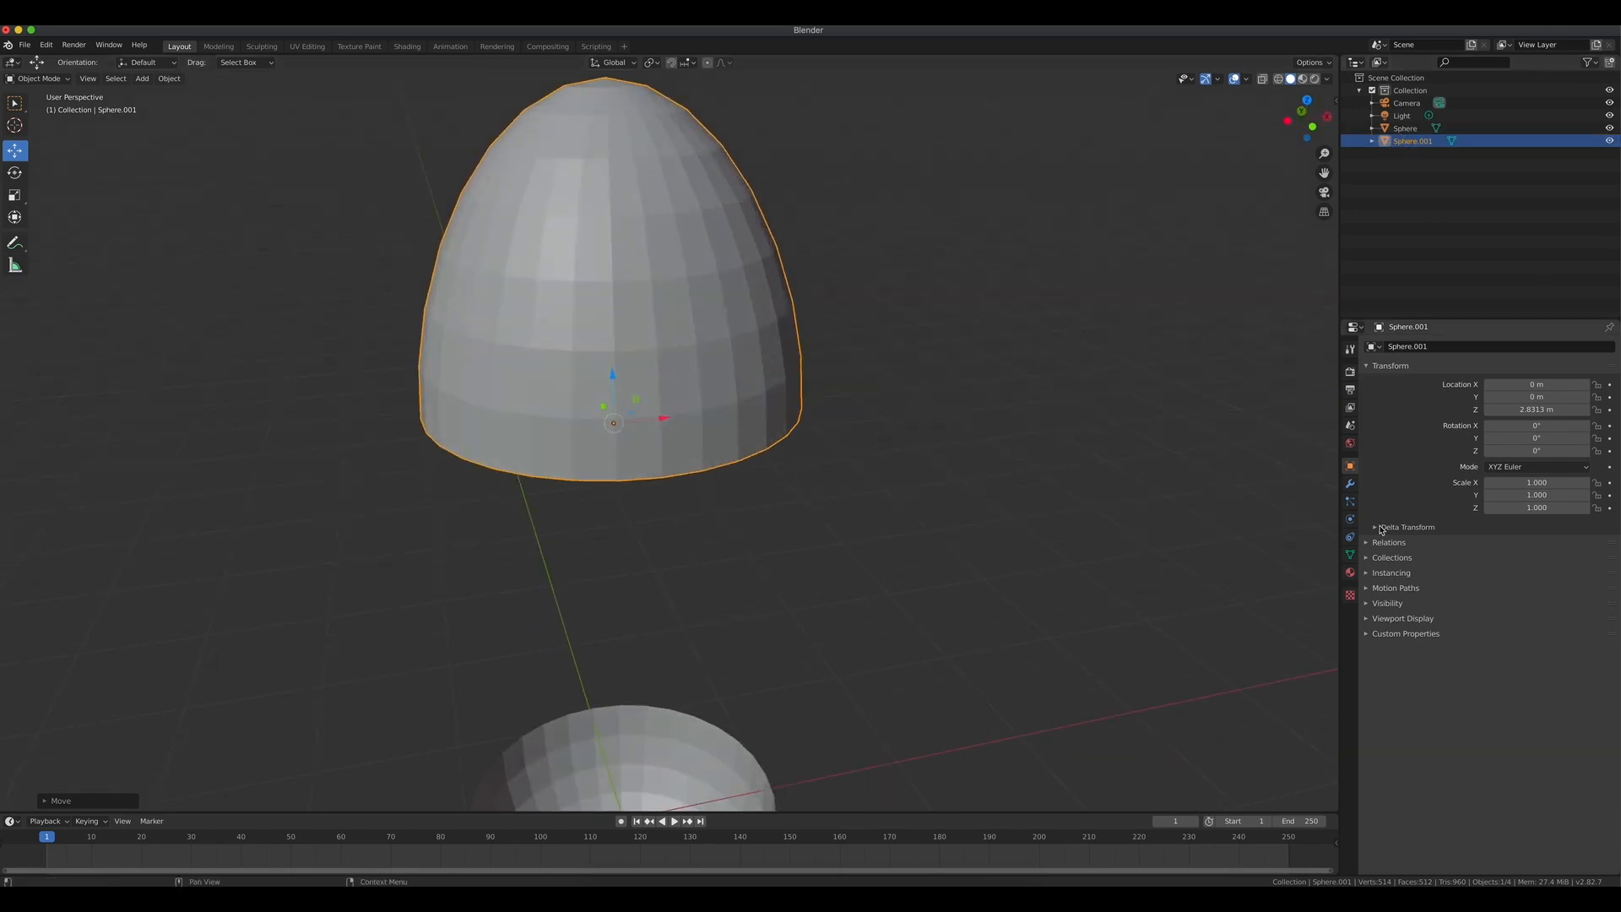
pyautogui.click(1350, 488)
pyautogui.click(1486, 366)
pyautogui.click(1349, 484)
pyautogui.click(1383, 348)
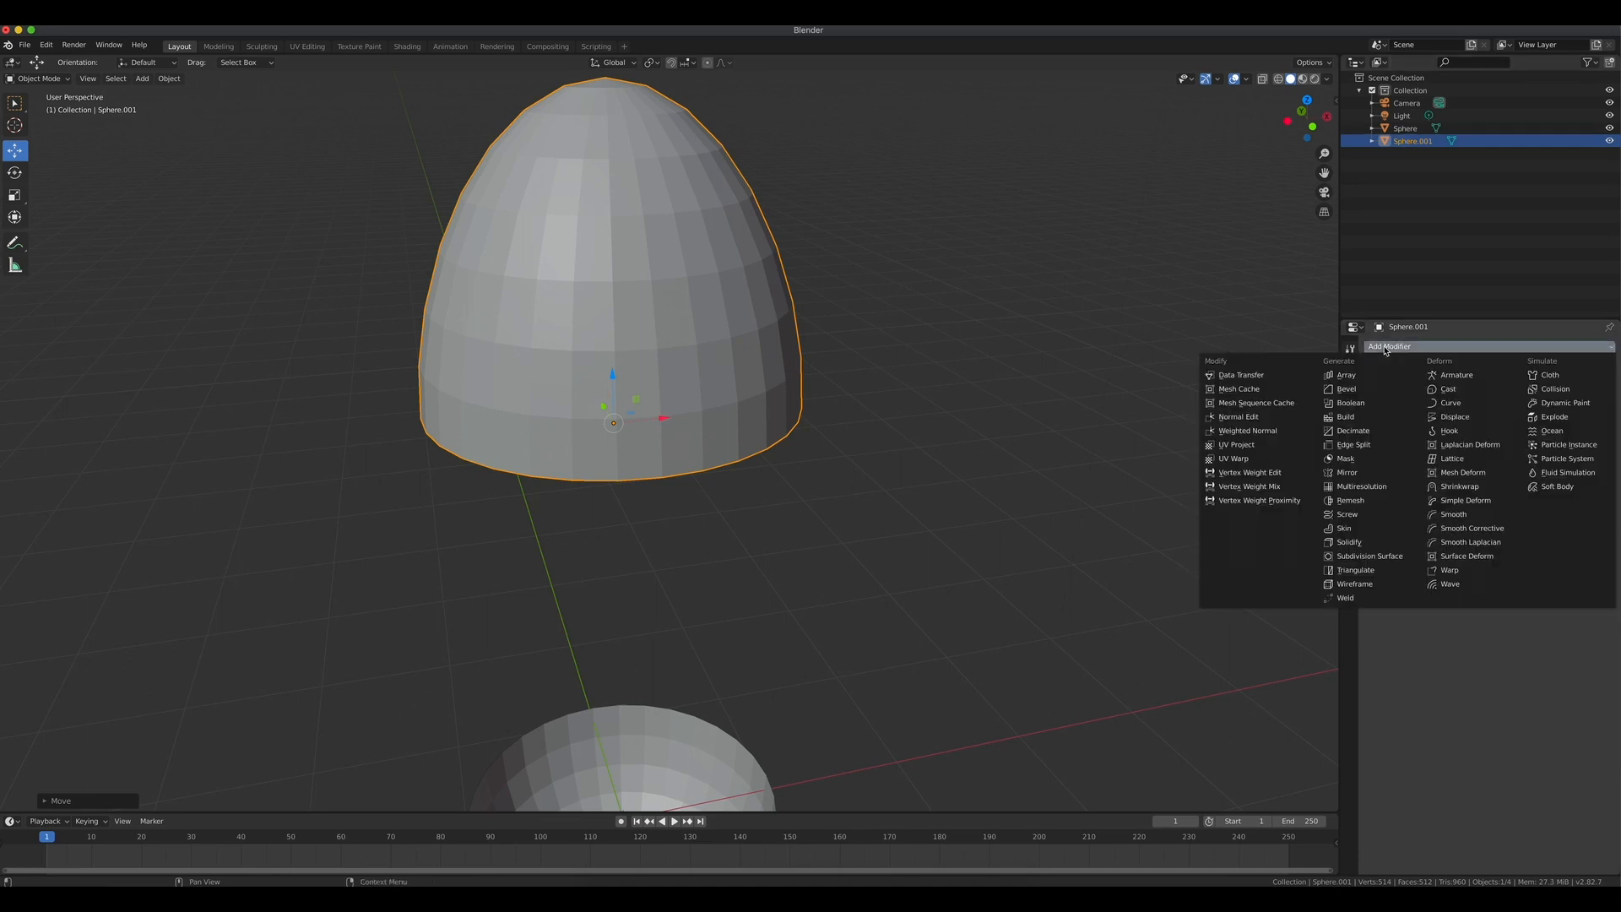
pyautogui.click(1343, 545)
# Apply the Solidify modifier on the upper half.
pyautogui.moveTo(912, 575); pyautogui.dragTo(851, 449, button='middle')
pyautogui.scroll(3, 620, 464)
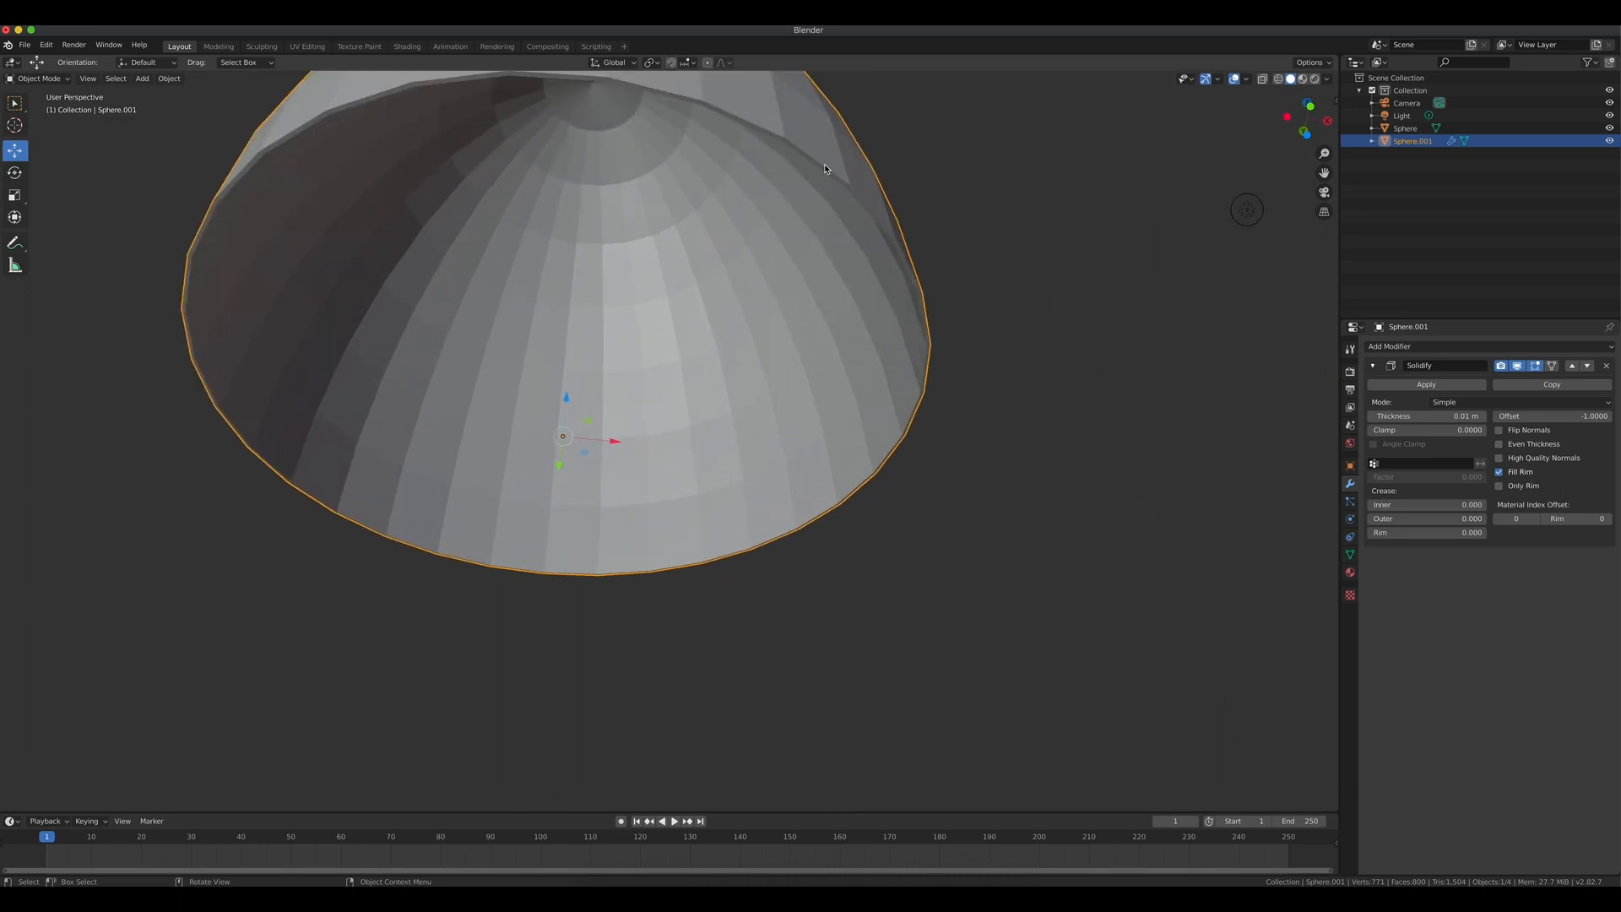
pyautogui.scroll(-5, 1092, 460)
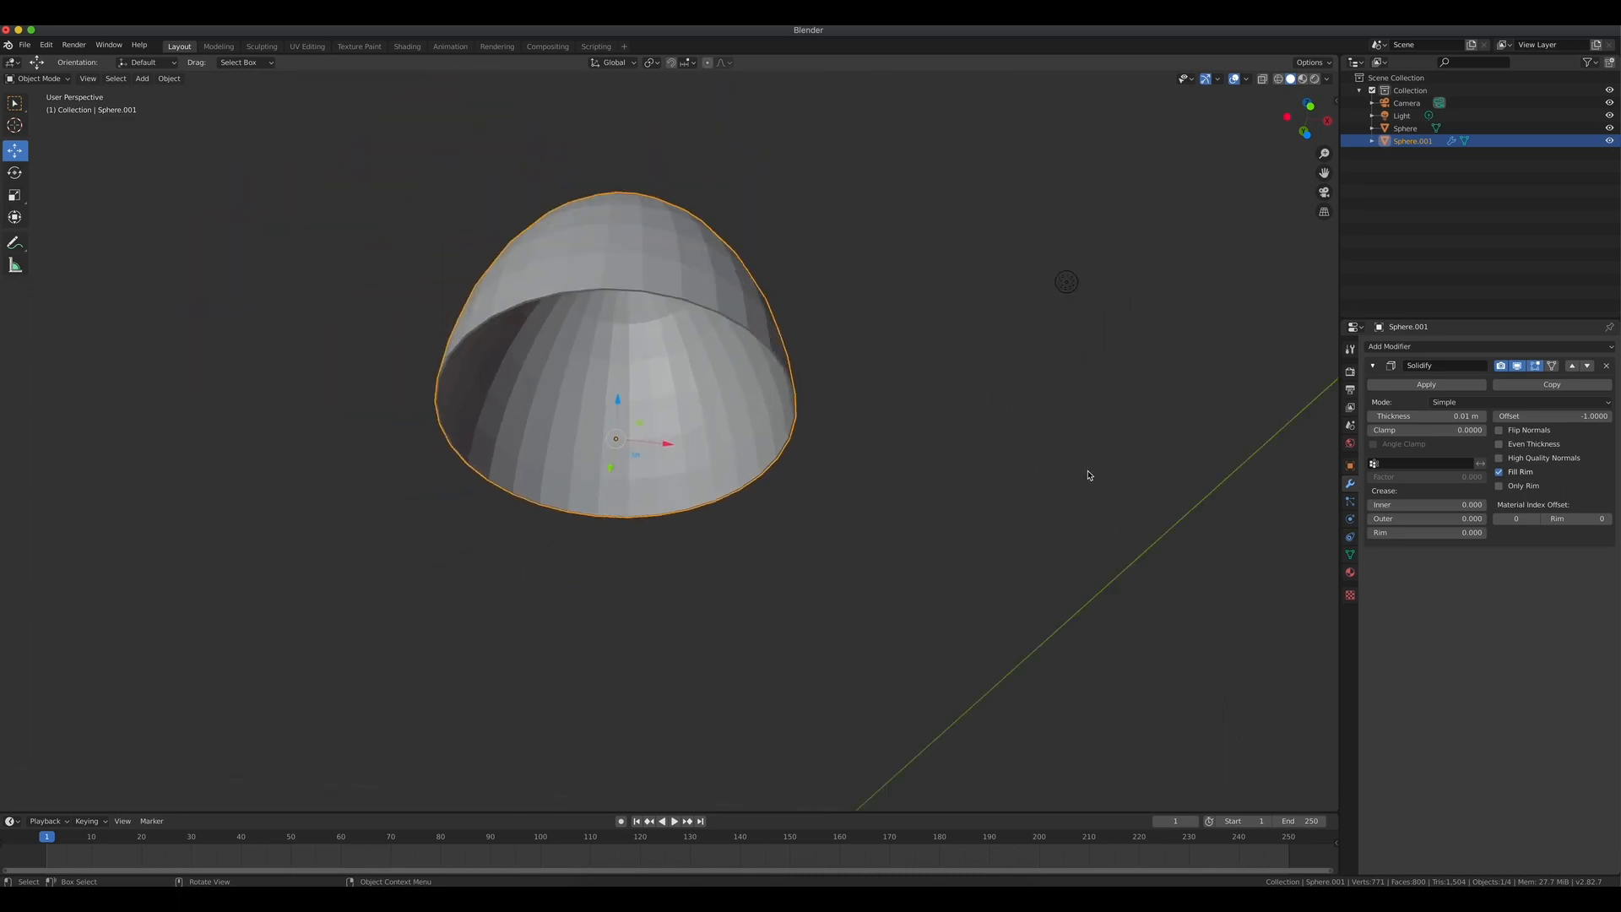
pyautogui.click(1422, 386)
# Select the lower half, add a Solidify modifier to it, and apply it.
pyautogui.moveTo(1148, 469); pyautogui.dragTo(1110, 582, button='middle')
pyautogui.click(1405, 129)
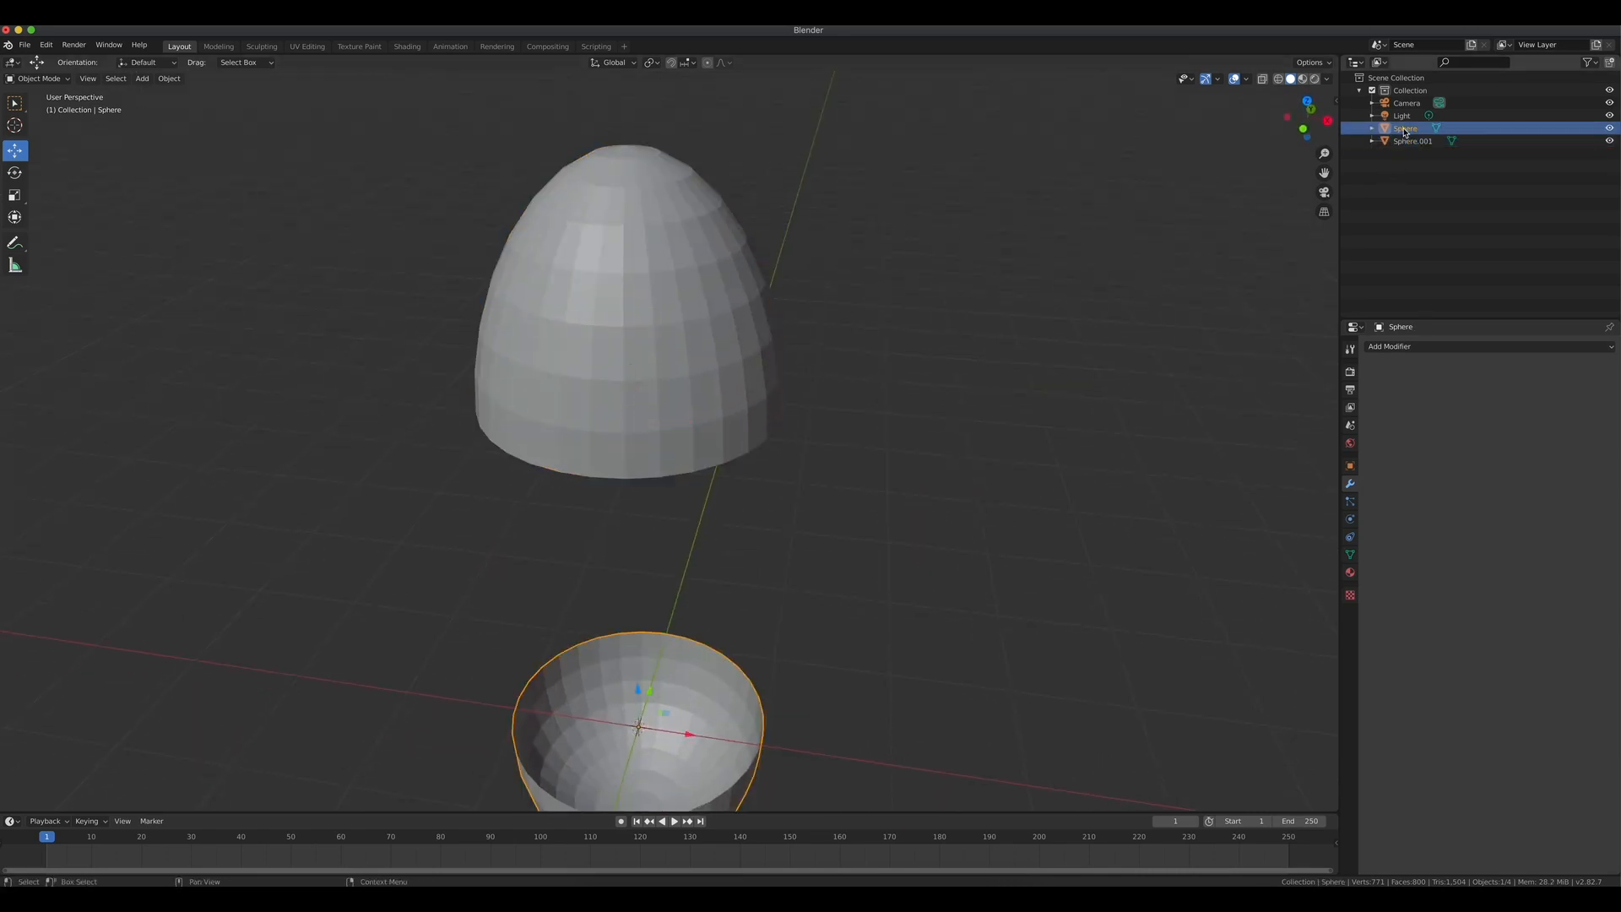
pyautogui.click(1406, 347)
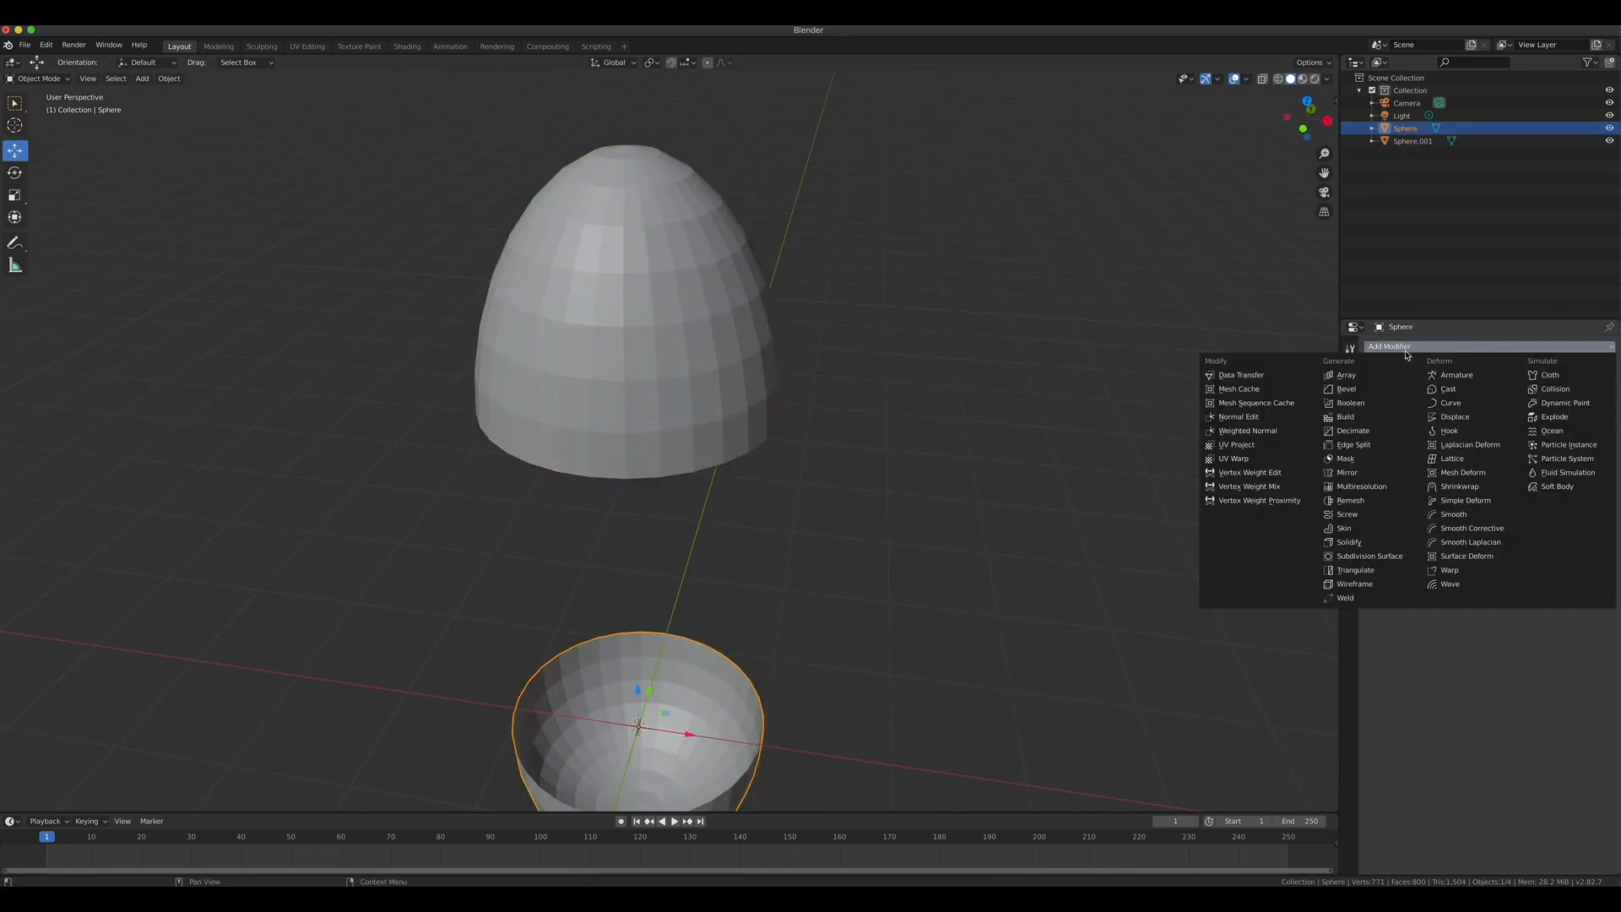
pyautogui.click(1349, 543)
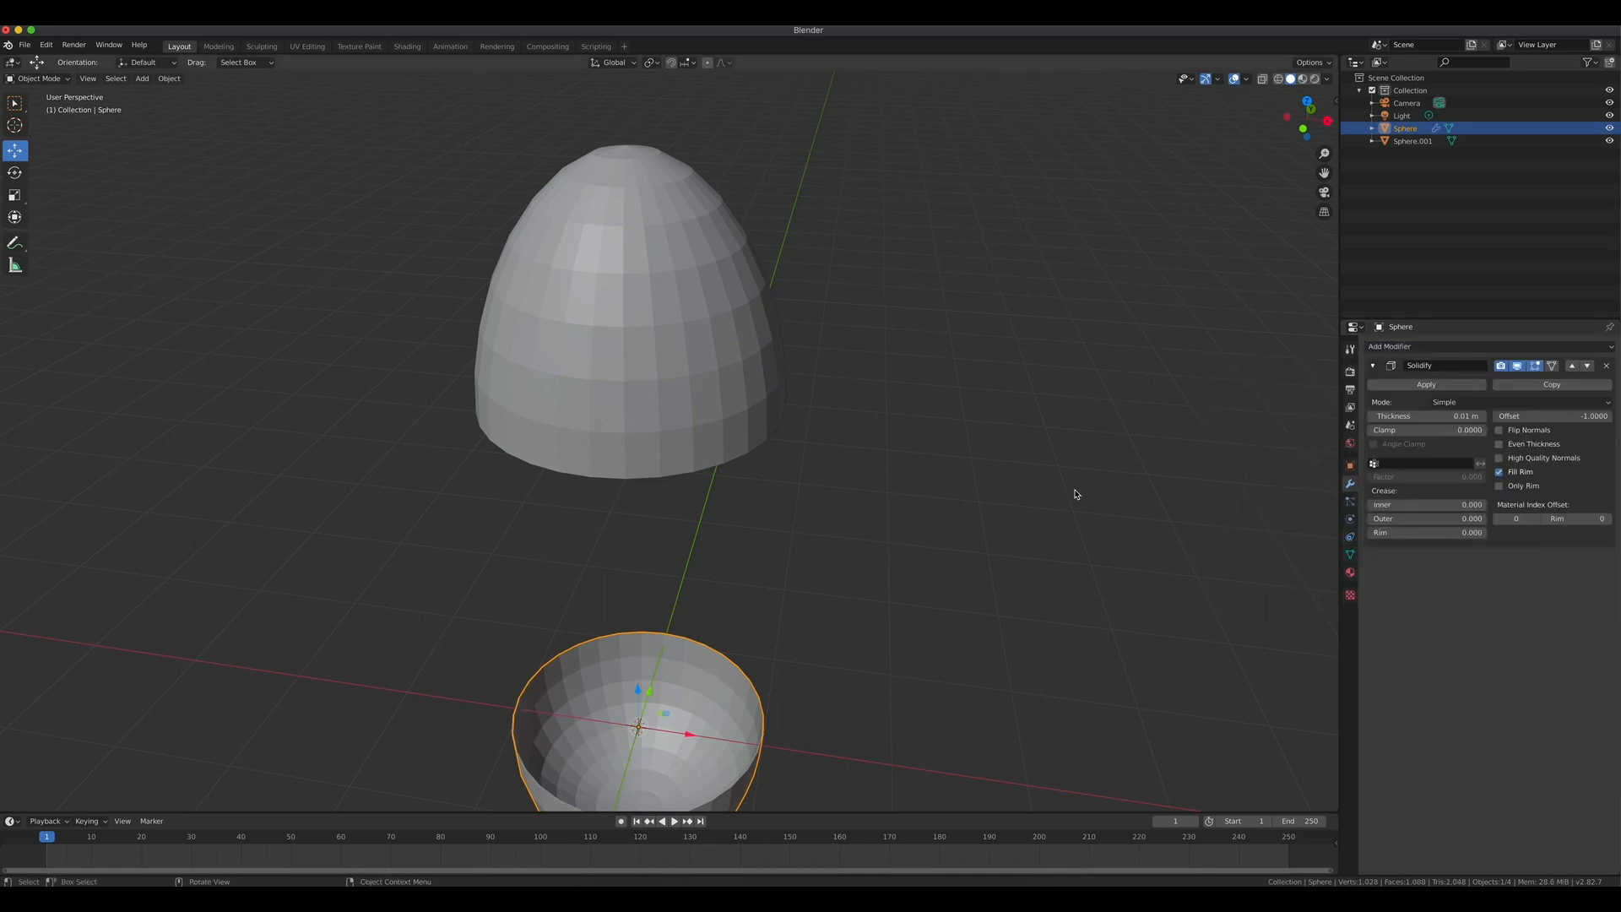
pyautogui.scroll(-1, 1032, 464)
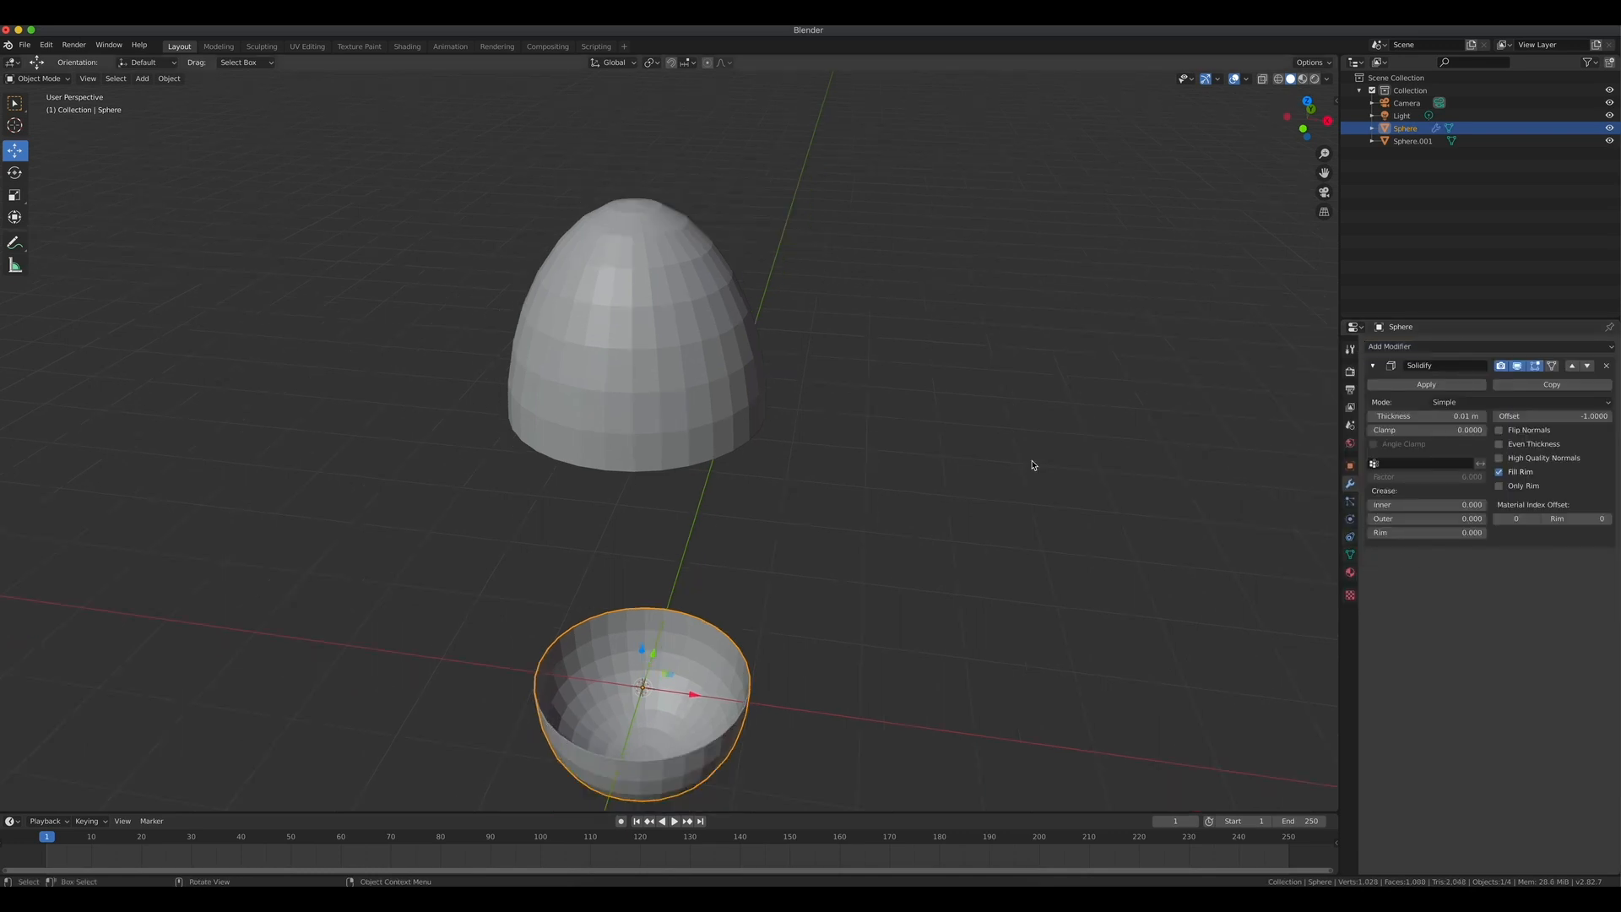
pyautogui.scroll(2, 1032, 465)
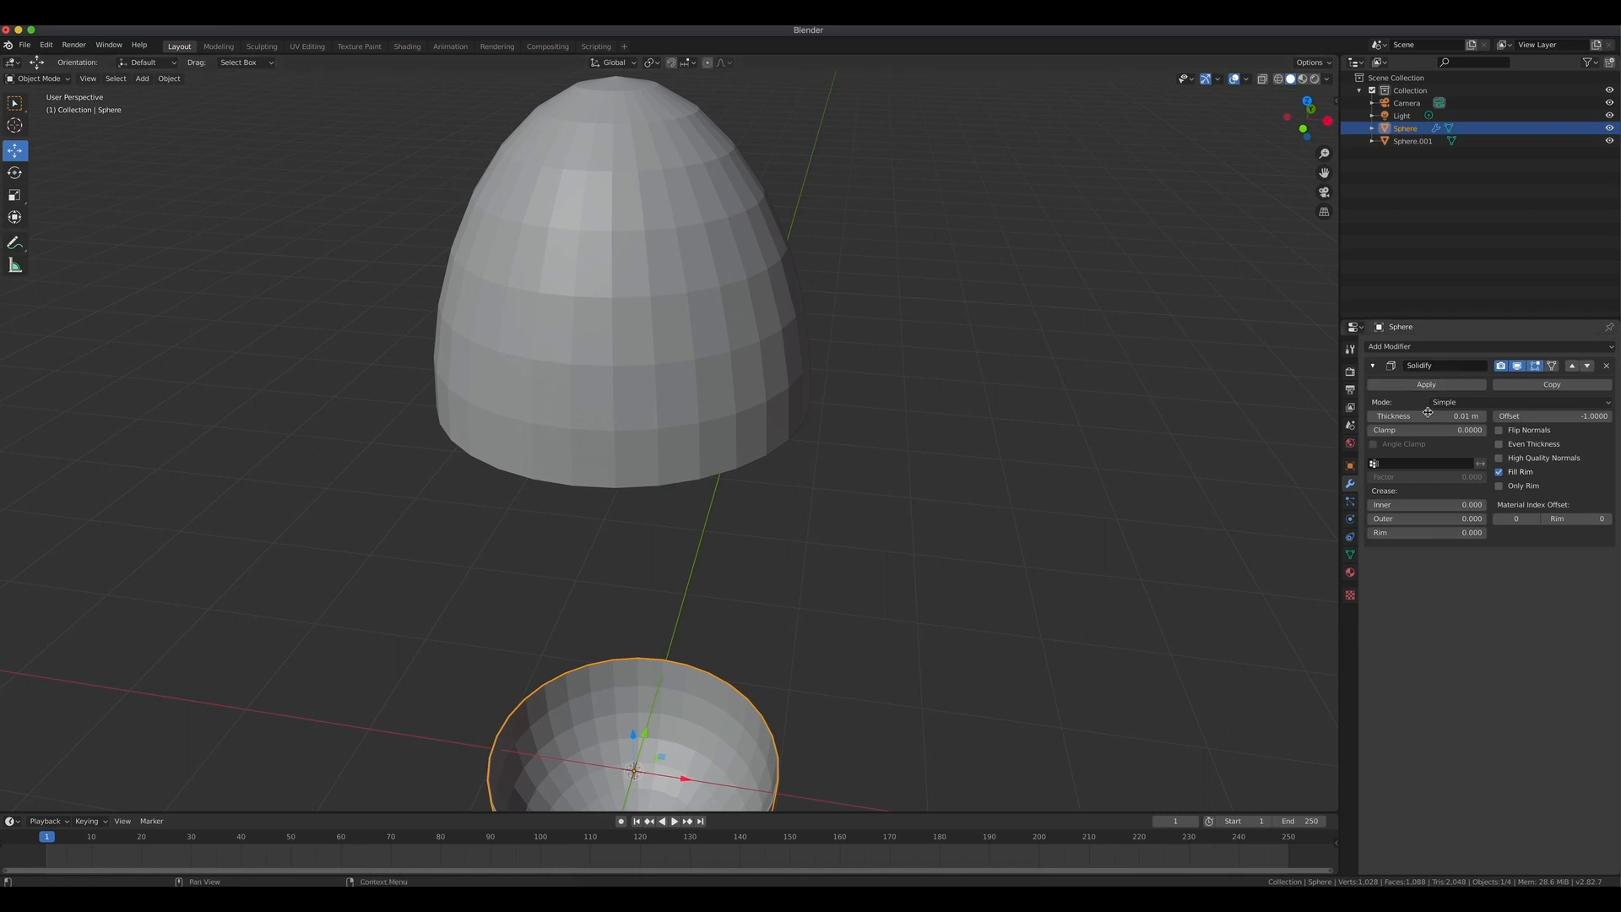
pyautogui.click(1426, 385)
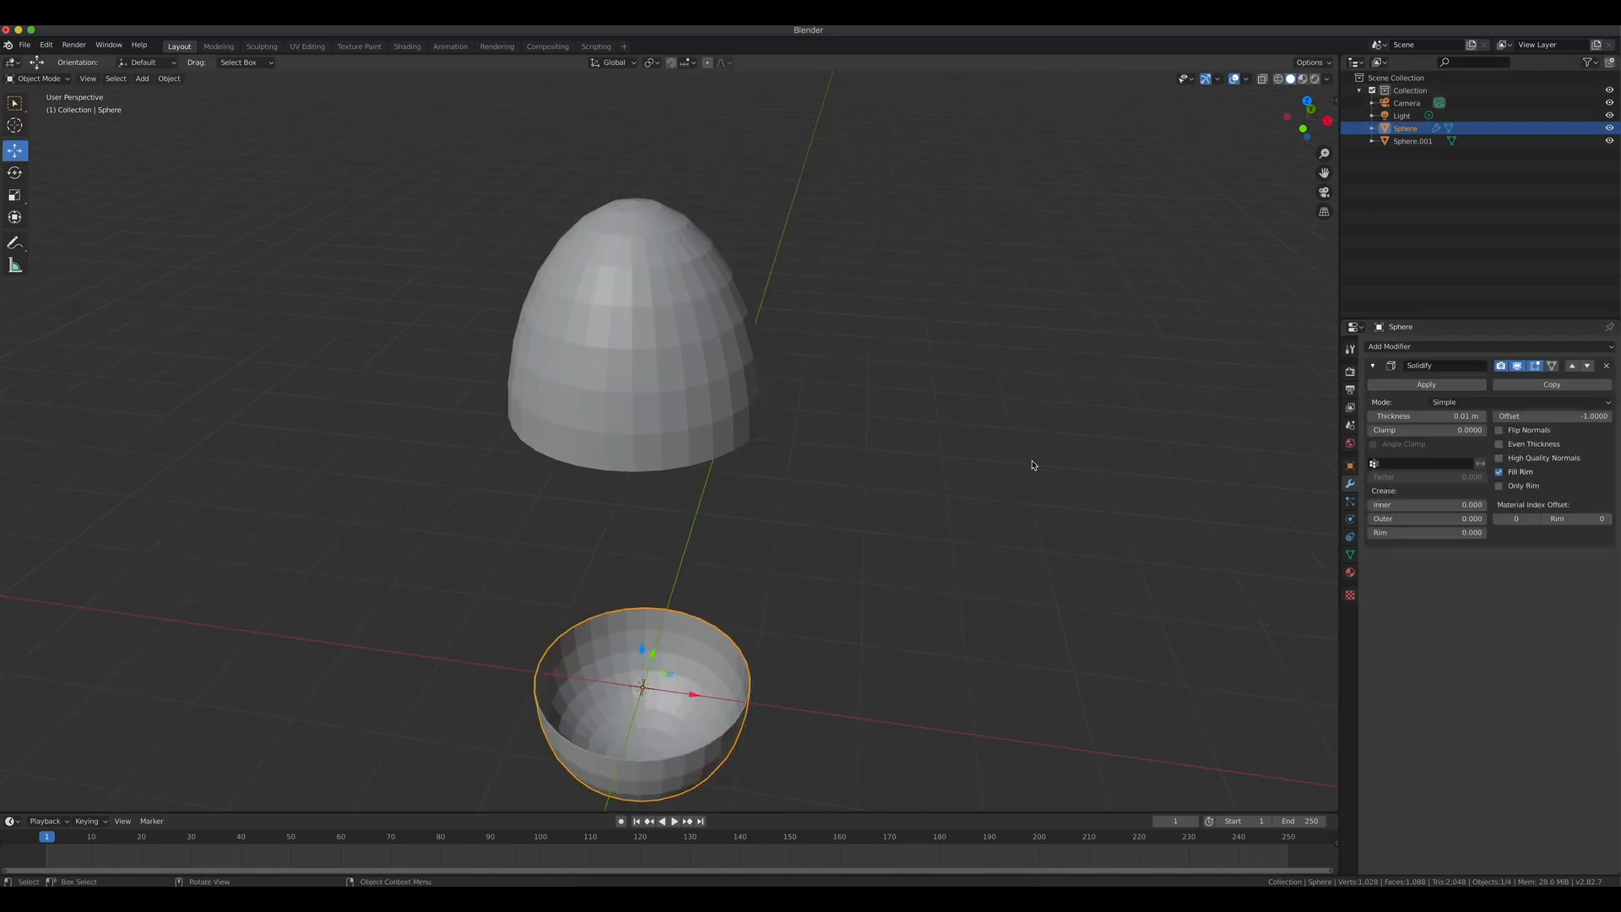
pyautogui.scroll(2, 1031, 464)
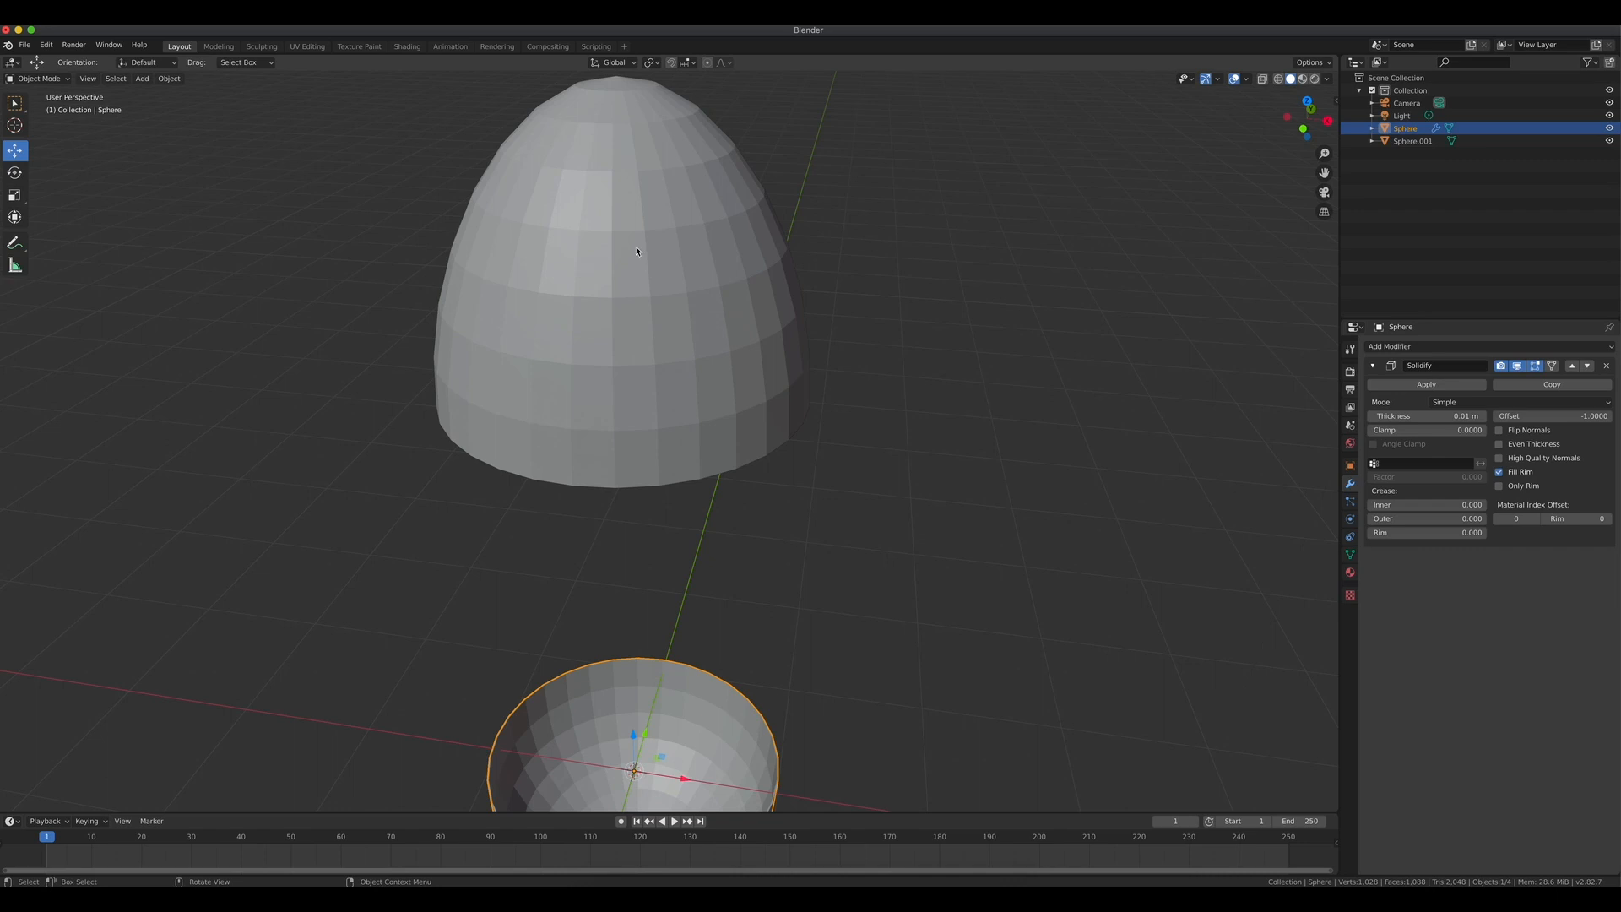
pyautogui.click(1426, 384)
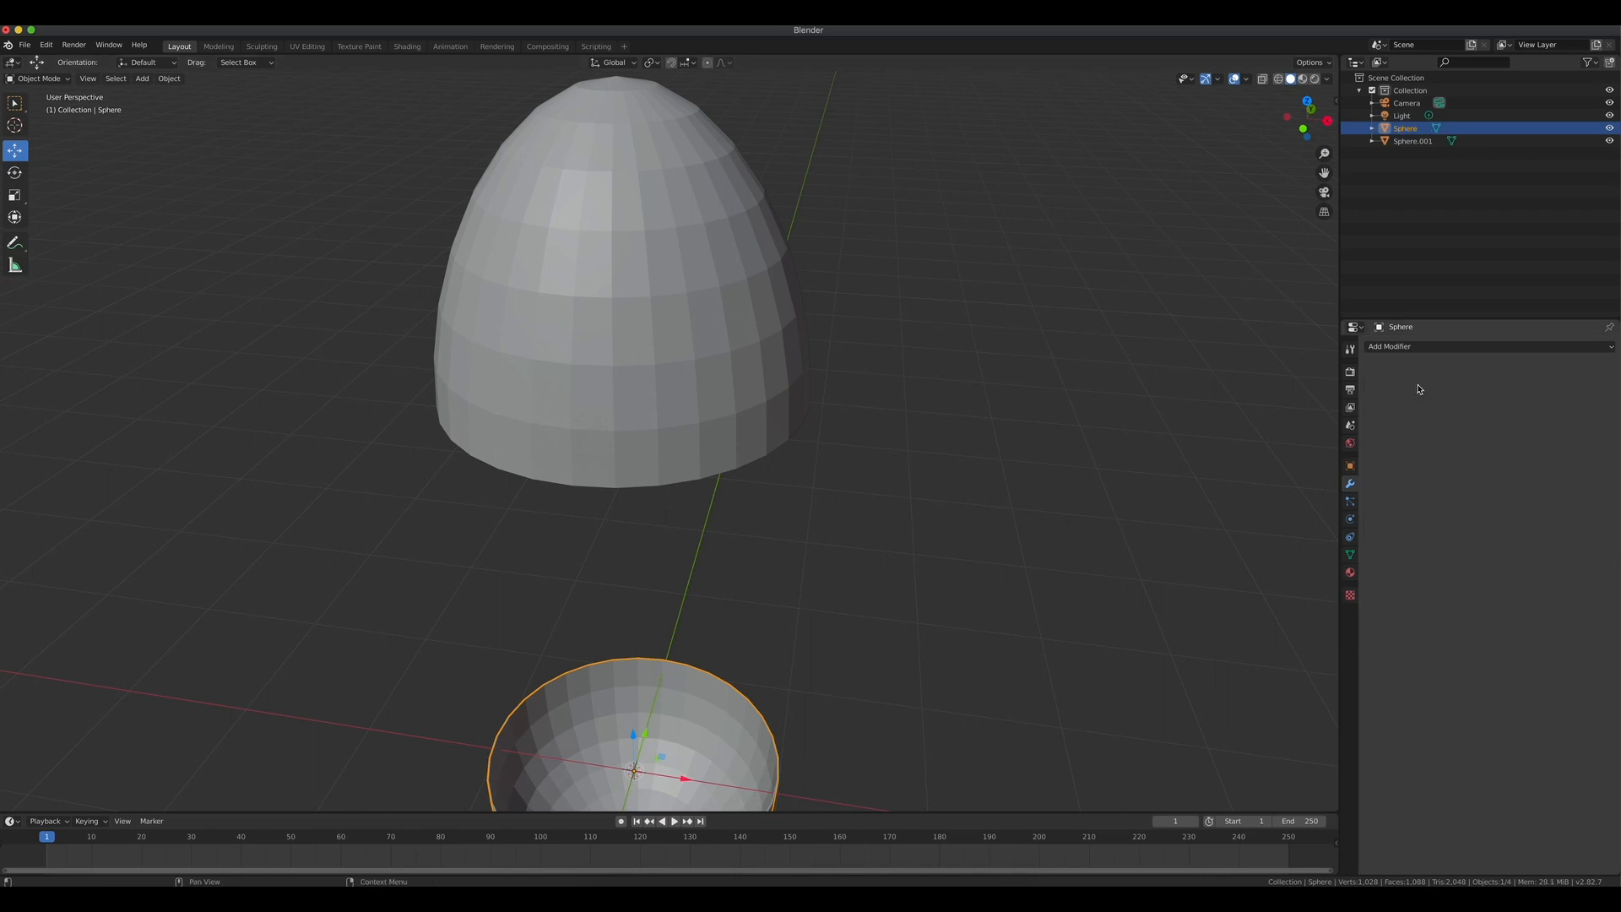
# Add and apply a Subdivision Surface modifier on the lower half.
pyautogui.click(1384, 346)
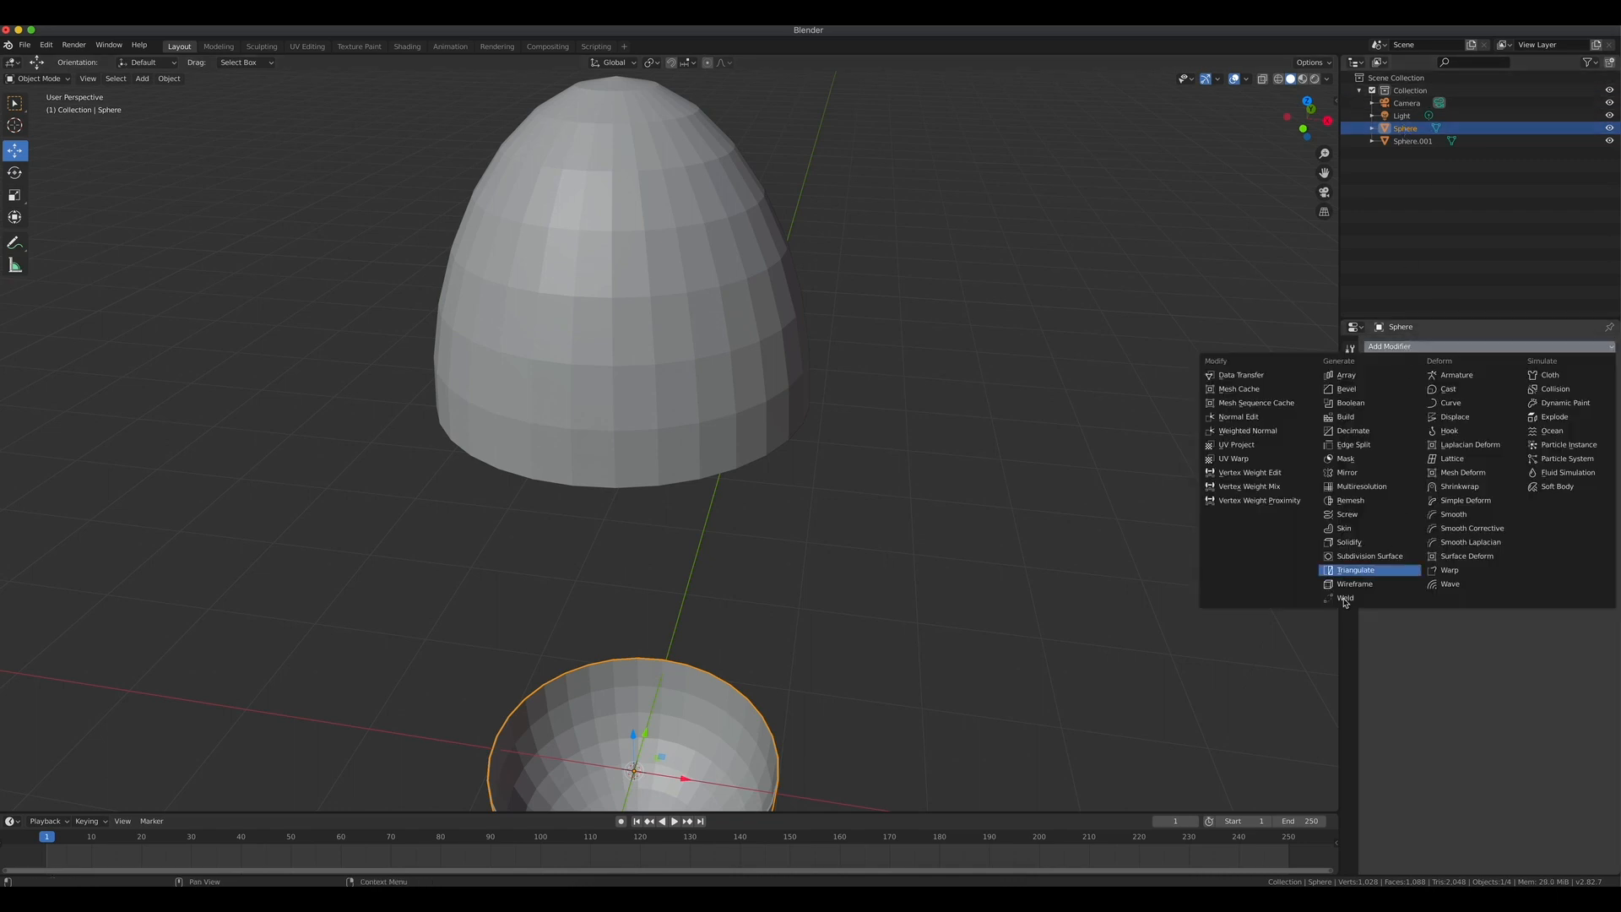
pyautogui.click(1373, 557)
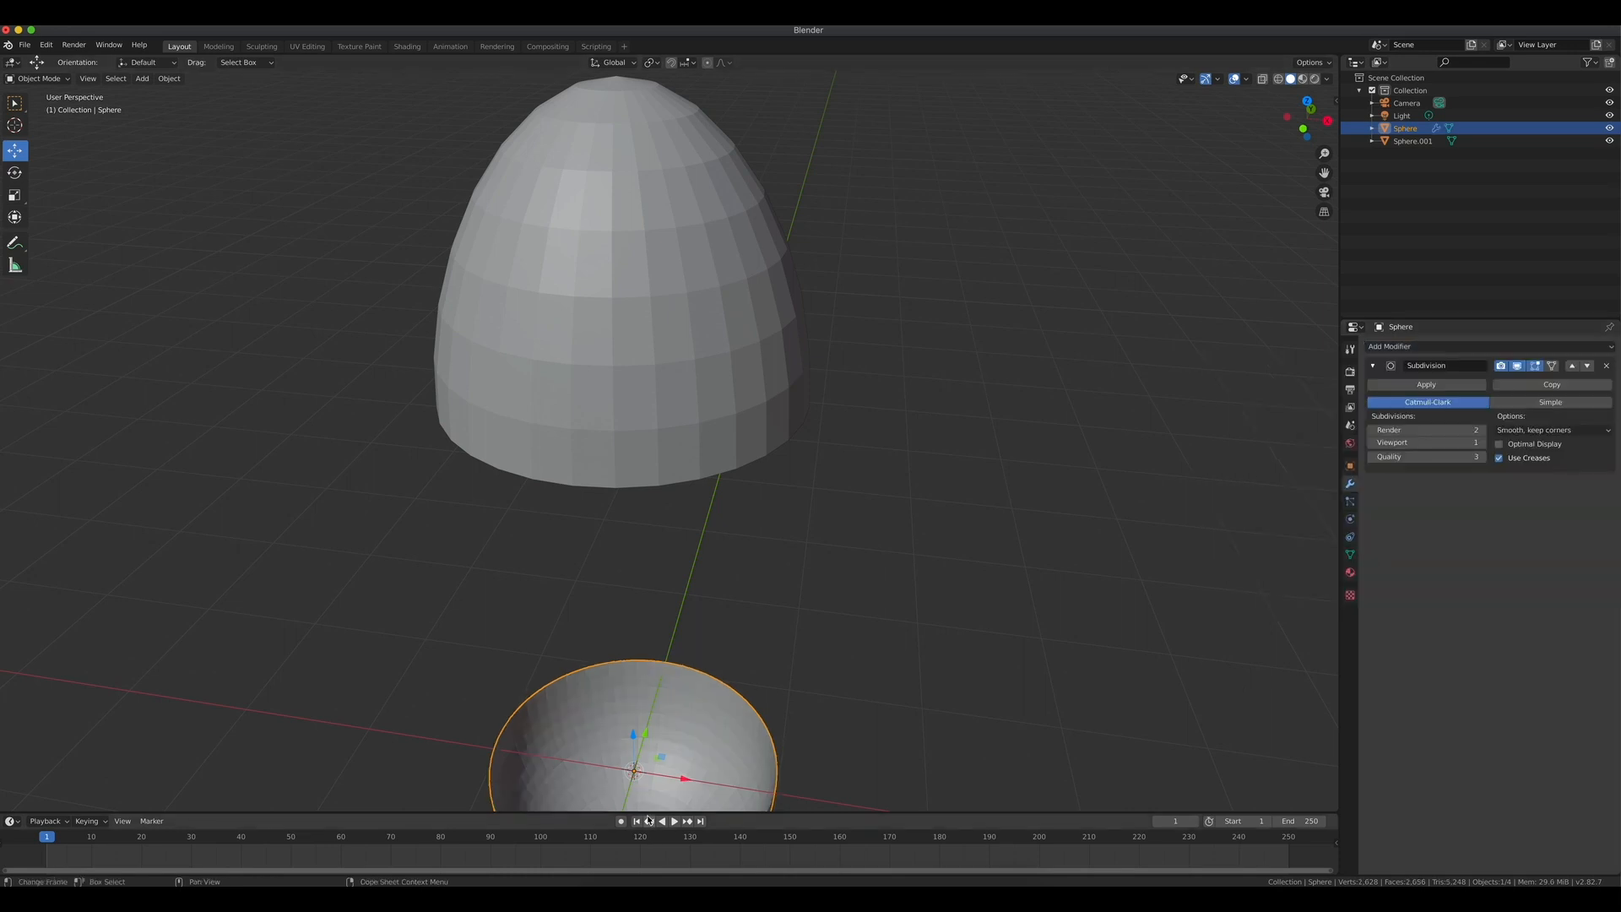
pyautogui.scroll(-2, 762, 686)
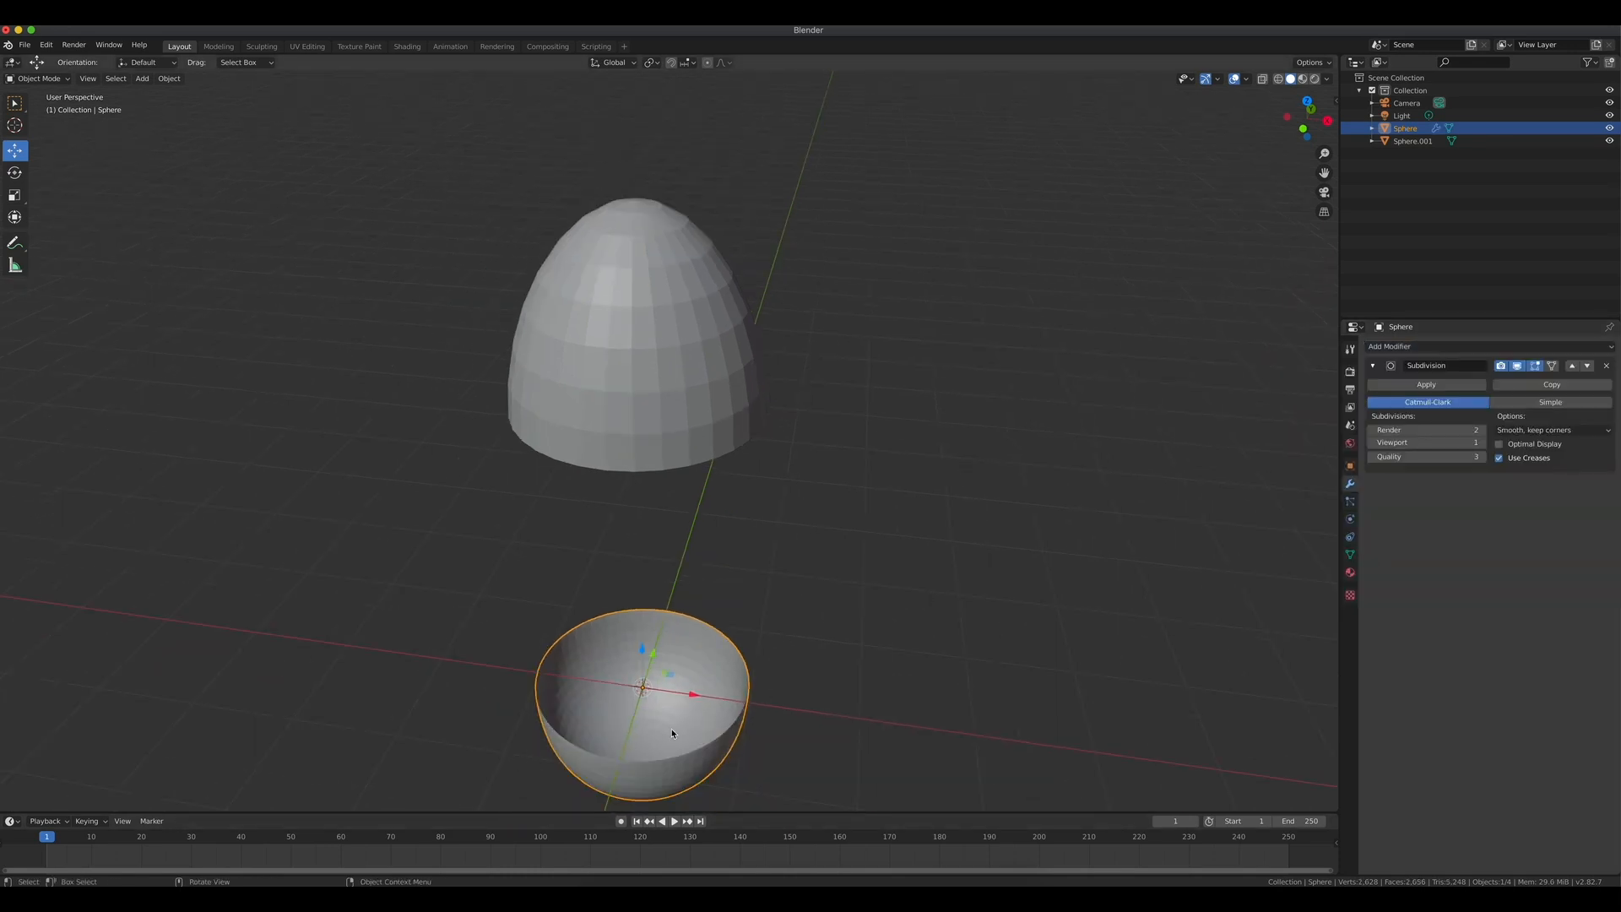
pyautogui.click(1425, 384)
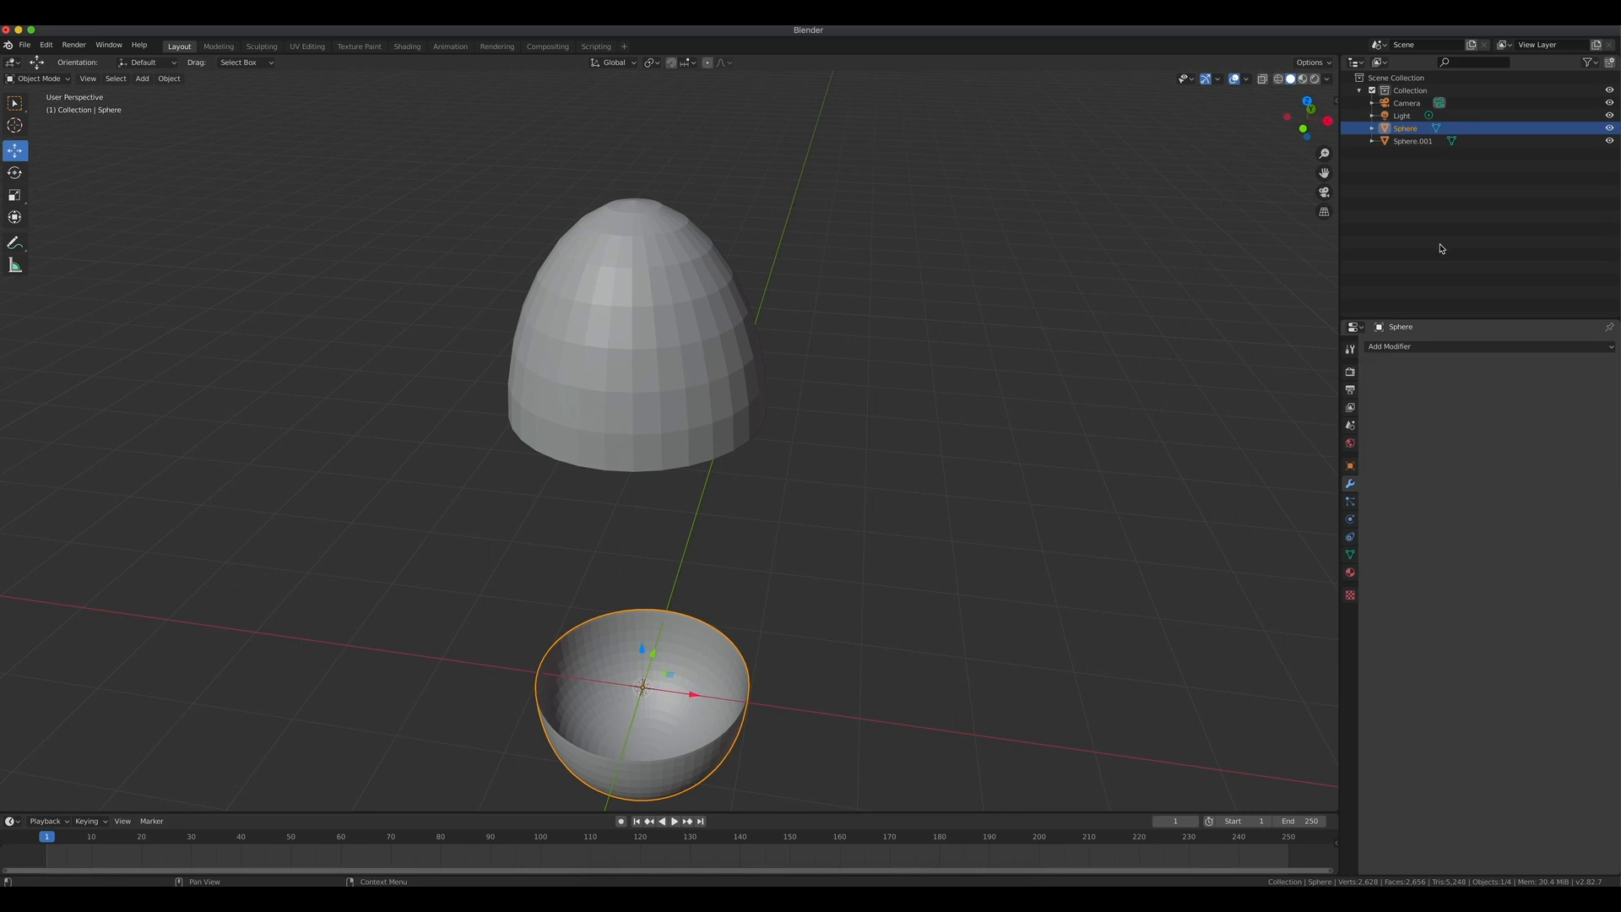
# Select the upper half, then add and apply a Subdivision Surface modifier to it.
pyautogui.click(1410, 141)
pyautogui.click(1393, 347)
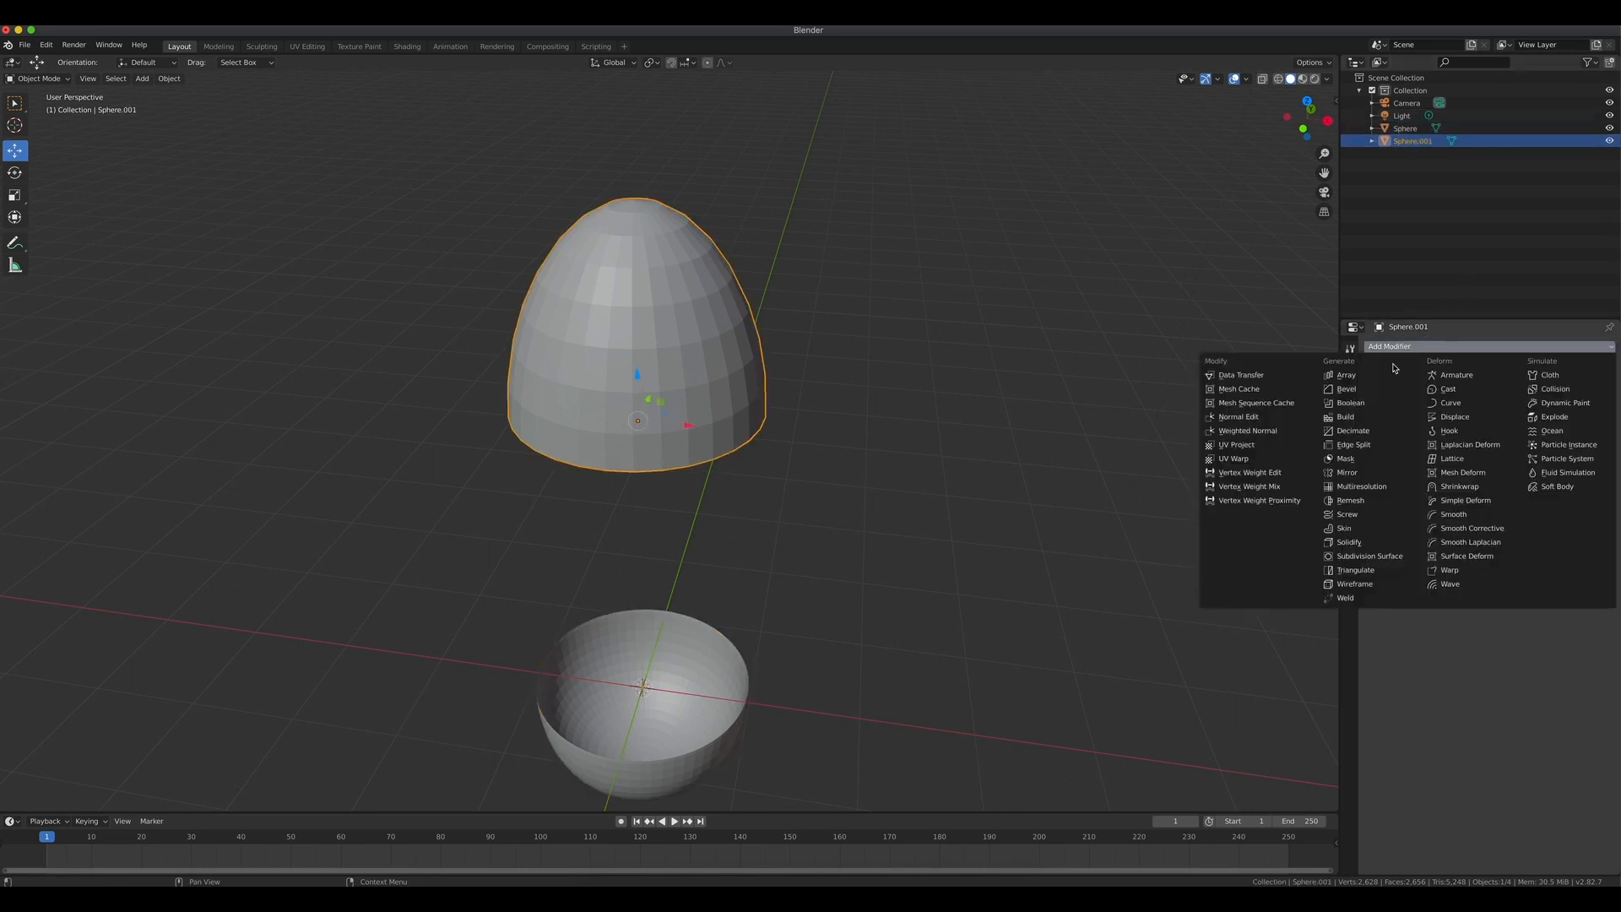
pyautogui.click(1370, 556)
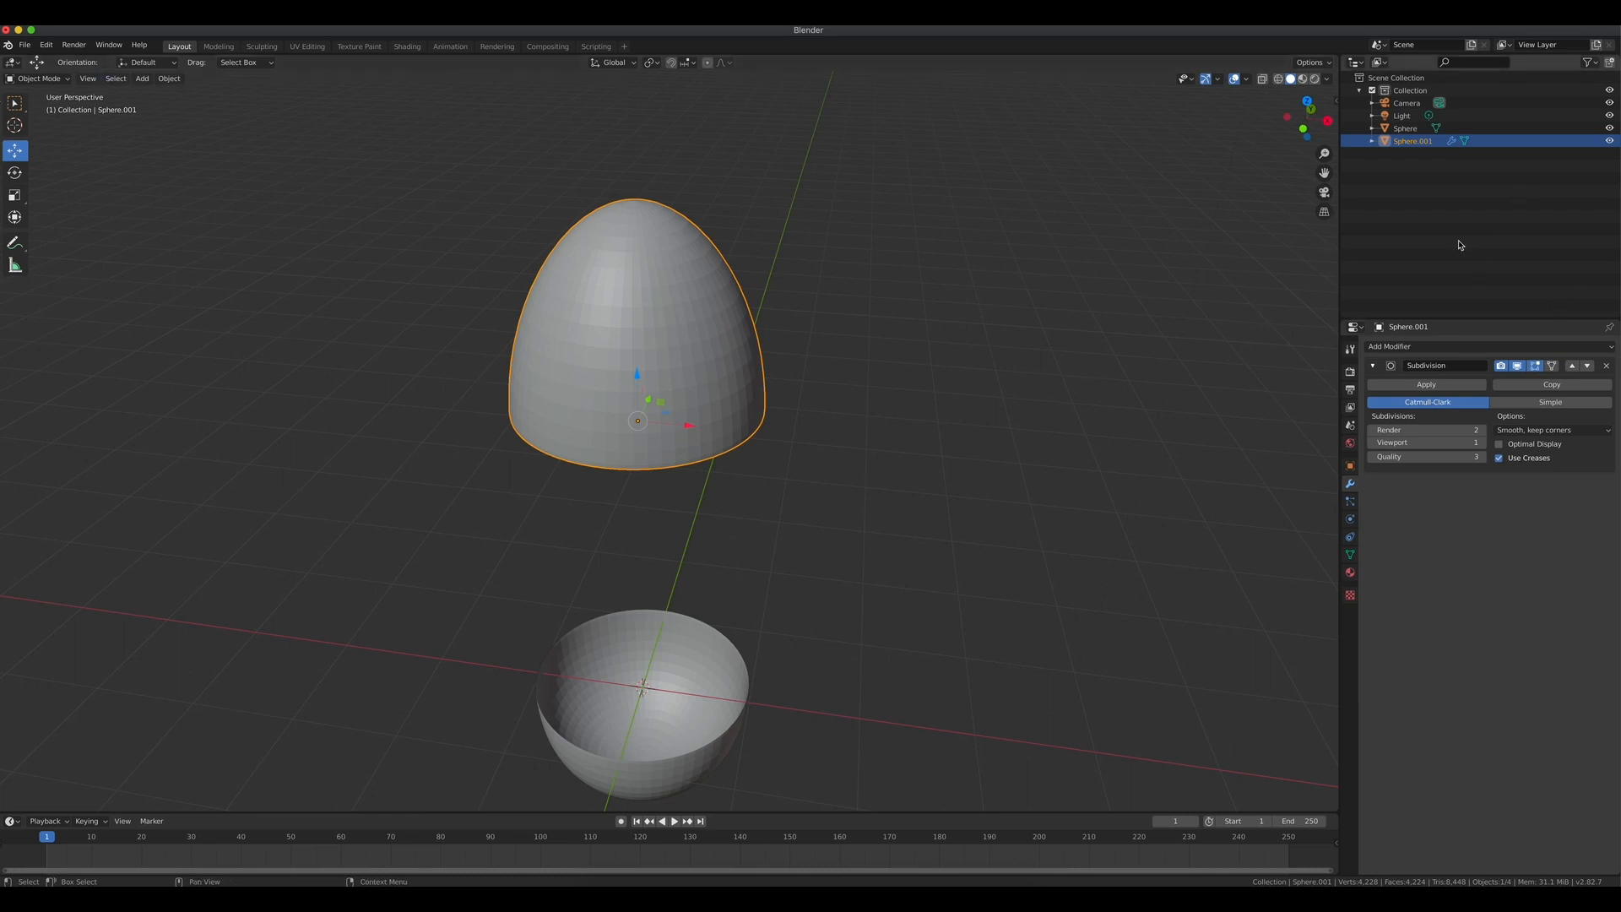
pyautogui.click(1425, 384)
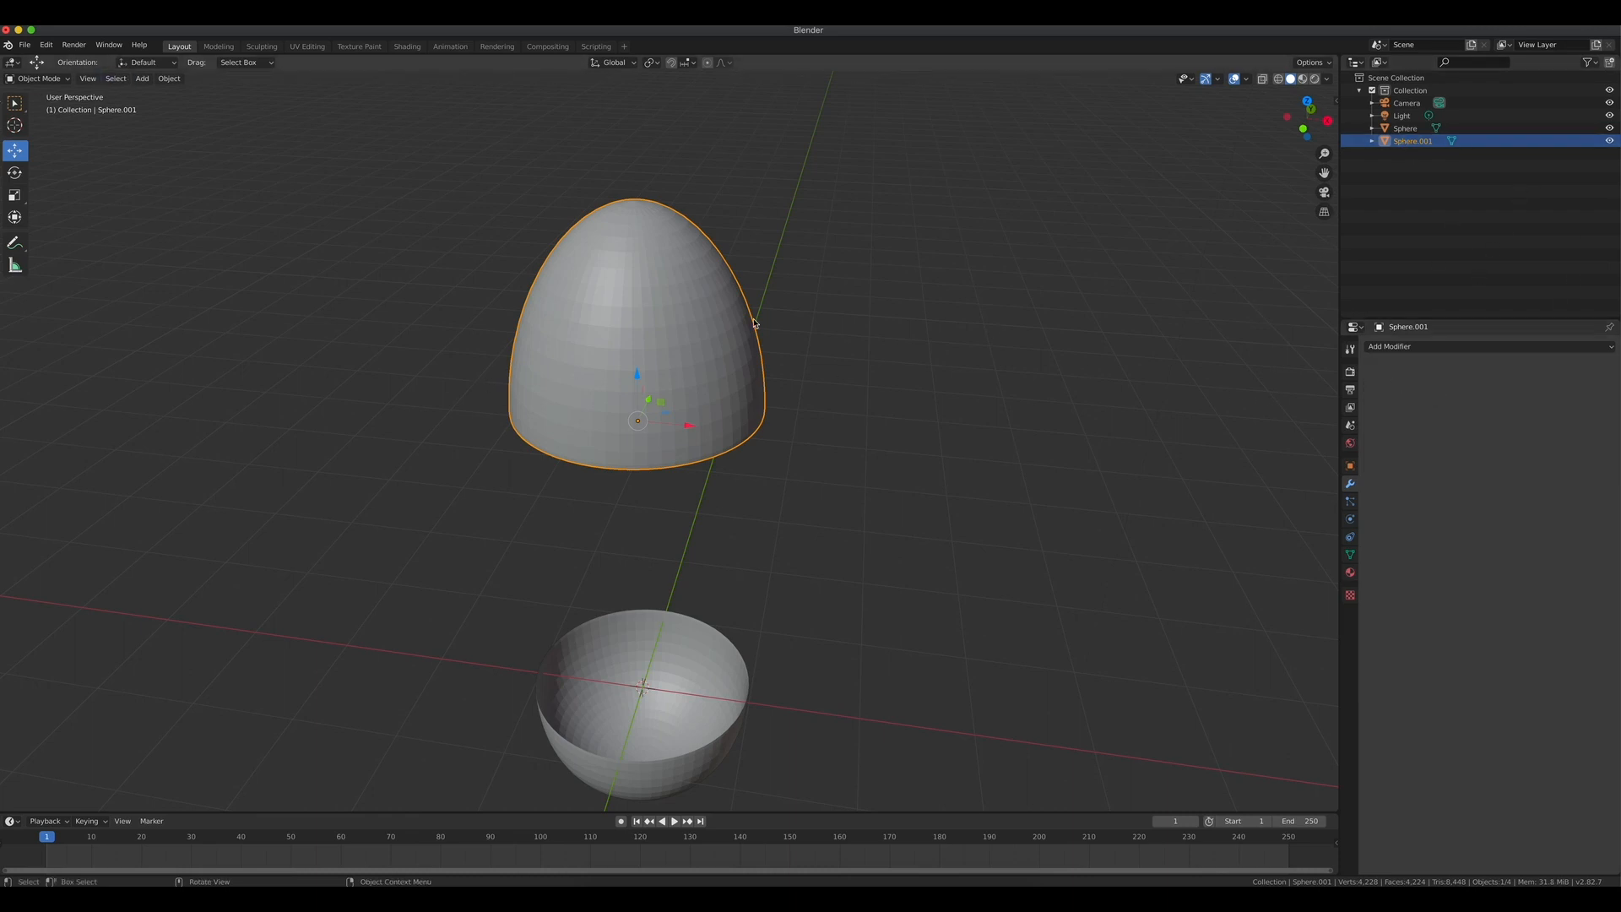
# Shade both egg halves smooth, first the upper half and then the lower half.
pyautogui.rightClick(629, 342)
pyautogui.click(629, 338)
pyautogui.click(661, 716)
pyautogui.rightClick(667, 668)
pyautogui.click(669, 671)
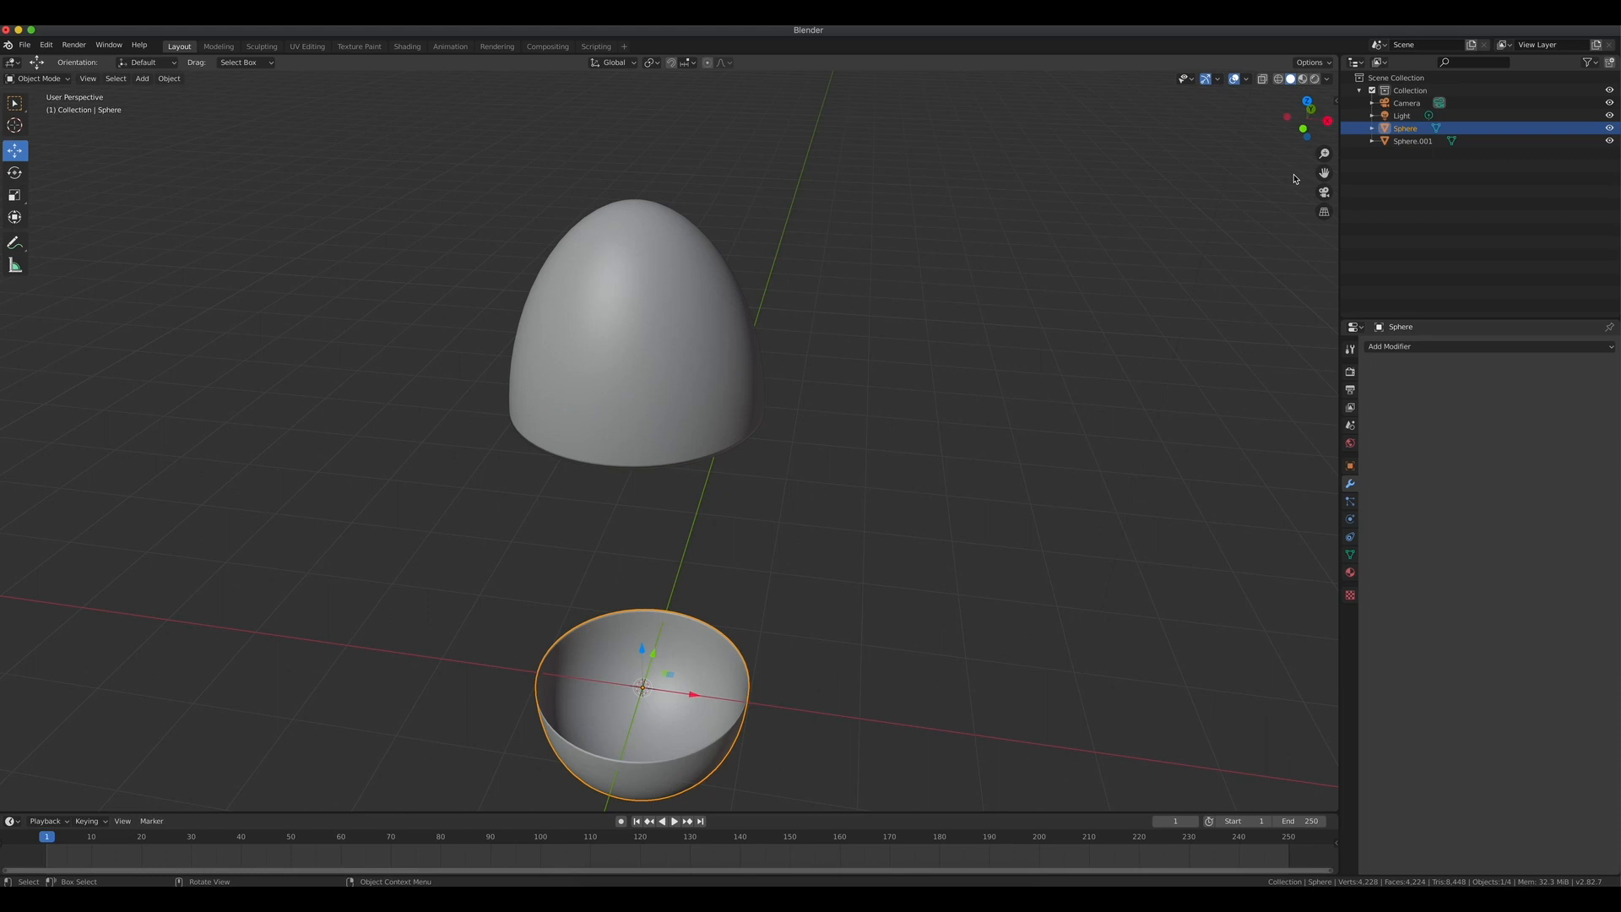
# In front view, select the upper half and move it down onto the lower half.
pyautogui.press('KP_1')
pyautogui.scroll(-2, 810, 427)
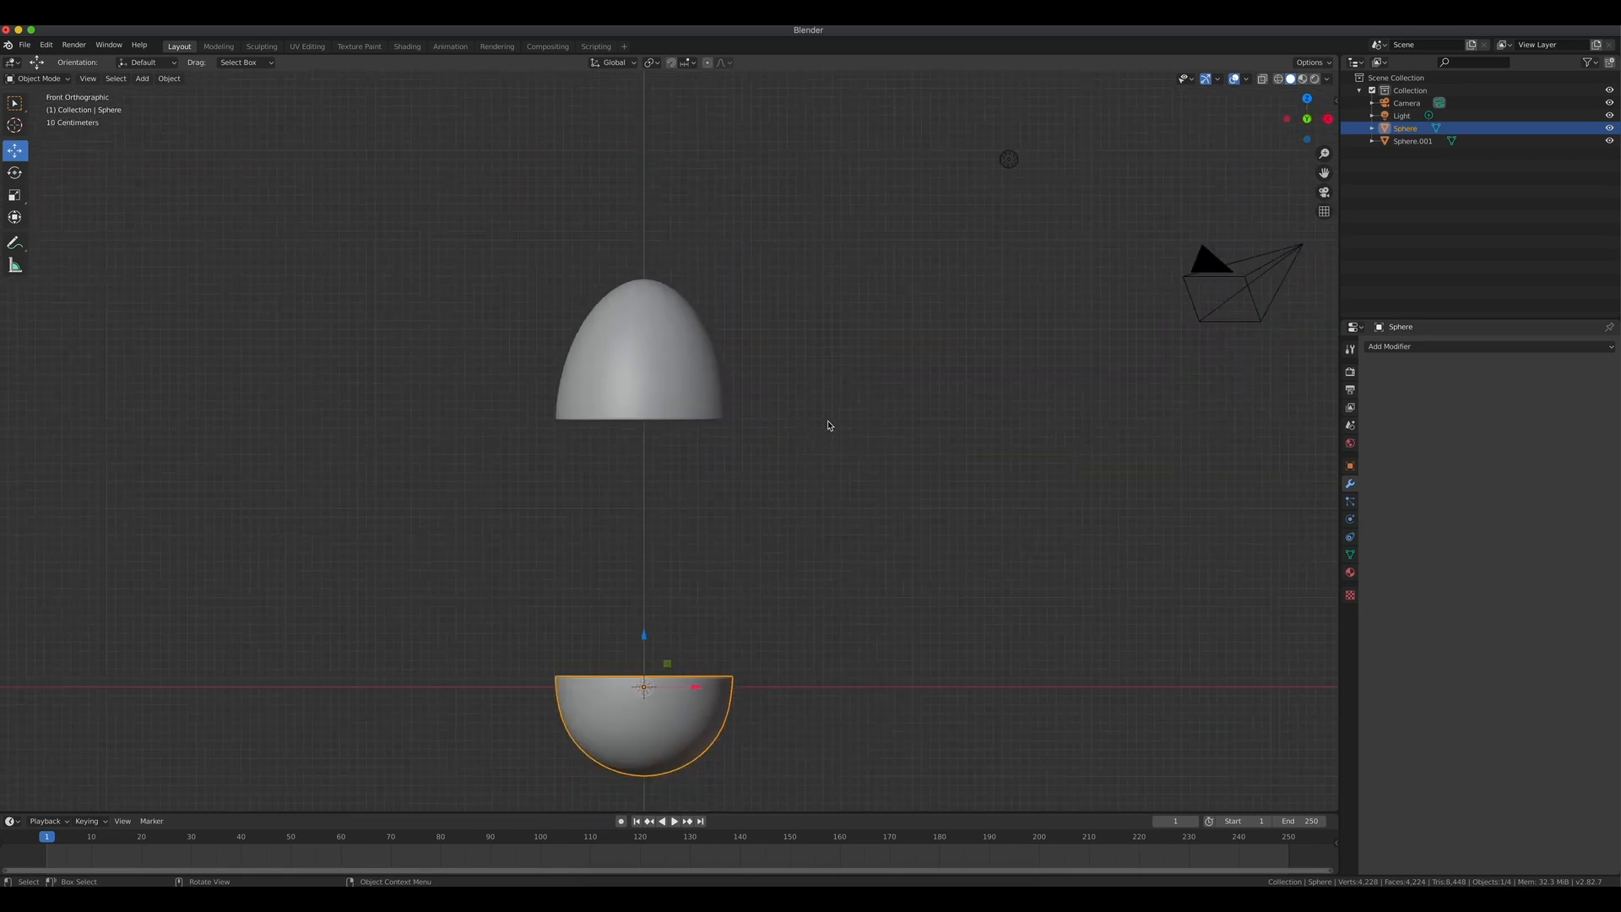
pyautogui.click(1412, 141)
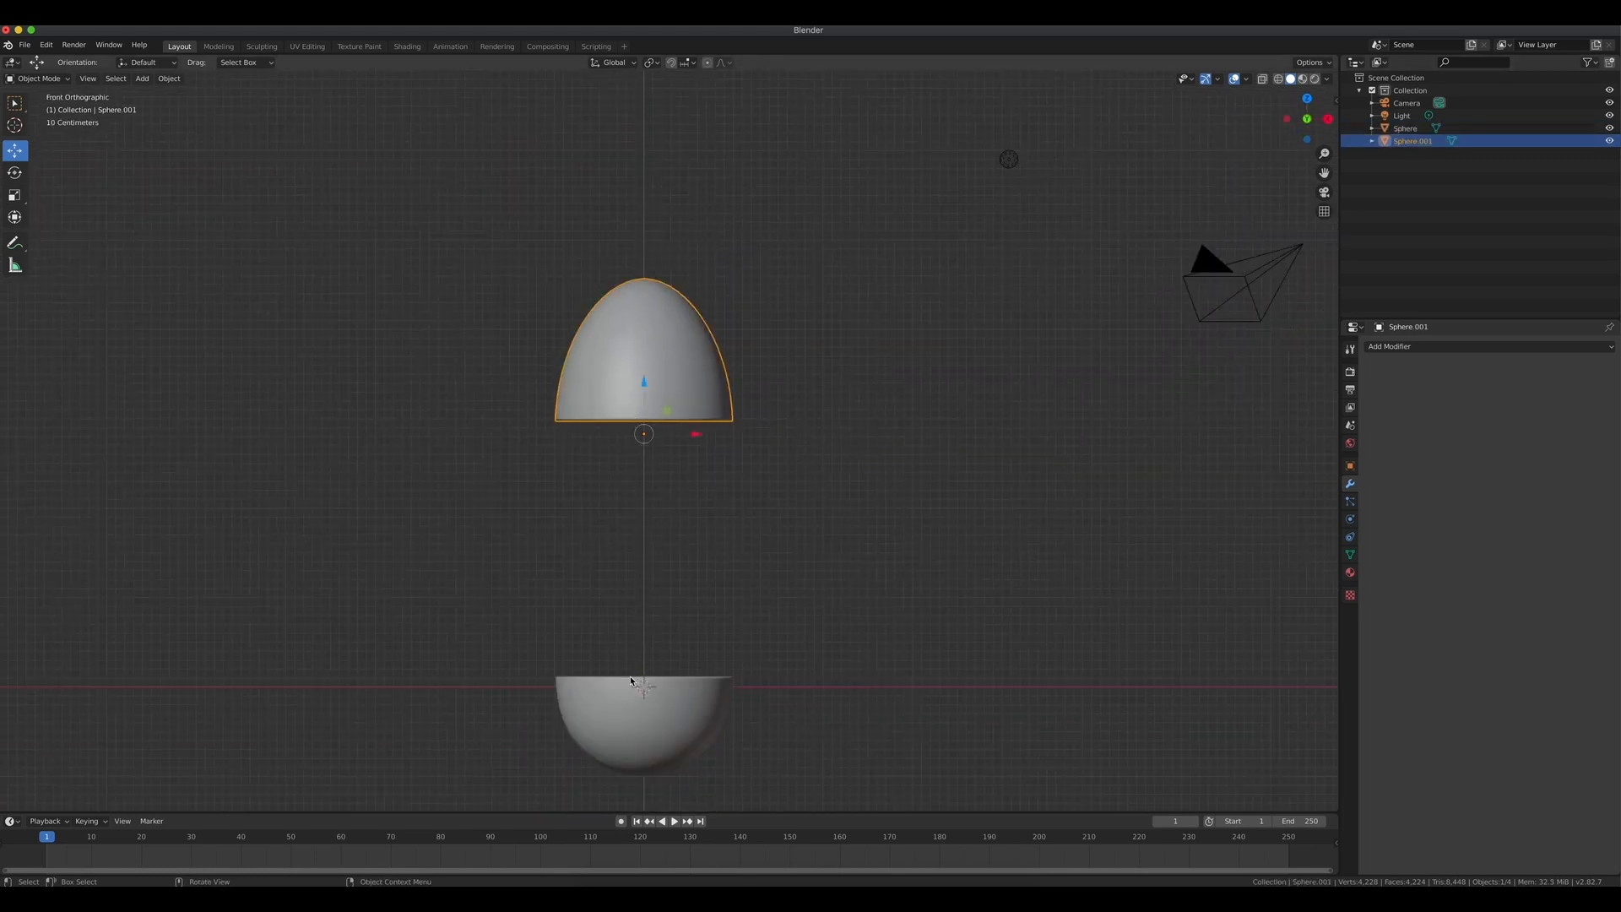
pyautogui.scroll(2, 634, 666)
pyautogui.moveTo(1324, 172); pyautogui.dragTo(1344, 29)
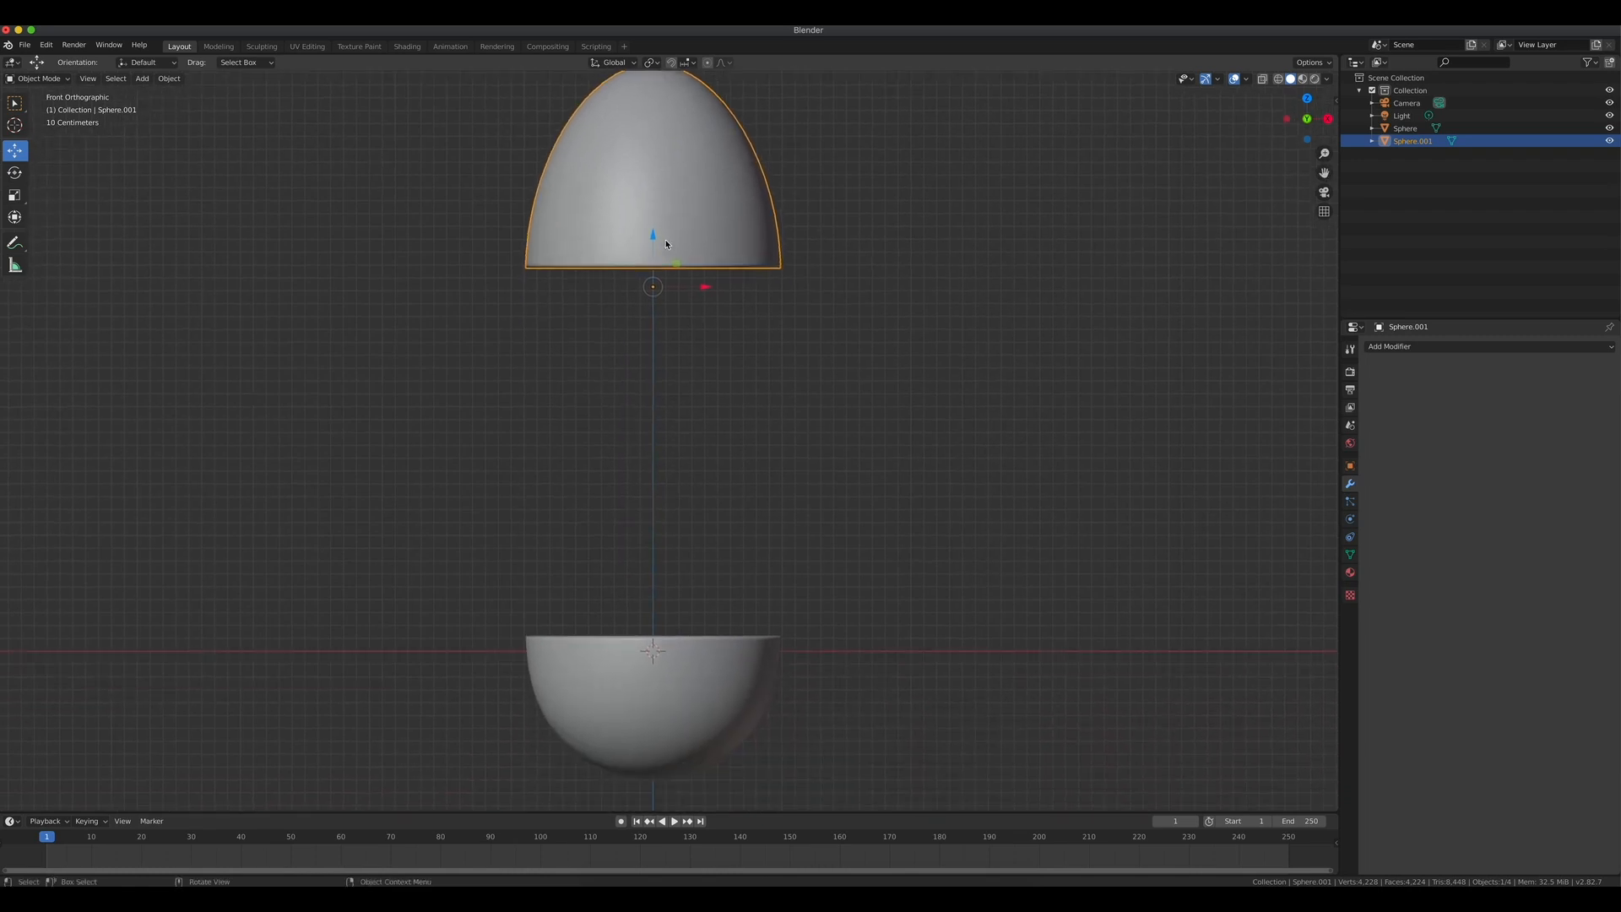
pyautogui.moveTo(652, 241); pyautogui.dragTo(645, 601)
# Nudge the upper half slightly lower so it sits just above the lower half, then deselect.
pyautogui.scroll(3, 662, 653)
pyautogui.moveTo(1325, 173); pyautogui.dragTo(1336, 0)
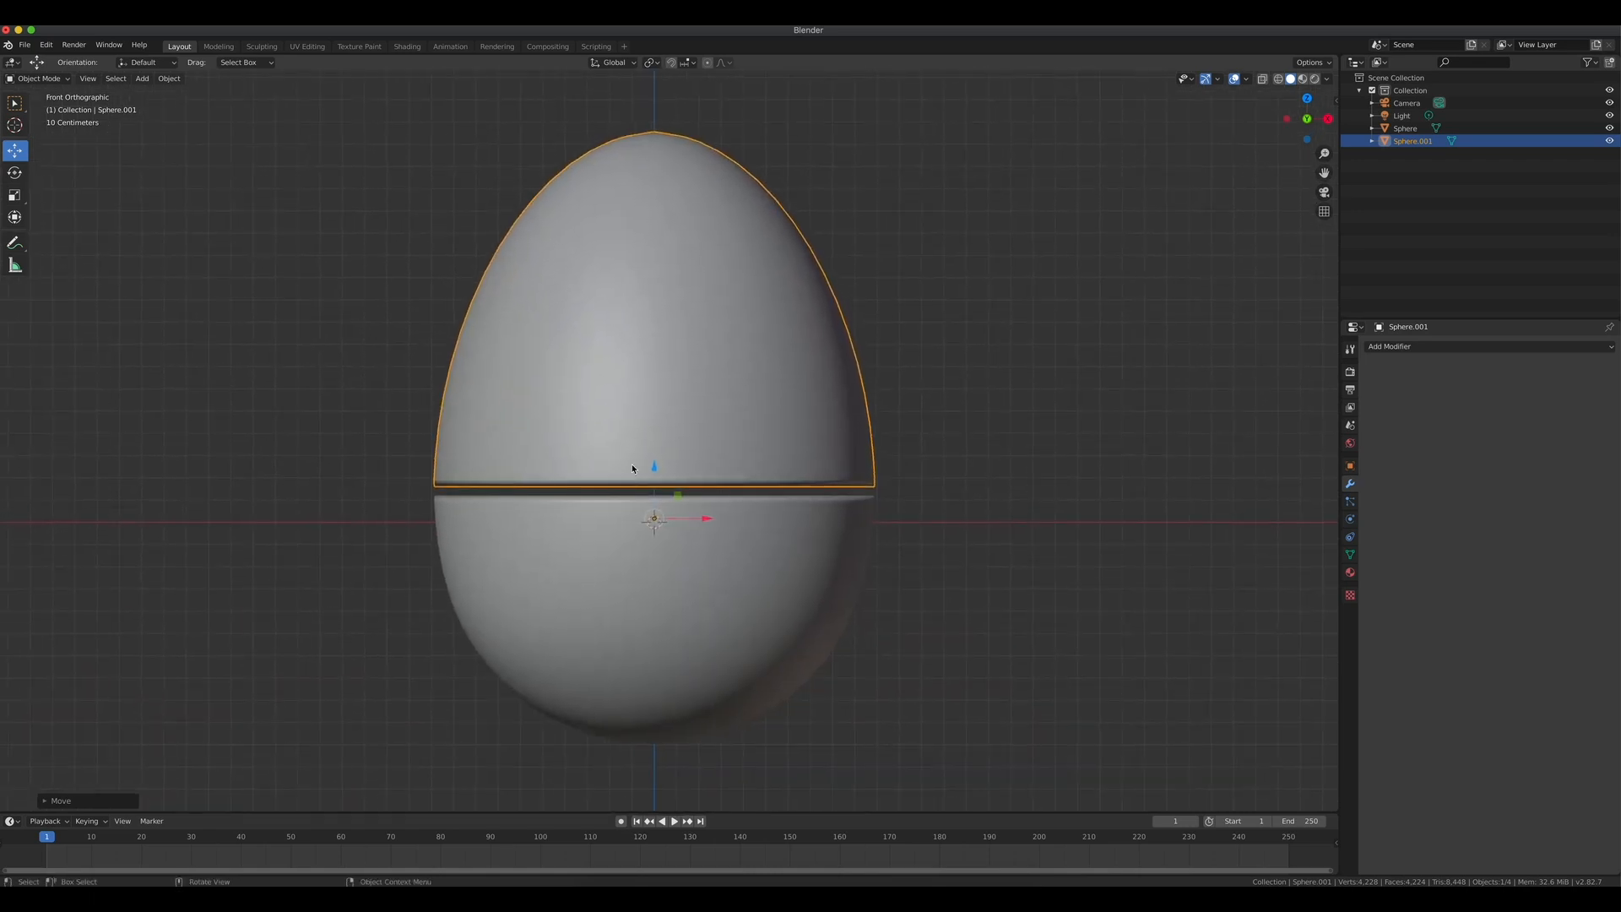
pyautogui.scroll(2, 680, 524)
pyautogui.moveTo(649, 507); pyautogui.dragTo(647, 516)
pyautogui.click(1103, 481)
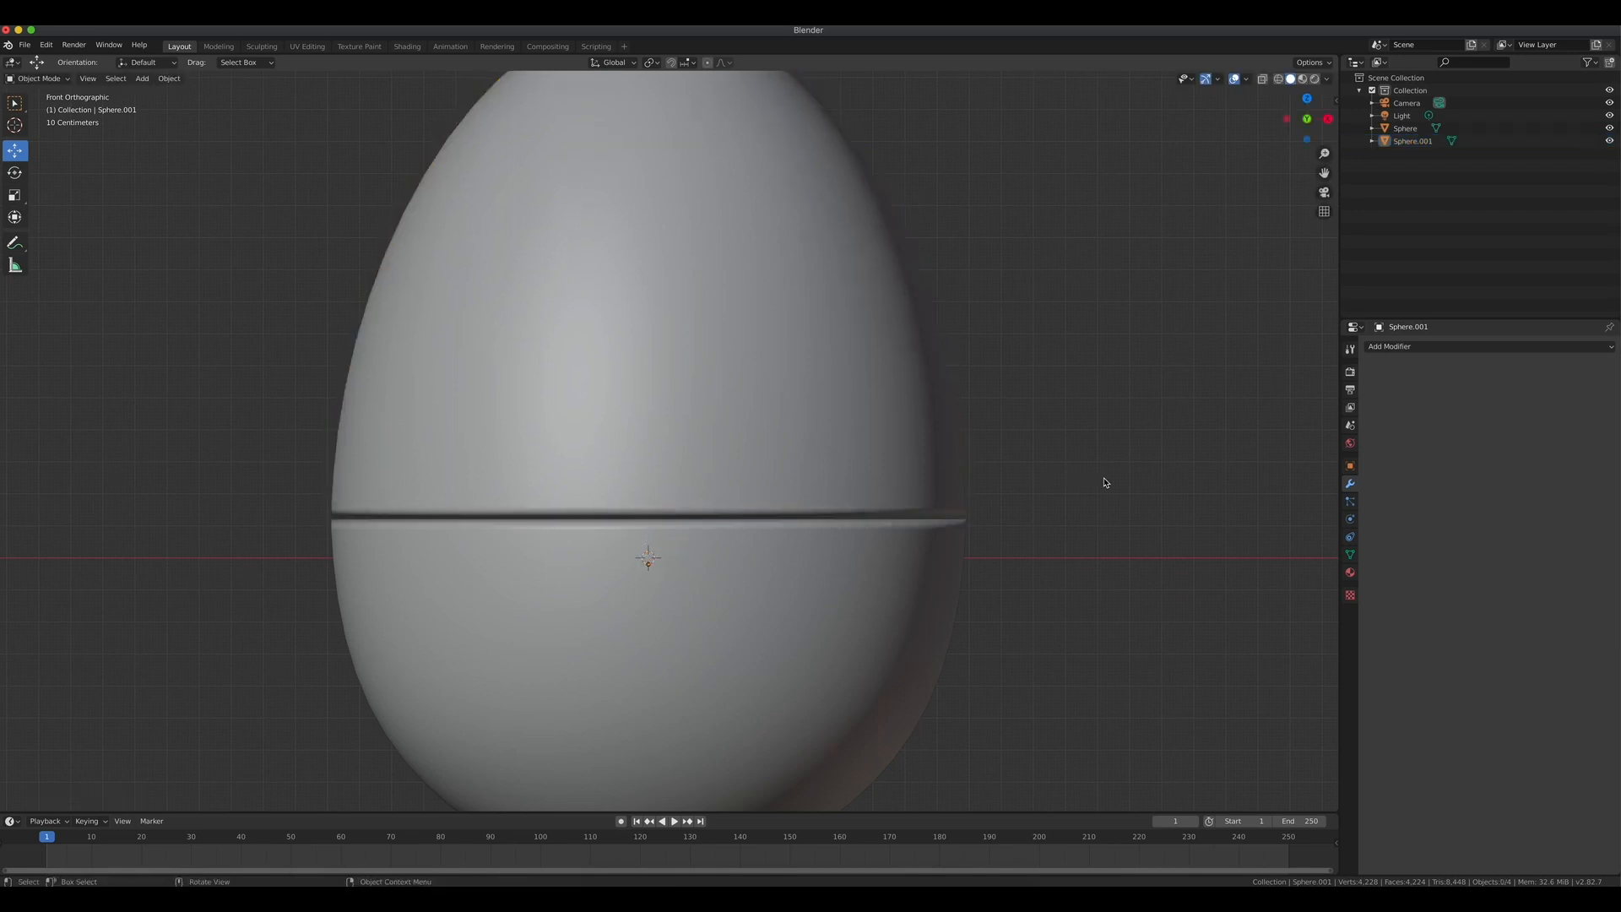
# Create a new material on the upper half and name it "blue egg".
pyautogui.scroll(-6, 1005, 565)
pyautogui.moveTo(986, 503); pyautogui.dragTo(879, 509, button='middle')
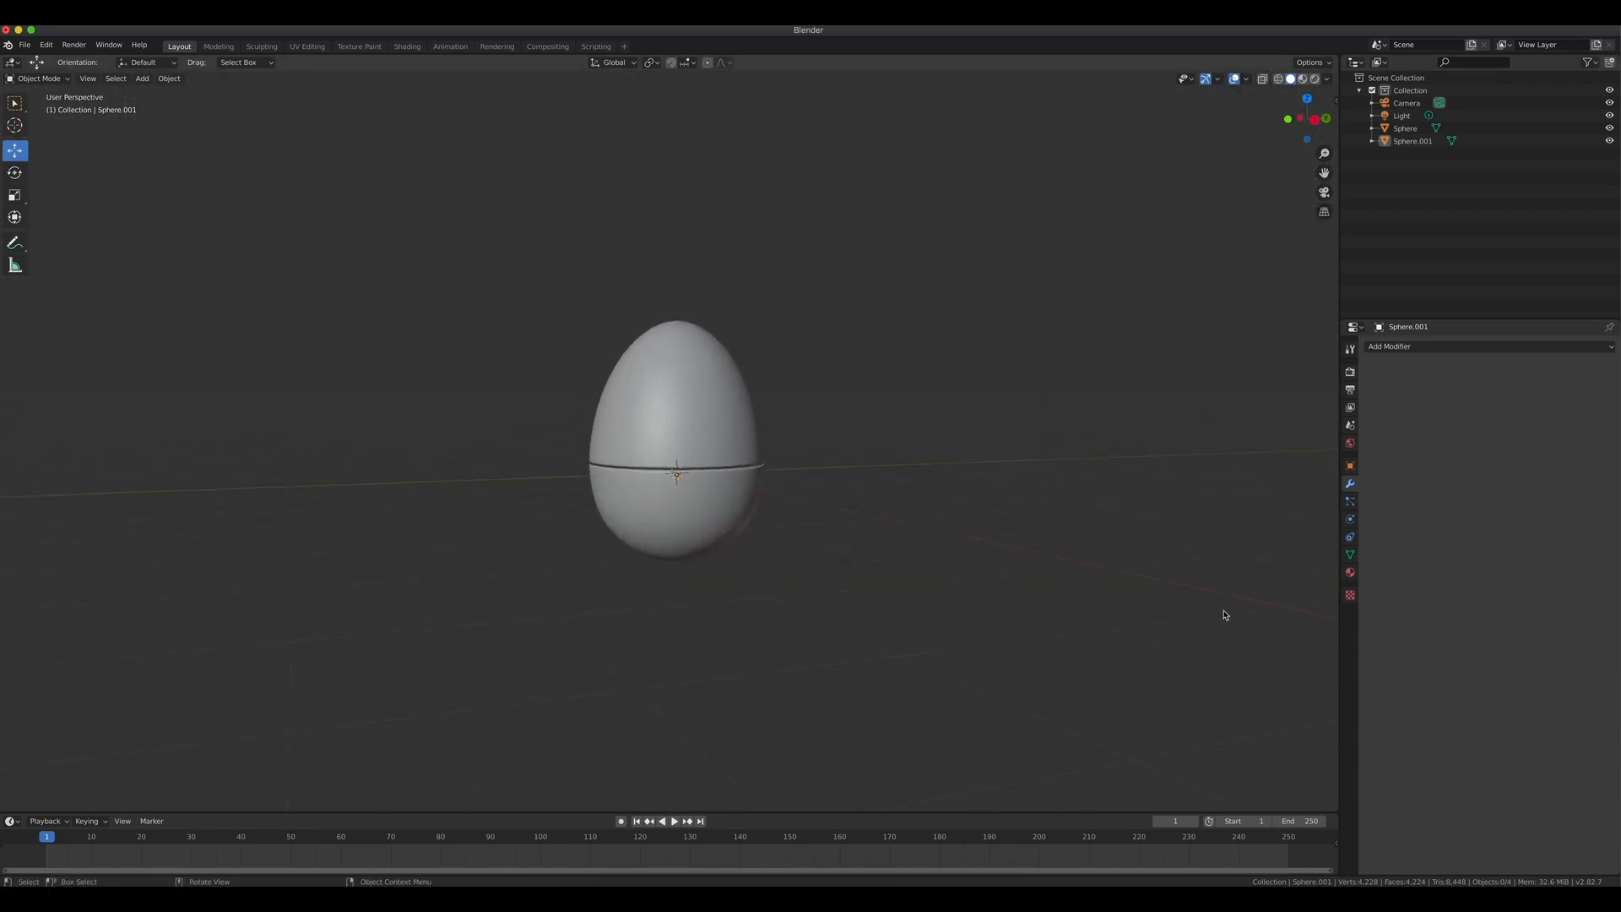
pyautogui.click(1350, 572)
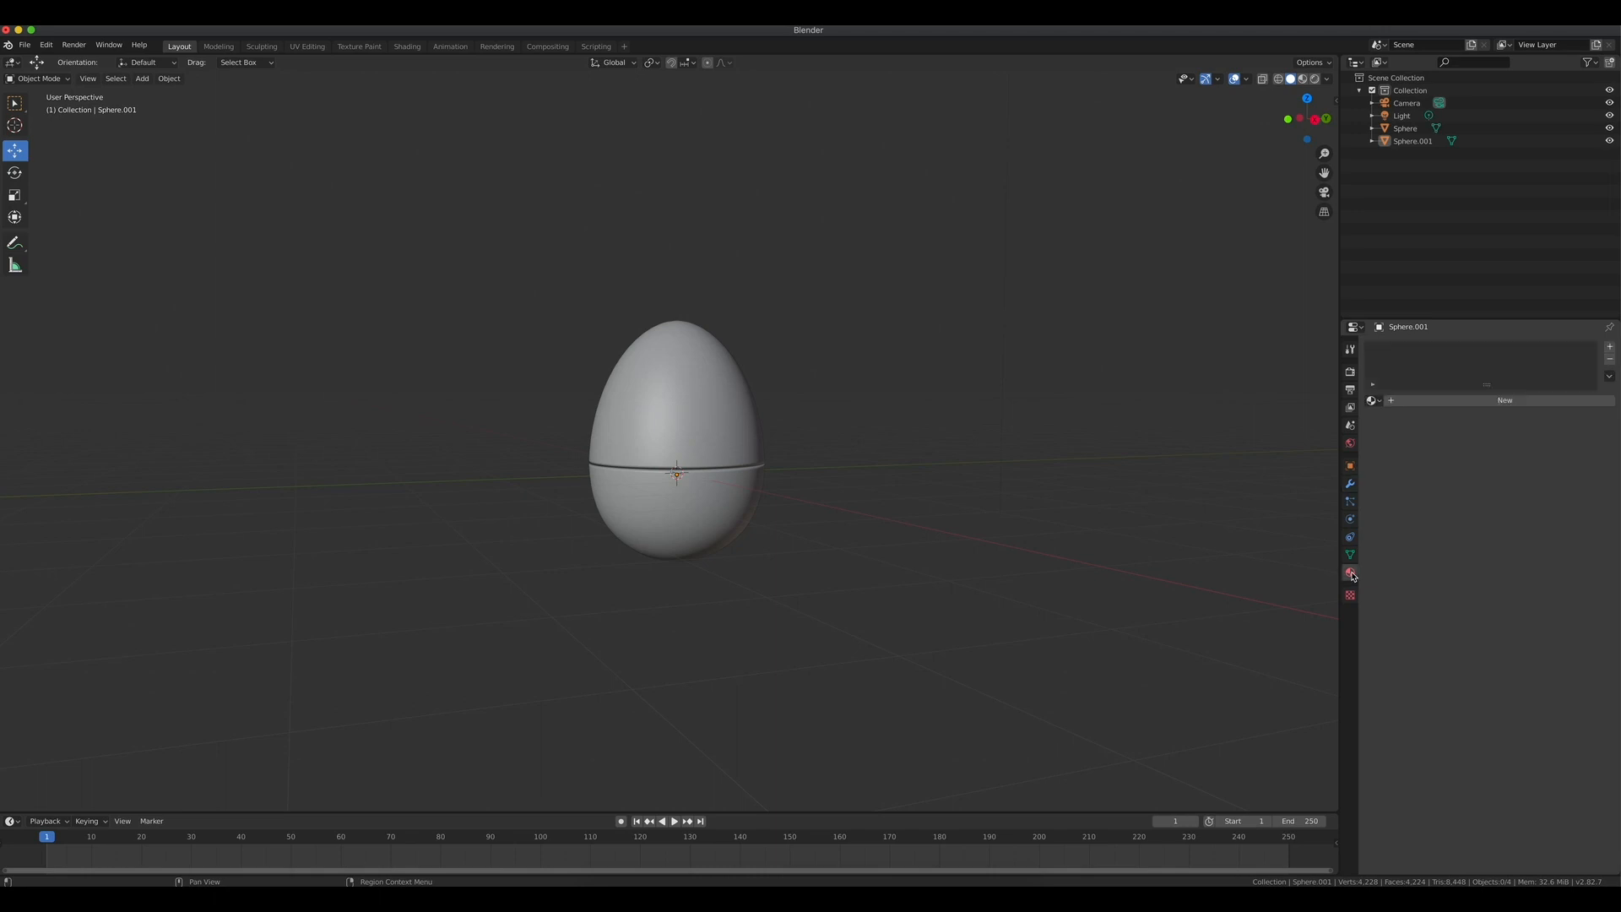
pyautogui.click(1509, 401)
pyautogui.click(1420, 402)
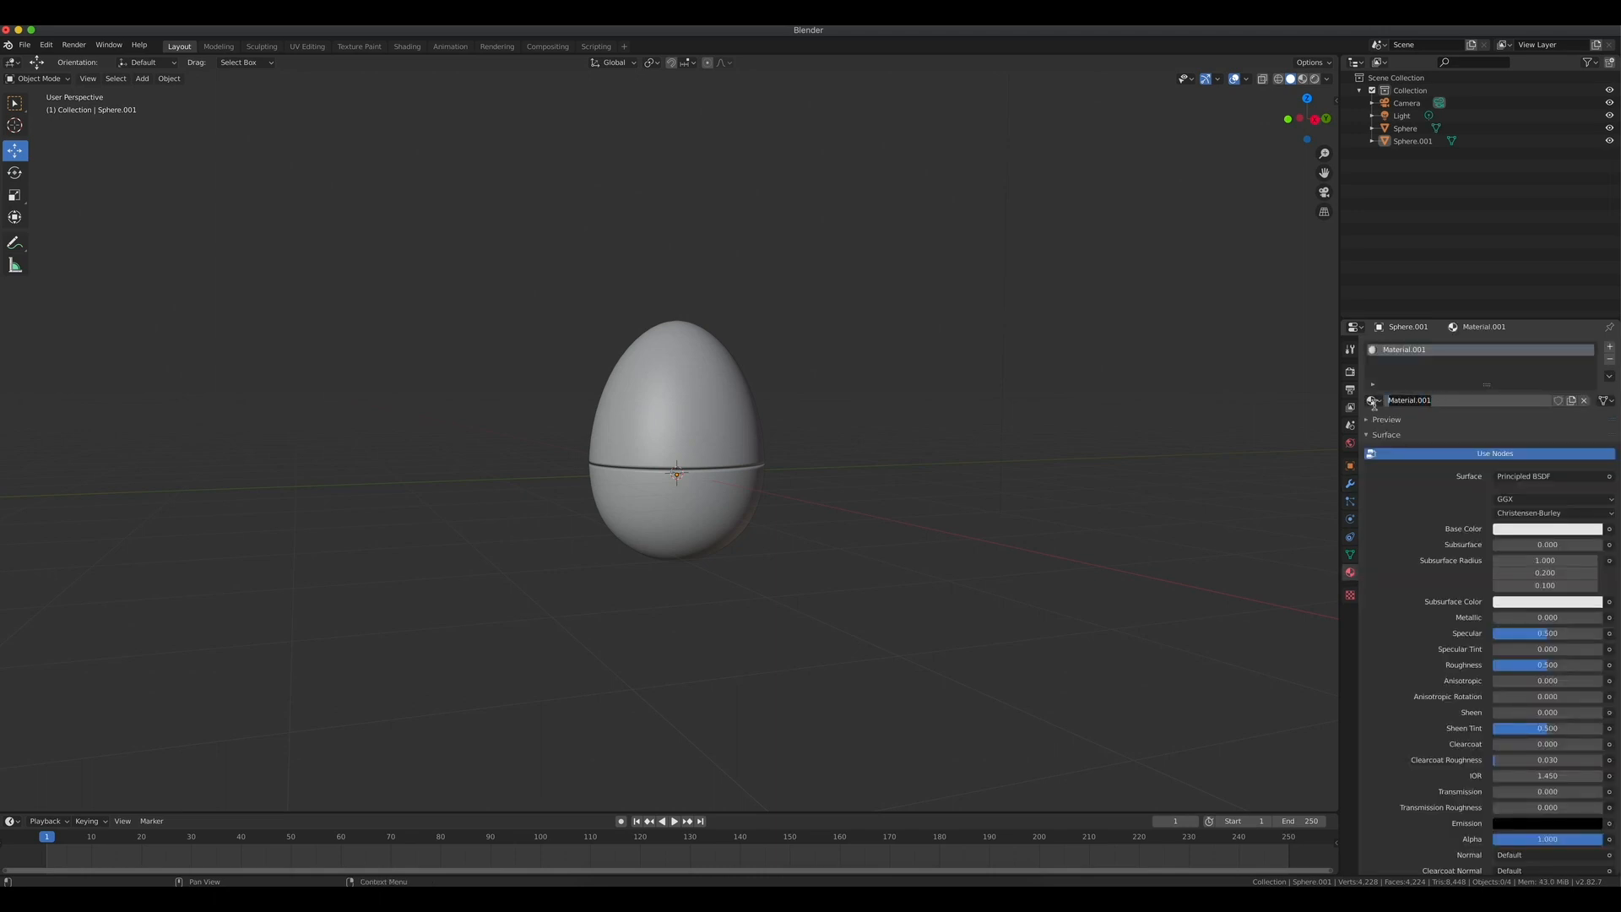
pyautogui.write('blue egg')
pyautogui.press('Return')
# Set the material's base color to blue and switch the viewport to material preview shading.
pyautogui.click(1526, 530)
pyautogui.moveTo(1537, 408); pyautogui.dragTo(1578, 371)
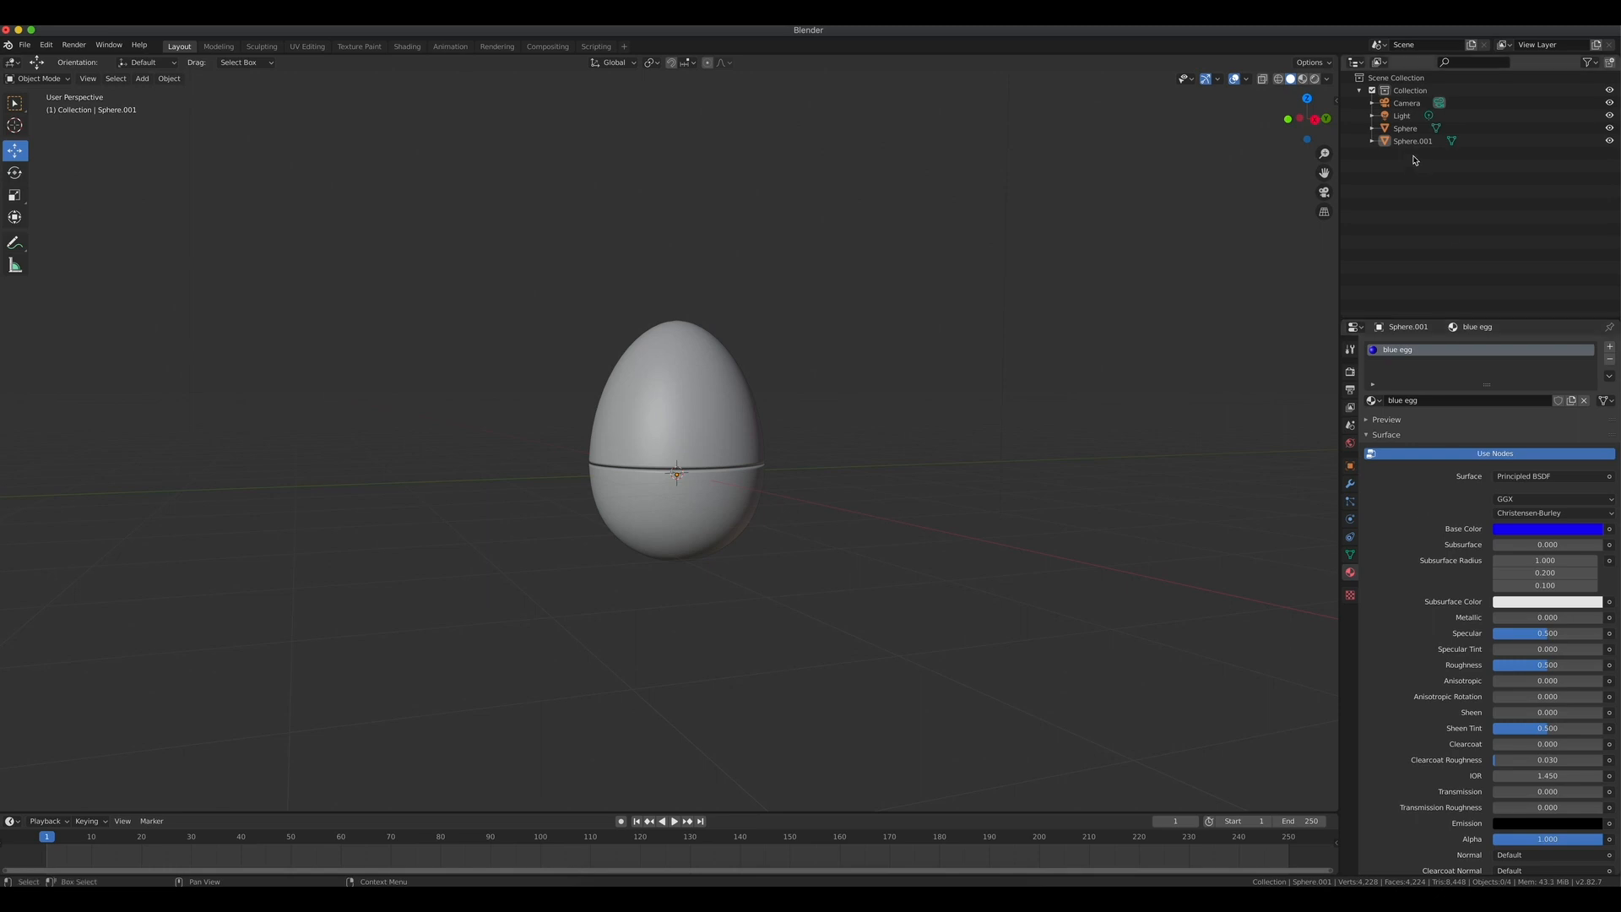
pyautogui.click(1304, 79)
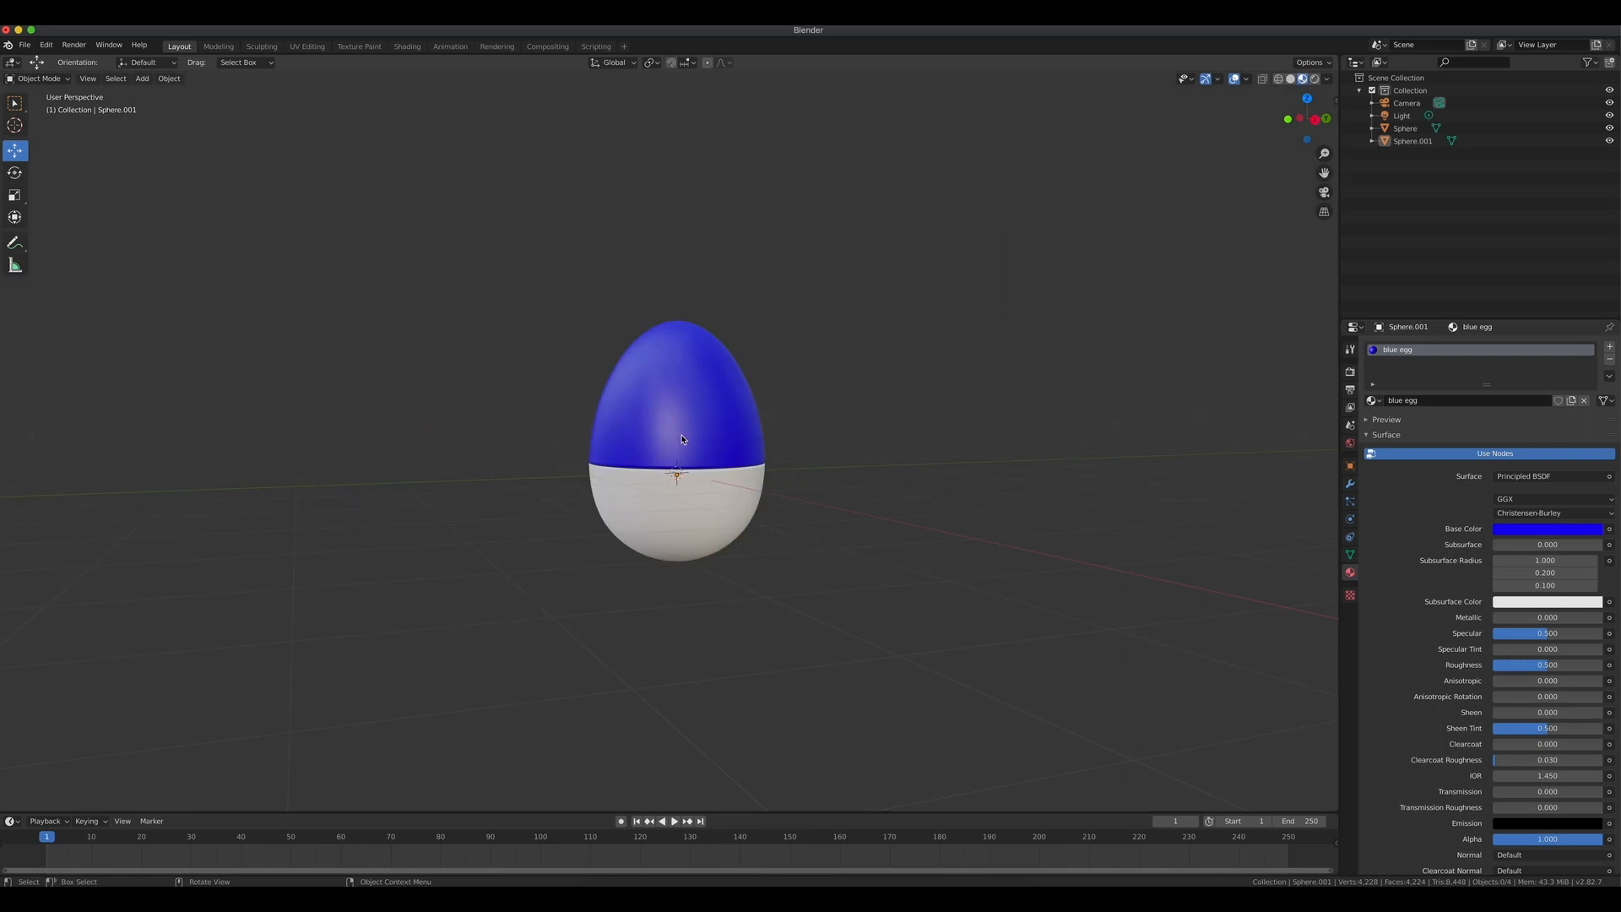
# Assign the "blue egg" material to the lower half and switch the viewport to rendered shading.
pyautogui.click(1403, 129)
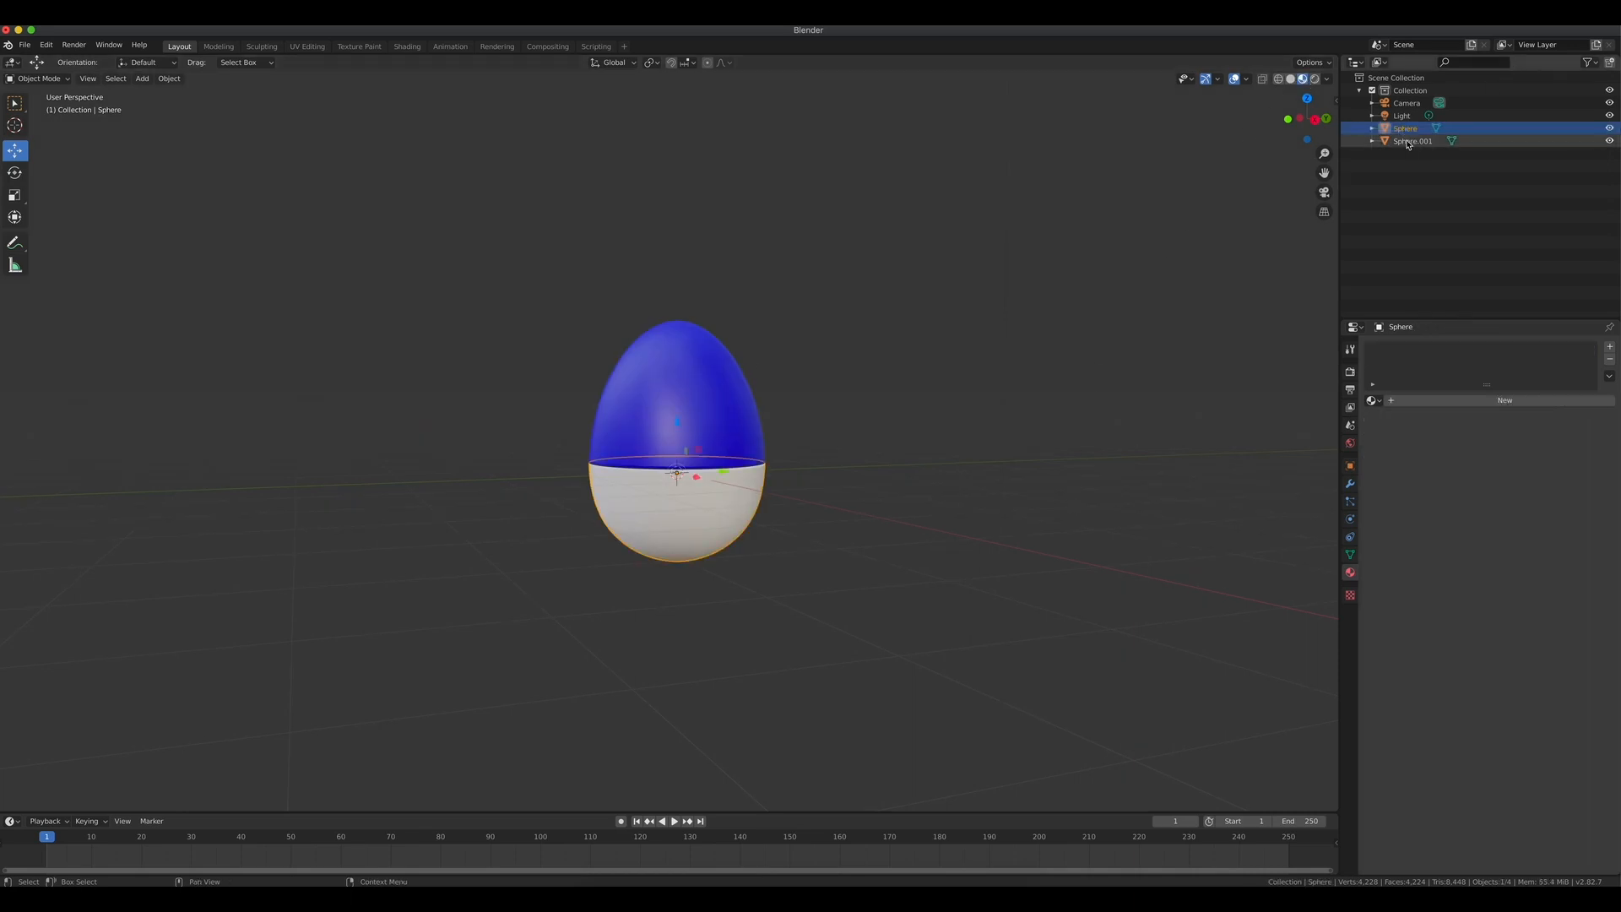
pyautogui.click(1372, 400)
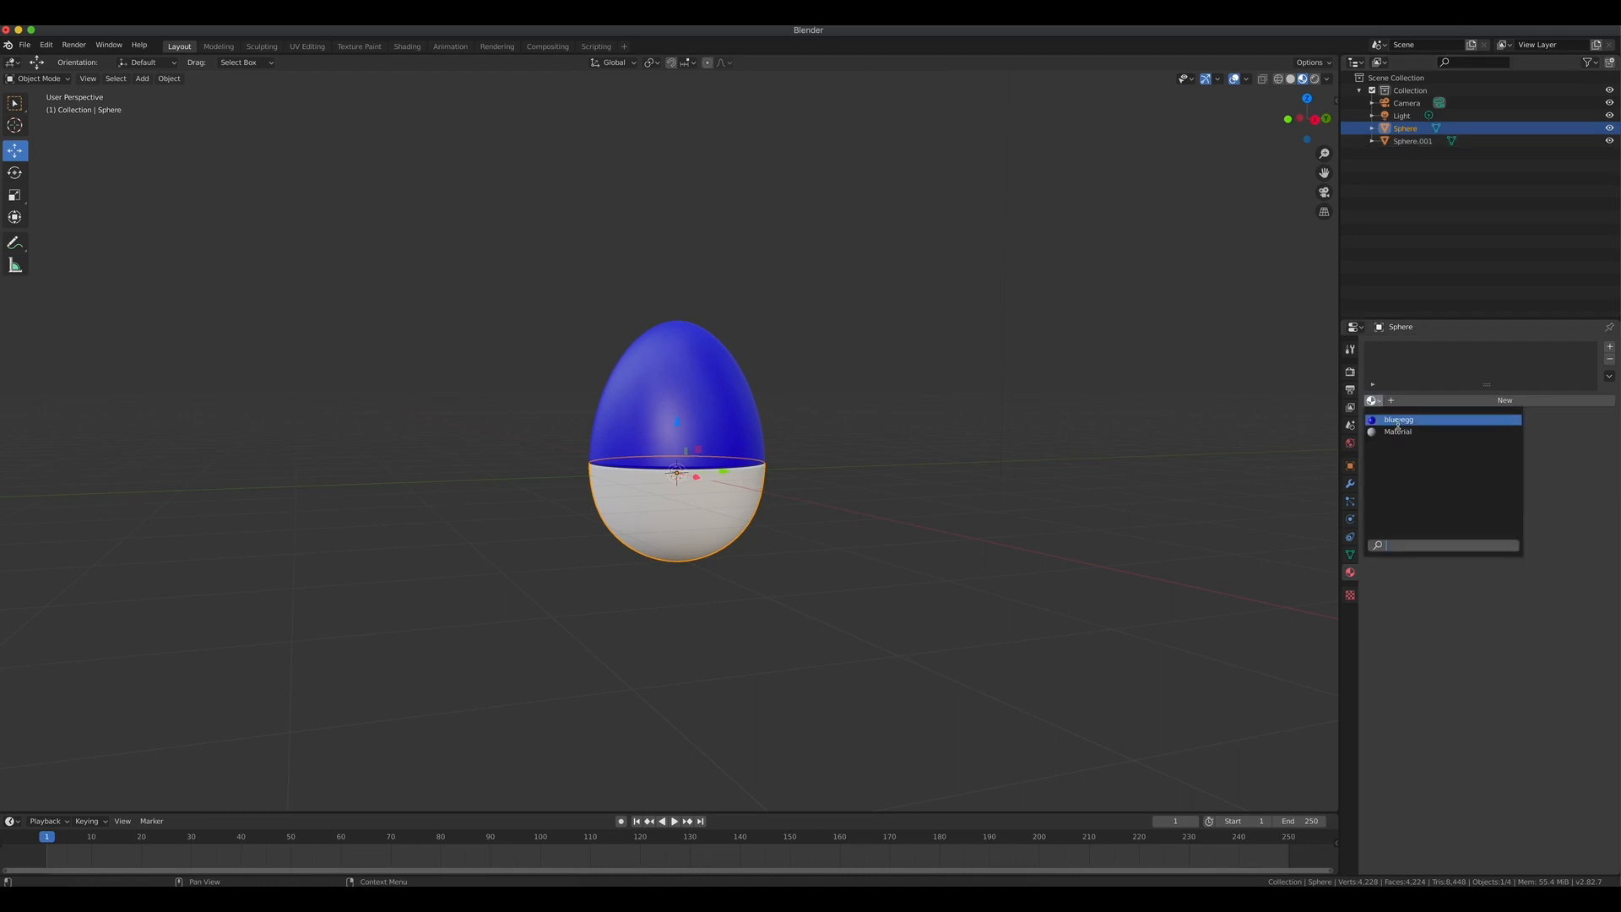
pyautogui.click(1398, 421)
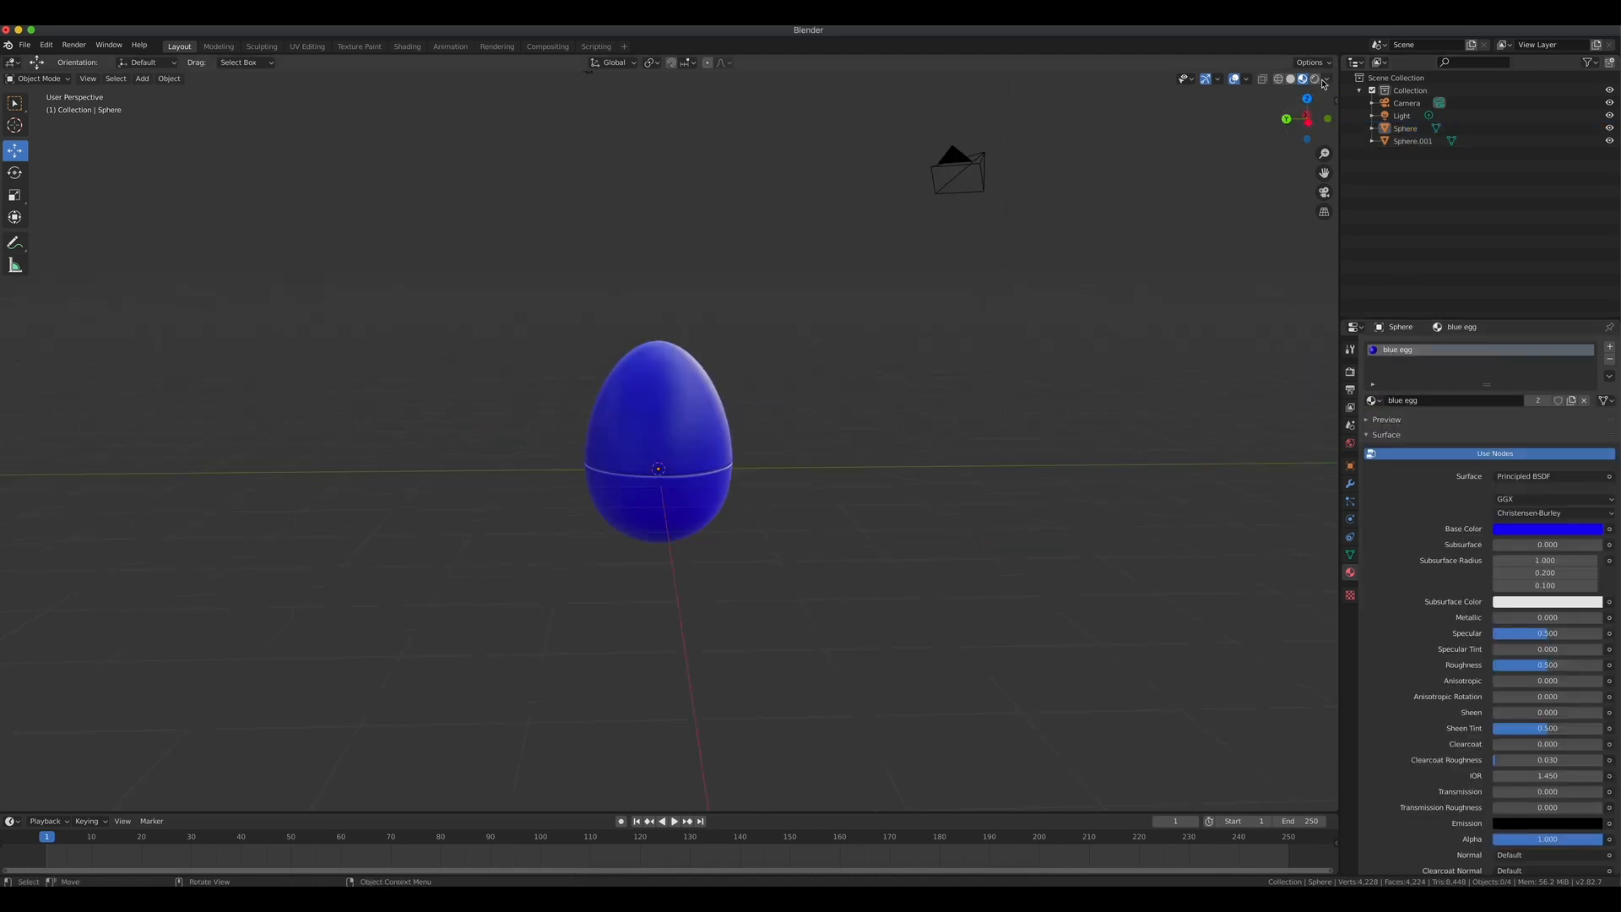
pyautogui.click(1315, 79)
pyautogui.moveTo(892, 477); pyautogui.dragTo(1168, 453, button='middle')
pyautogui.scroll(4, 974, 537)
pyautogui.scroll(-2, 973, 538)
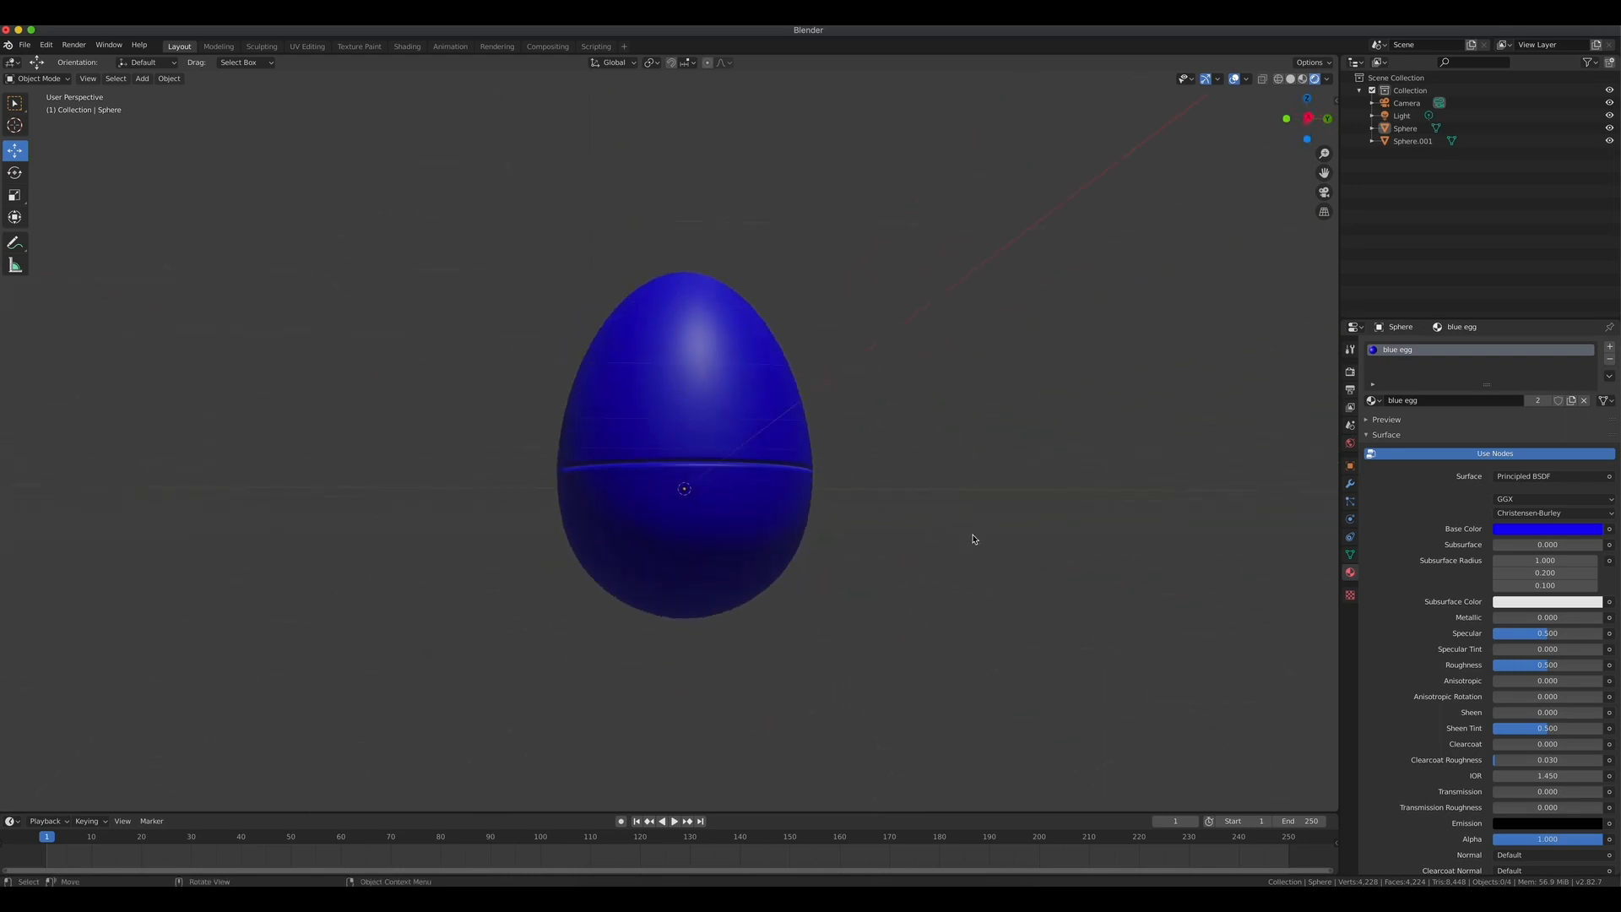
# Export the egg model as a Wavefront (.obj) file, browsing to the Desktop folder.
pyautogui.moveTo(979, 509); pyautogui.dragTo(922, 509, button='middle')
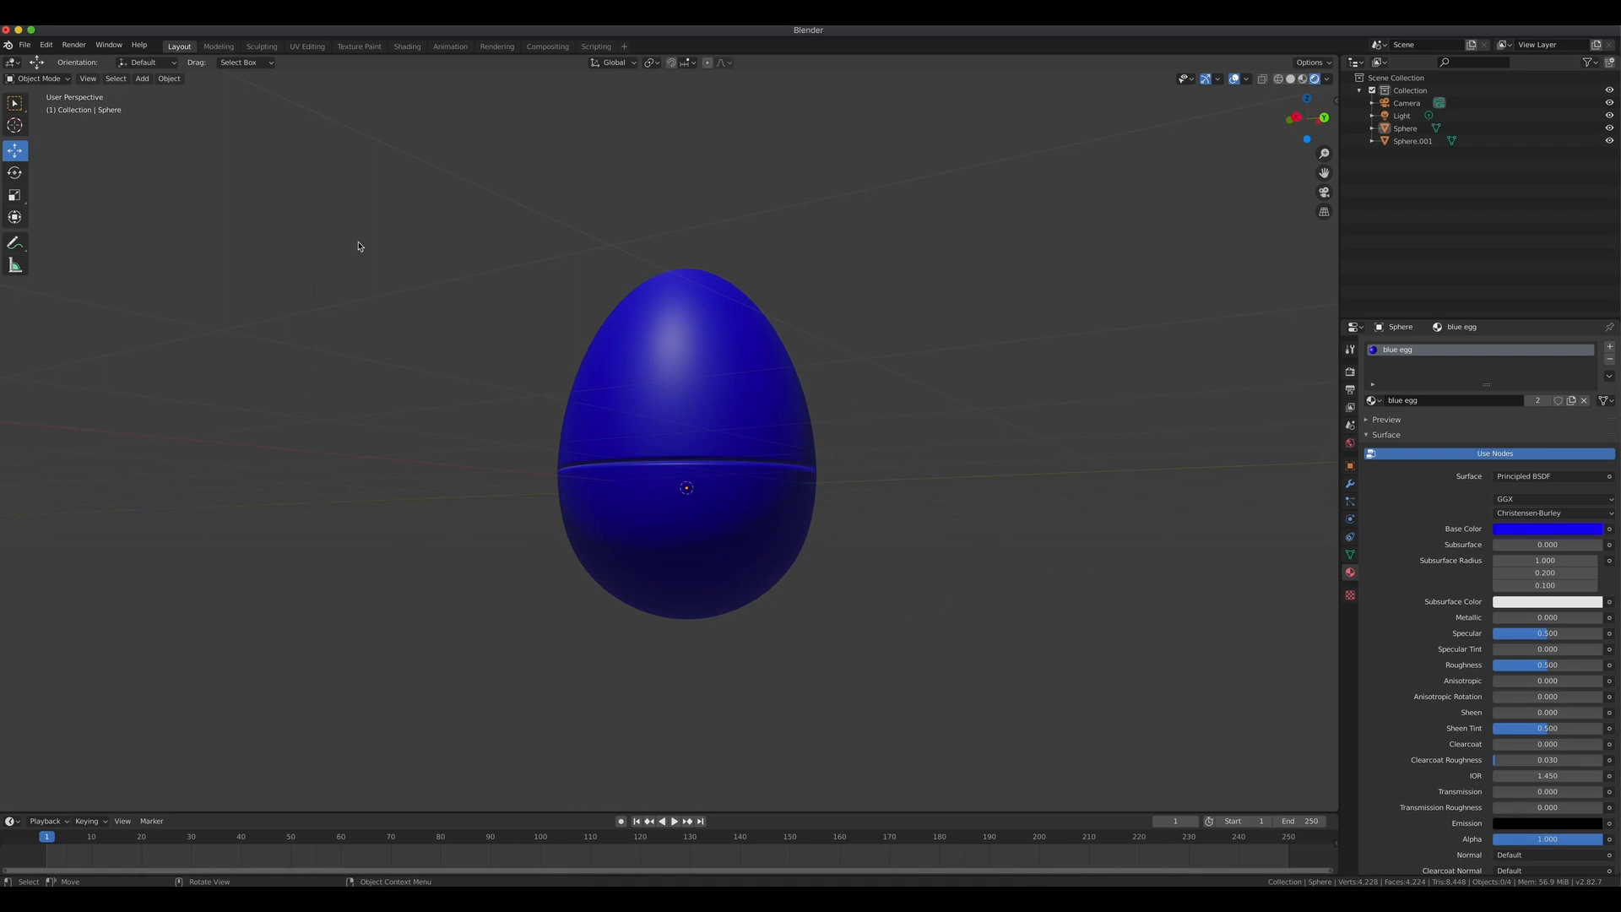
pyautogui.click(26, 46)
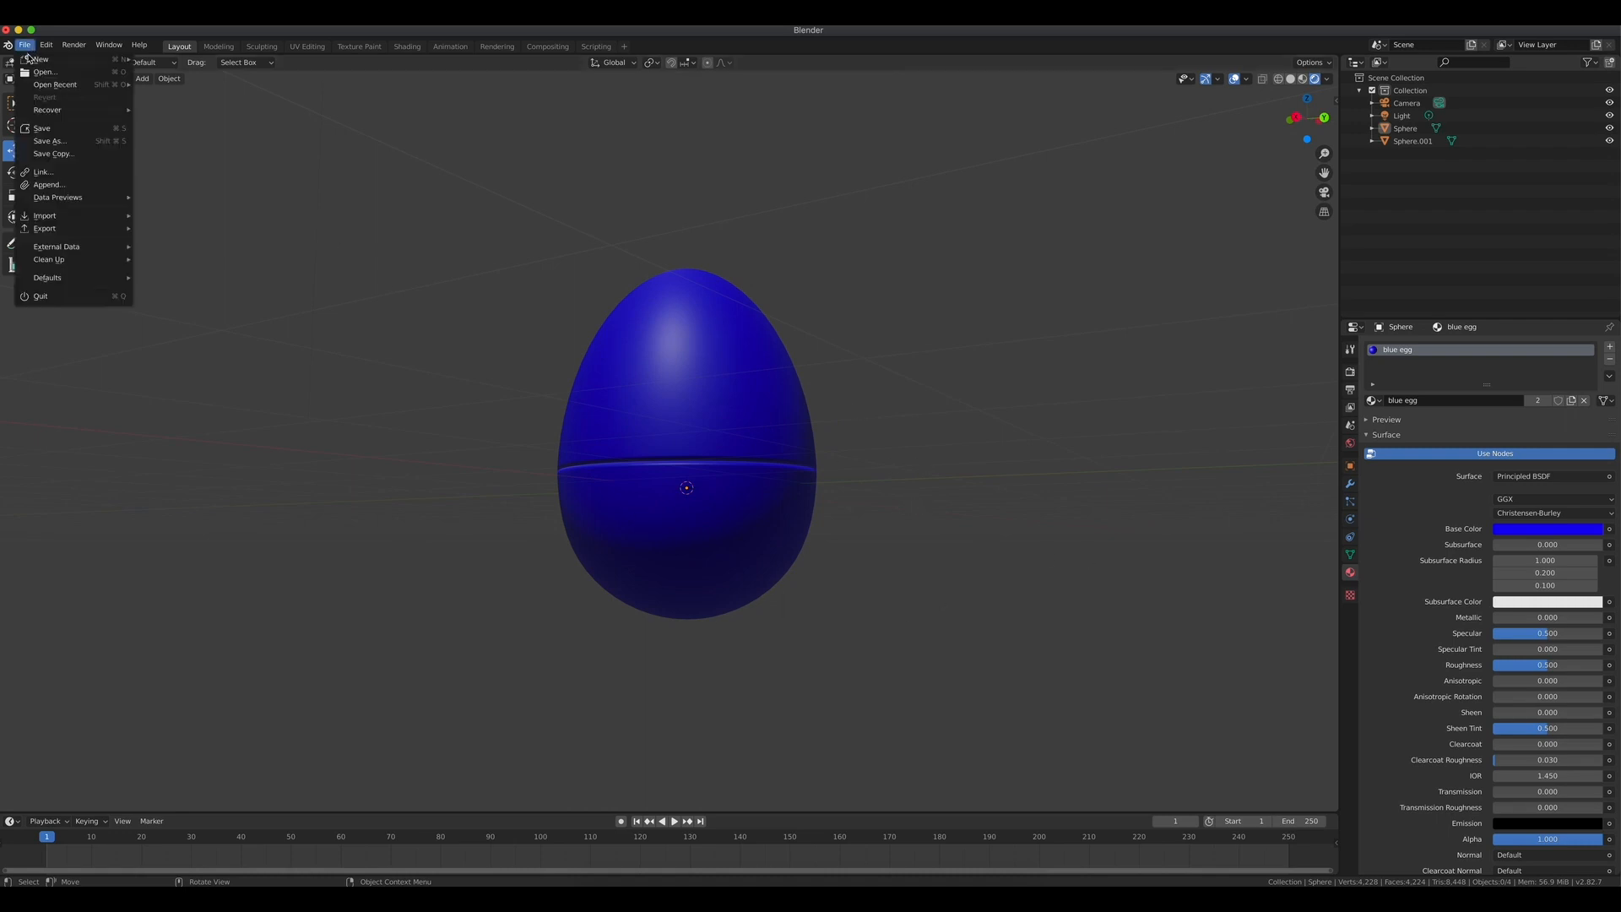
pyautogui.moveTo(47, 229)
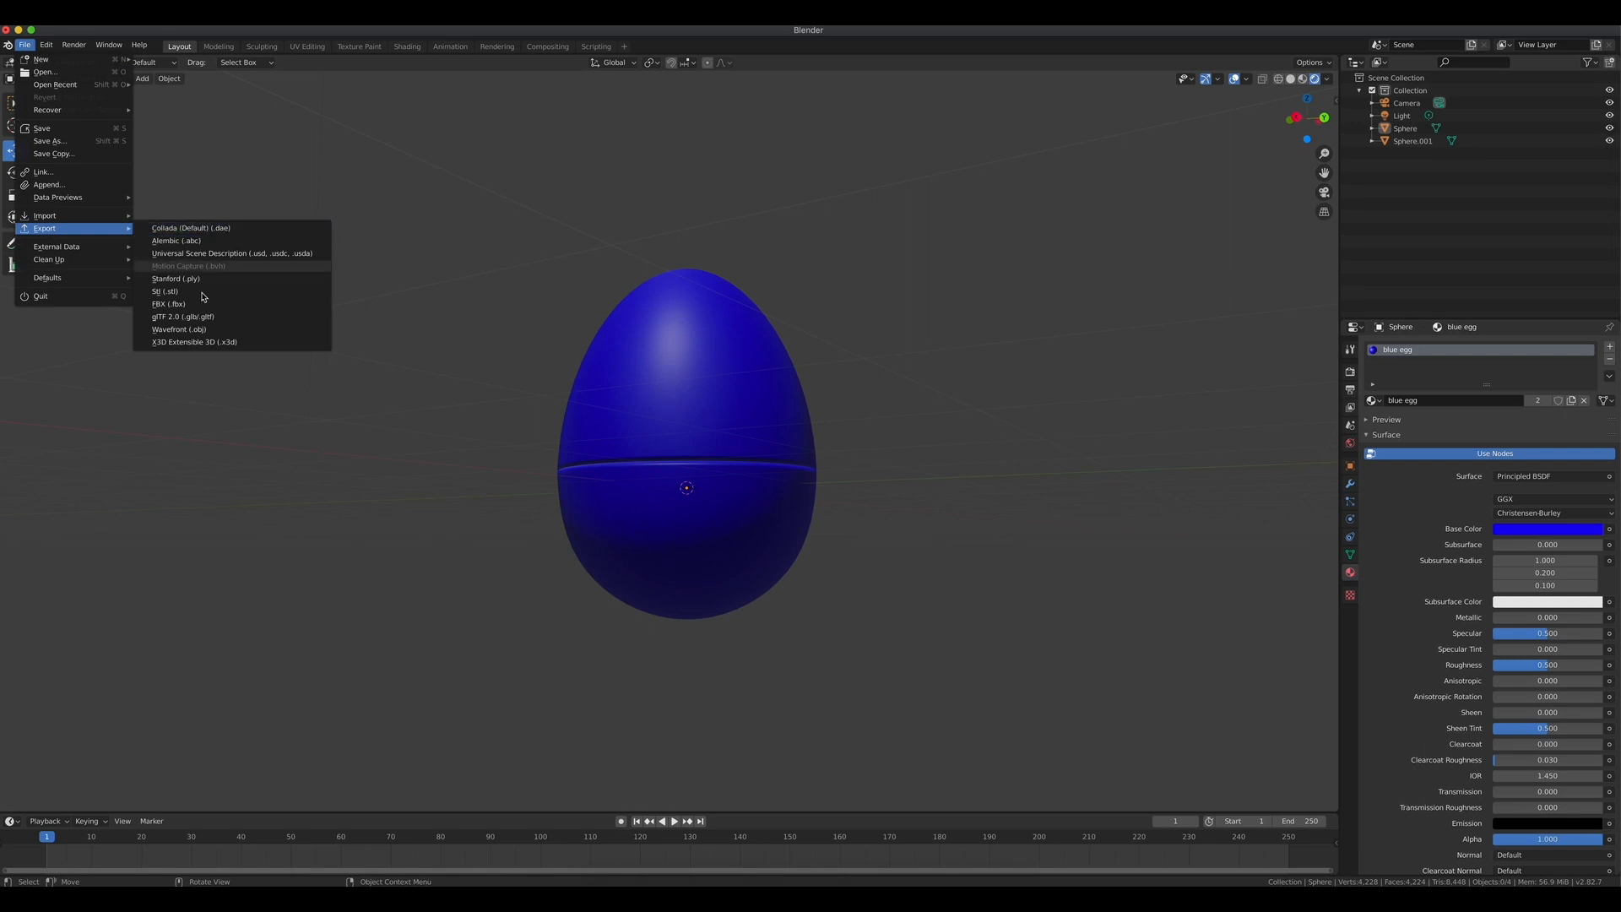
pyautogui.click(184, 330)
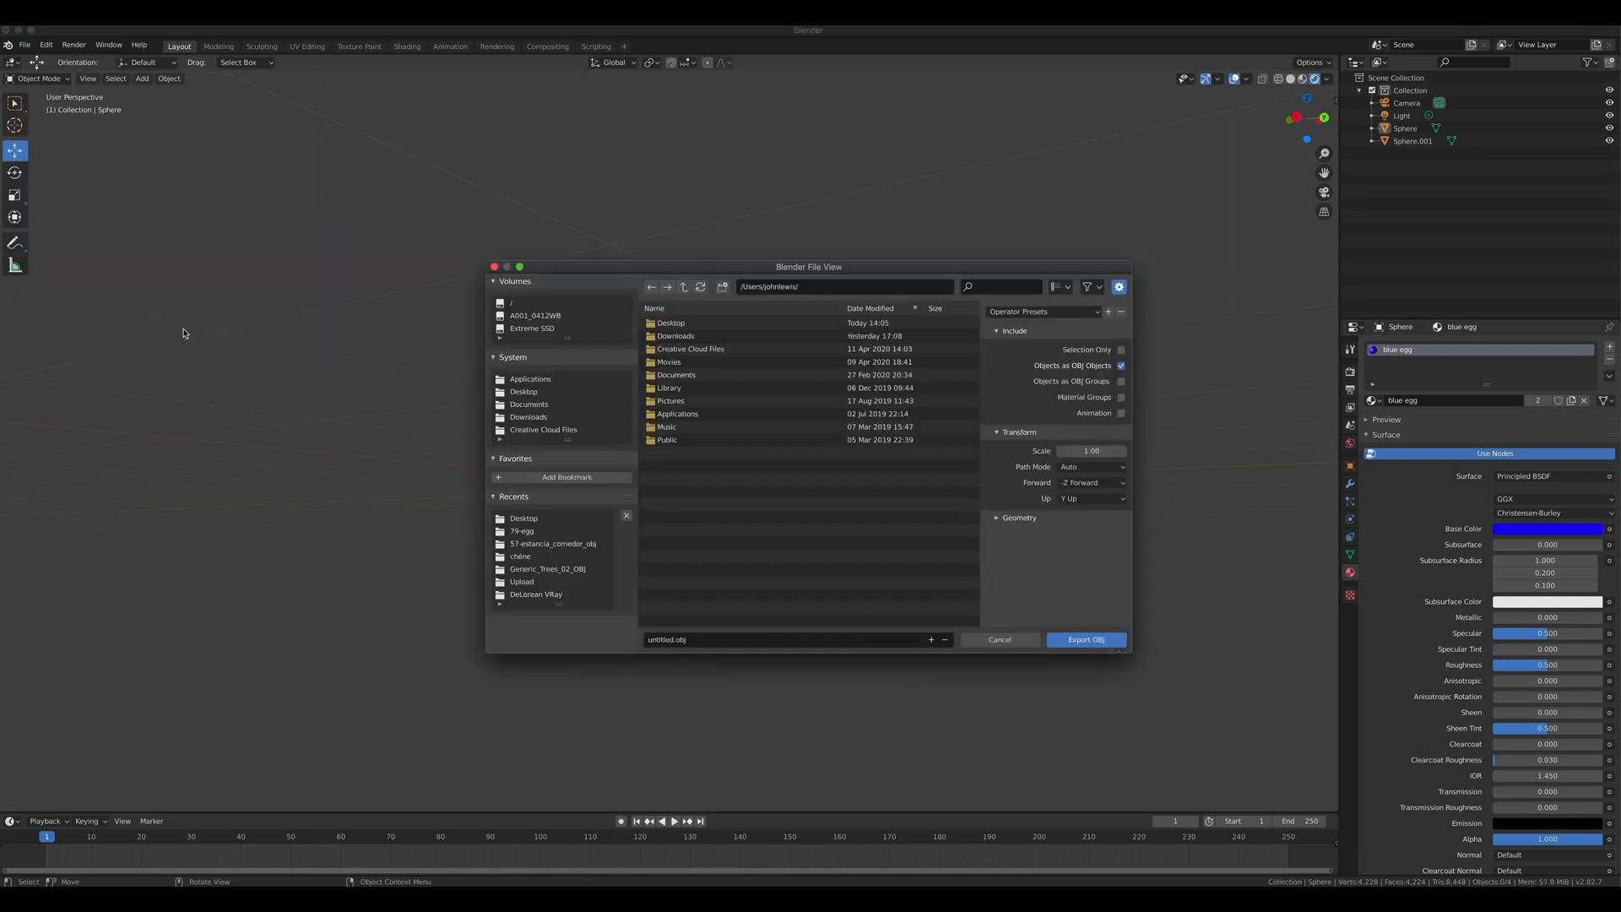
pyautogui.click(667, 327)
pyautogui.doubleClick(667, 328)
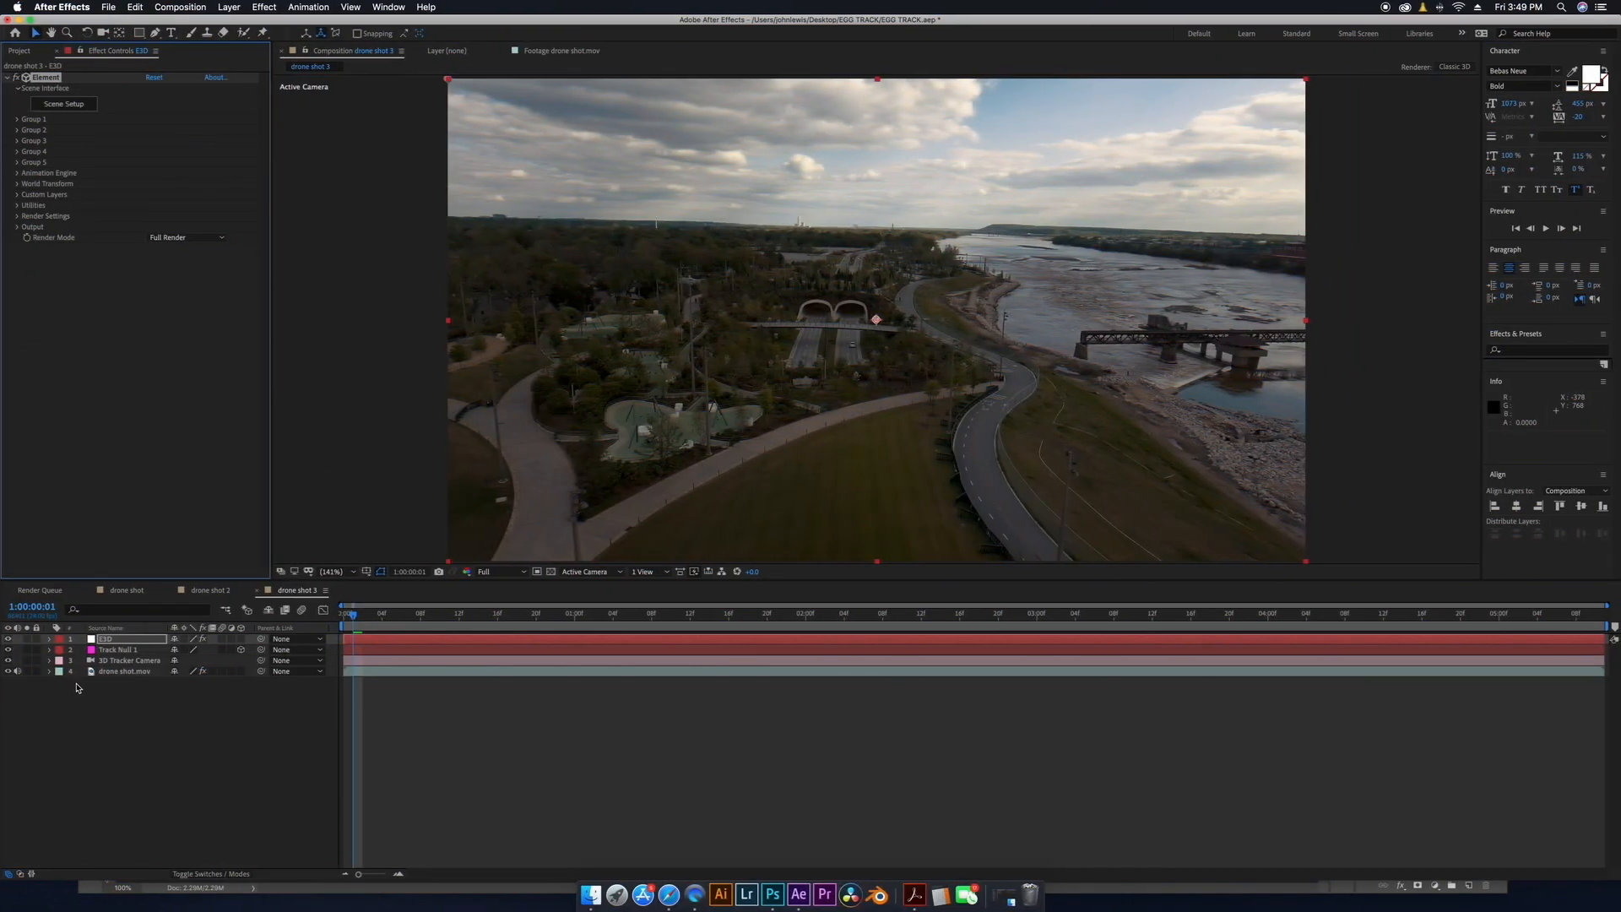
# Open Element's Scene Setup and import EGG TUTORIAL.obj as a 3D object, adjusting the Load Material option.
pyautogui.click(61, 108)
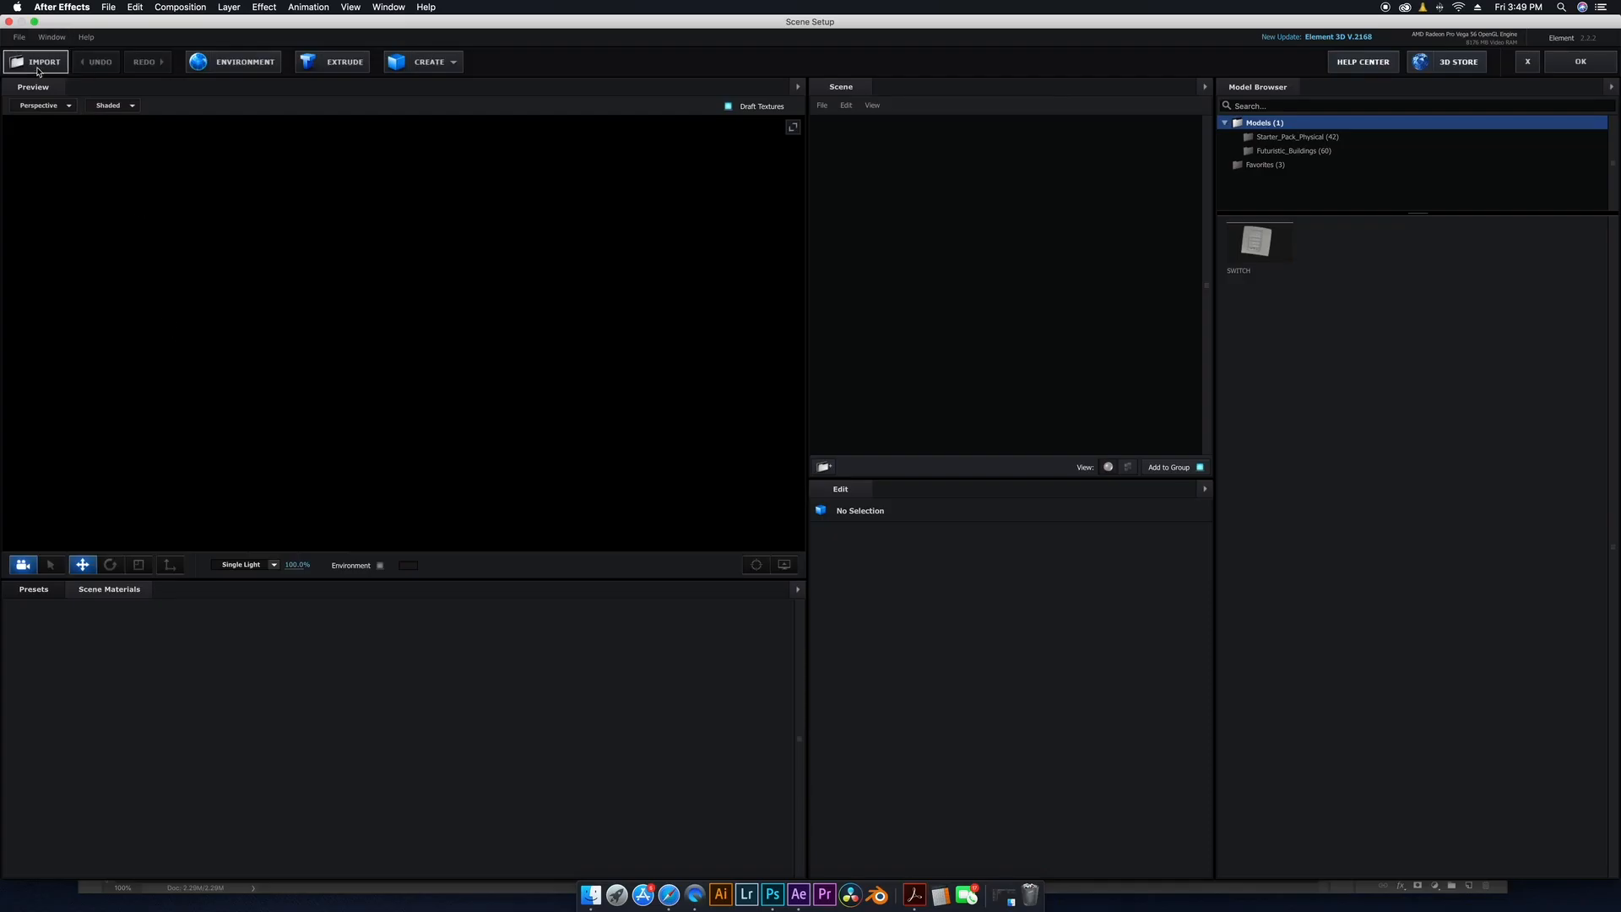
pyautogui.click(38, 63)
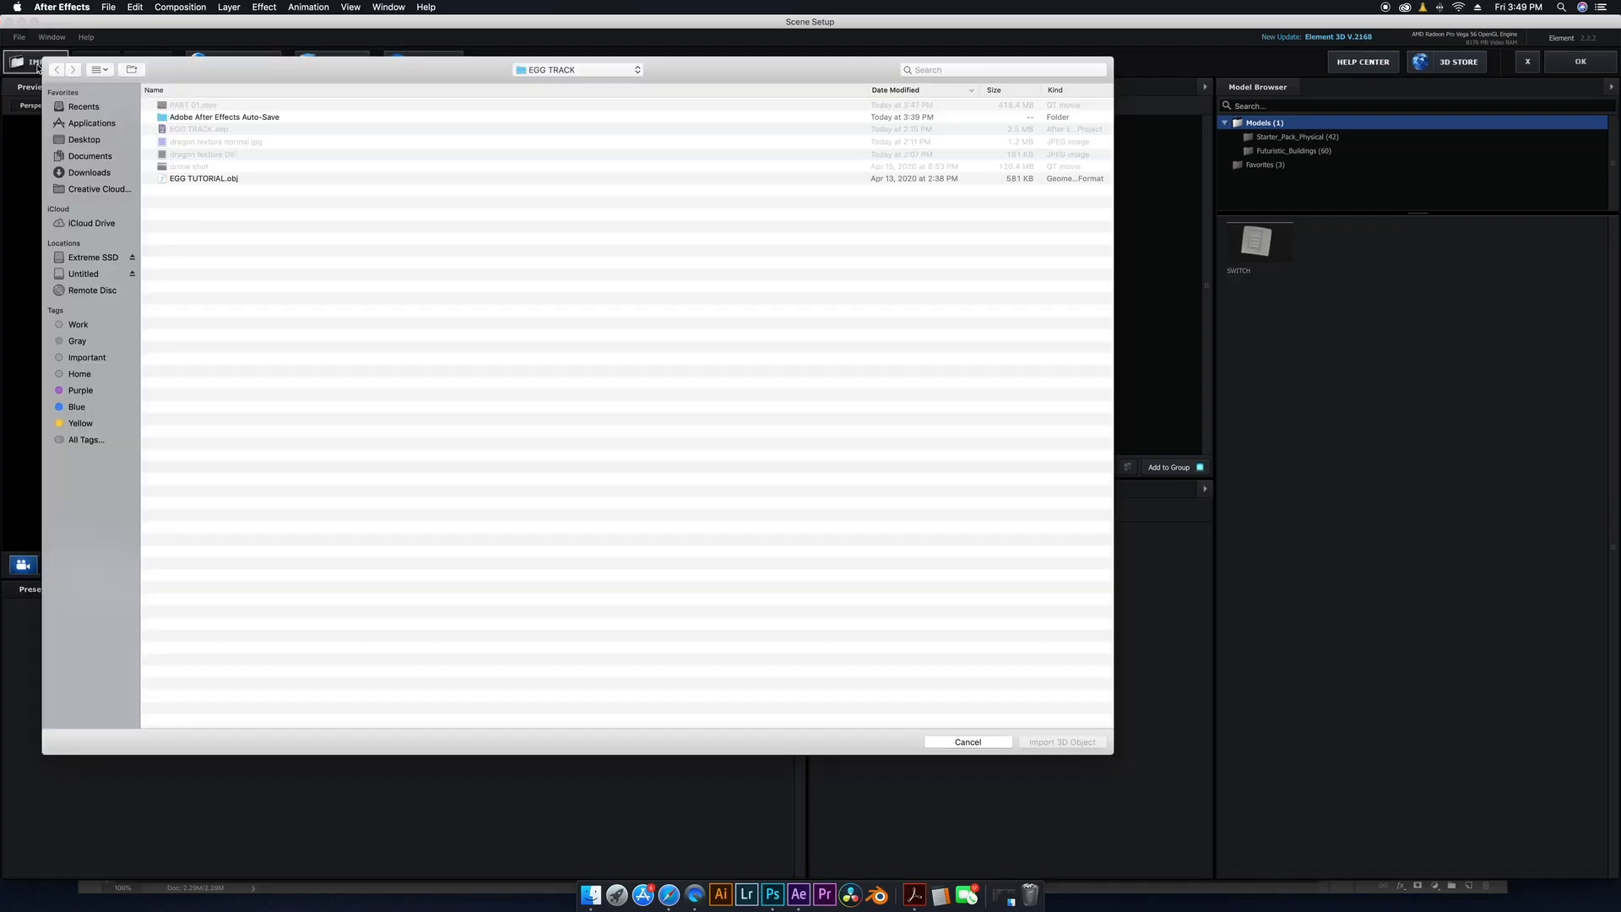
pyautogui.click(200, 180)
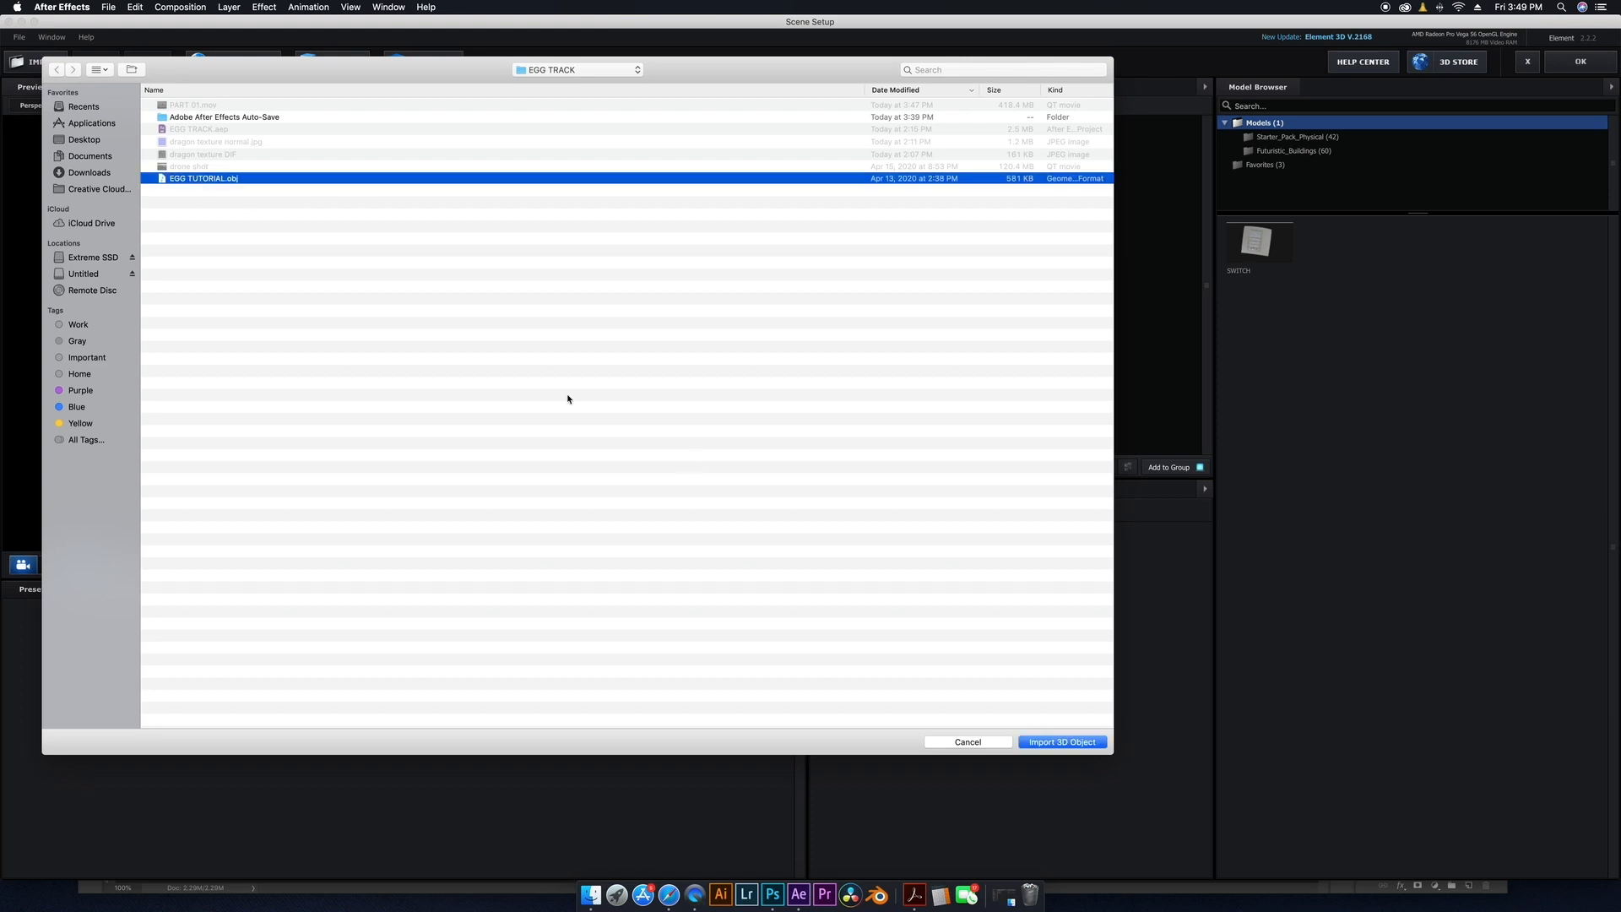
pyautogui.click(1062, 742)
pyautogui.click(704, 212)
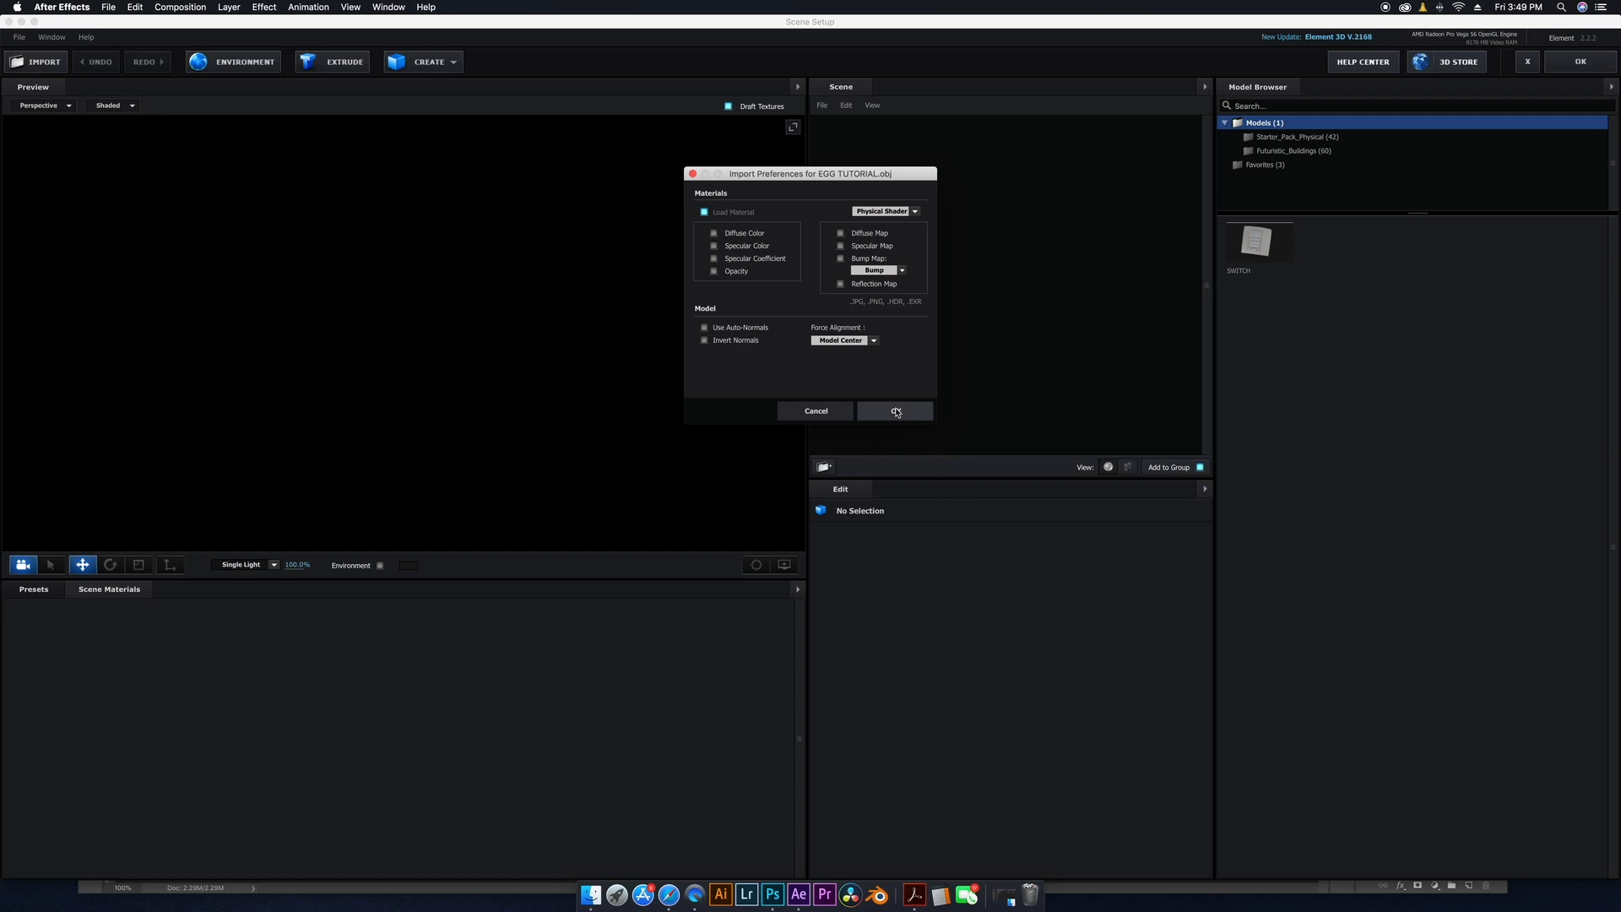
pyautogui.click(896, 412)
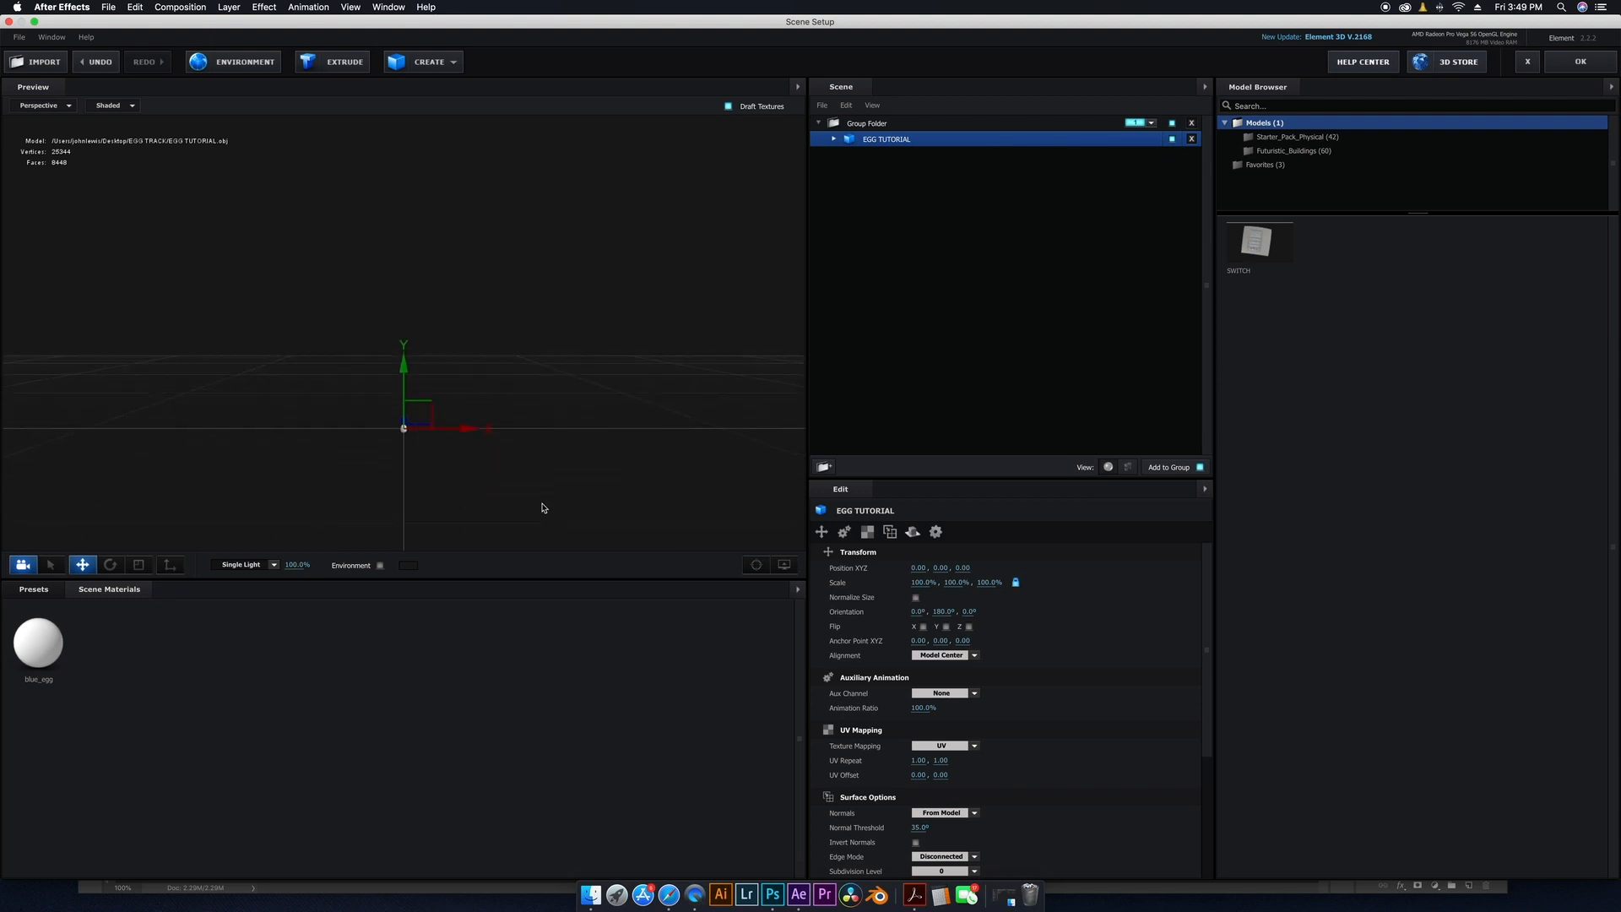
# Enable Normalize Size for the imported egg model.
pyautogui.click(915, 598)
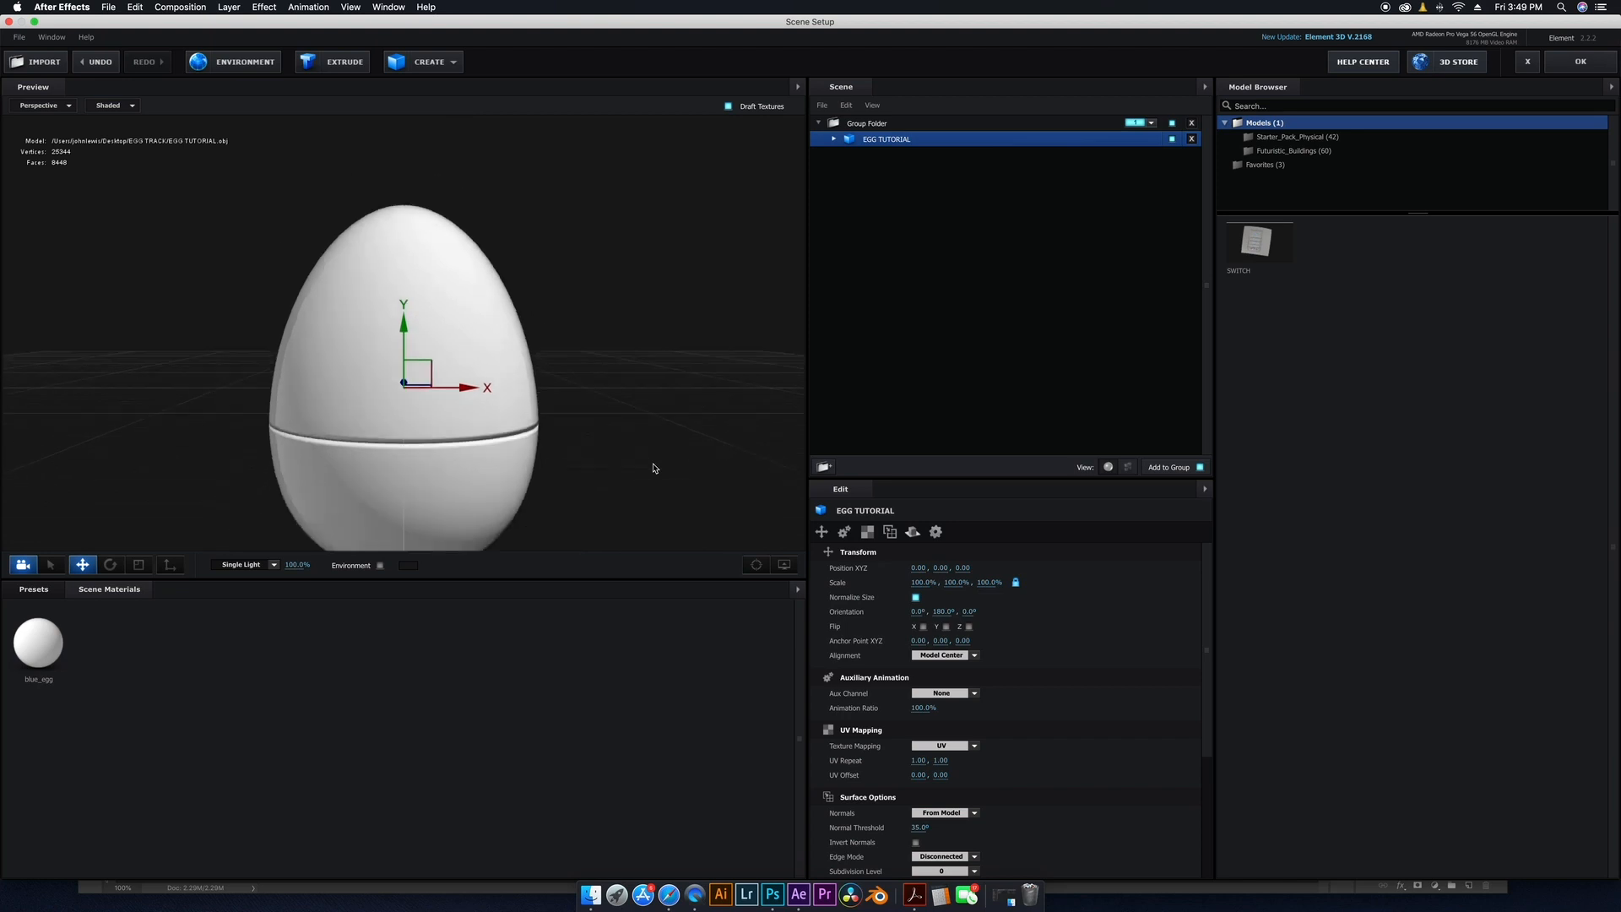
pyautogui.moveTo(590, 439); pyautogui.dragTo(690, 430)
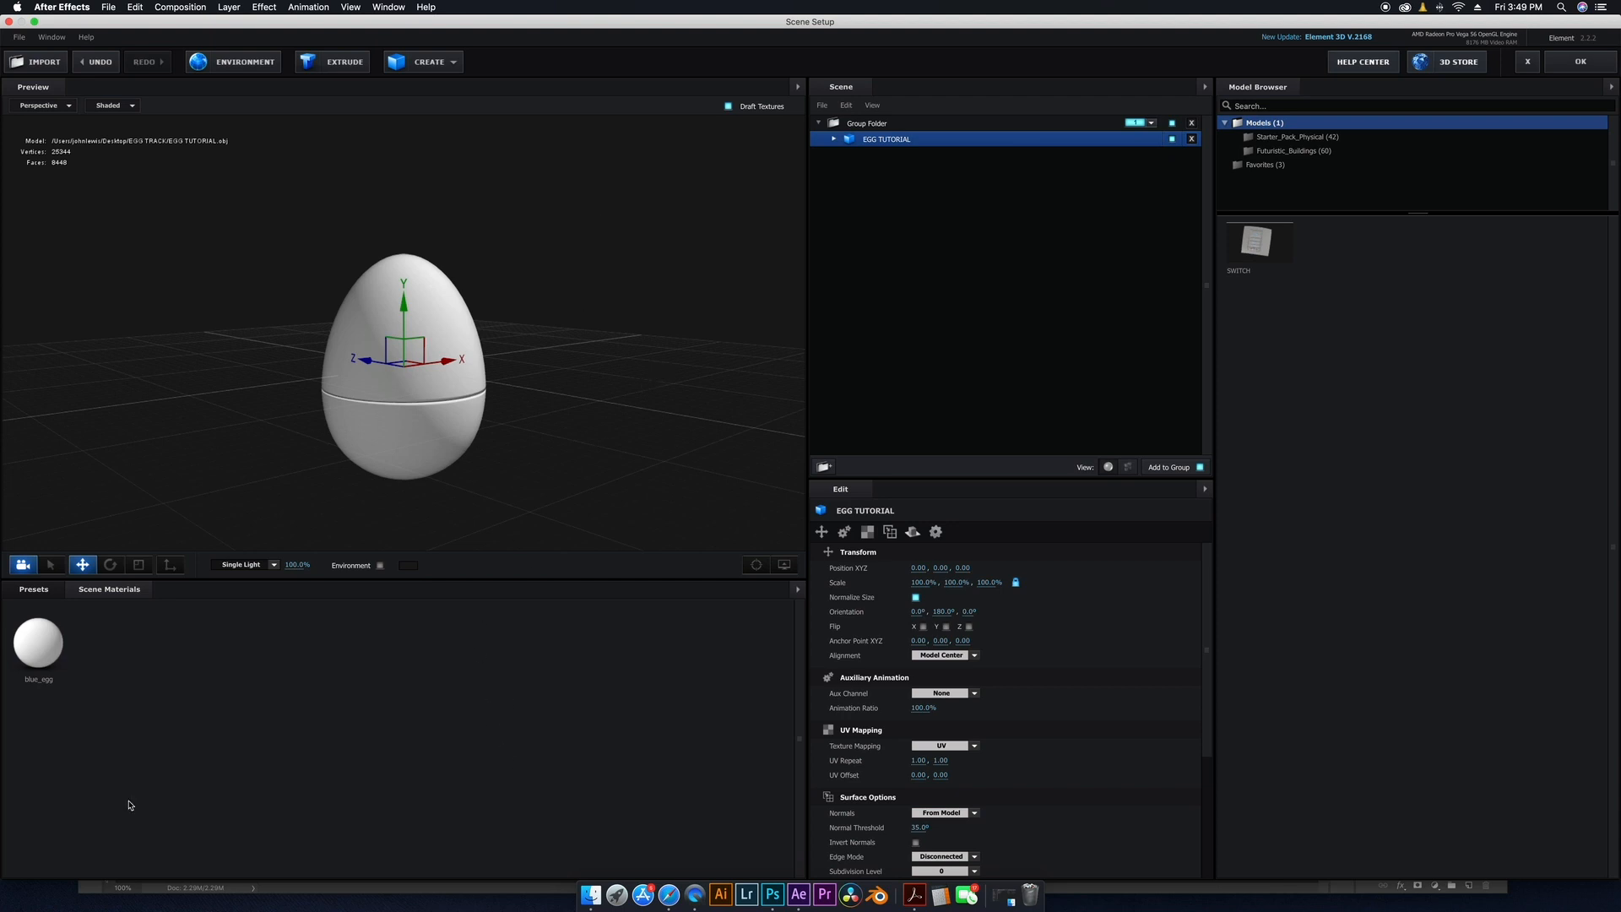
# Apply a ground asphalt material from the Pro_Shaders_2 Ground presets to the egg.
pyautogui.click(36, 589)
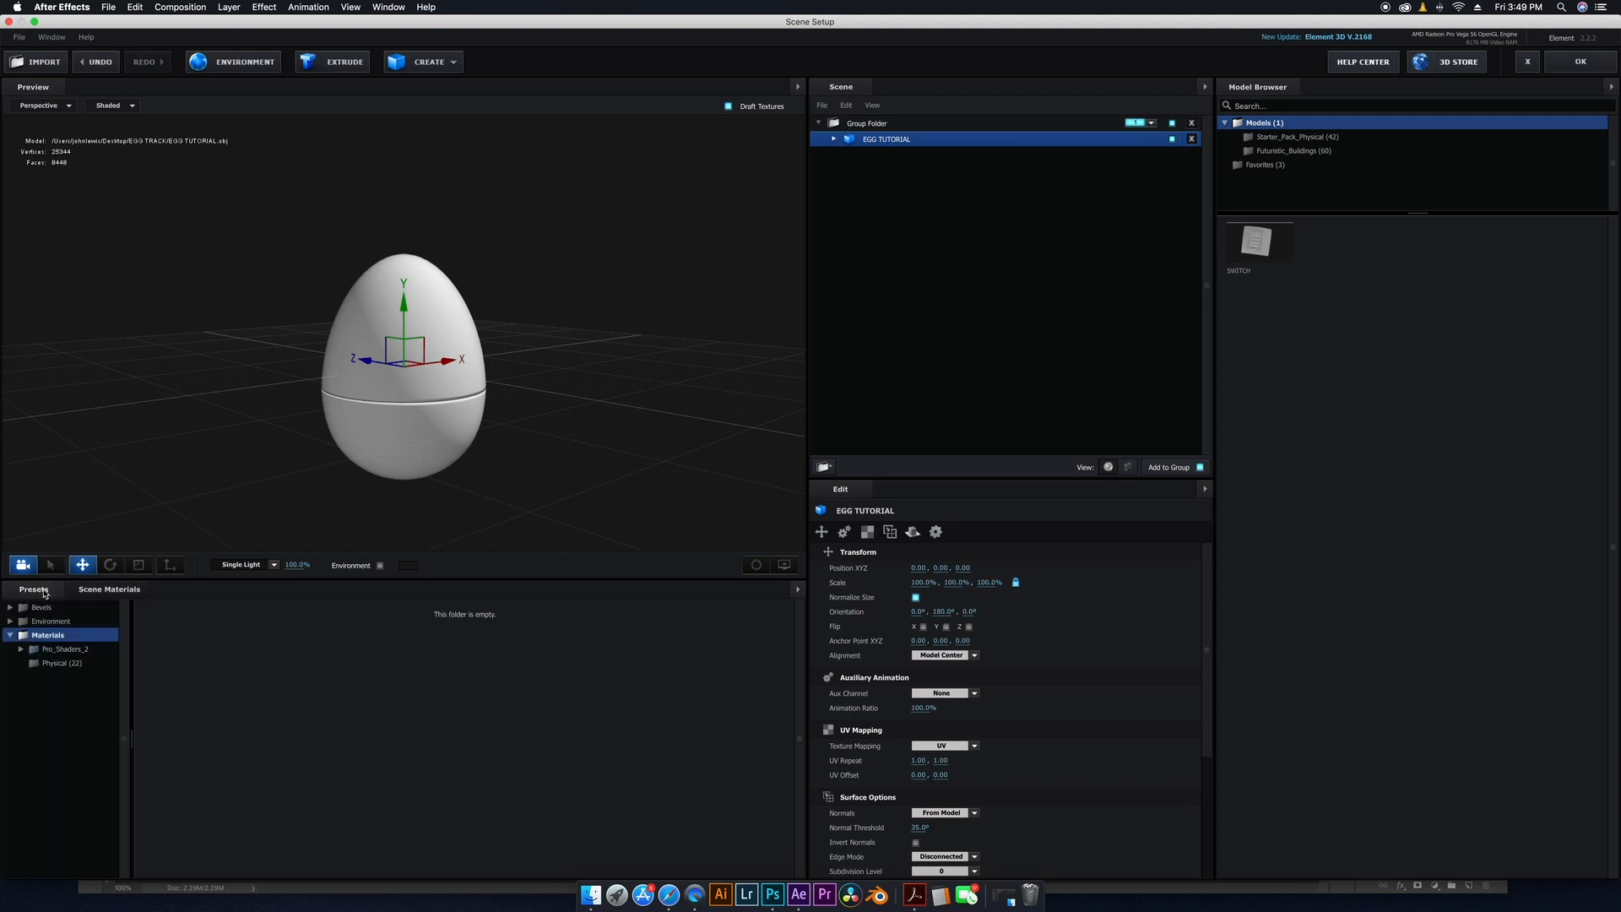
pyautogui.click(55, 664)
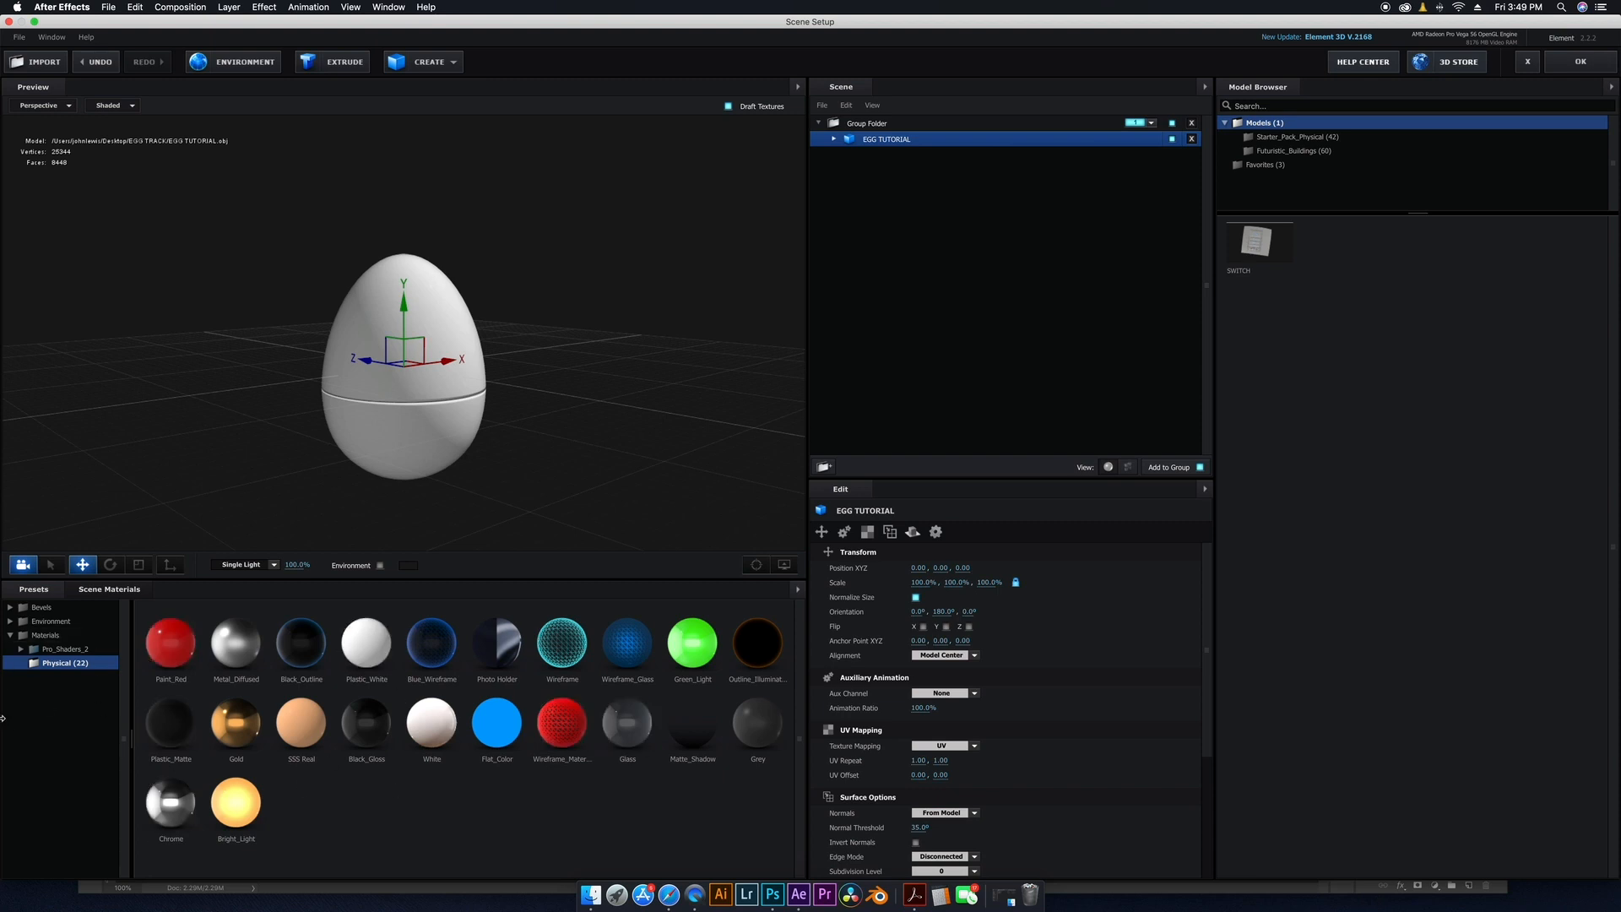
pyautogui.doubleClick(80, 652)
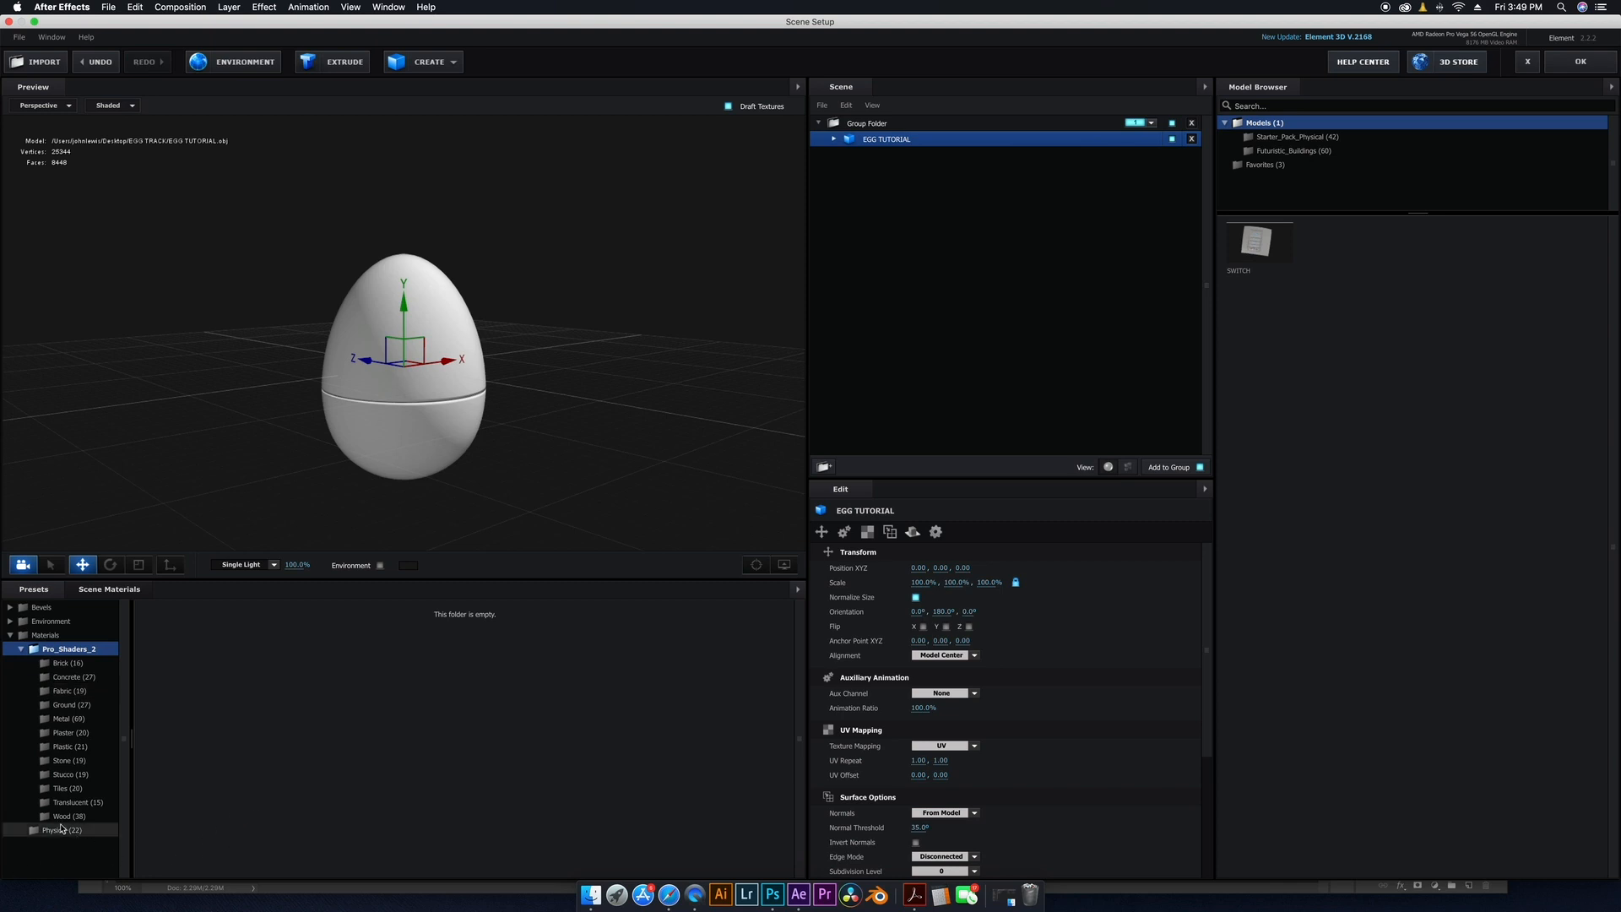
pyautogui.click(72, 732)
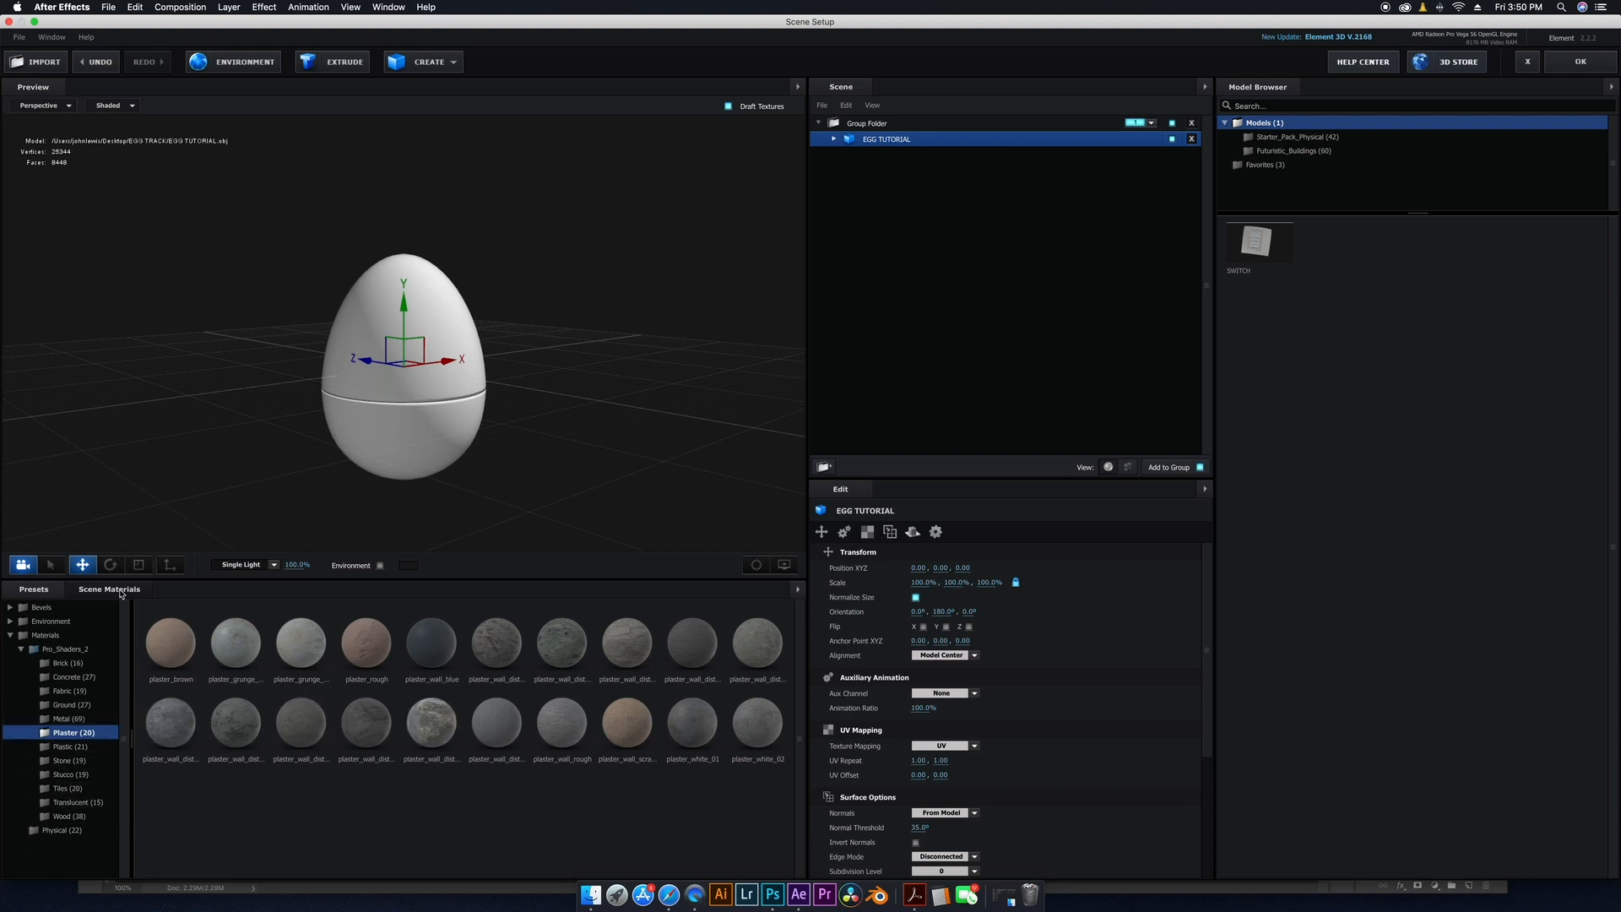
pyautogui.click(72, 705)
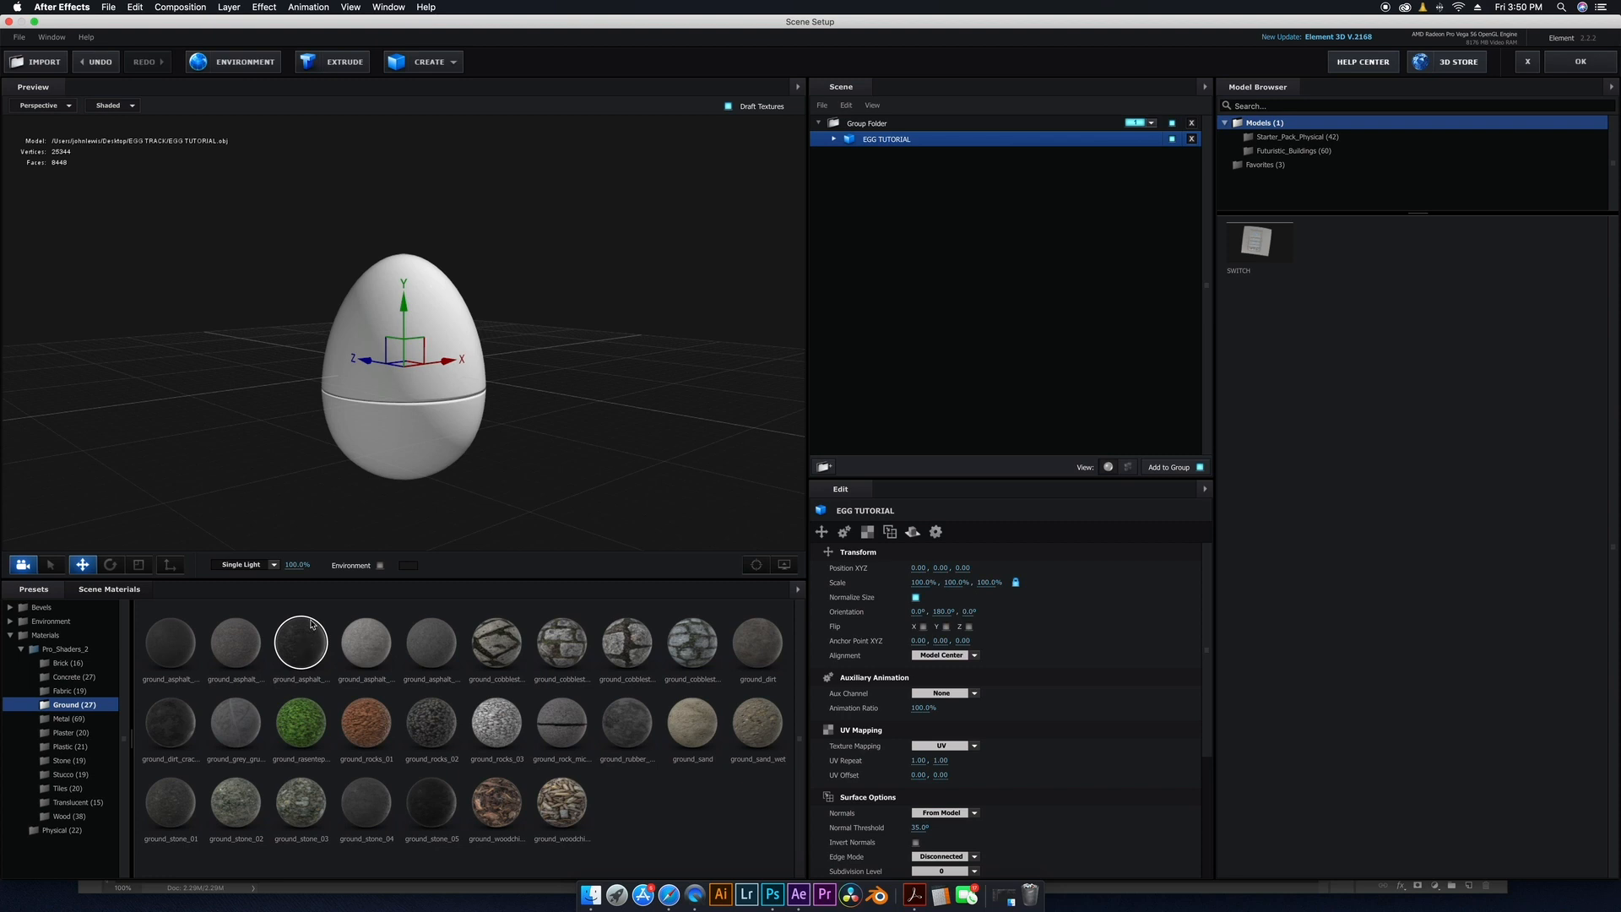
pyautogui.moveTo(310, 625); pyautogui.dragTo(435, 396)
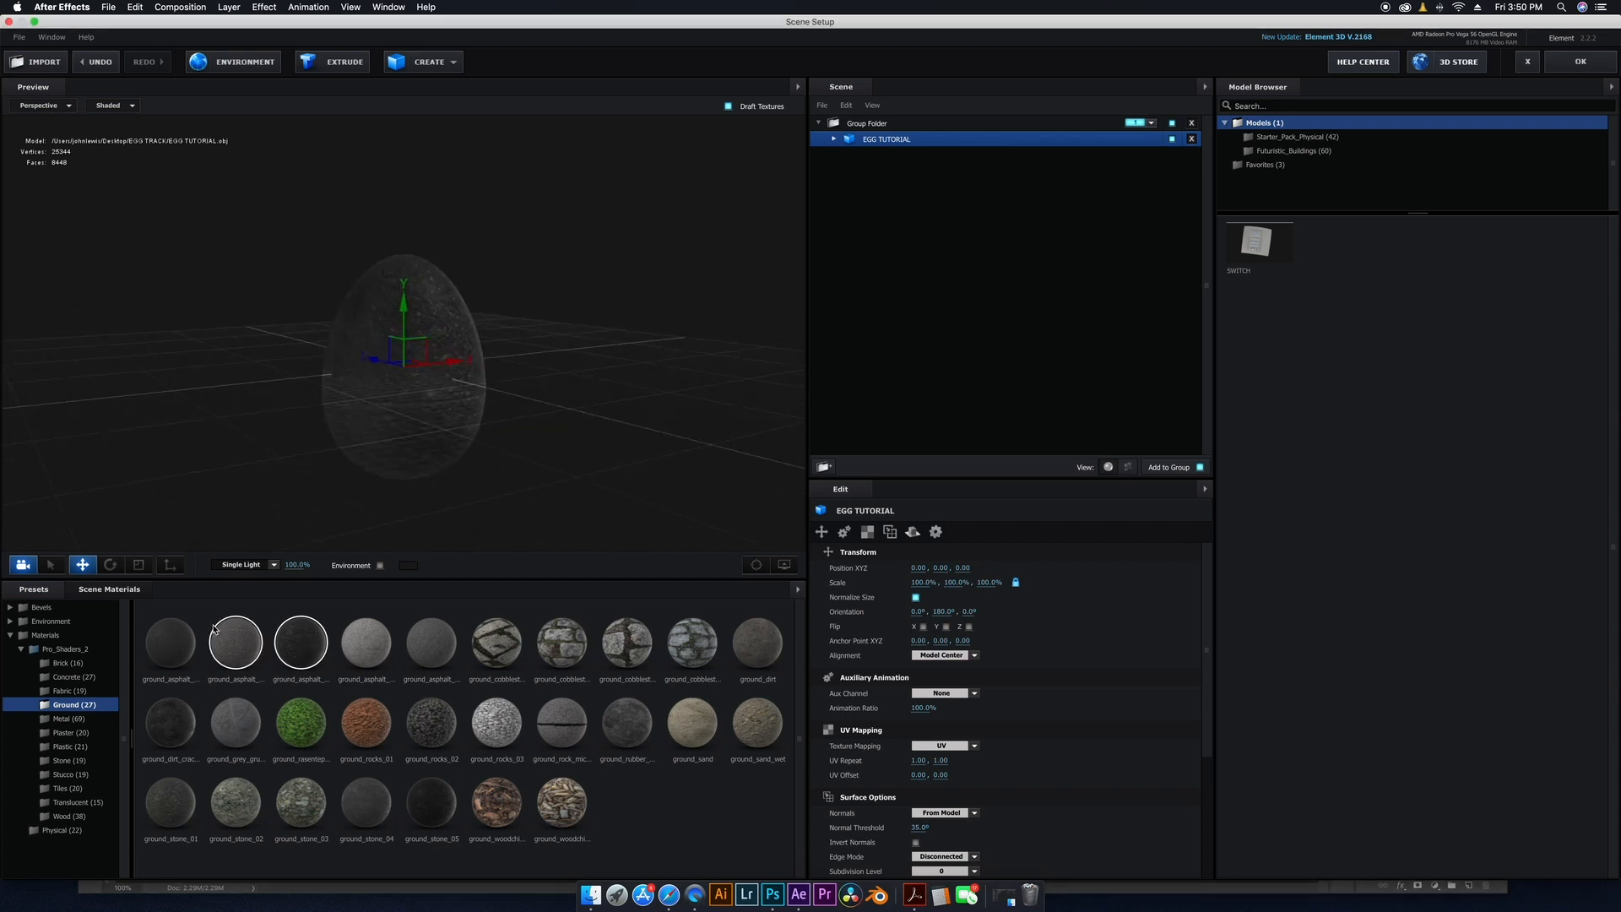
pyautogui.moveTo(465, 380); pyautogui.dragTo(492, 402)
pyautogui.moveTo(452, 328); pyautogui.dragTo(410, 385)
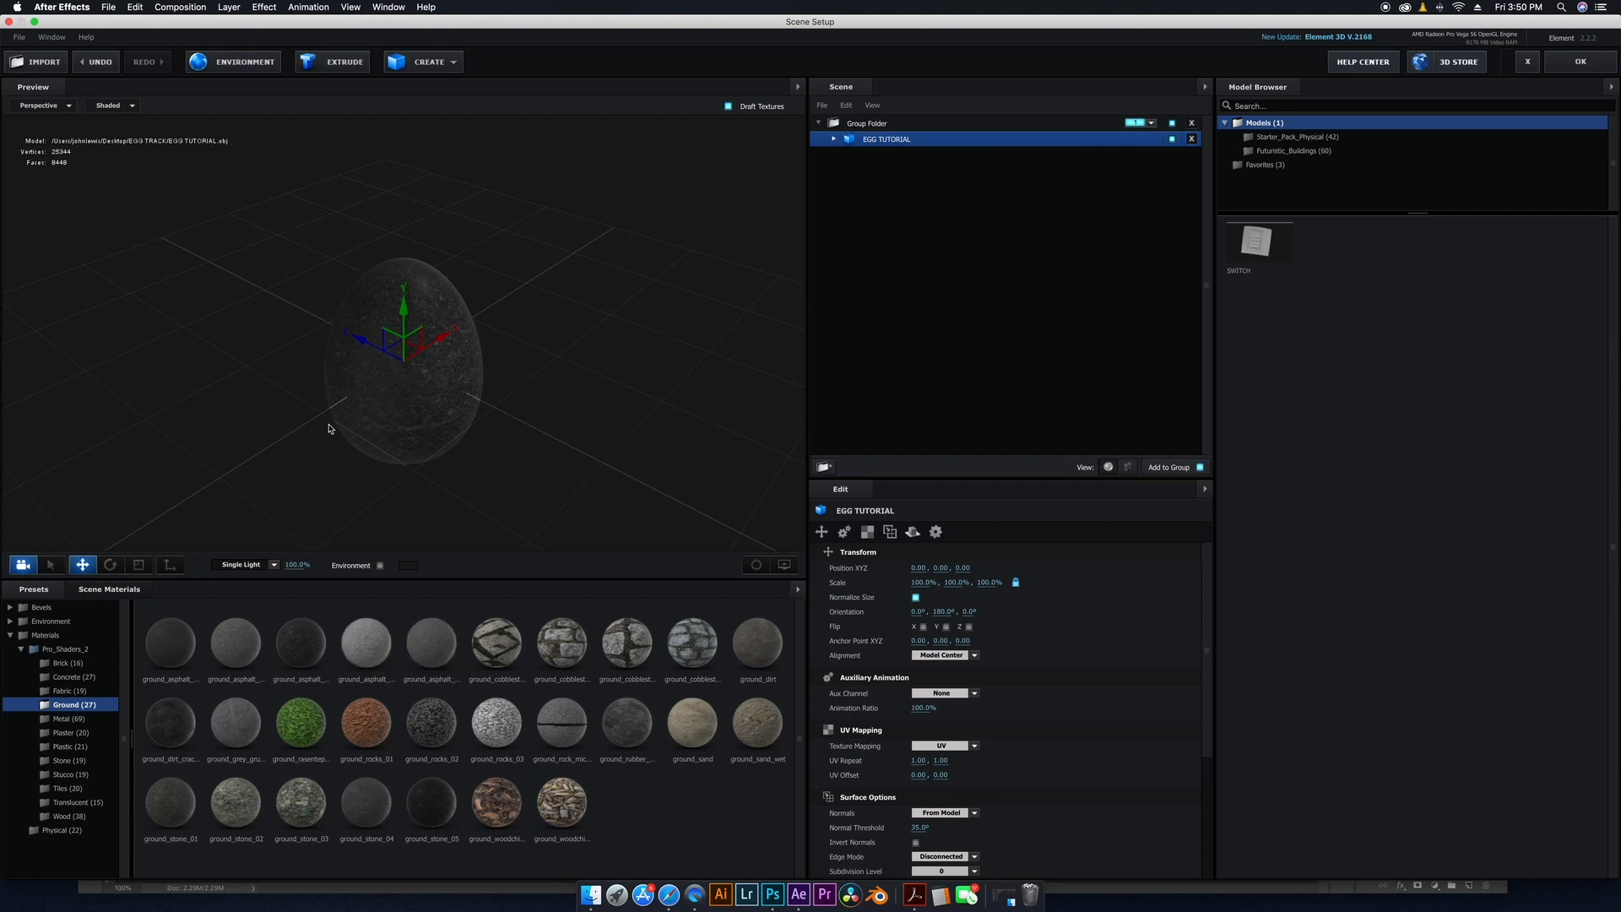
pyautogui.moveTo(403, 418); pyautogui.dragTo(405, 381)
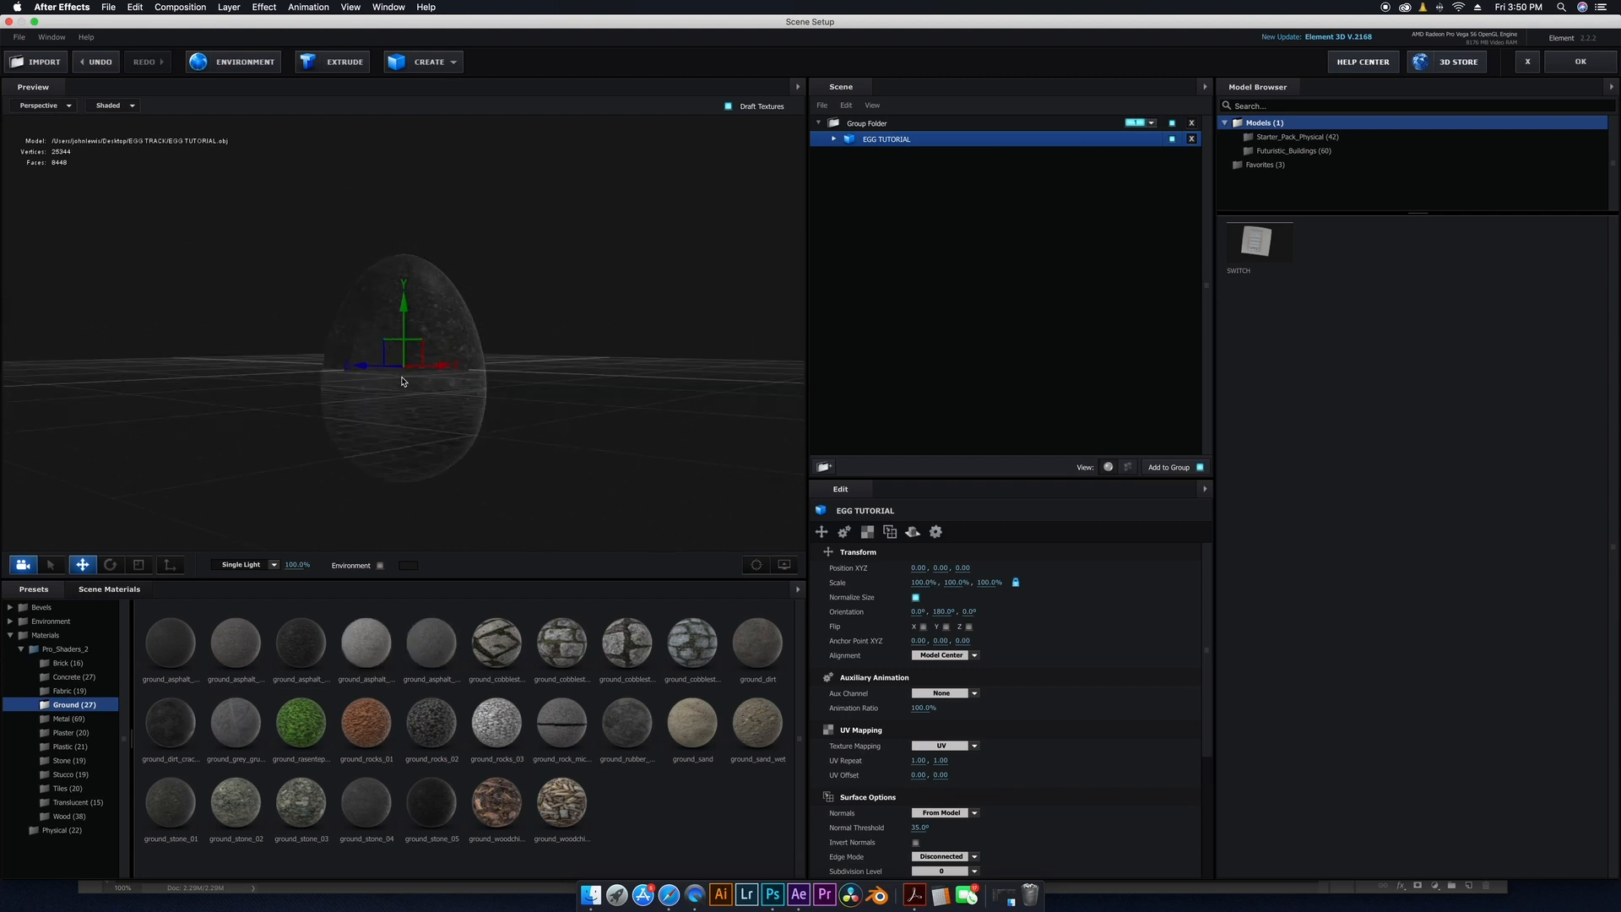
pyautogui.click(380, 565)
pyautogui.moveTo(409, 532)
pyautogui.mouseDown()
pyautogui.moveTo(419, 499)
pyautogui.moveTo(191, 488)
pyautogui.moveTo(159, 435)
pyautogui.moveTo(463, 568)
pyautogui.moveTo(427, 445)
pyautogui.moveTo(391, 483)
pyautogui.moveTo(406, 552)
pyautogui.mouseUp()
pyautogui.click(380, 564)
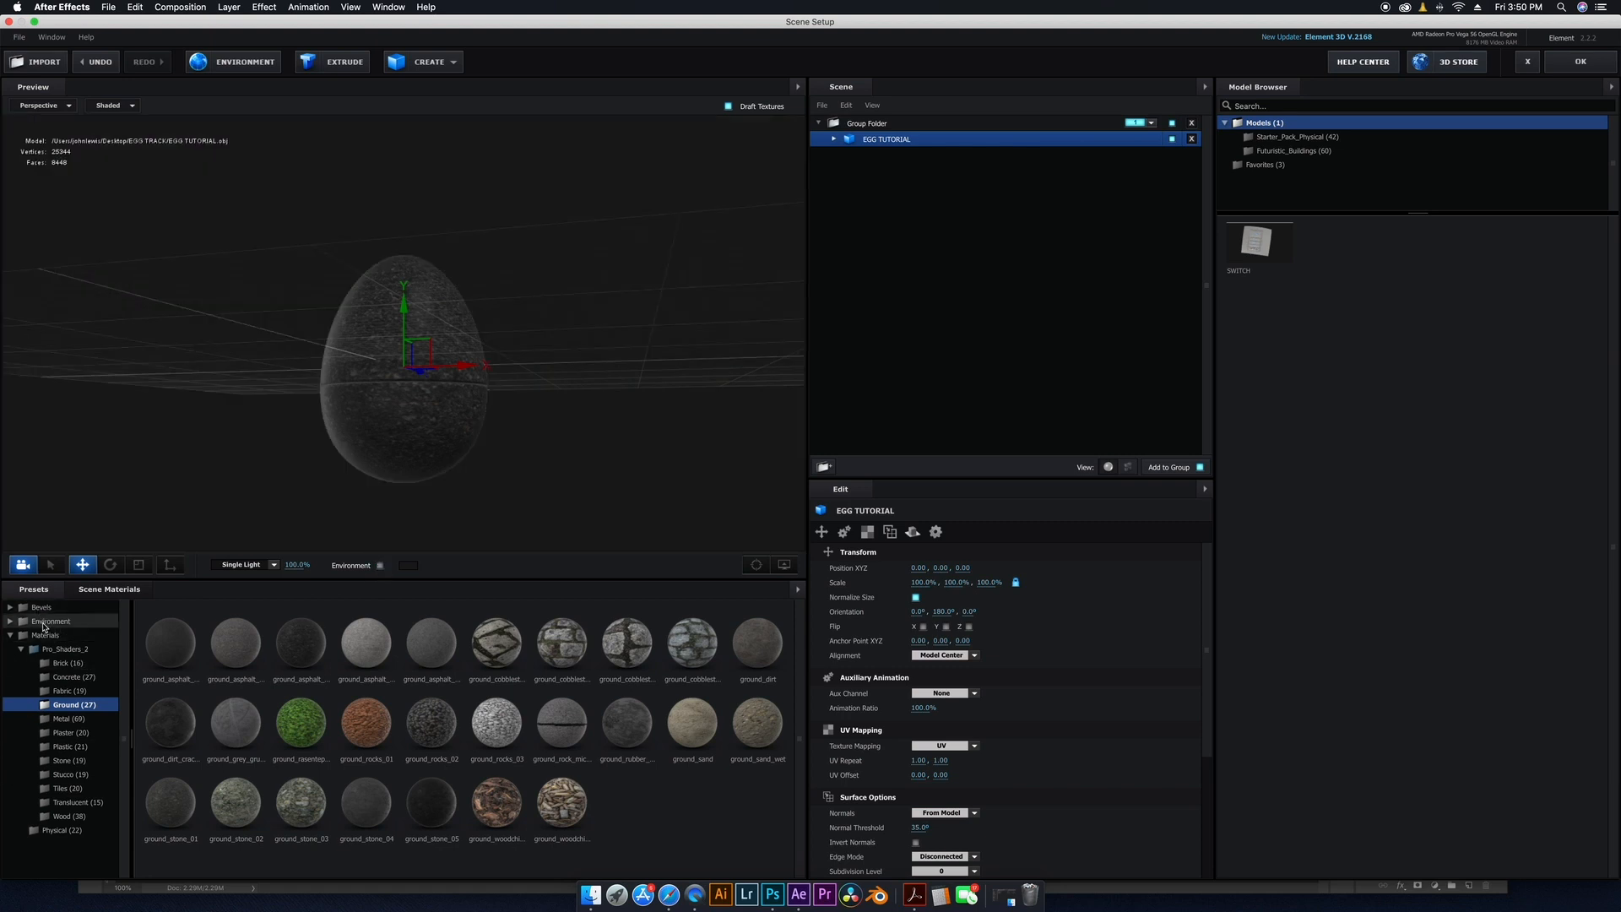
# Apply the Basic_2K_15 environment preset from Basic_2K and close Scene Setup.
pyautogui.click(44, 627)
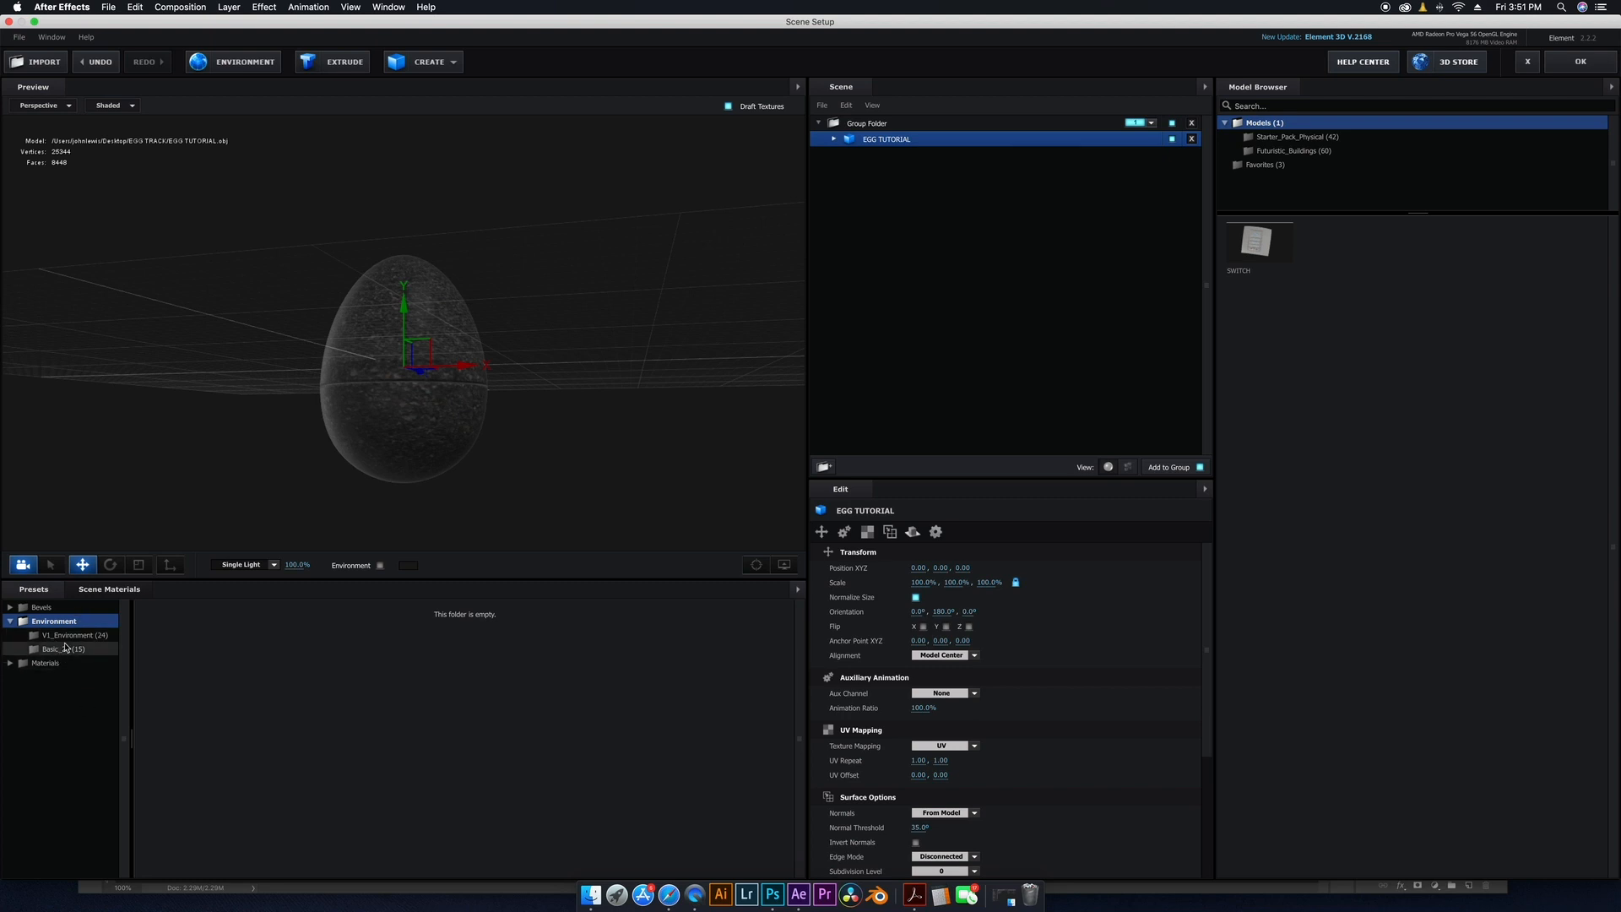
pyautogui.click(66, 650)
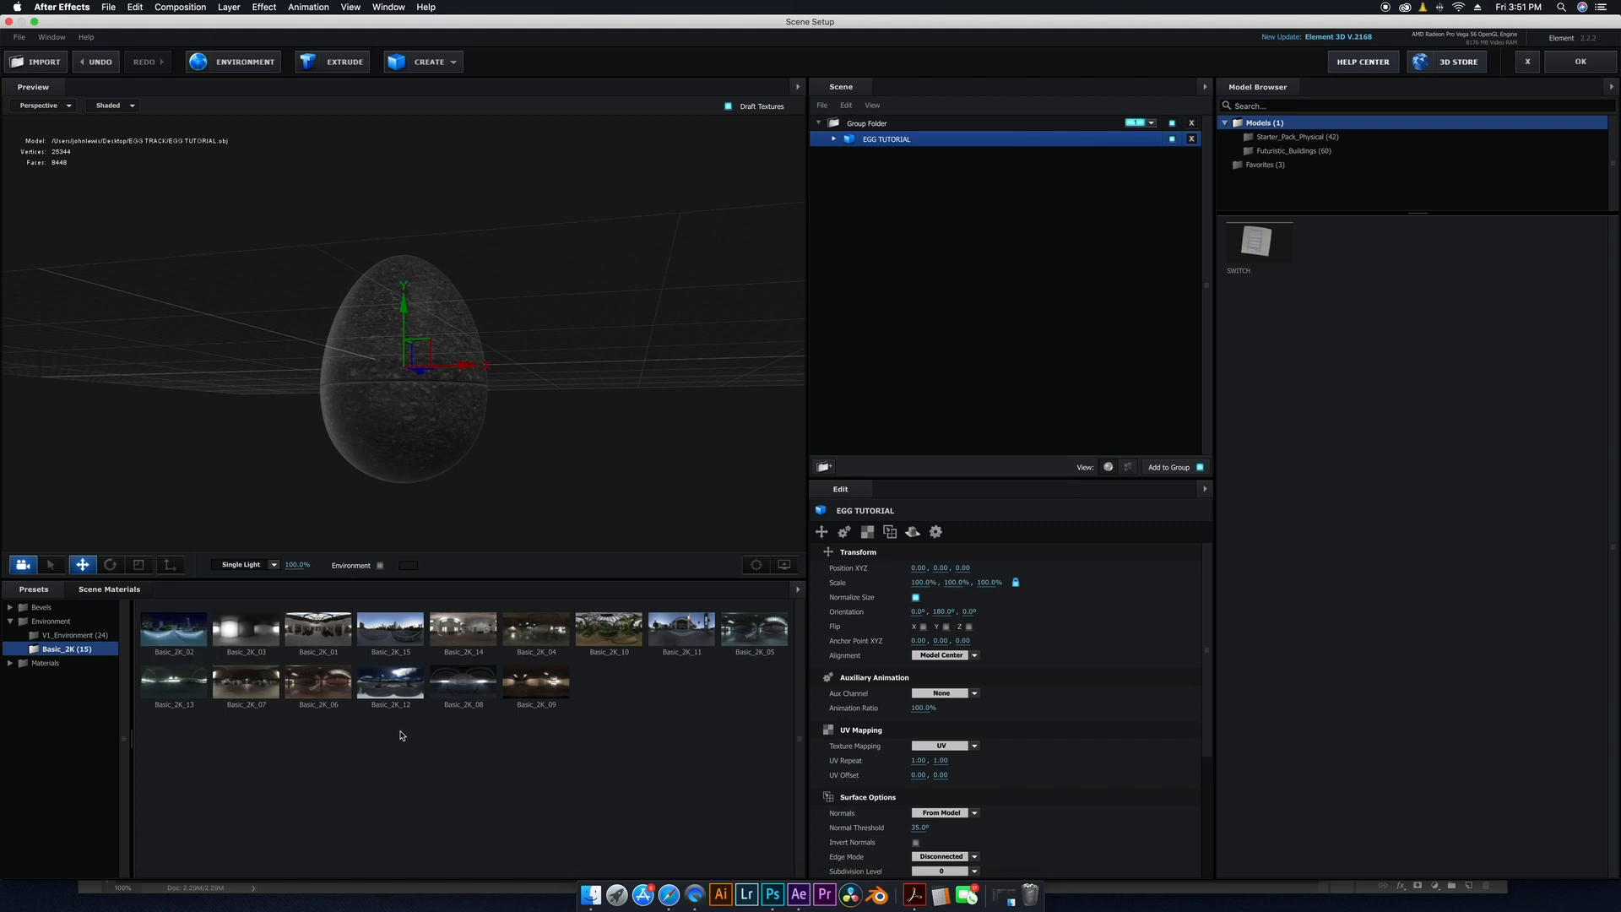
pyautogui.doubleClick(391, 687)
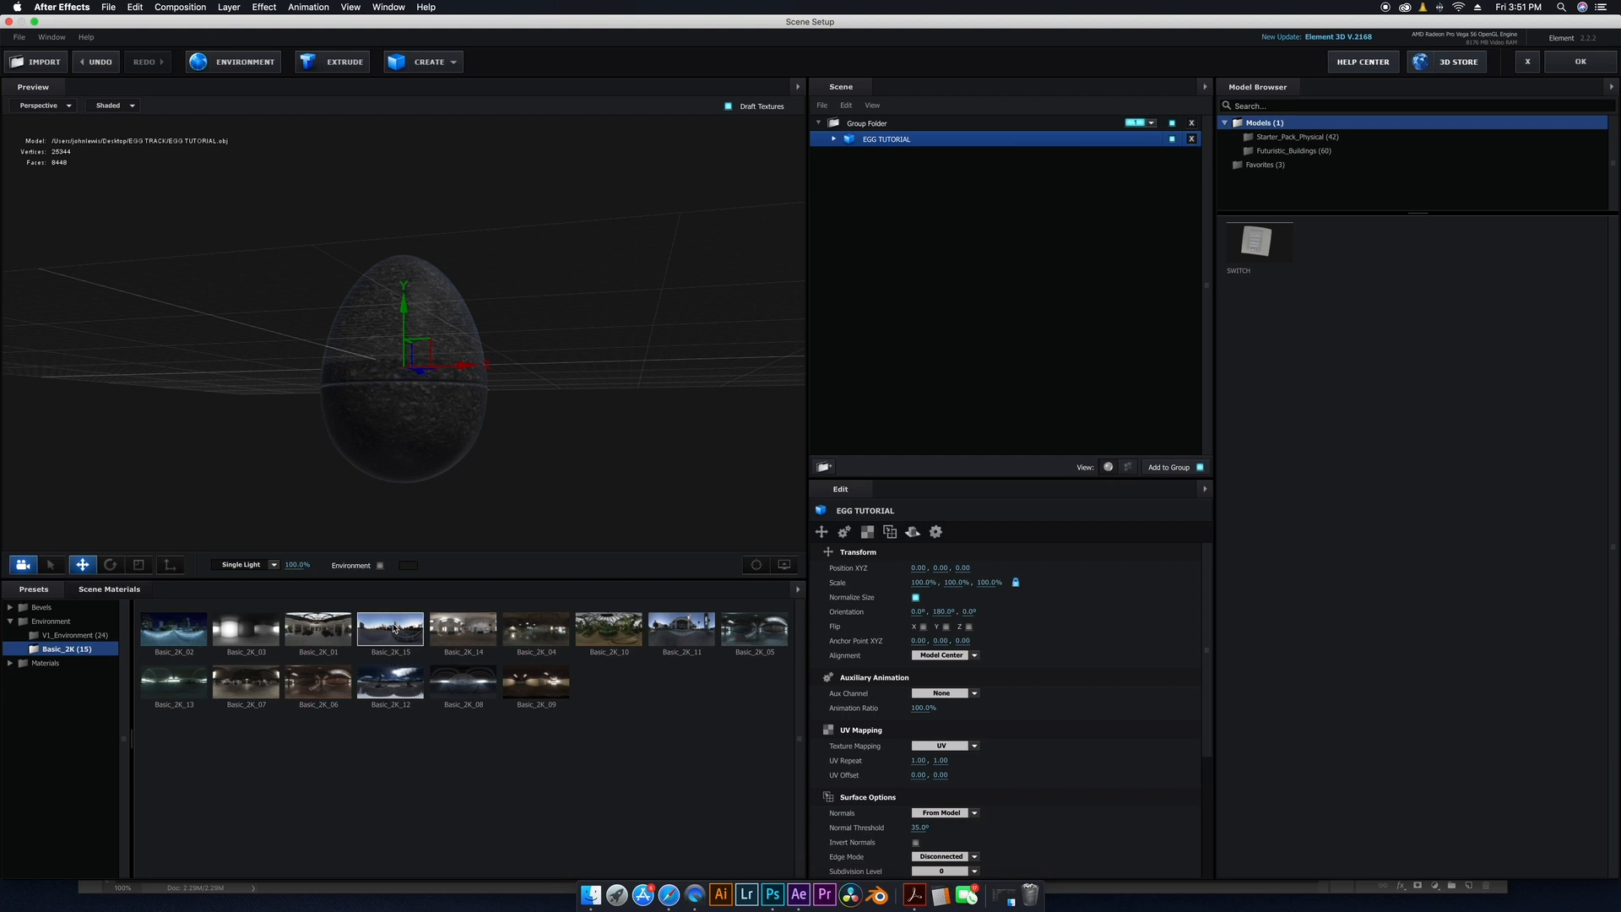
pyautogui.doubleClick(394, 628)
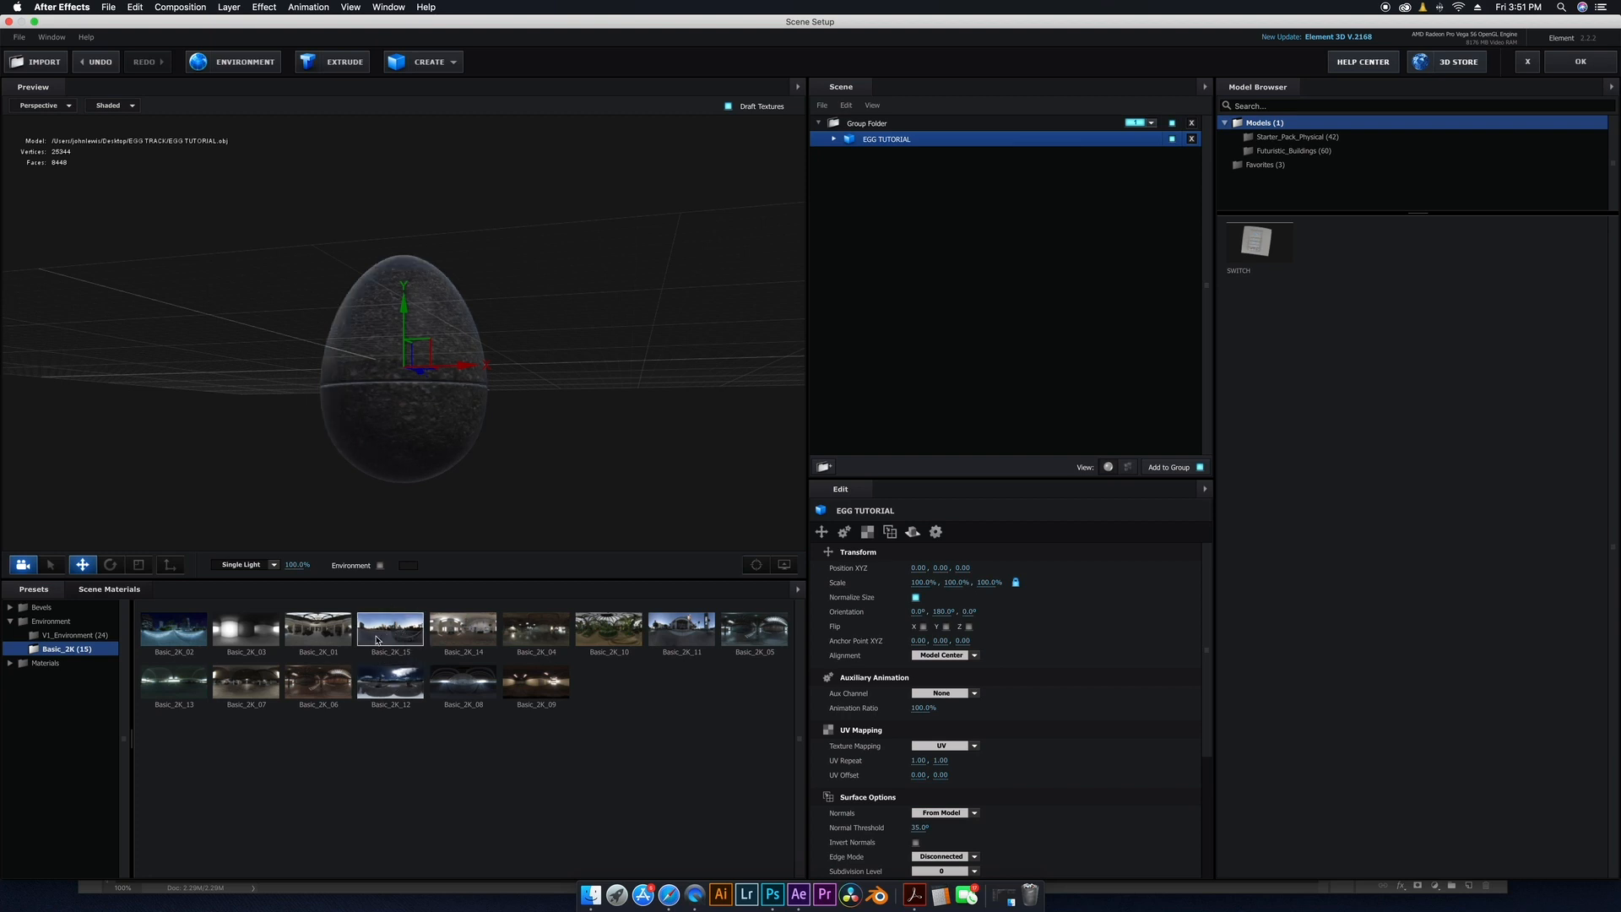
pyautogui.moveTo(459, 461); pyautogui.dragTo(411, 458)
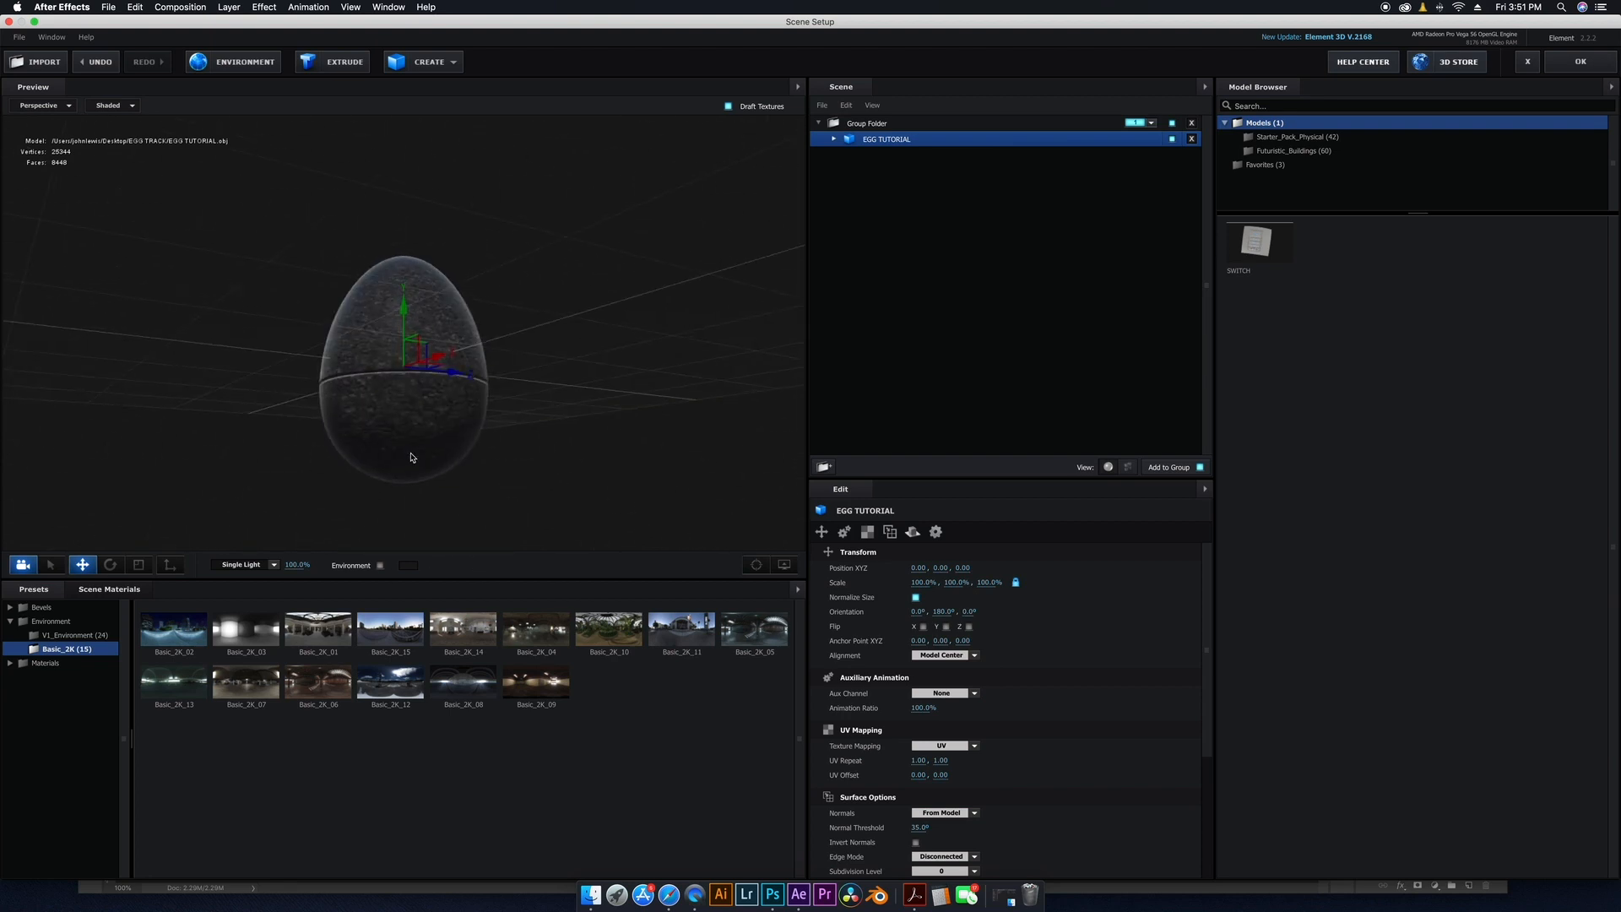
pyautogui.click(1580, 61)
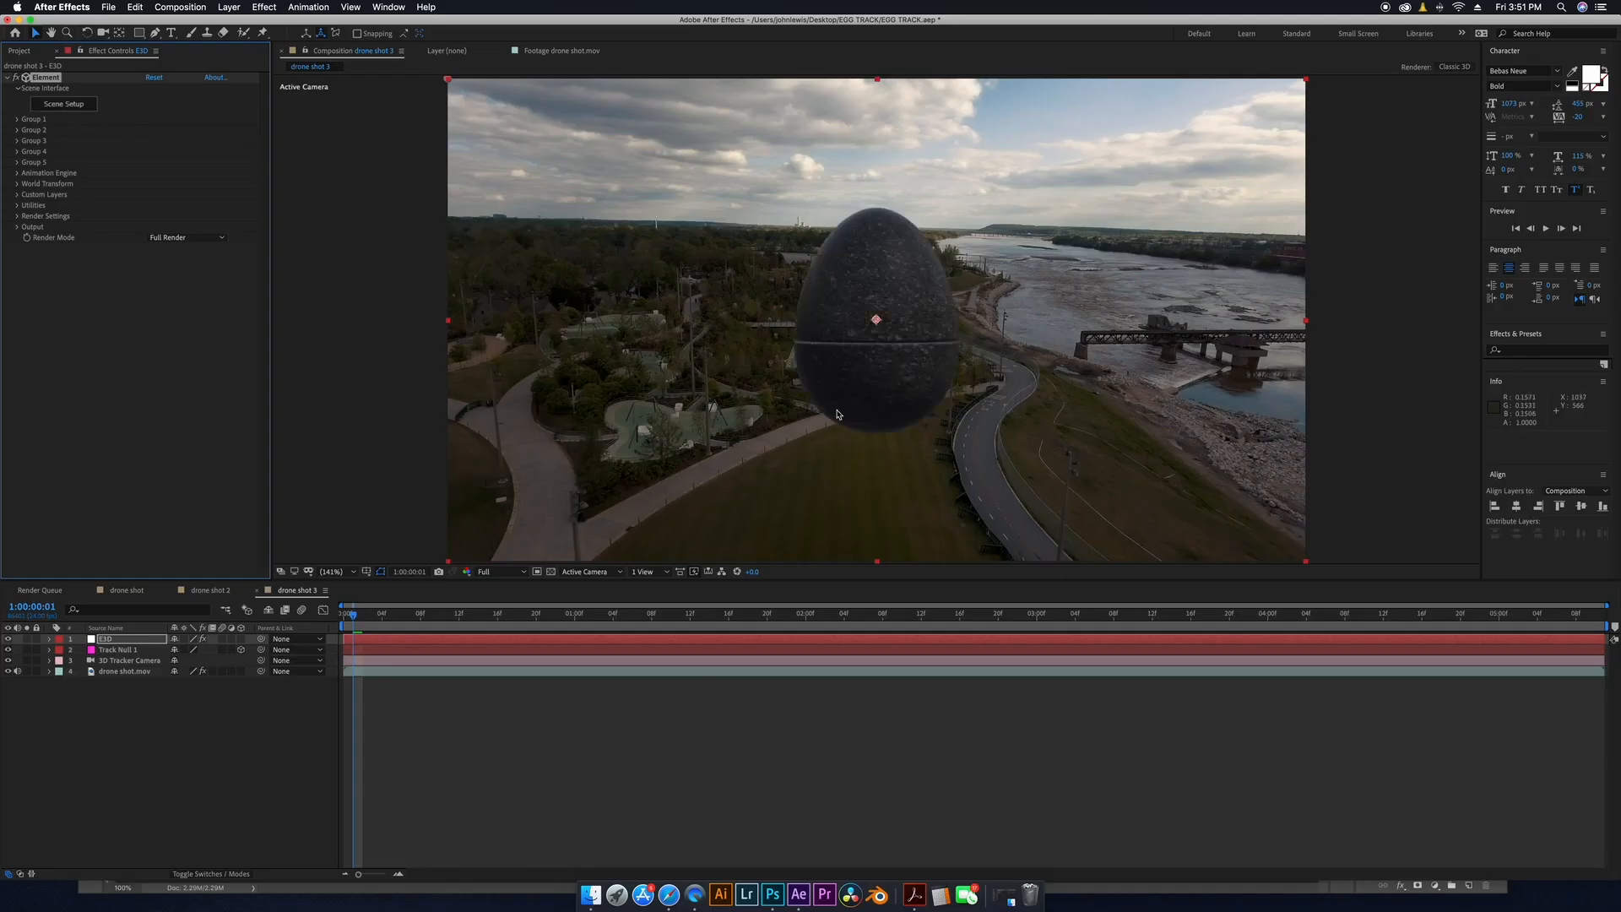
# Play back the composition from the start to review the egg in the tracked shot.
pyautogui.moveTo(403, 618); pyautogui.dragTo(293, 699)
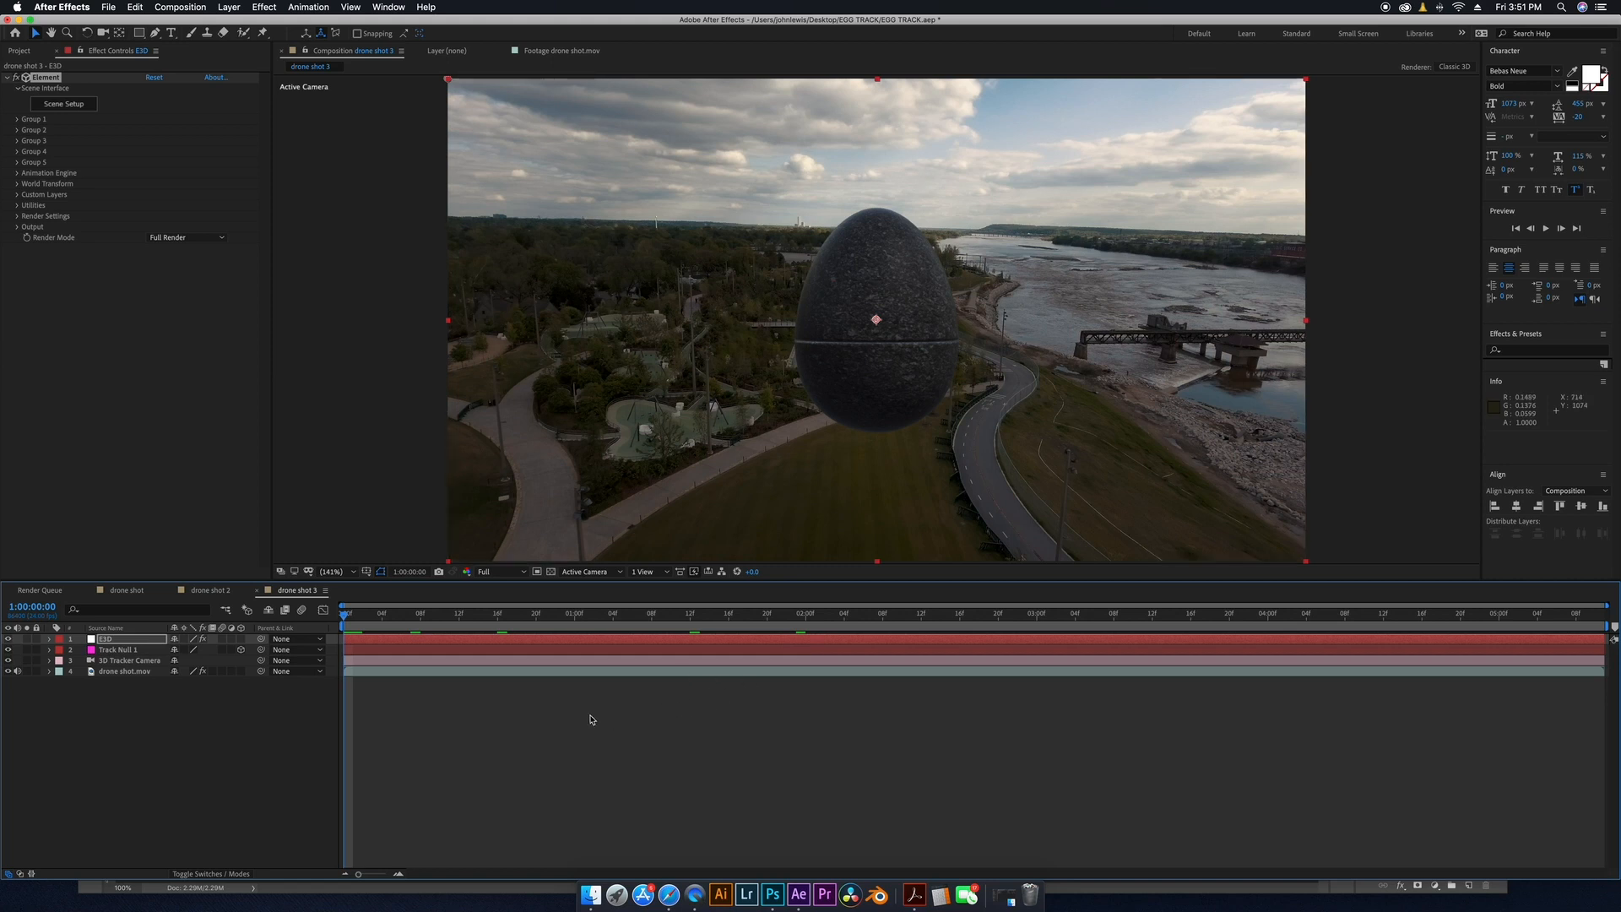
pyautogui.click(110, 650)
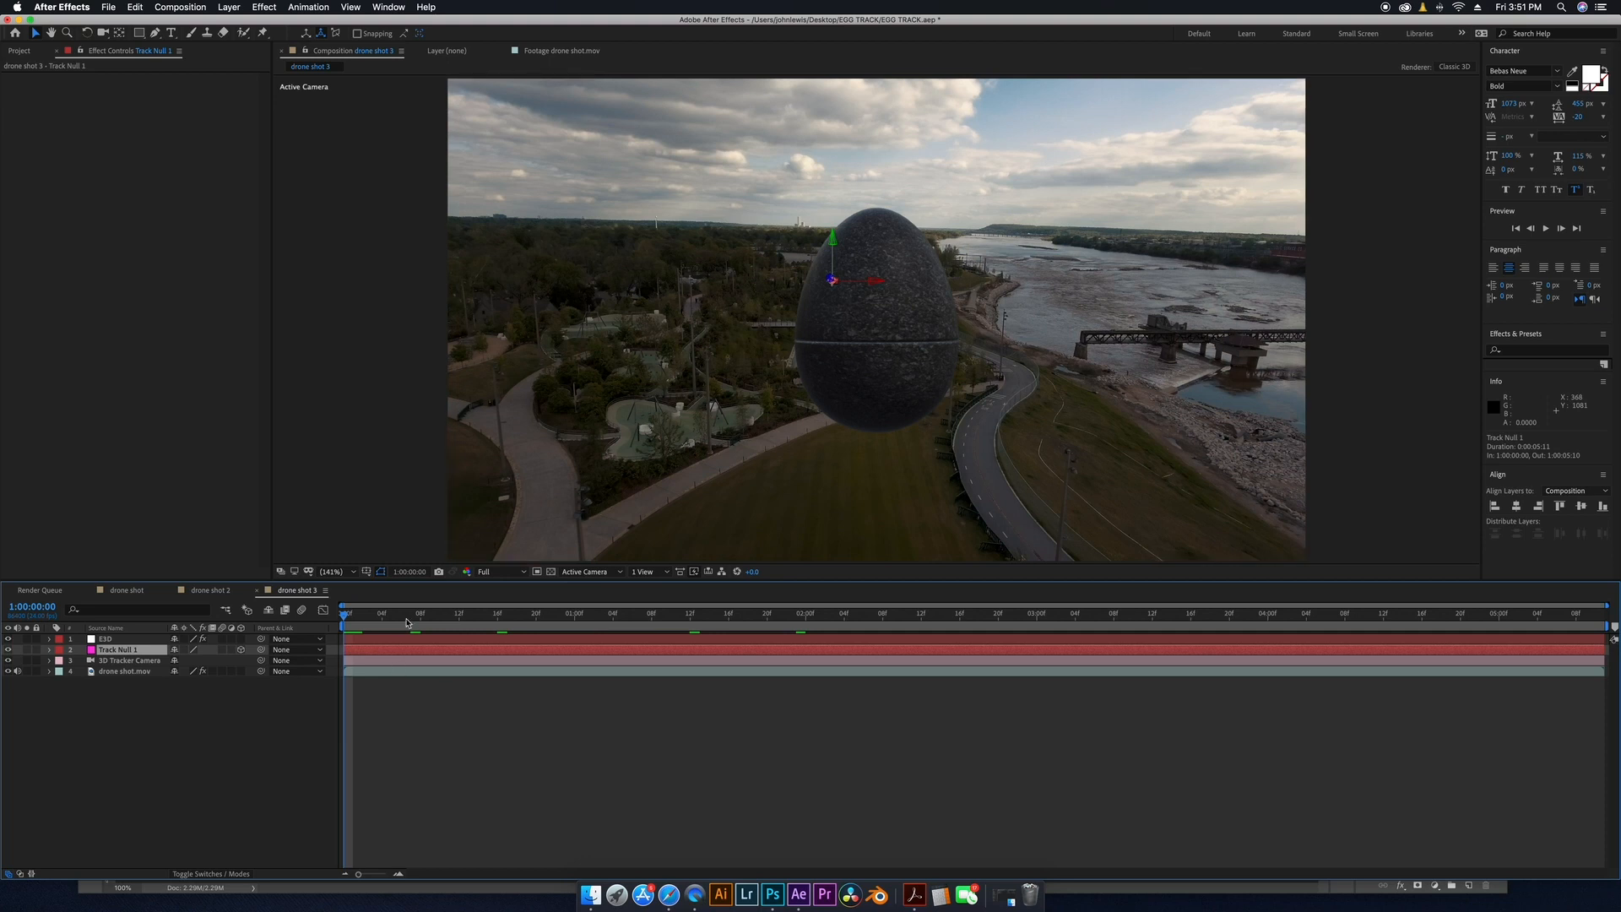
pyautogui.press('space')
pyautogui.moveTo(190, 633); pyautogui.dragTo(511, 660)
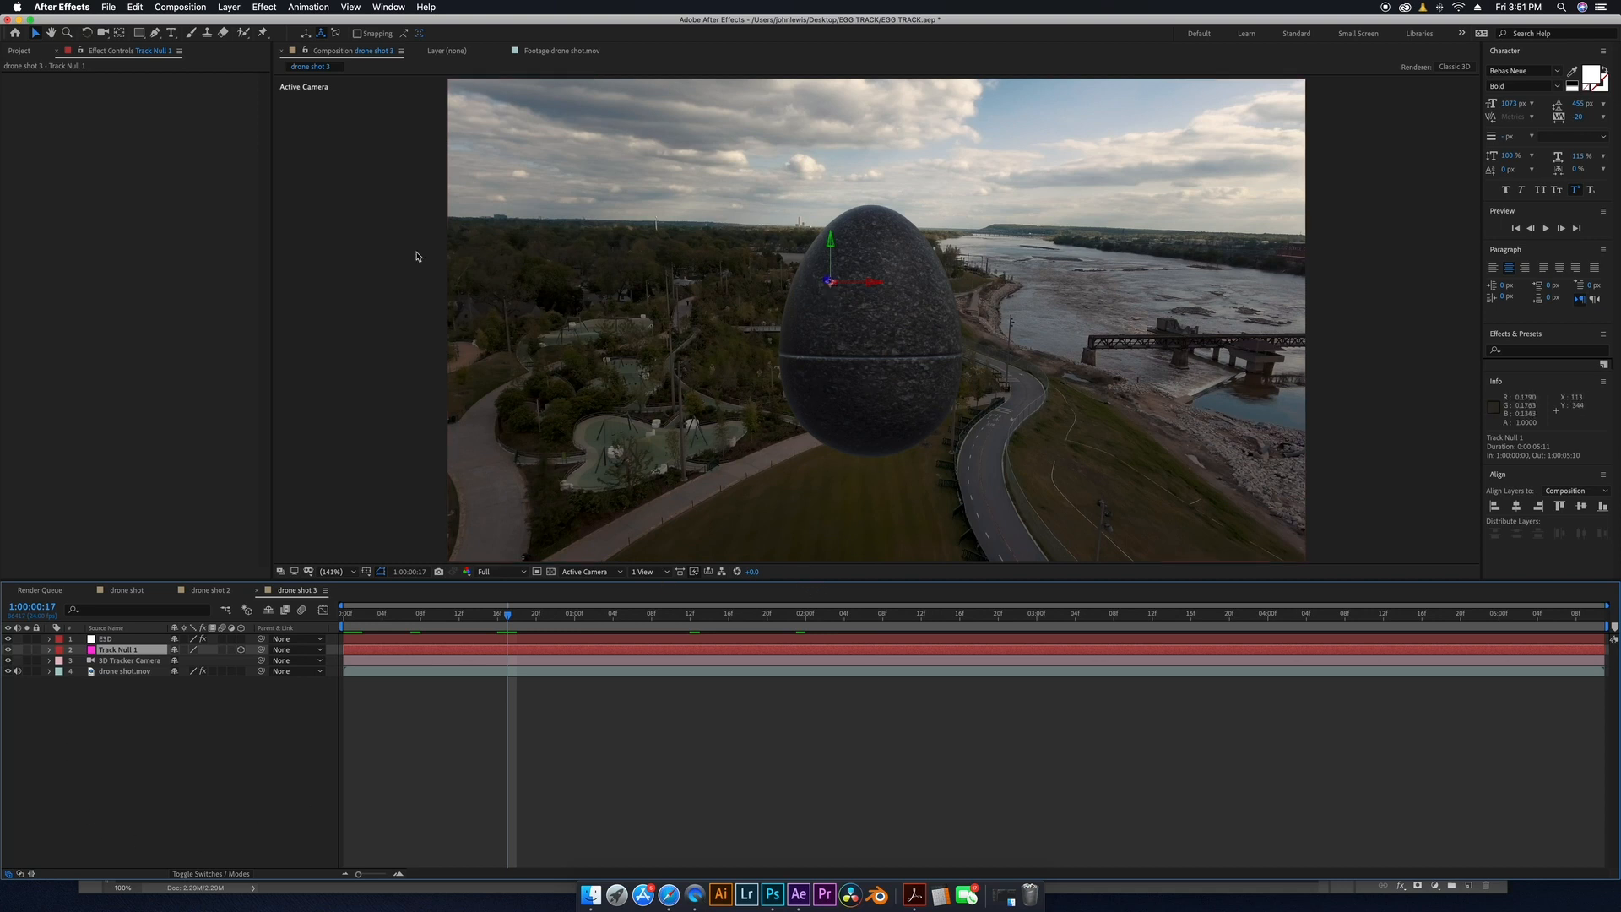
# Create a group null for Group 1 of the EGG layer's Element effect.
pyautogui.click(110, 640)
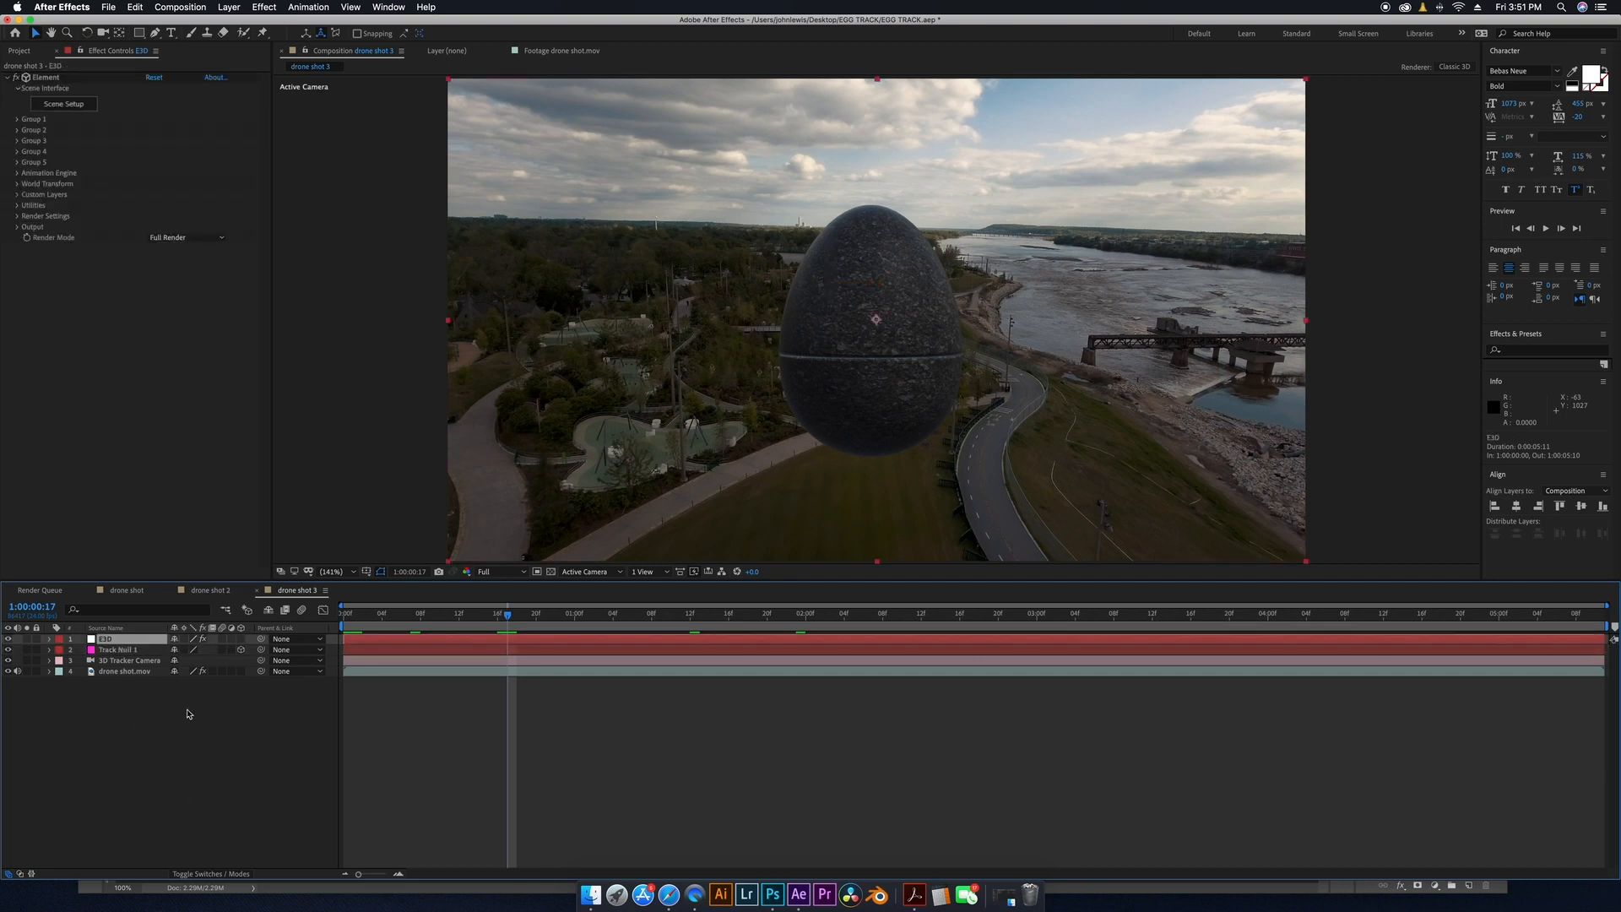
pyautogui.click(16, 120)
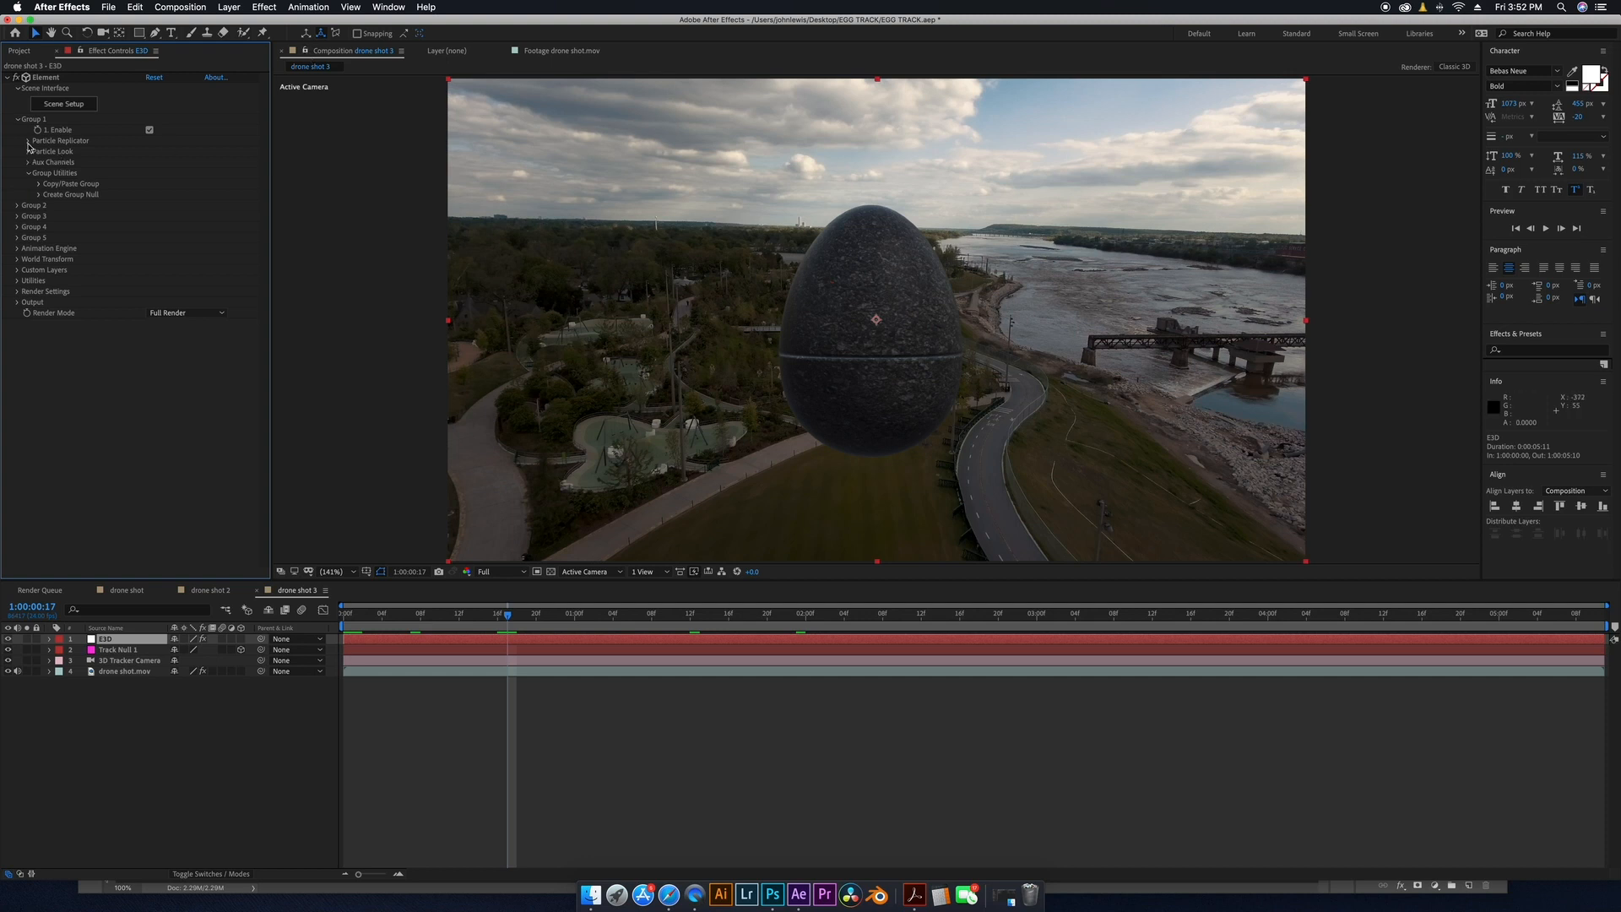
pyautogui.click(39, 195)
pyautogui.click(75, 211)
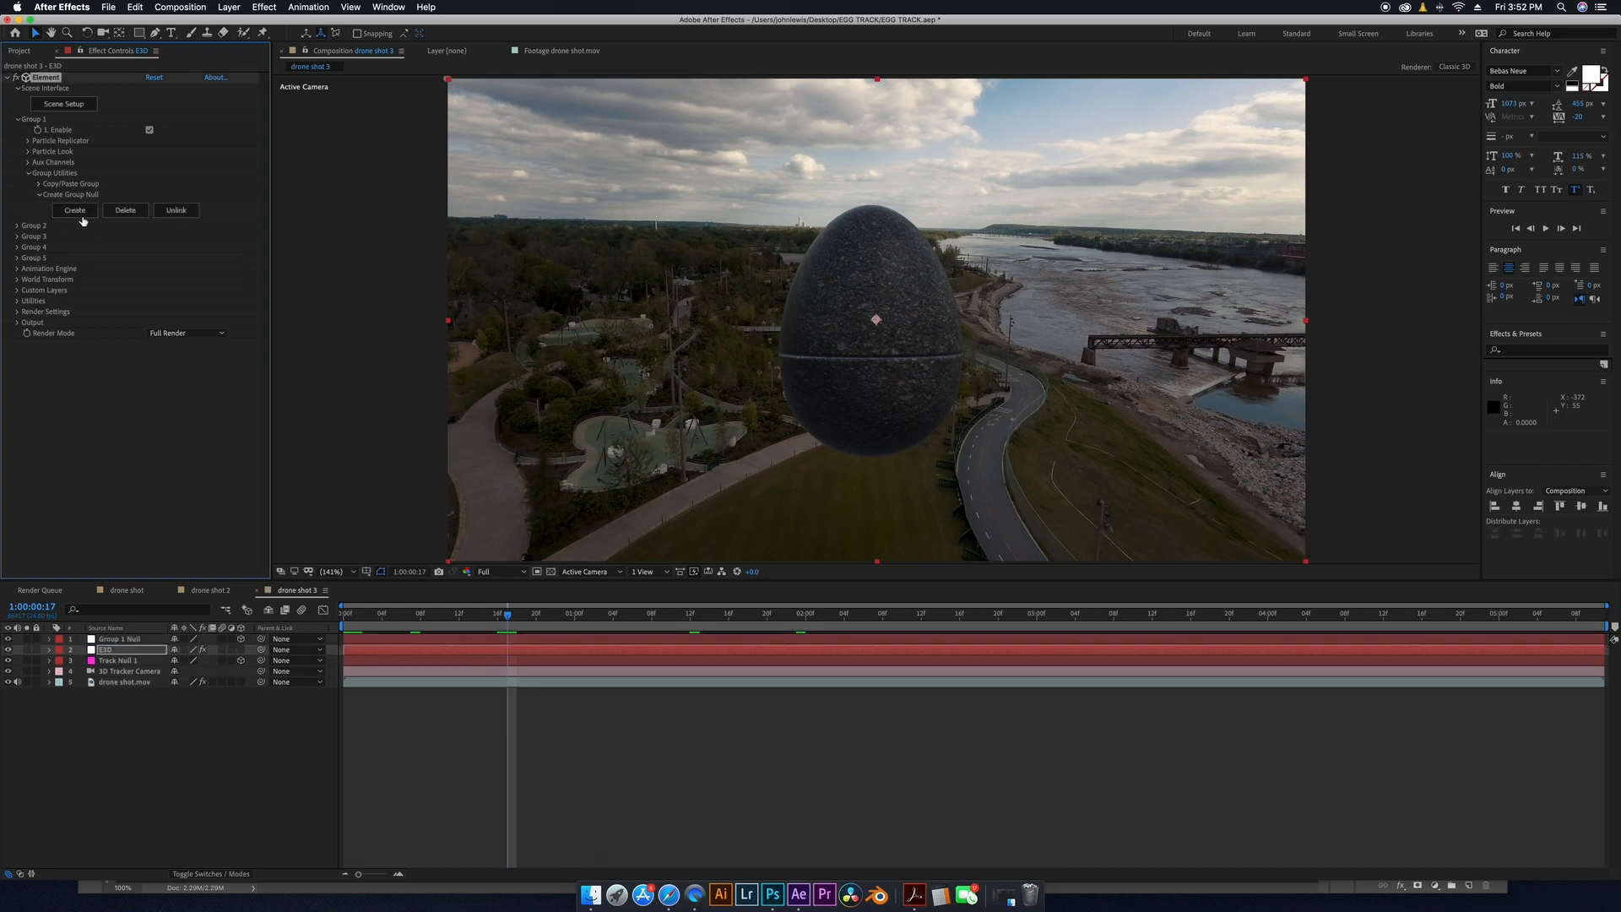
# Copy Track Null 1's position and paste it into the Group 1 Null's position.
pyautogui.click(126, 640)
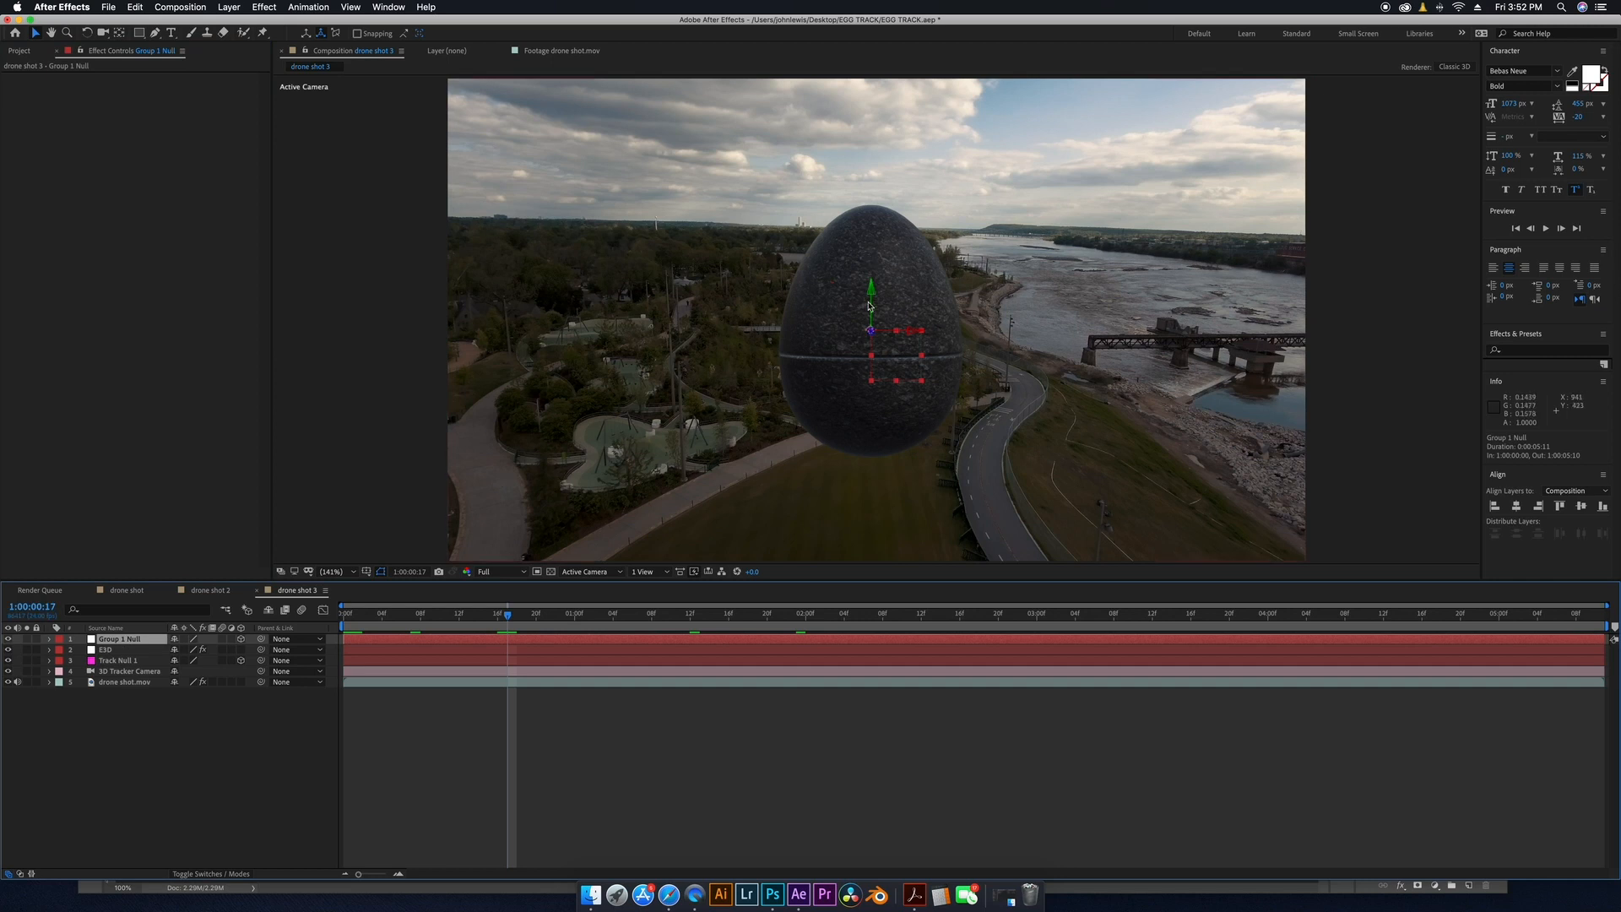
pyautogui.moveTo(508, 615); pyautogui.dragTo(341, 620)
pyautogui.moveTo(426, 647); pyautogui.dragTo(758, 637)
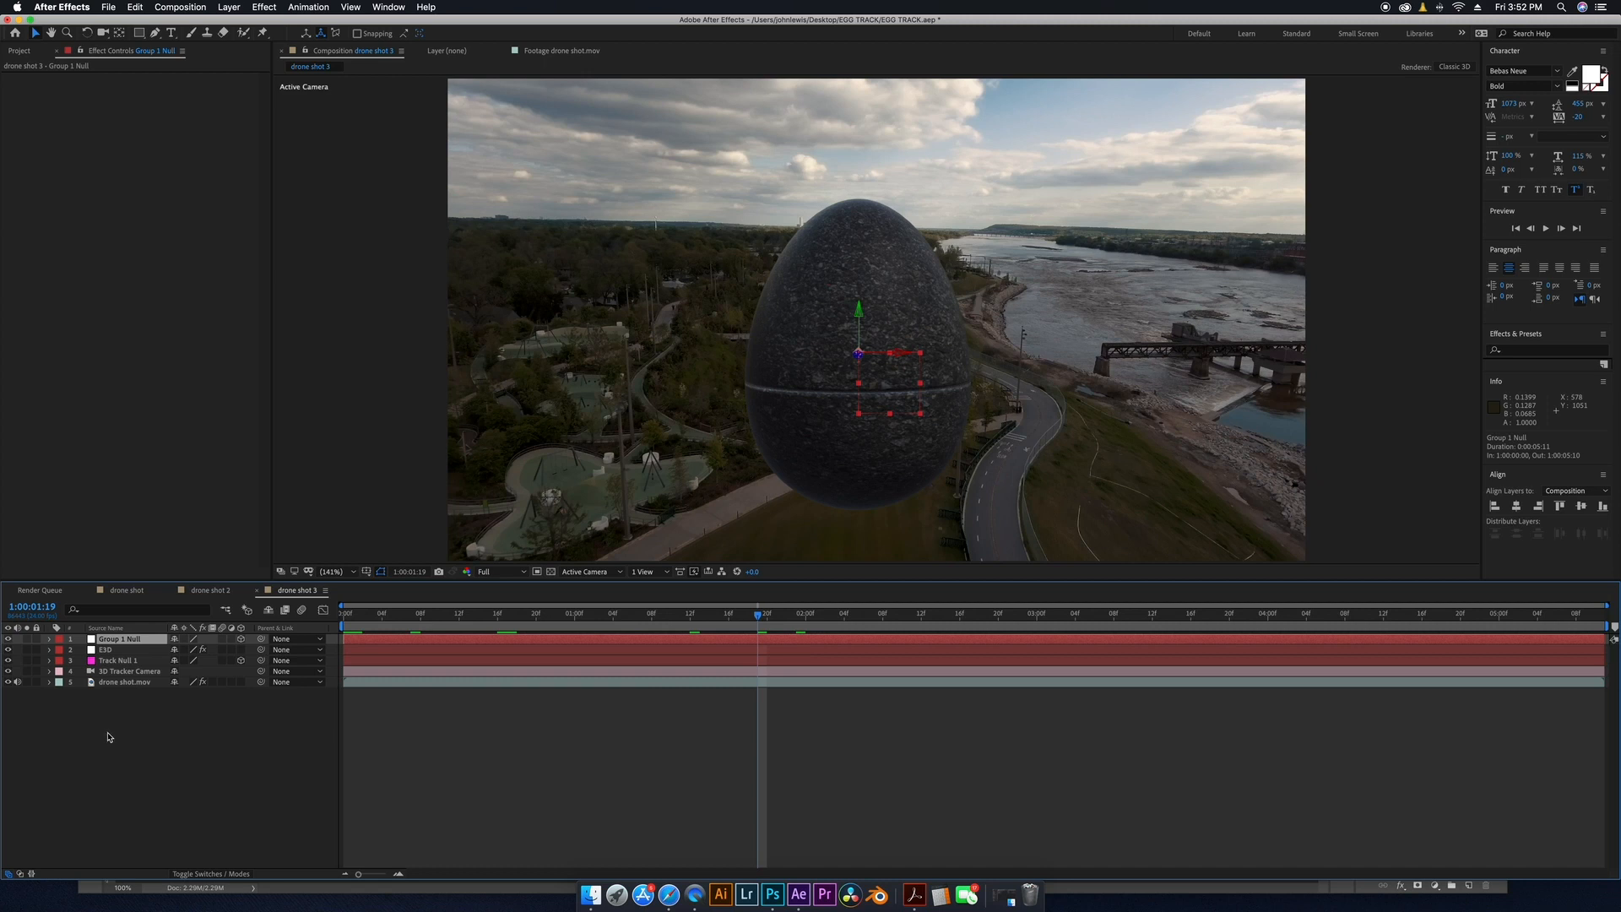
pyautogui.click(120, 663)
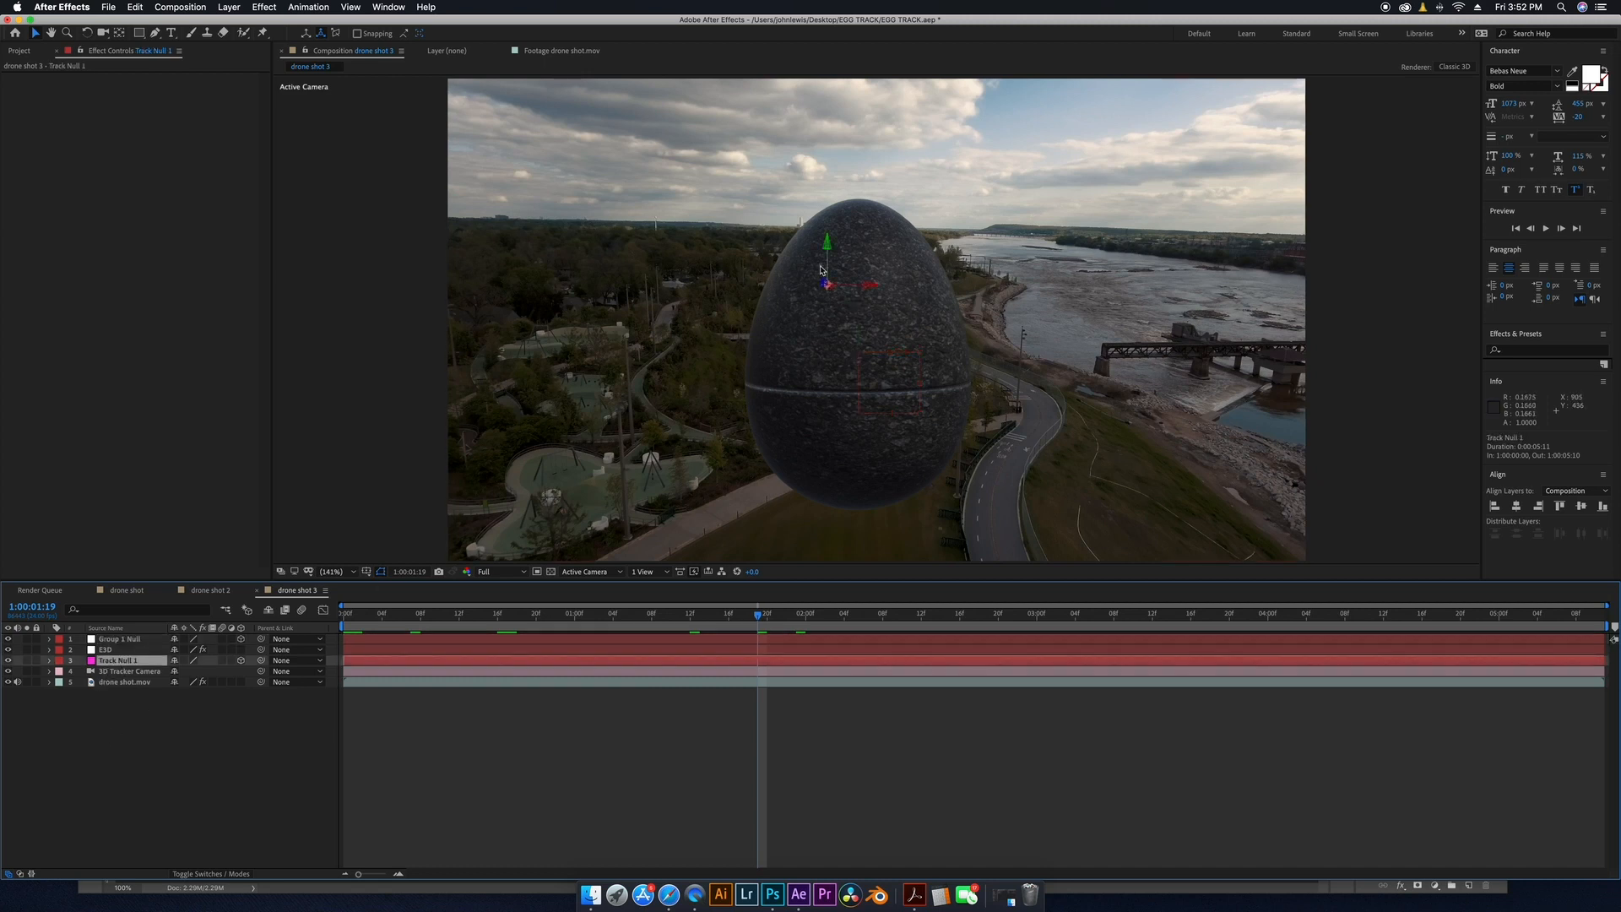
pyautogui.press('p')
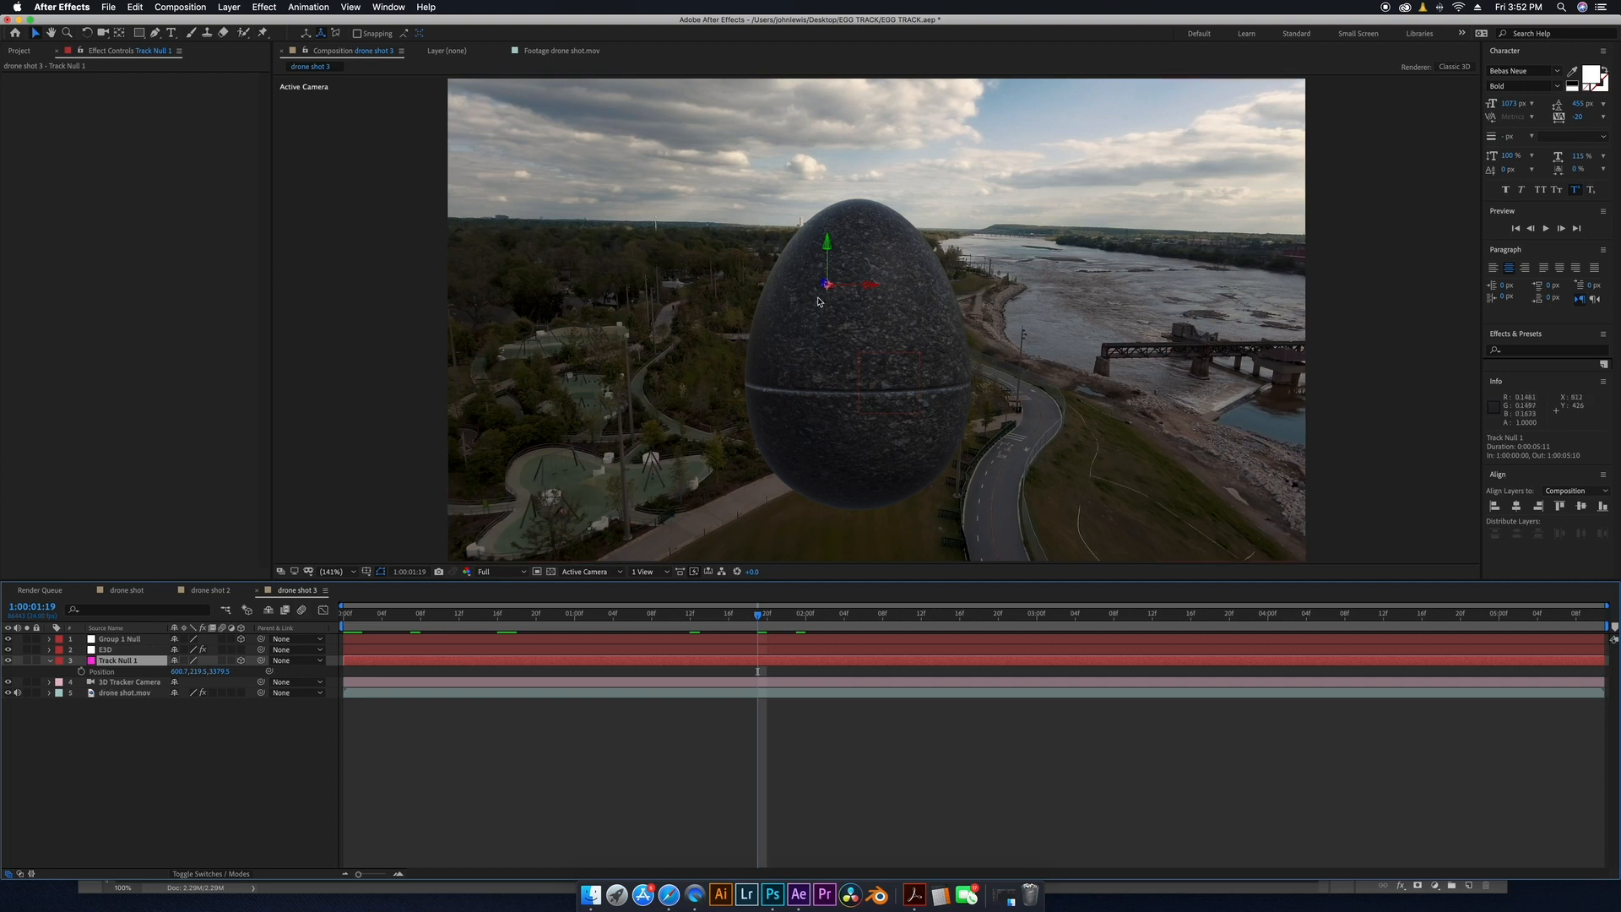
pyautogui.click(101, 672)
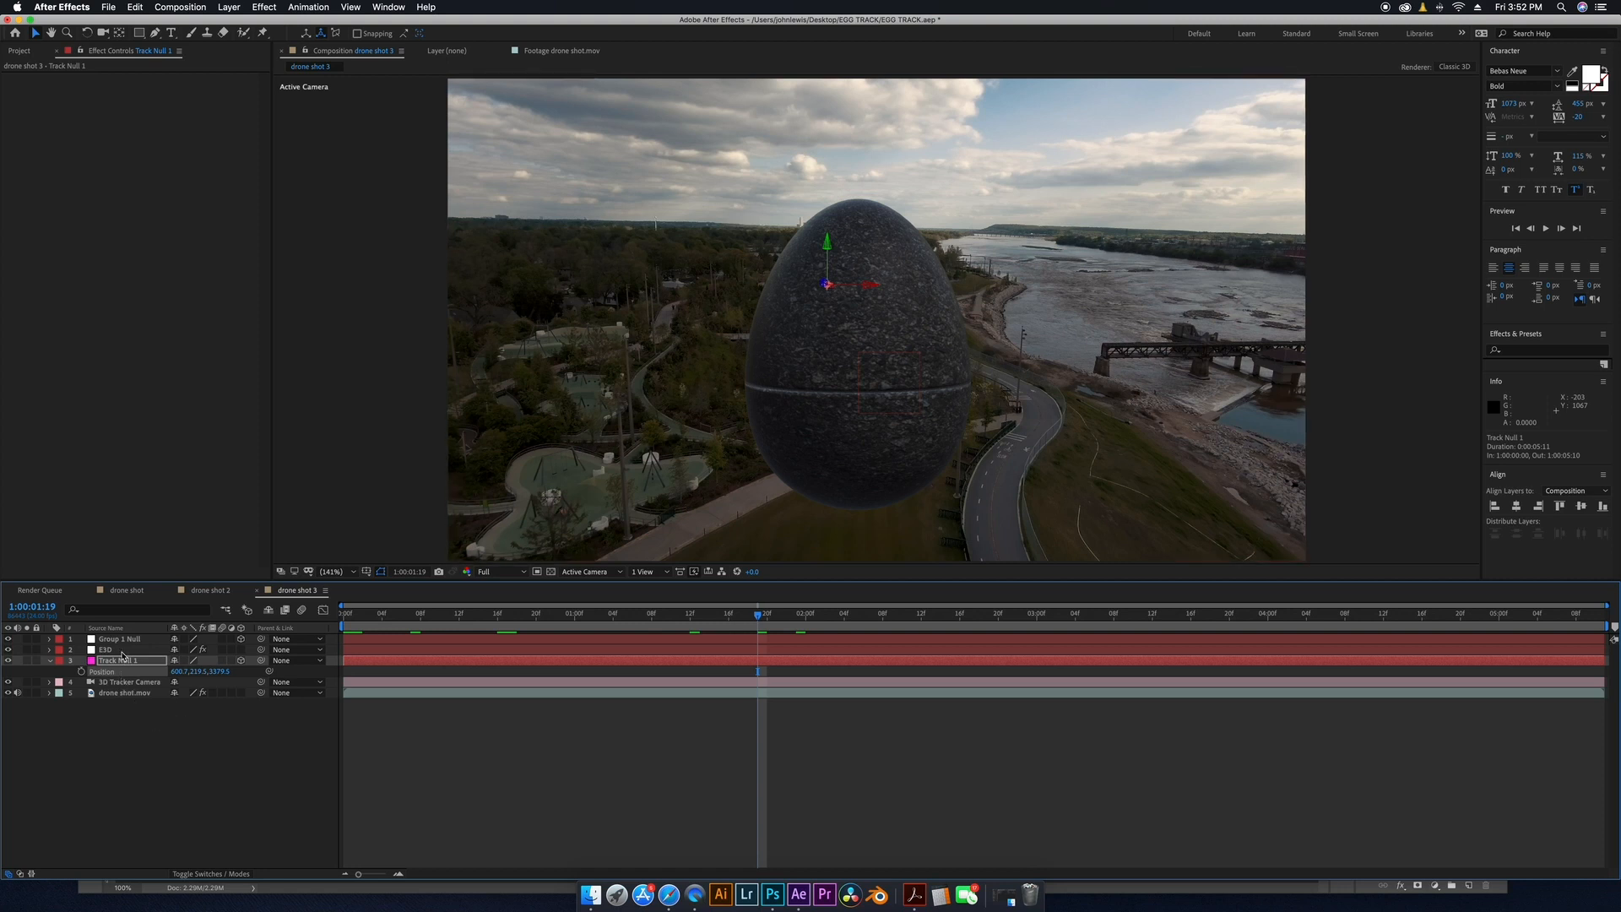
pyautogui.click(125, 640)
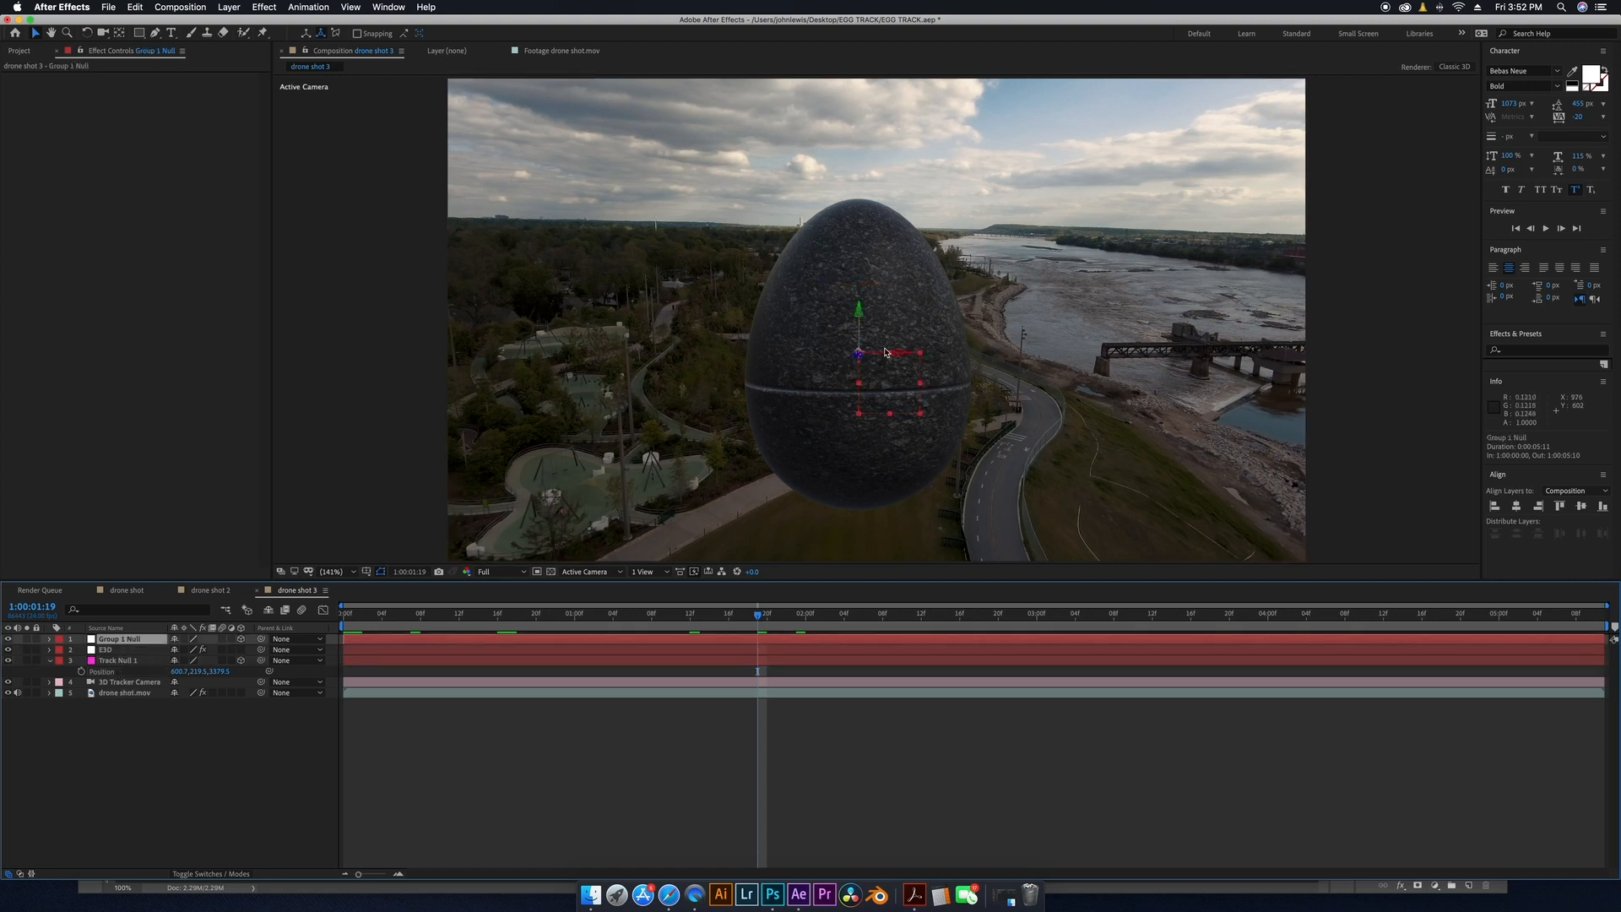
pyautogui.press('p')
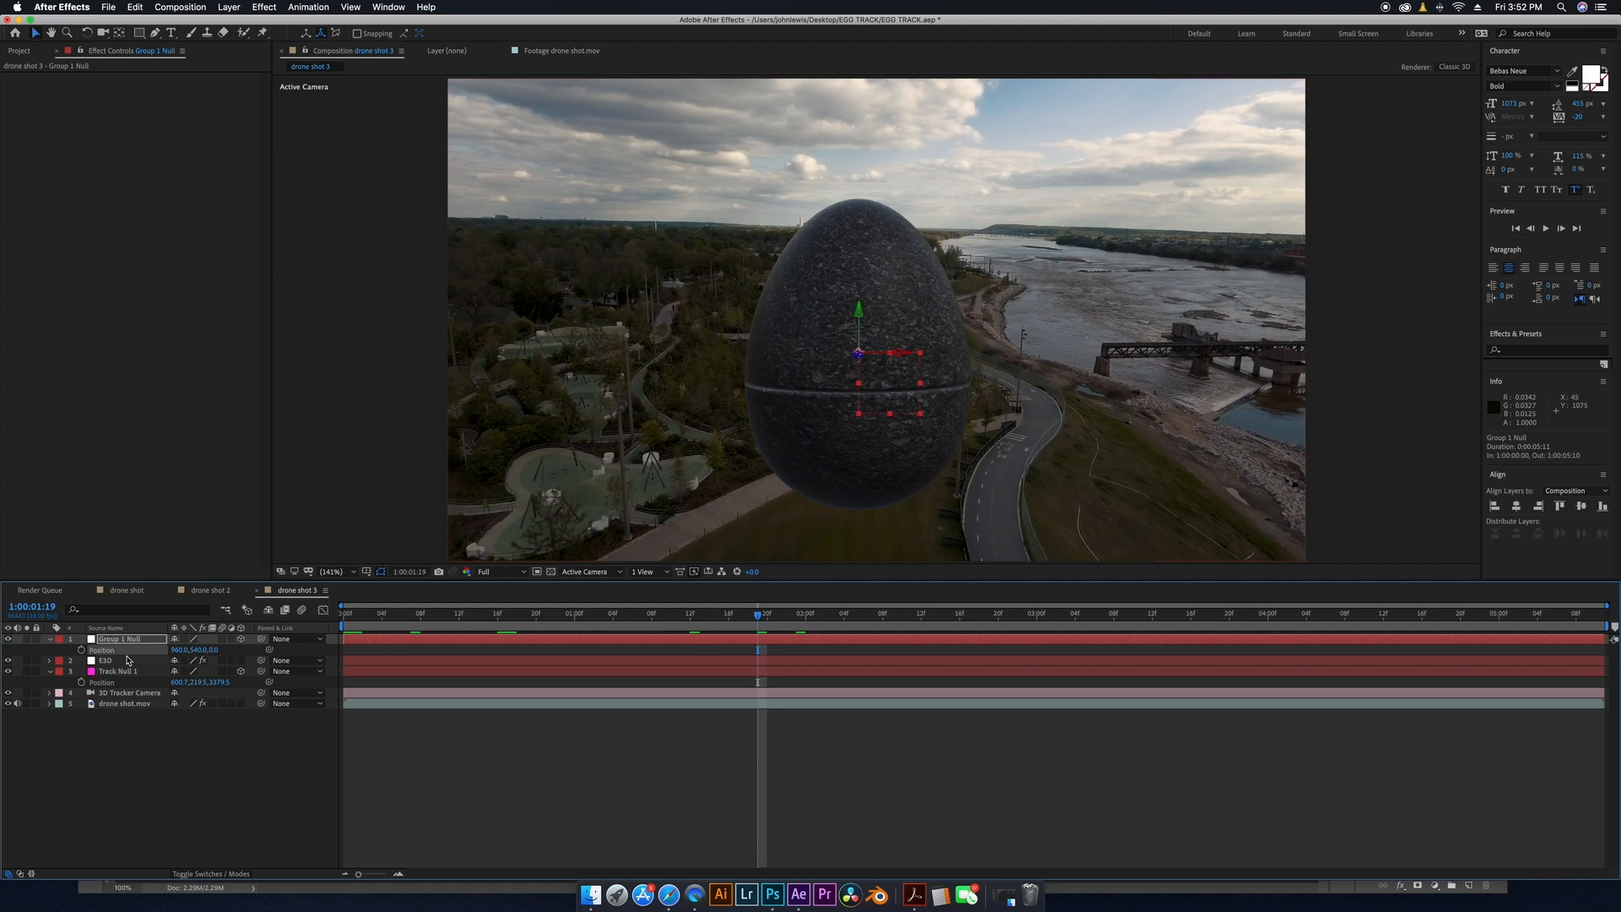
pyautogui.press('super+v')
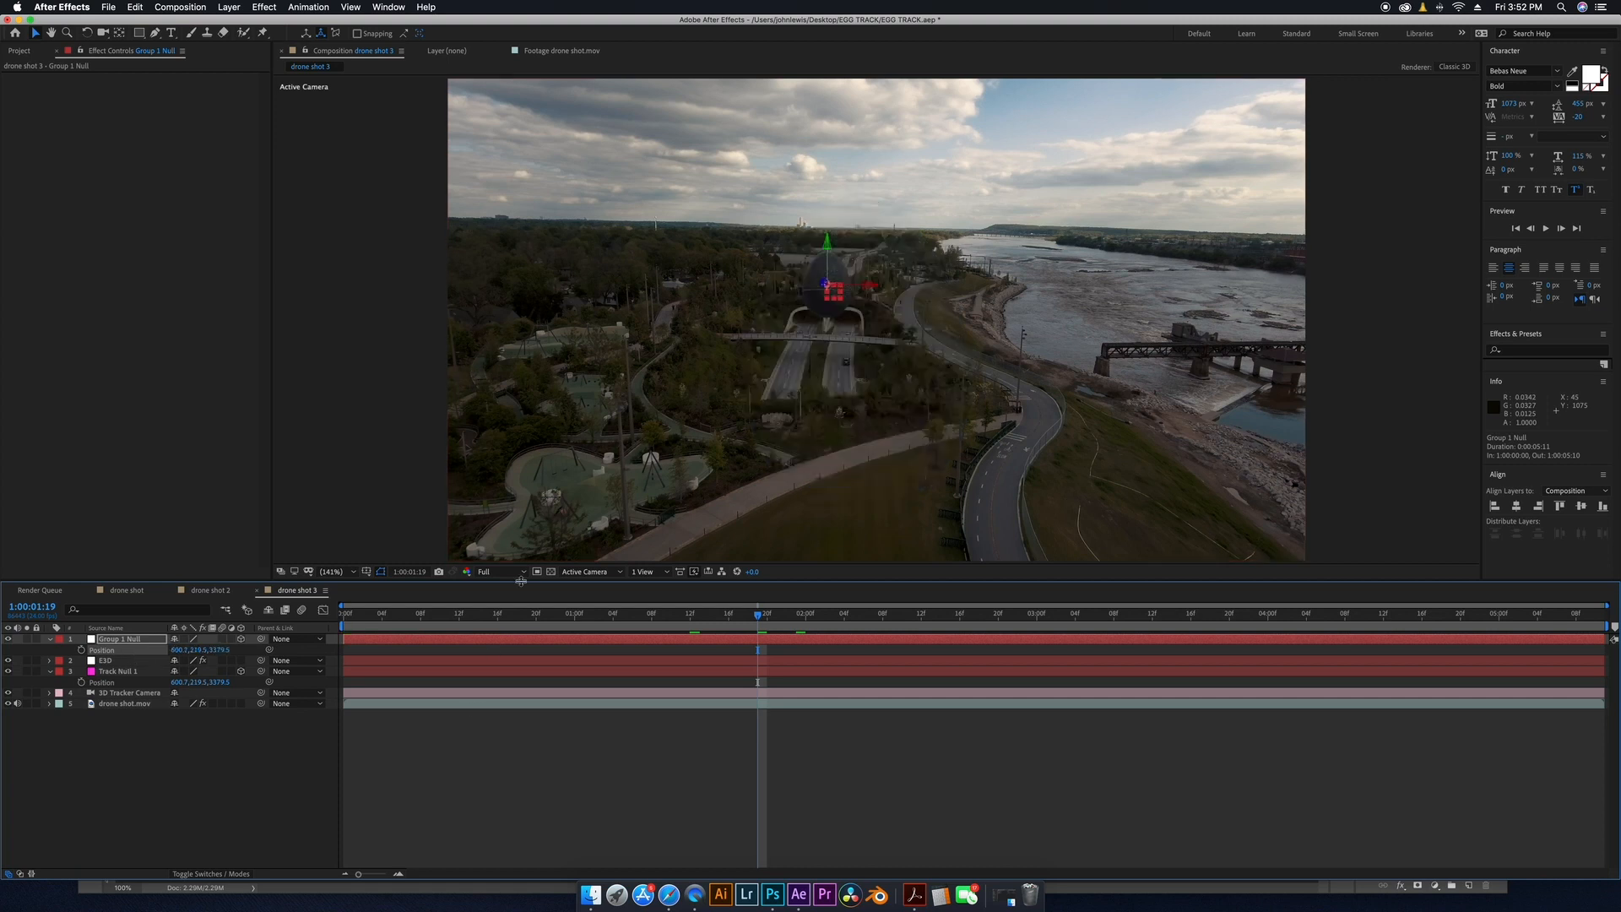
# Preview the shot, then parent Group 1 Null to Track Null 1.
pyautogui.press('space')
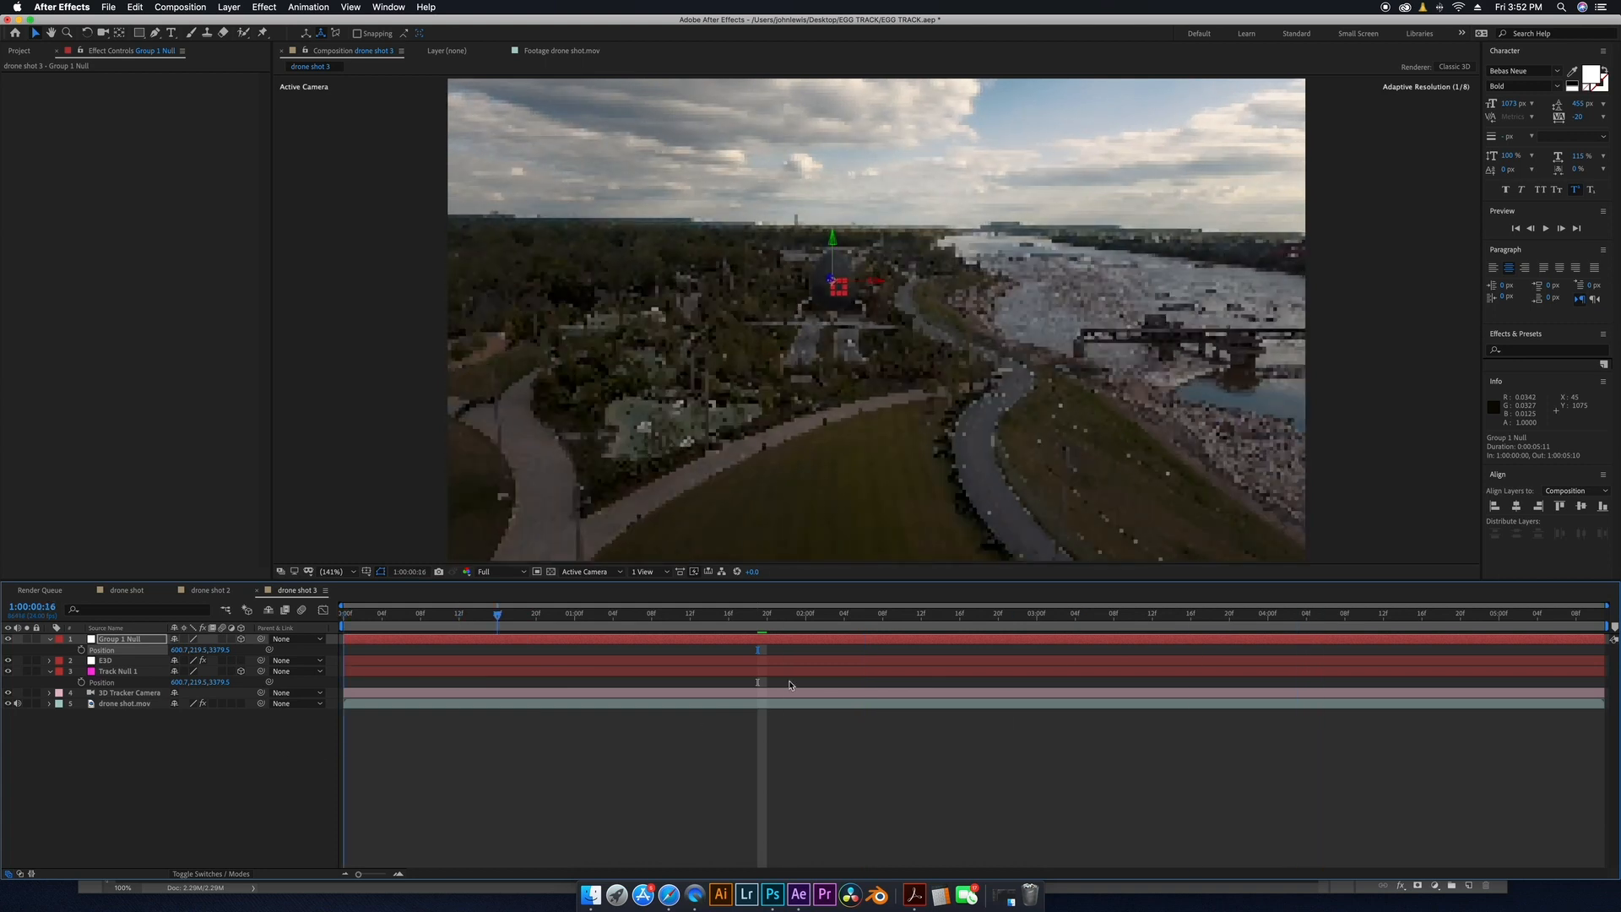
pyautogui.press('space')
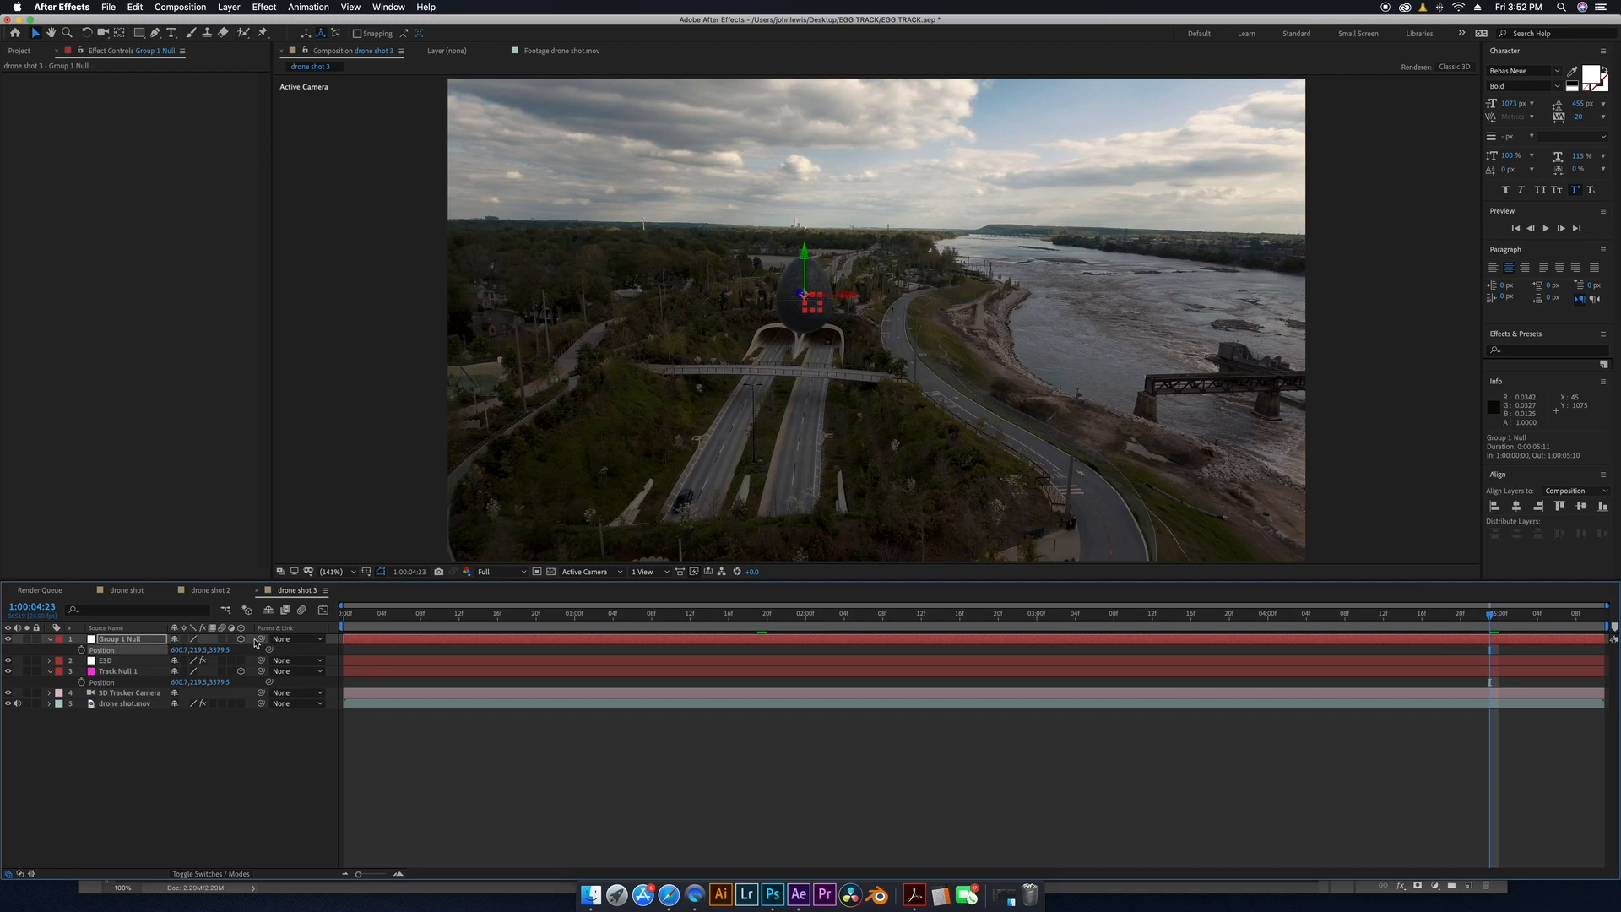
pyautogui.moveTo(262, 640); pyautogui.dragTo(115, 670)
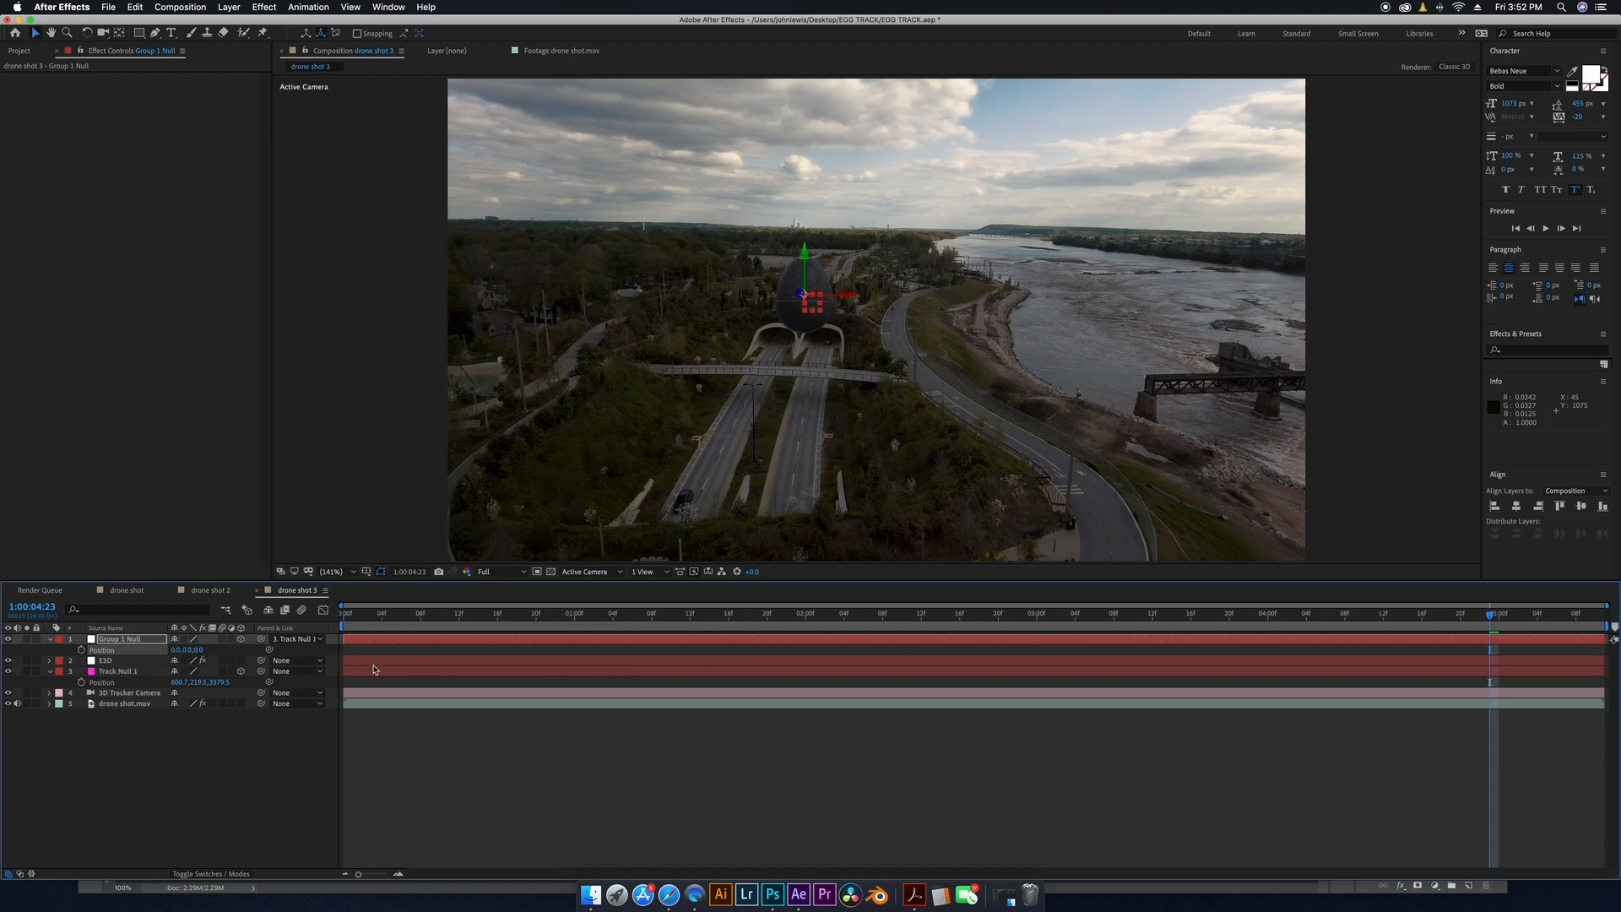
# Raise the Group 1 Null along its Y axis so the egg sits higher in the scene.
pyautogui.moveTo(424, 619); pyautogui.dragTo(979, 725)
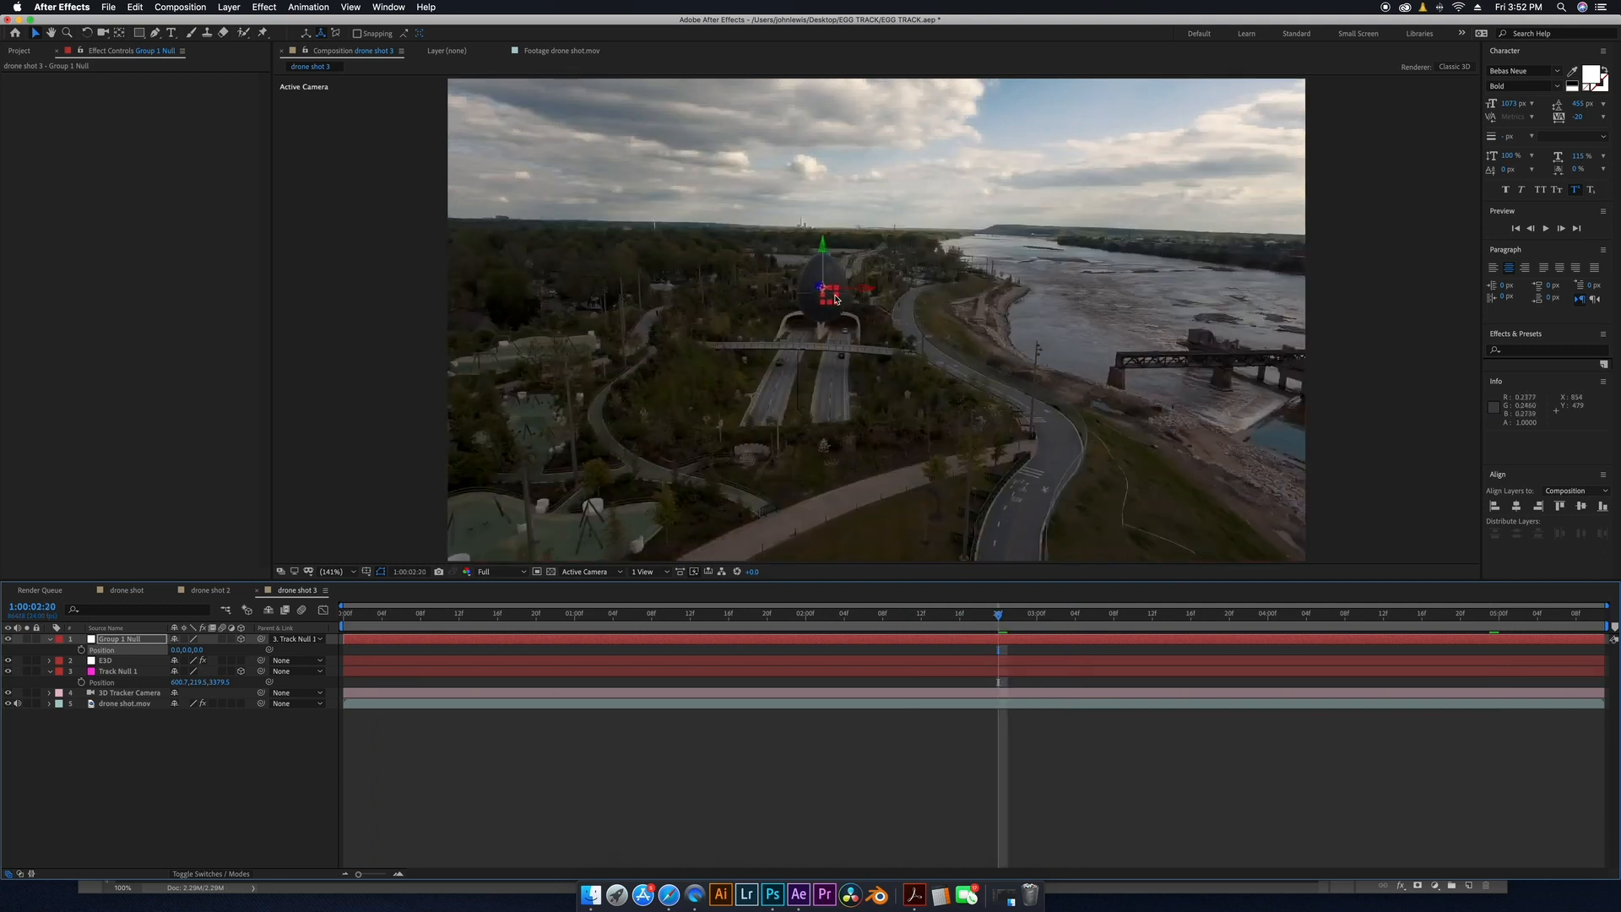
pyautogui.moveTo(463, 625); pyautogui.dragTo(911, 660)
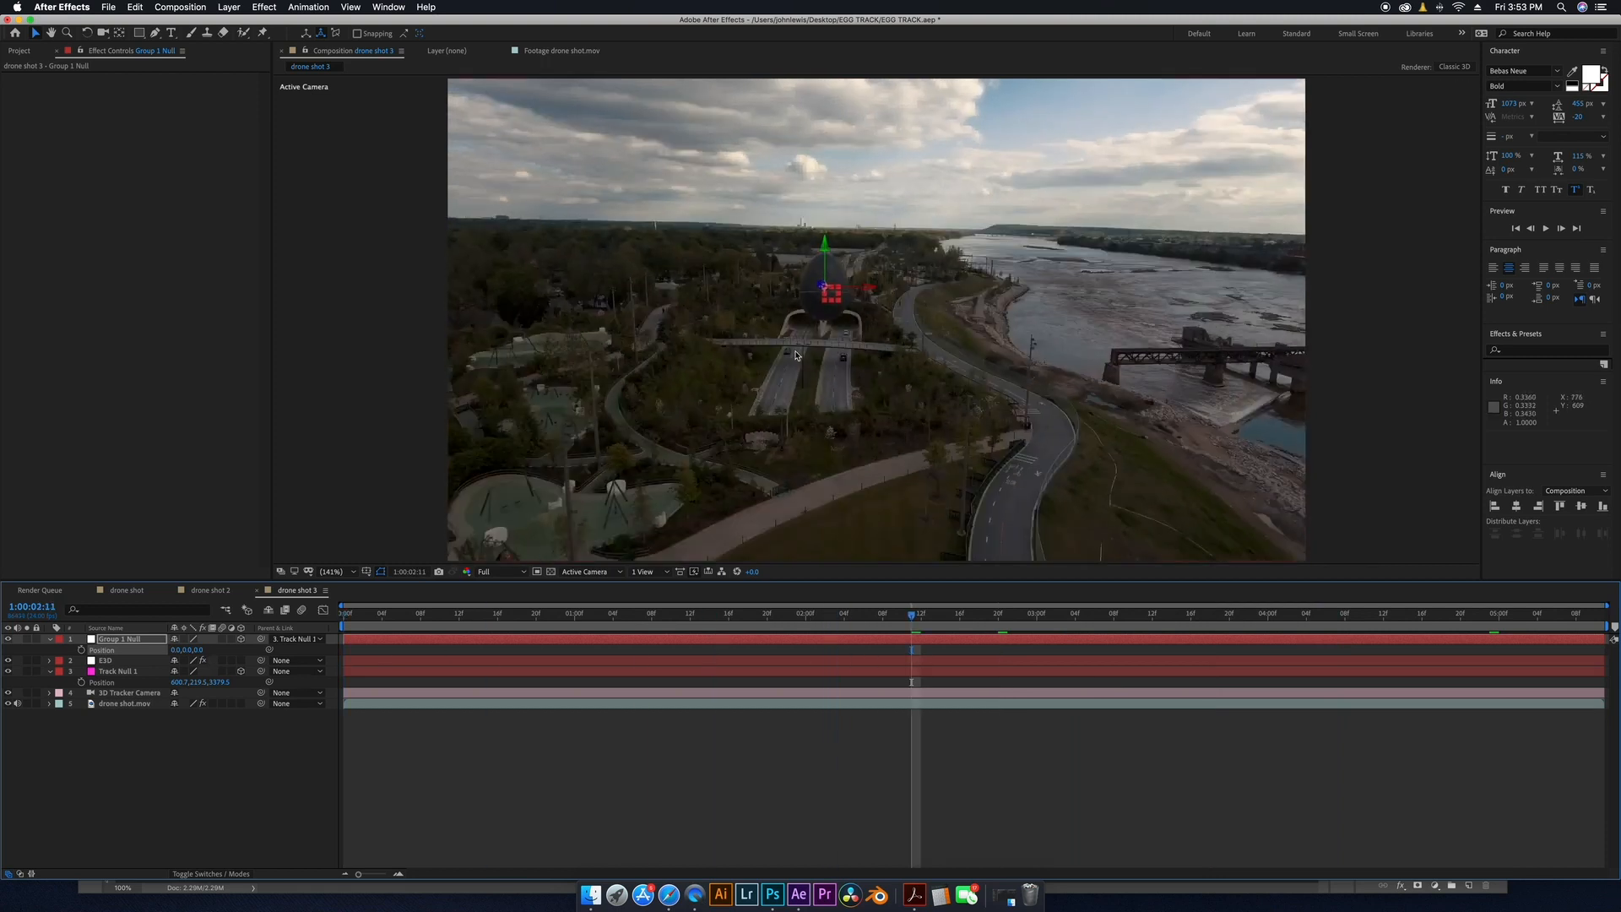
pyautogui.moveTo(395, 623); pyautogui.dragTo(805, 639)
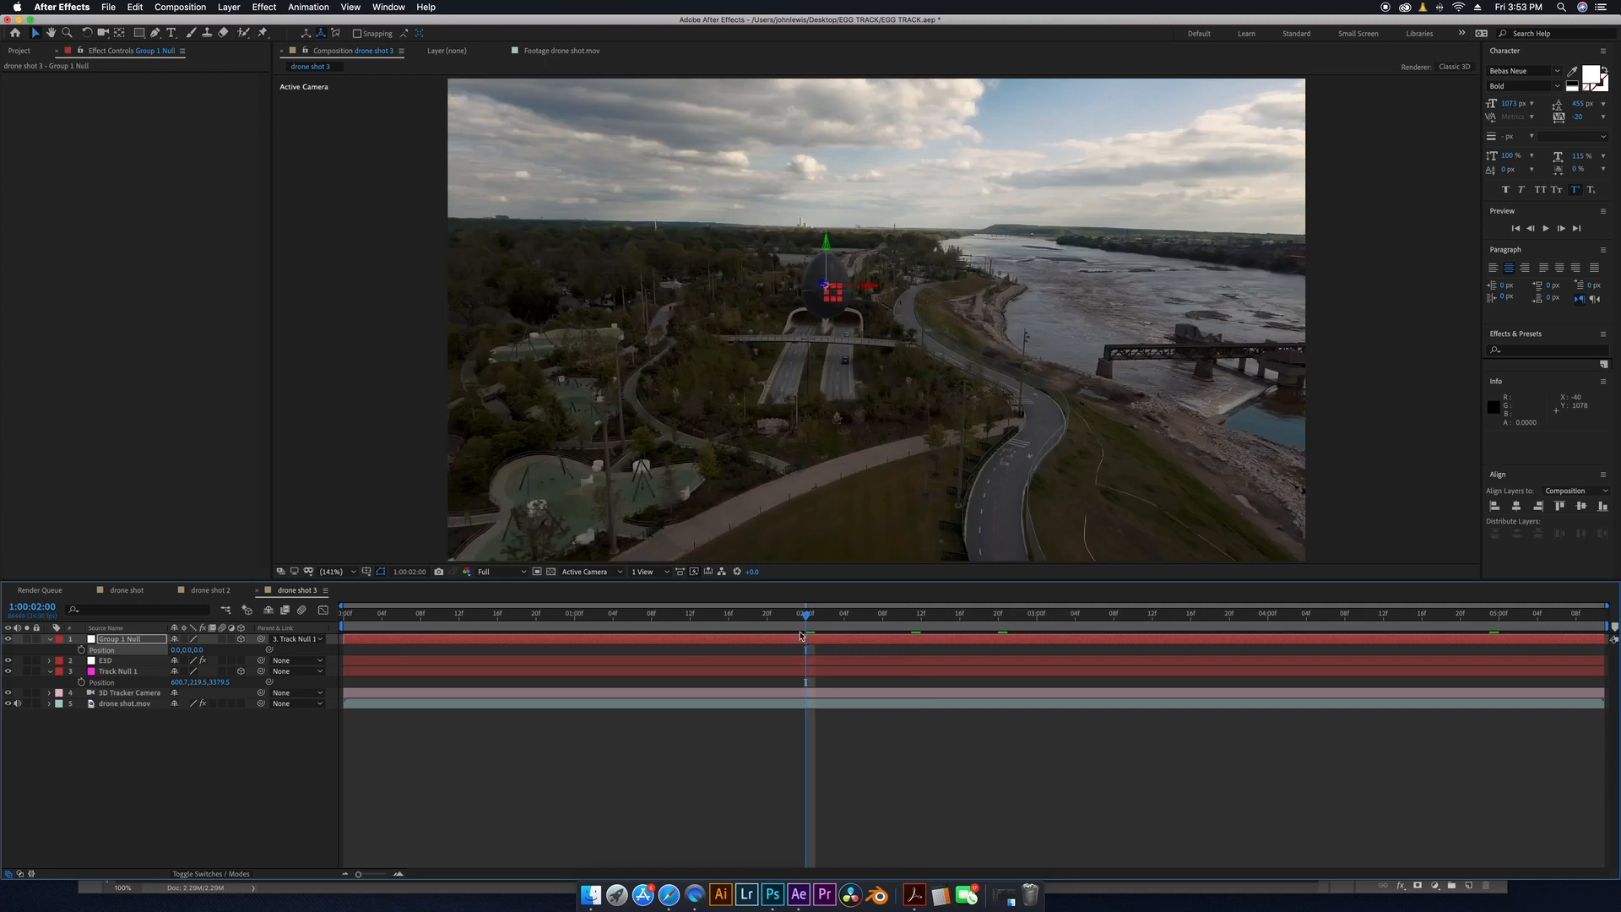
pyautogui.click(132, 641)
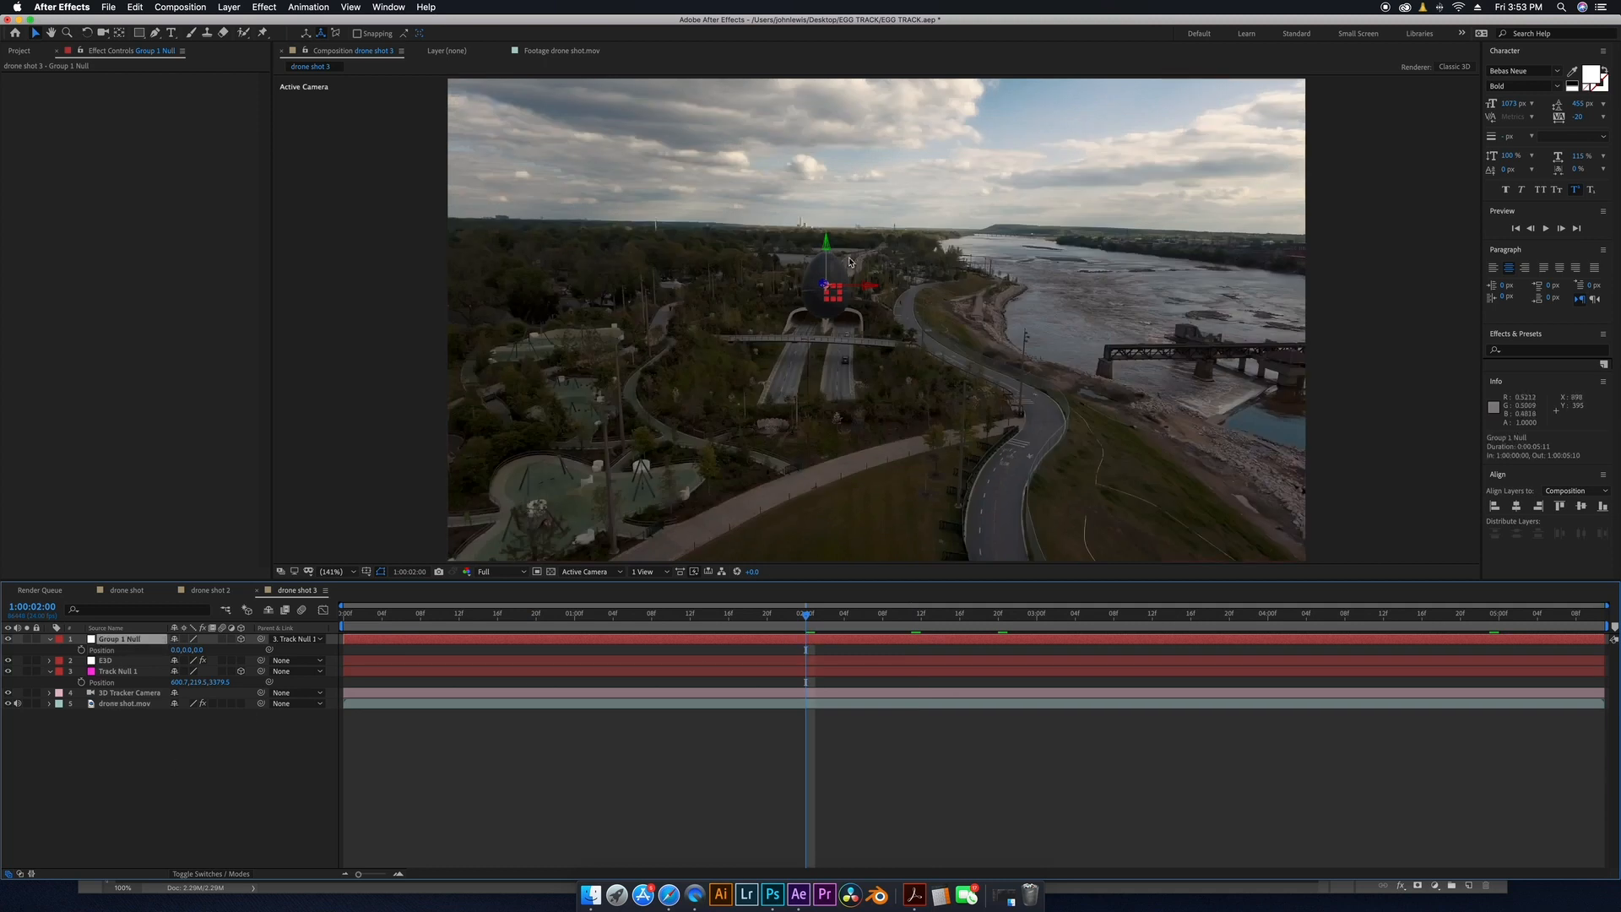
pyautogui.moveTo(829, 250); pyautogui.dragTo(825, 185)
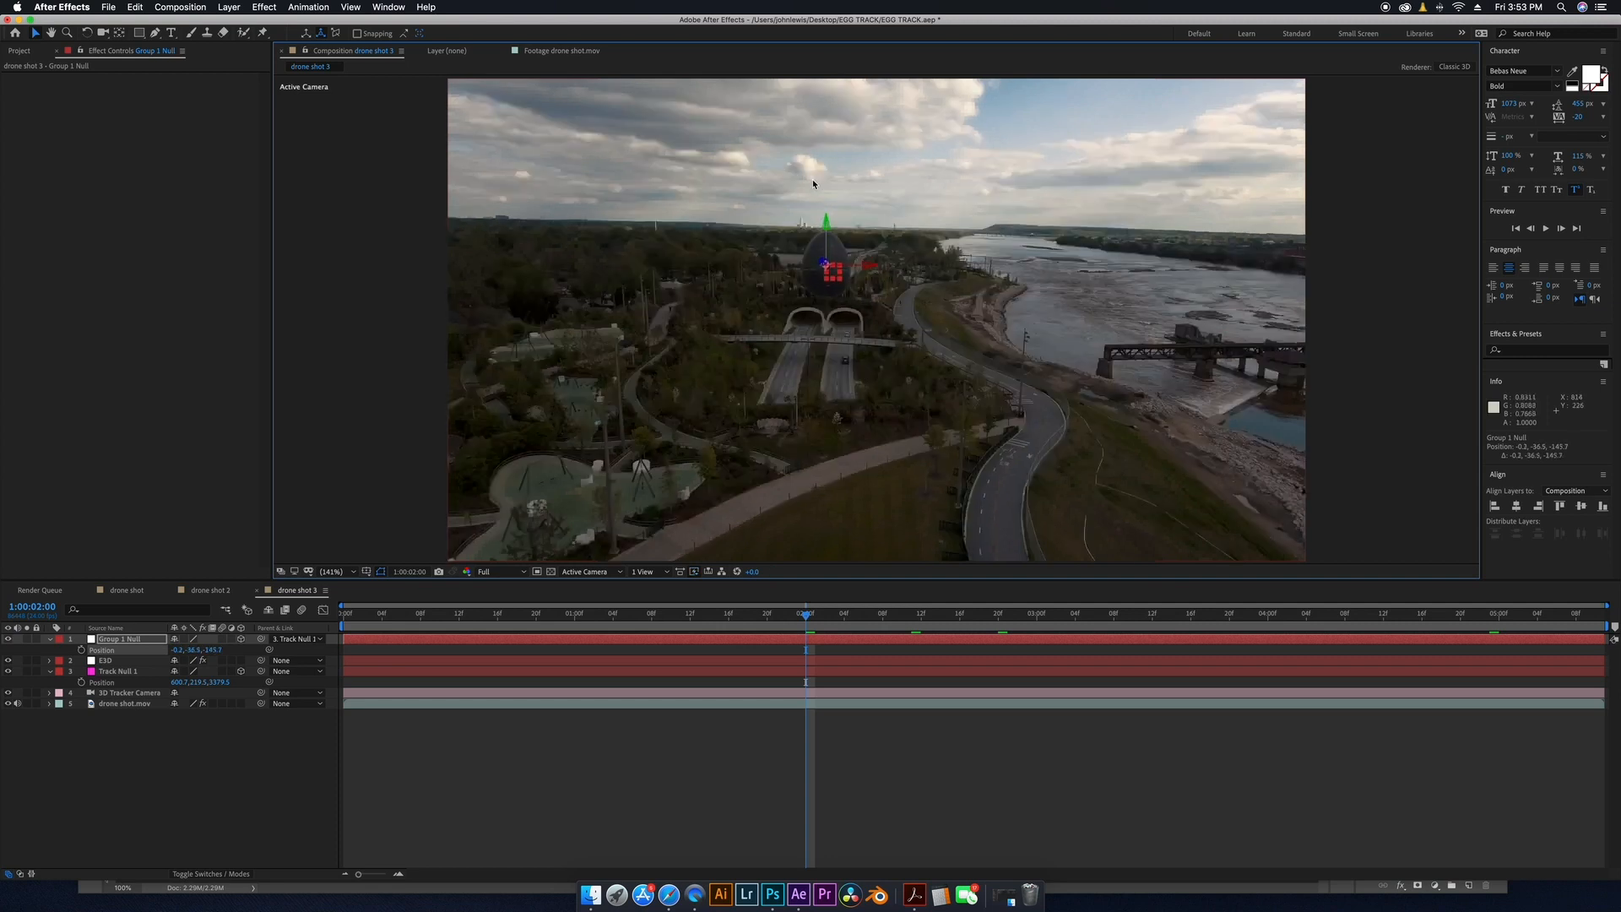
pyautogui.moveTo(827, 224); pyautogui.dragTo(827, 229)
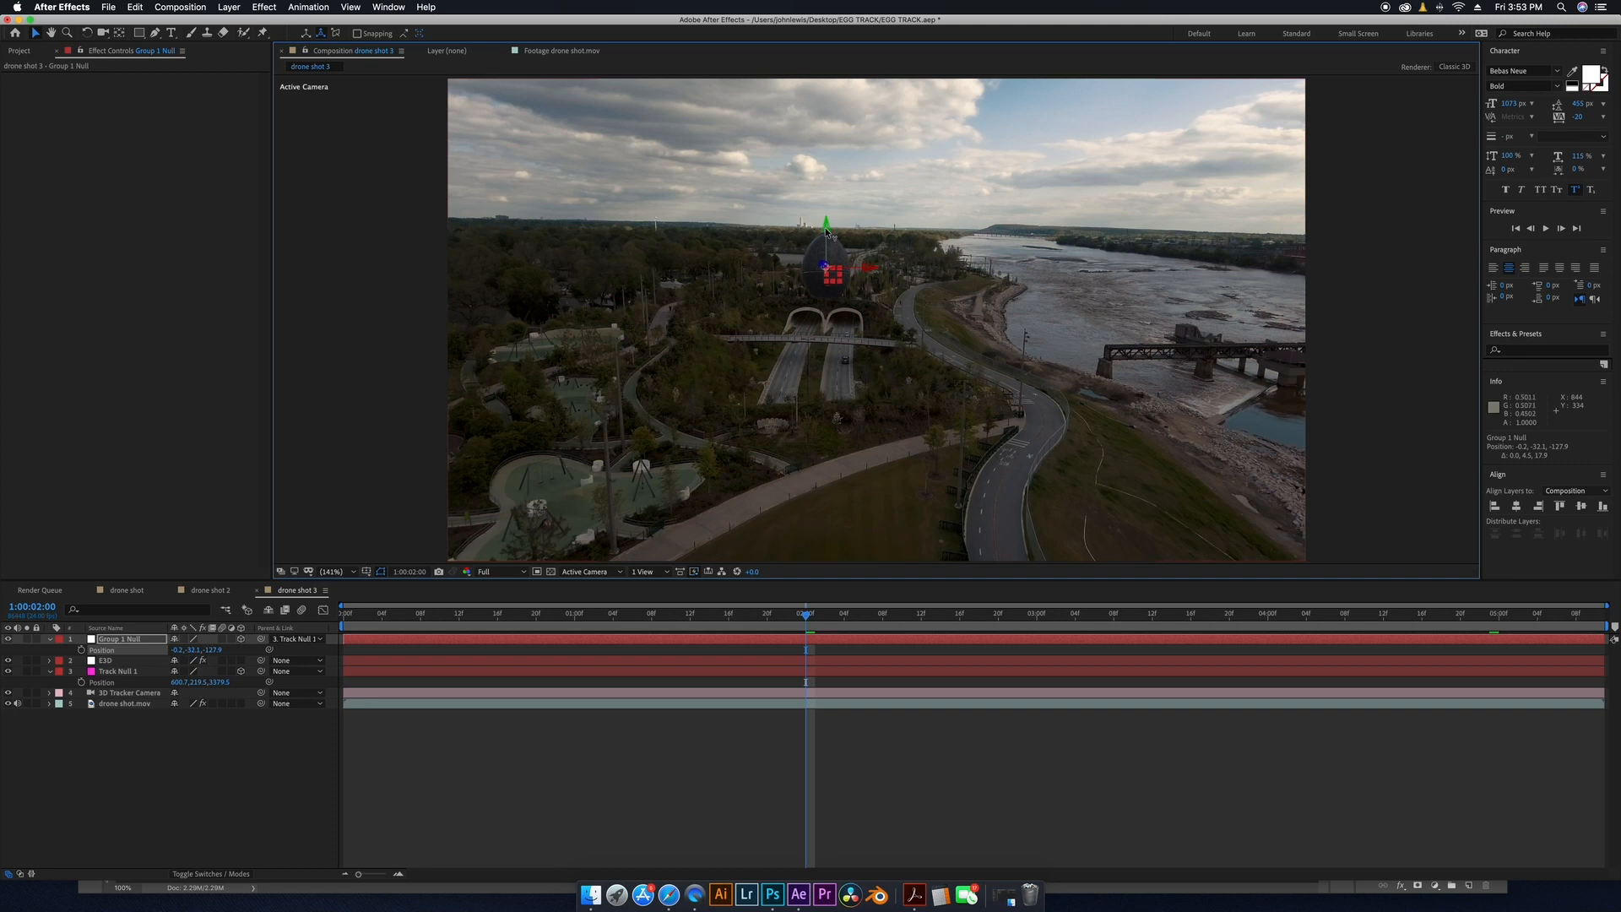
# Rotate Group 1 Null to an X rotation of 10° and a Y rotation of -31°.
pyautogui.click(139, 641)
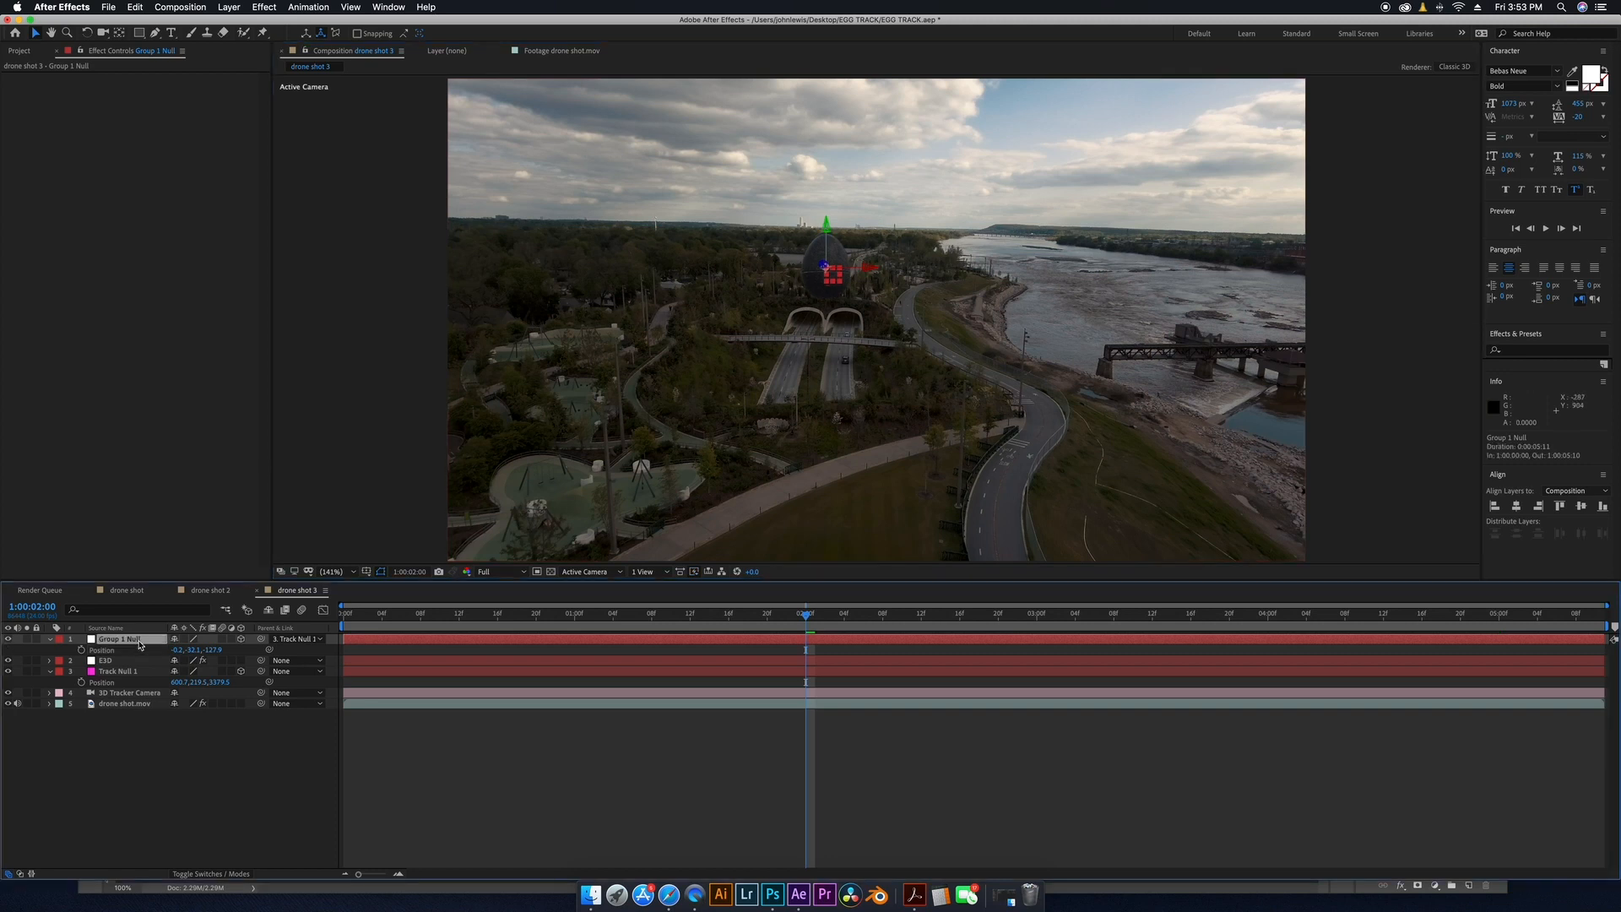
pyautogui.press('r')
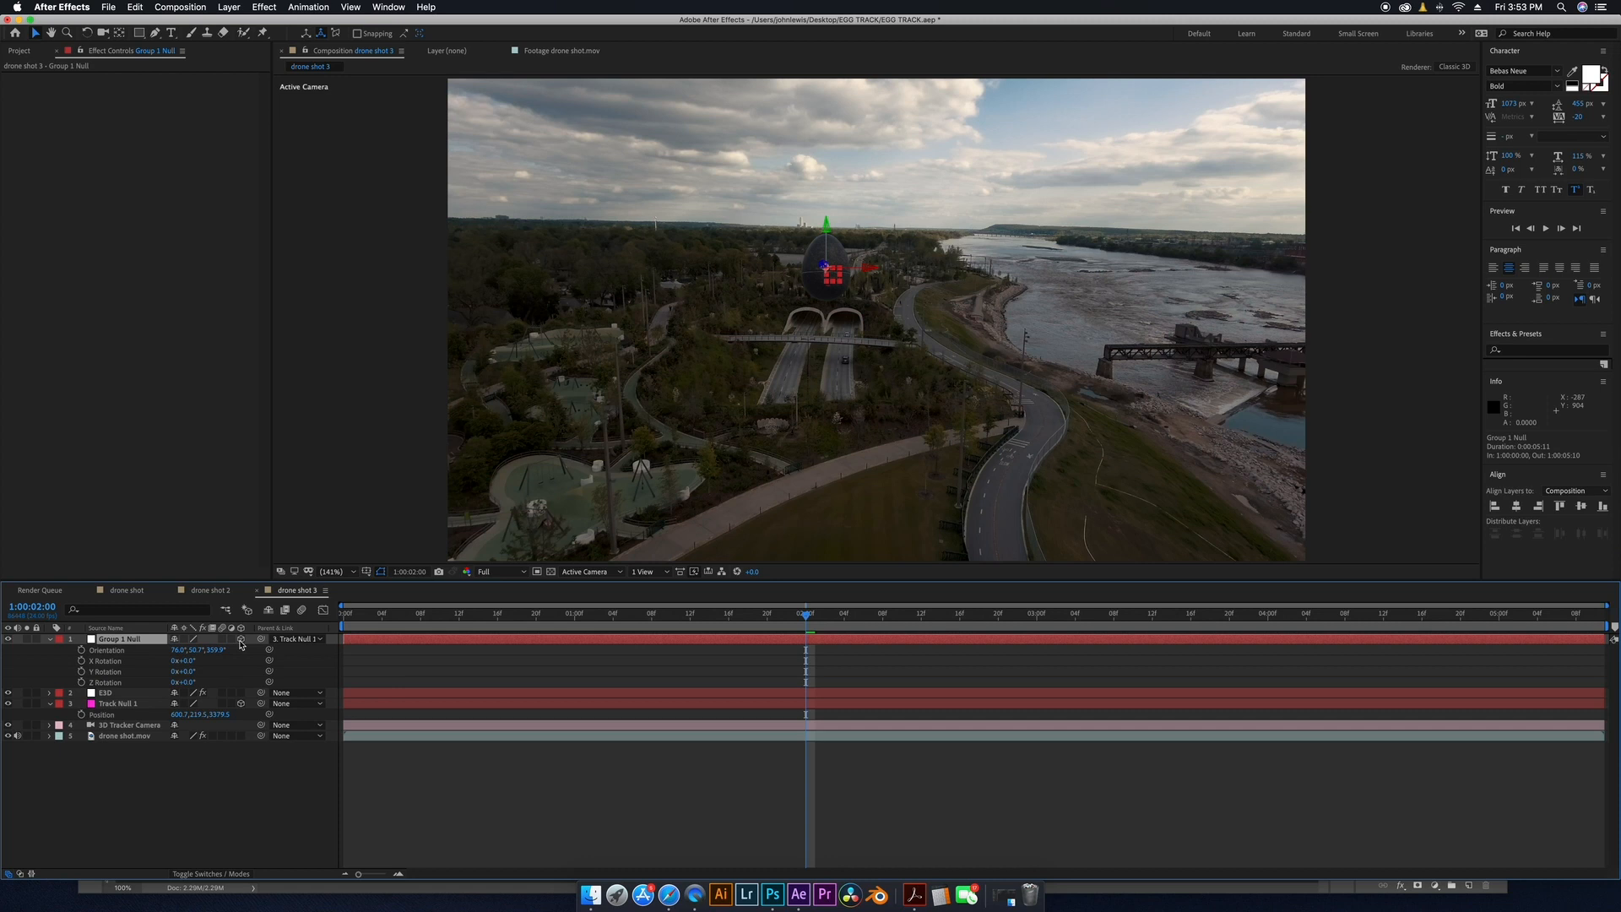
pyautogui.moveTo(188, 661)
pyautogui.mouseDown()
pyautogui.moveTo(207, 661)
pyautogui.moveTo(185, 661)
pyautogui.mouseUp()
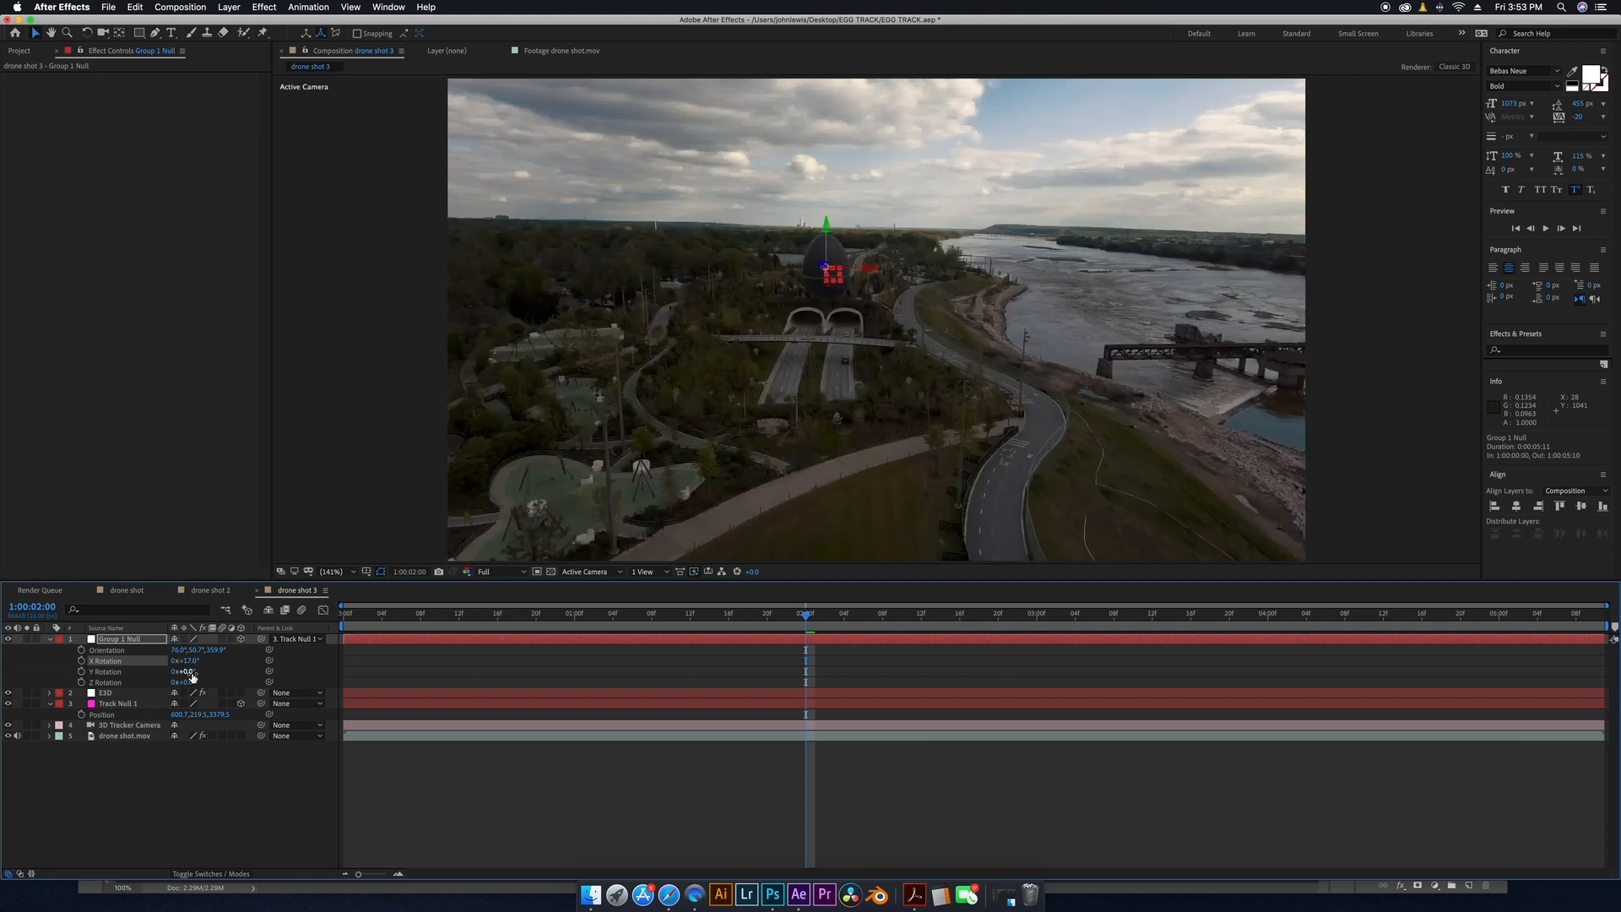
pyautogui.moveTo(182, 671); pyautogui.dragTo(186, 663)
pyautogui.moveTo(185, 661); pyautogui.dragTo(196, 663)
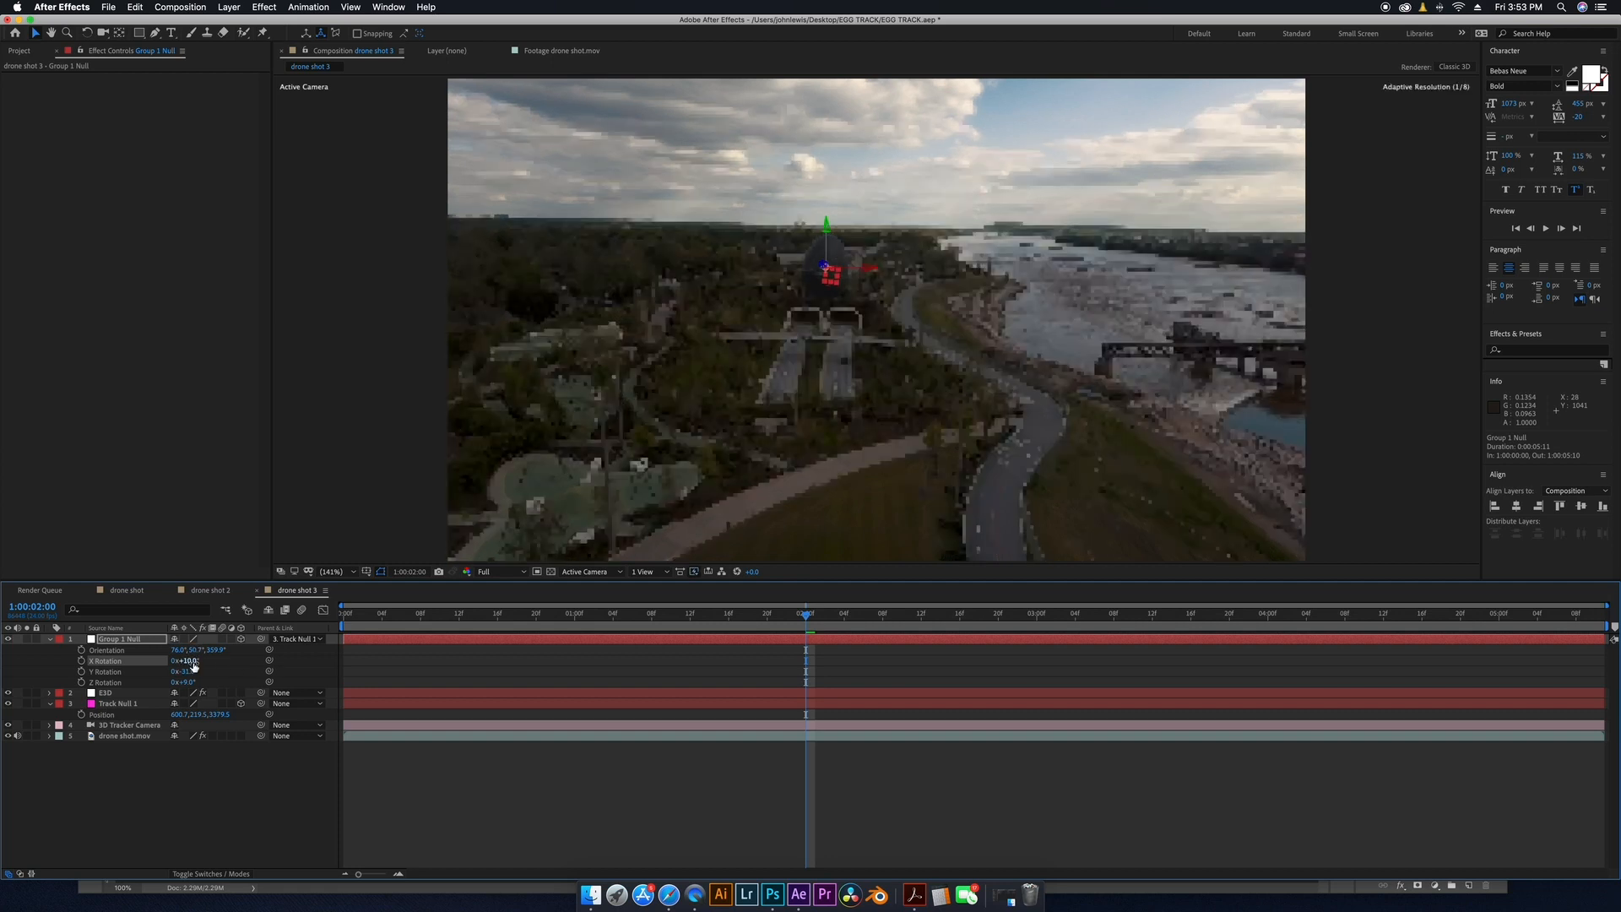
pyautogui.click(215, 851)
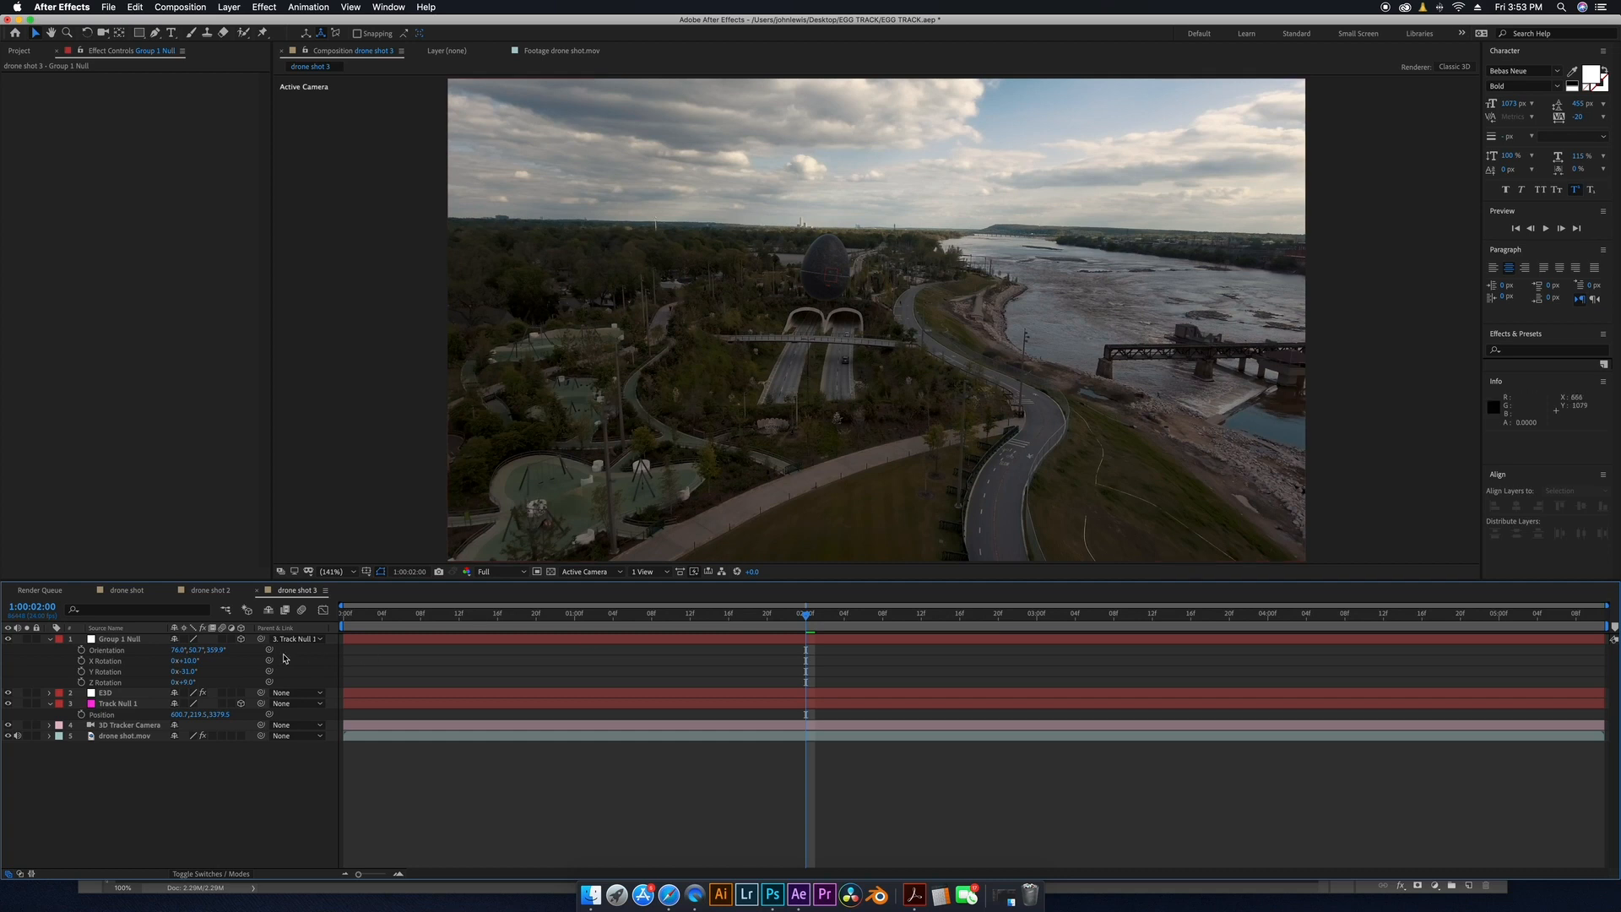
# Scrub the timeline and toggle the EGG layer's visibility off and on to compare the shot.
pyautogui.moveTo(381, 610); pyautogui.dragTo(984, 646)
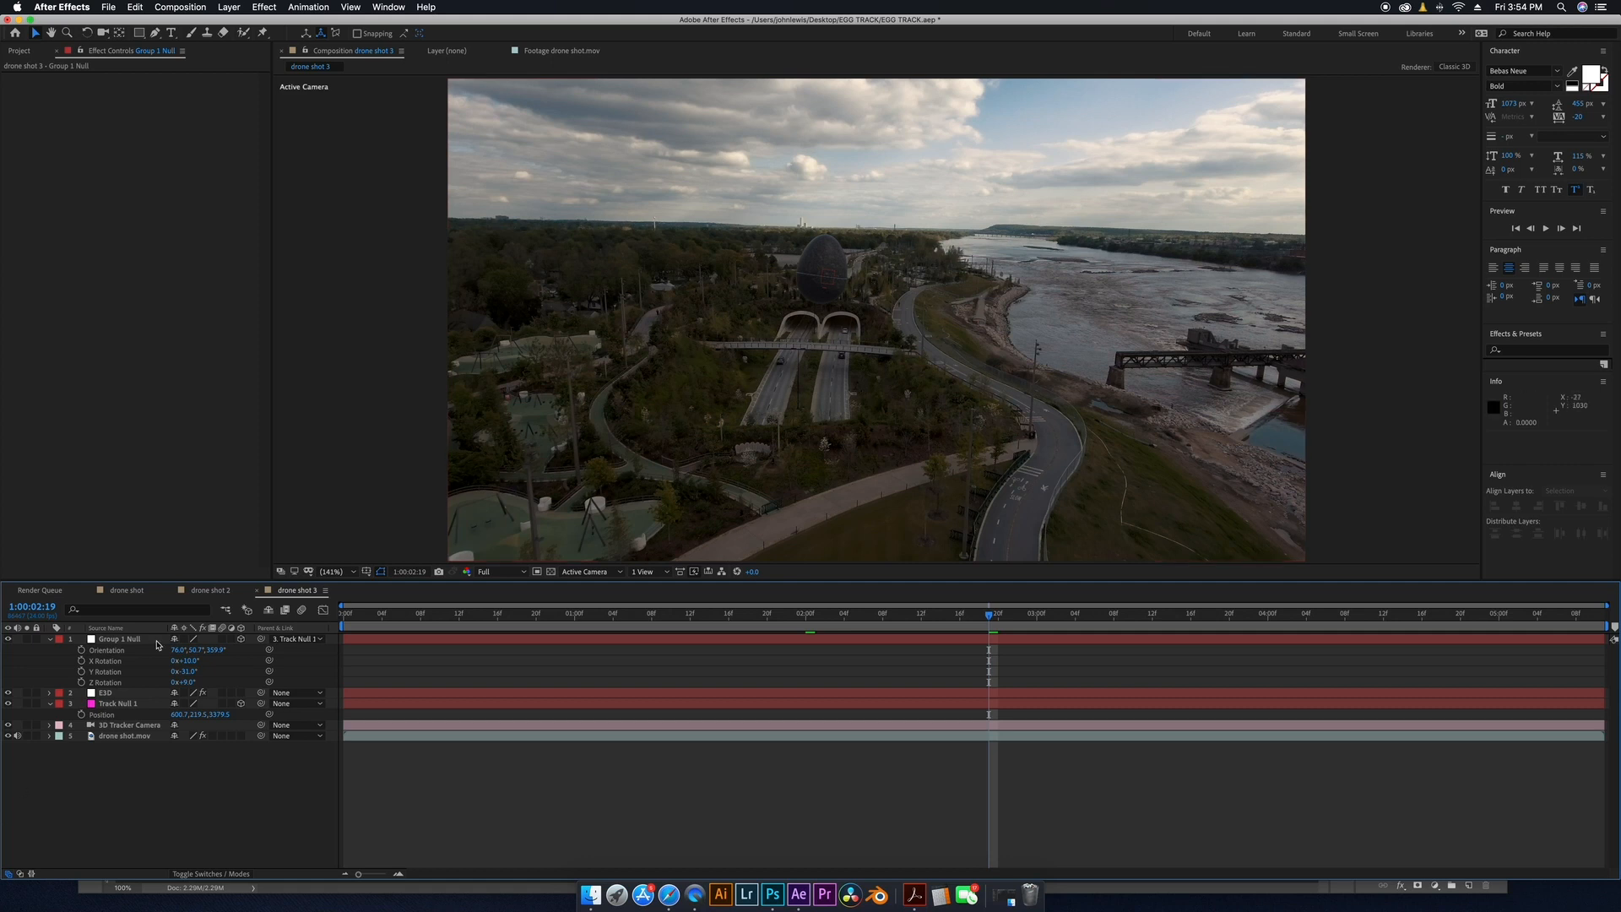
pyautogui.click(125, 692)
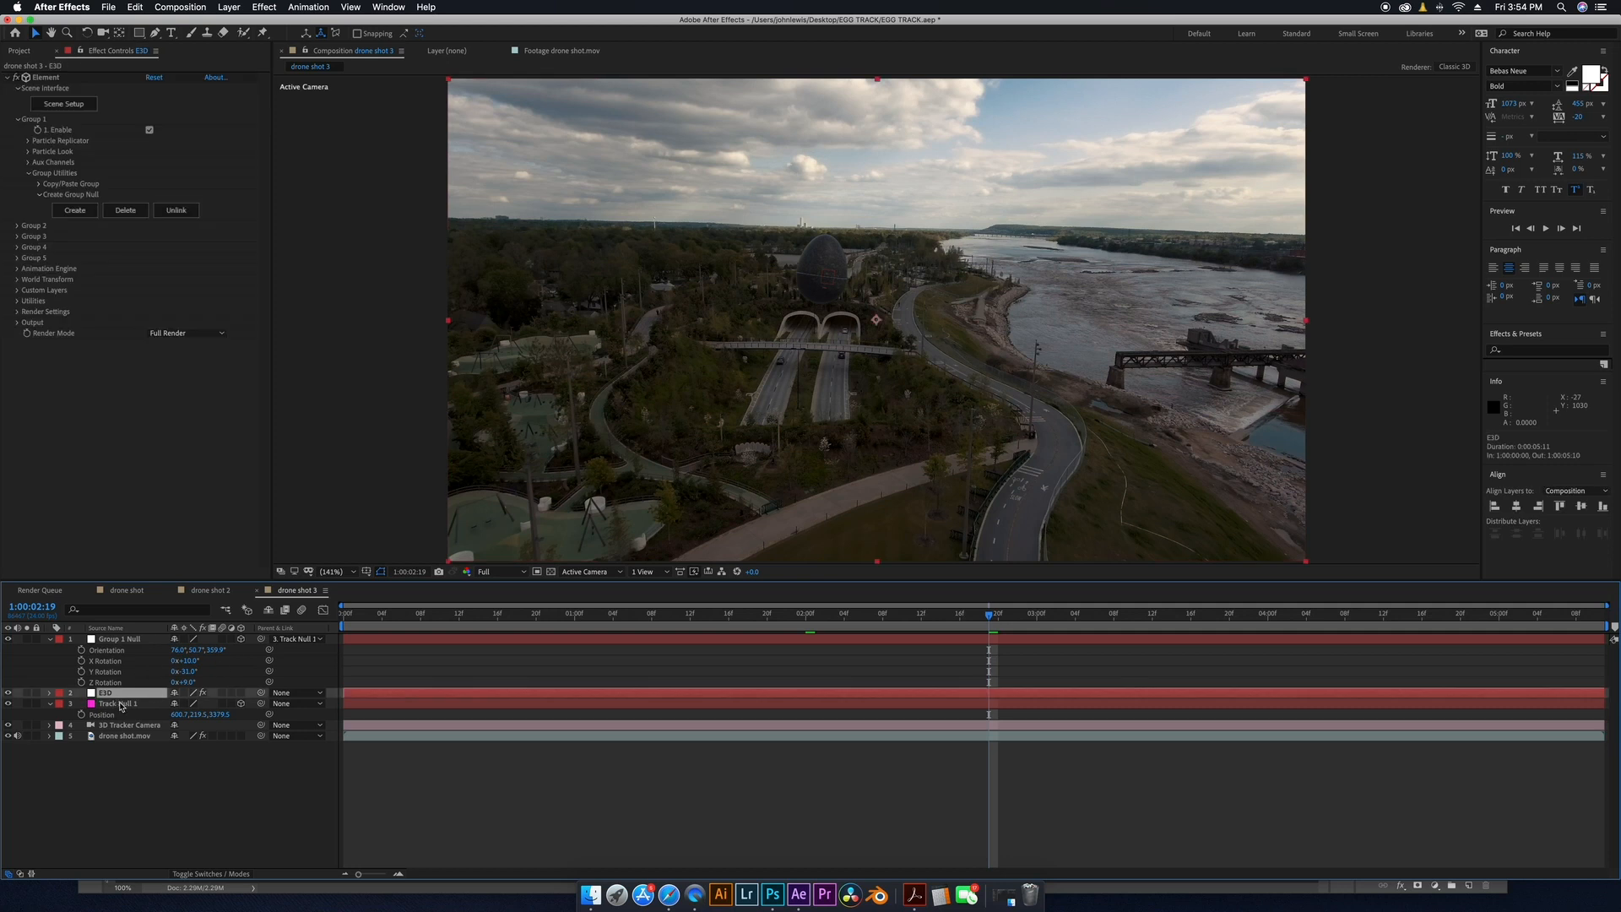
pyautogui.click(8, 692)
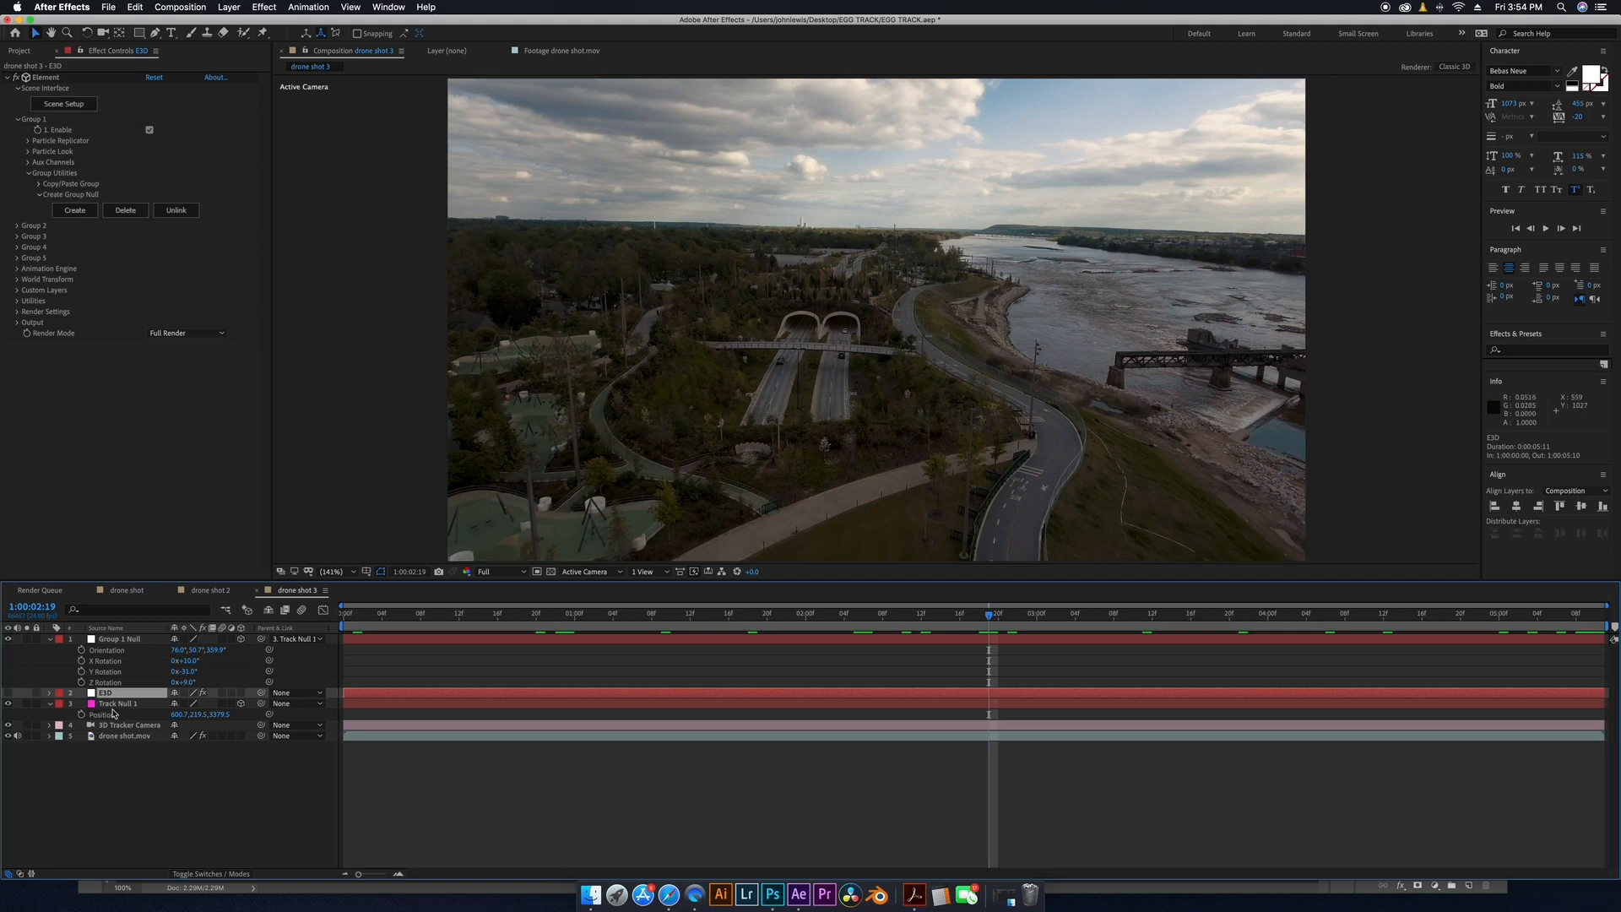
pyautogui.click(9, 693)
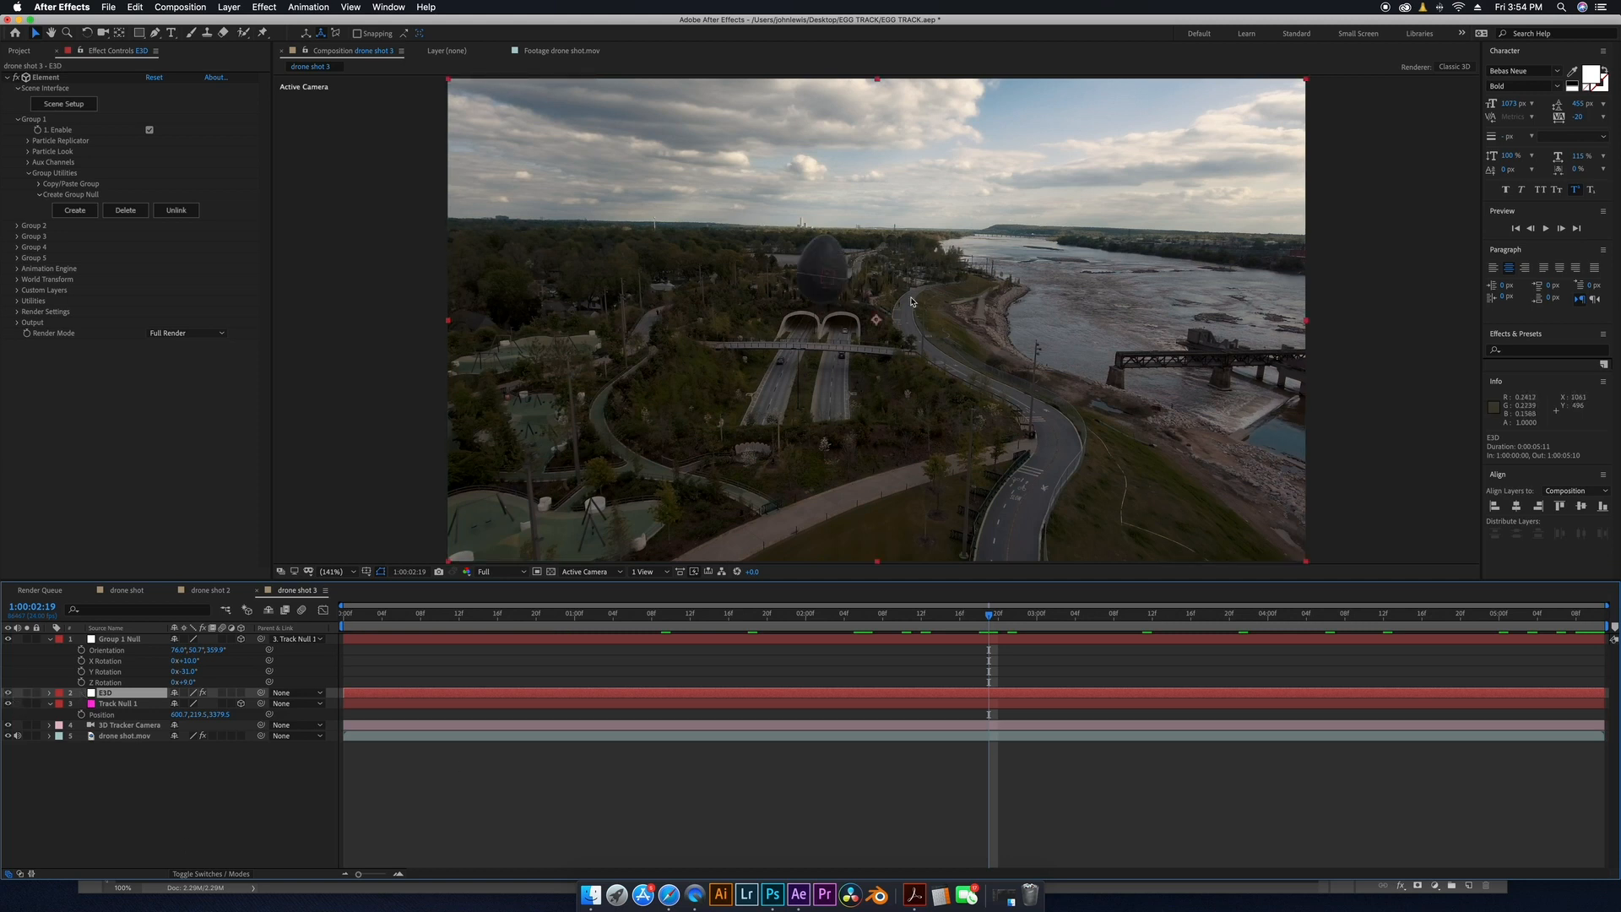
pyautogui.click(216, 834)
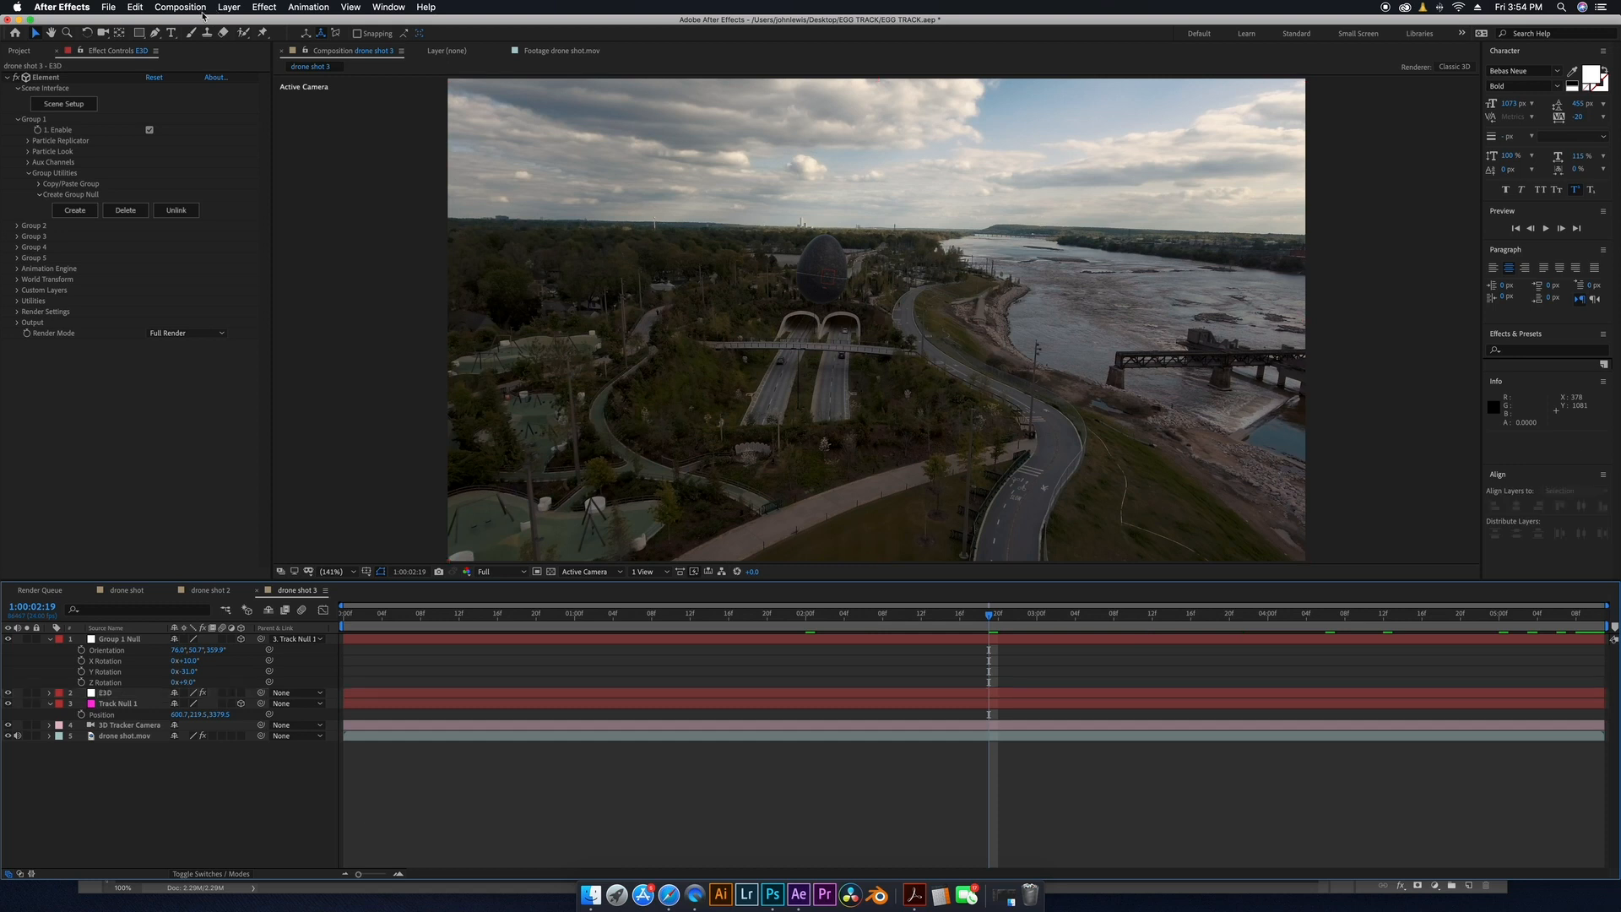
# Create a new solid layer named MATTE.
pyautogui.click(229, 8)
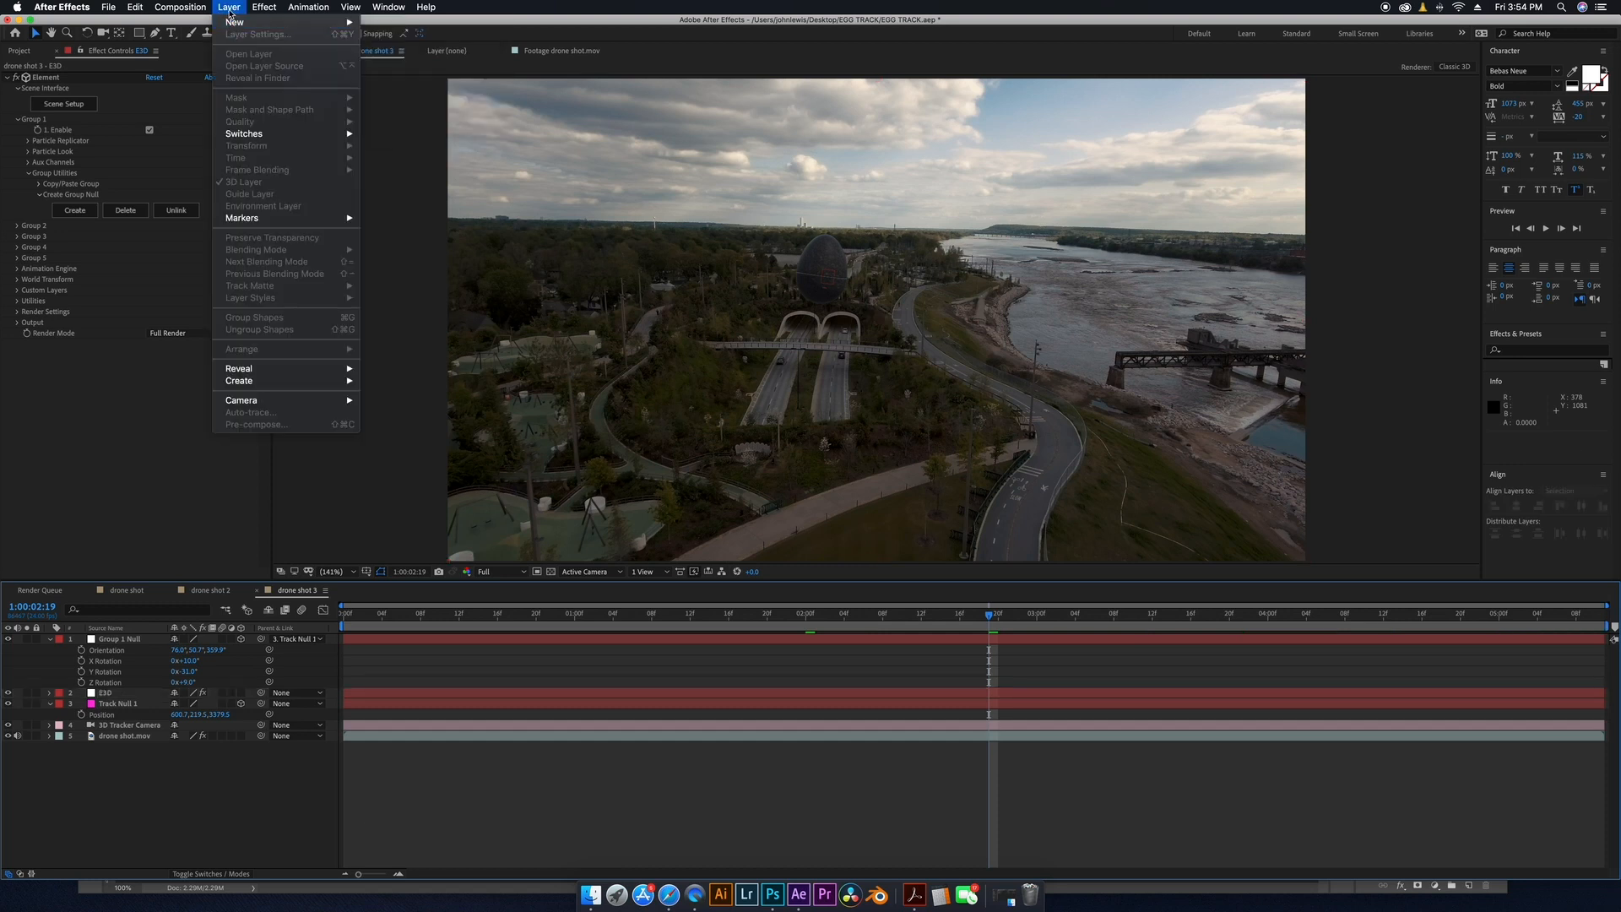
pyautogui.moveTo(234, 23)
pyautogui.click(385, 38)
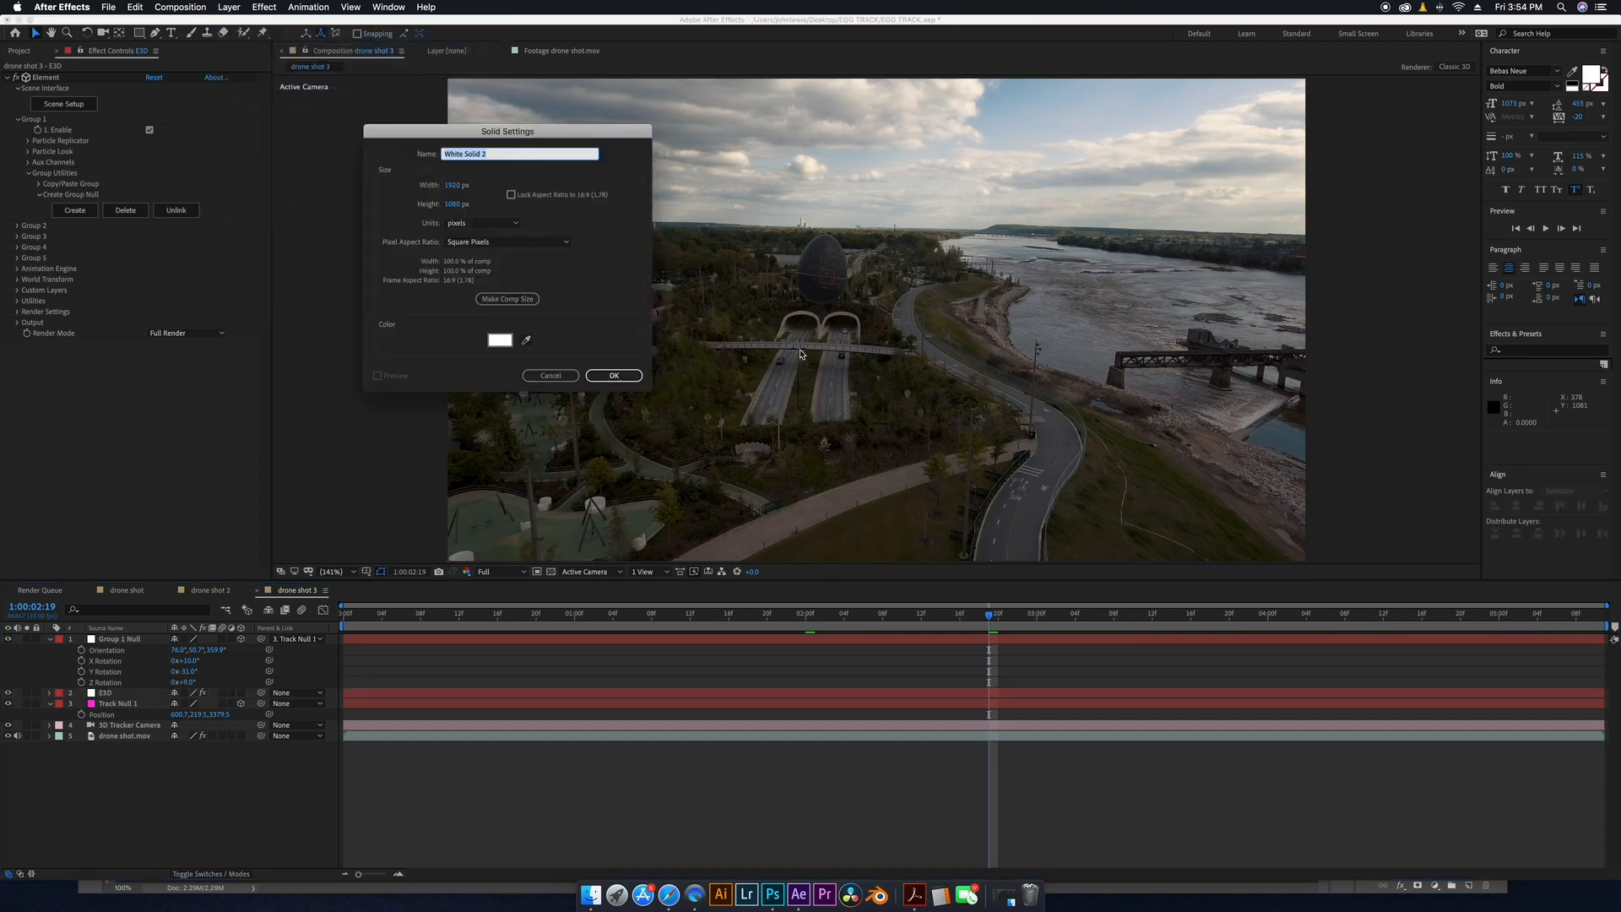
pyautogui.write('MATTE')
pyautogui.click(637, 378)
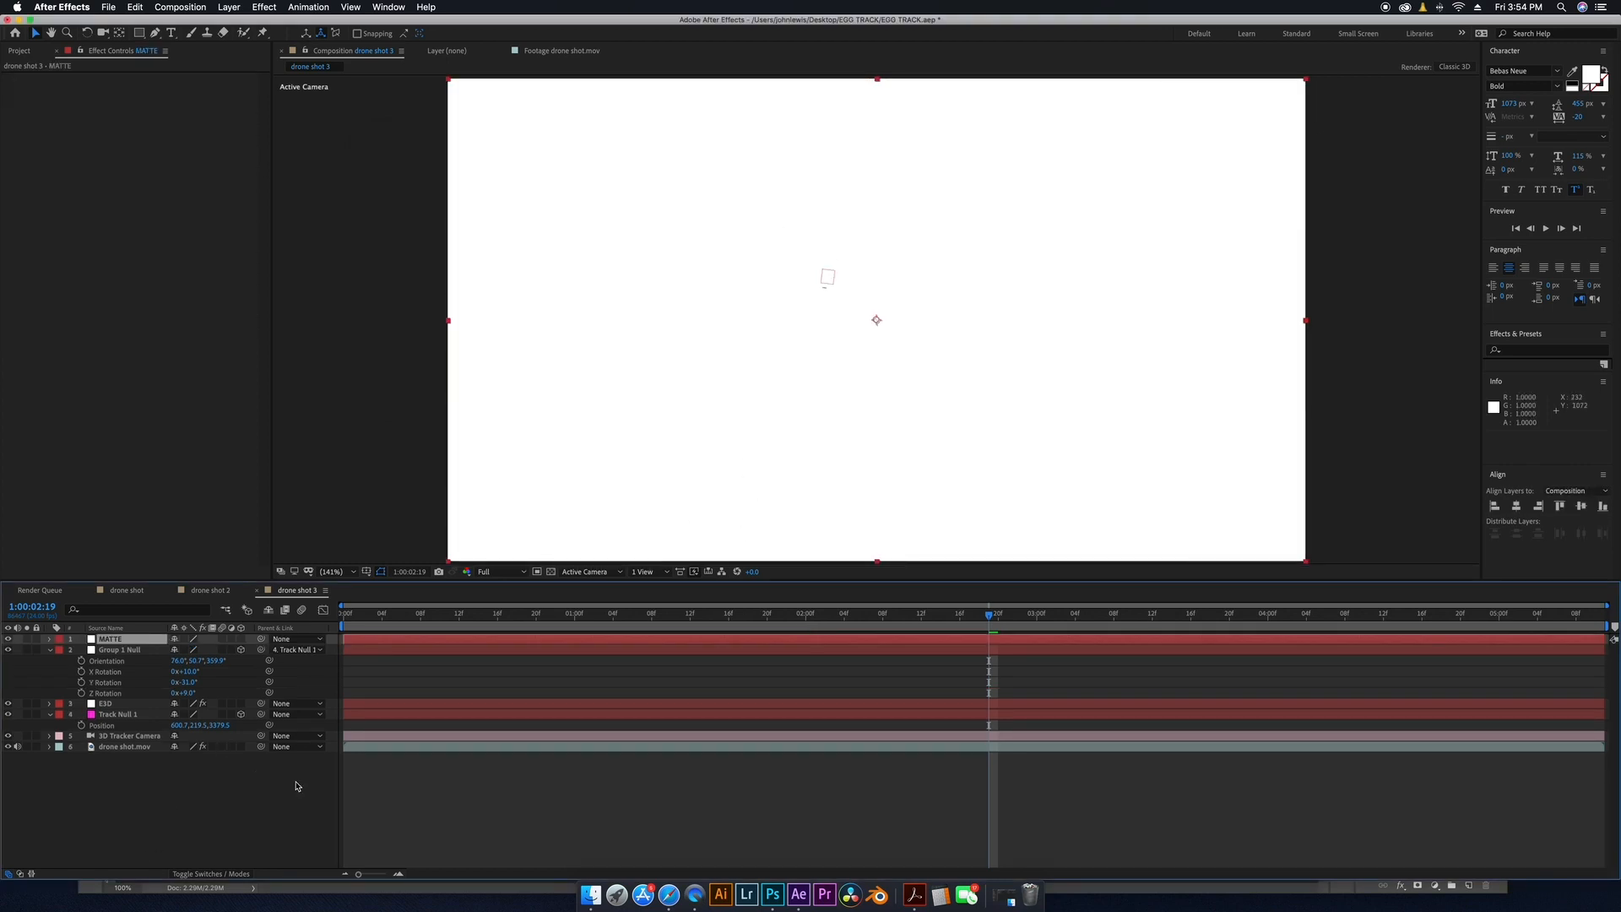
# Make the MATTE solid 3D and paste Track Null 1's position into its position.
pyautogui.click(241, 639)
pyautogui.press('p')
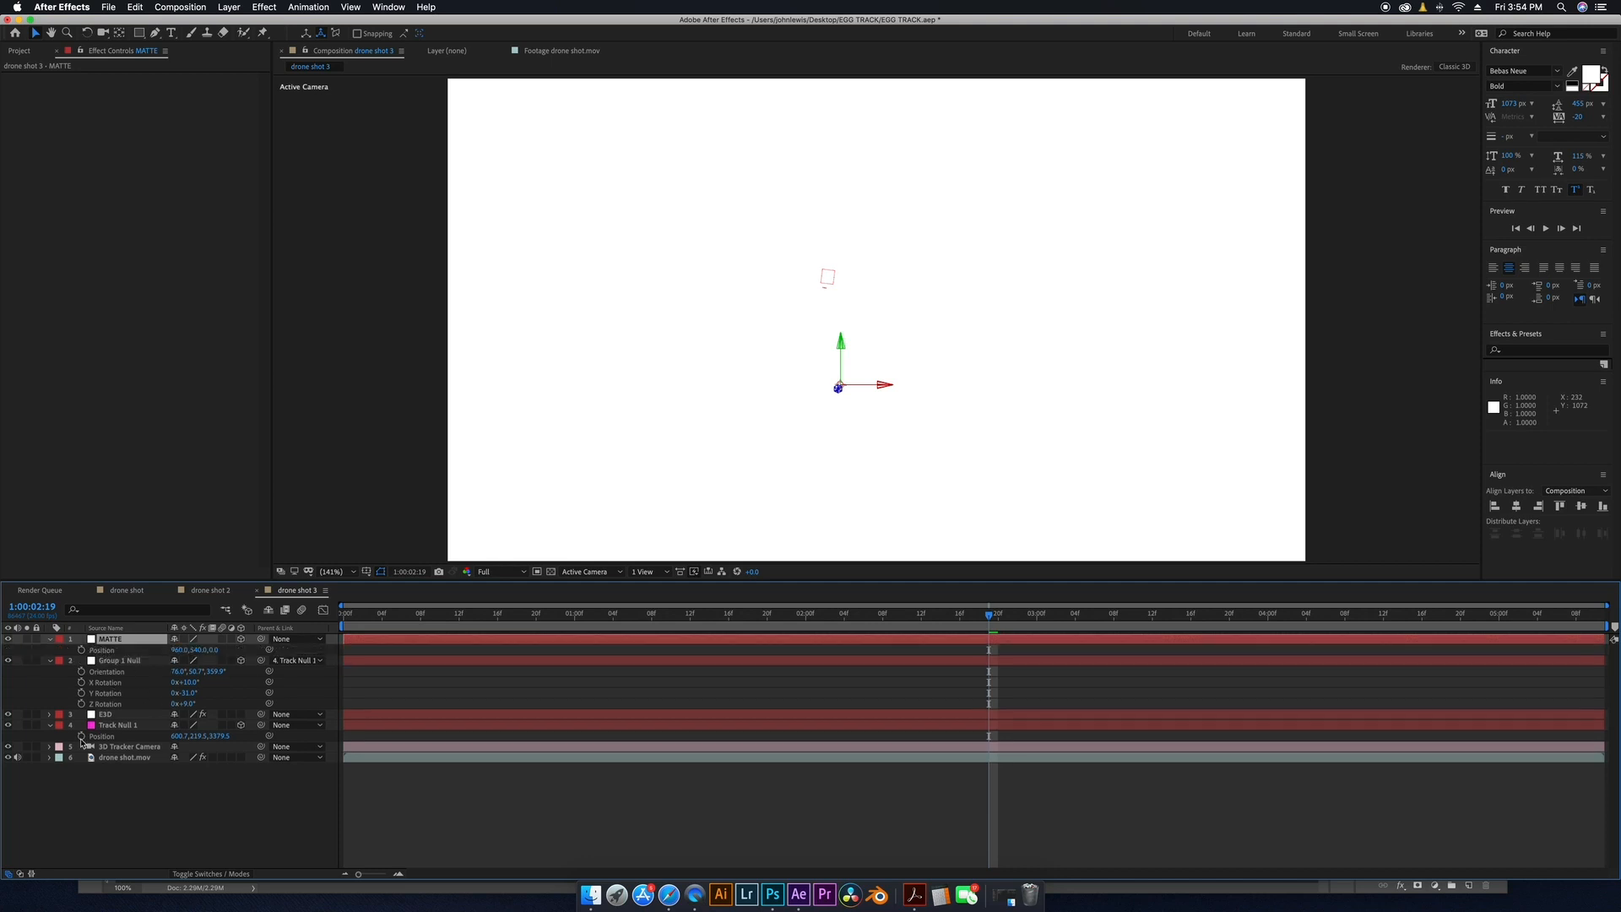
pyautogui.click(118, 725)
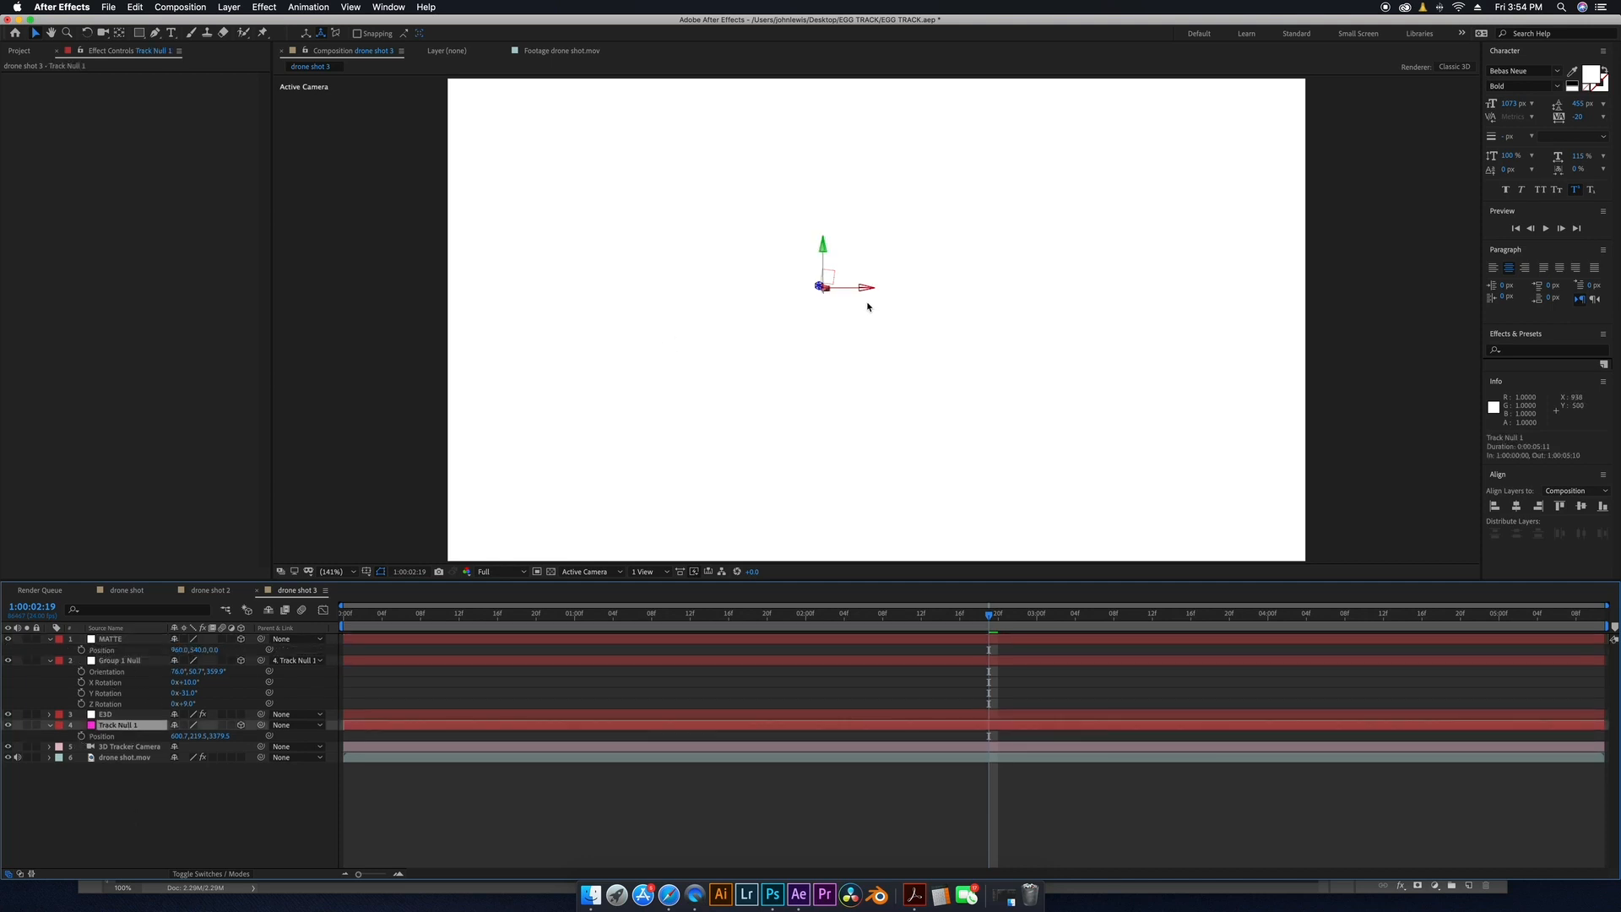
pyautogui.click(110, 736)
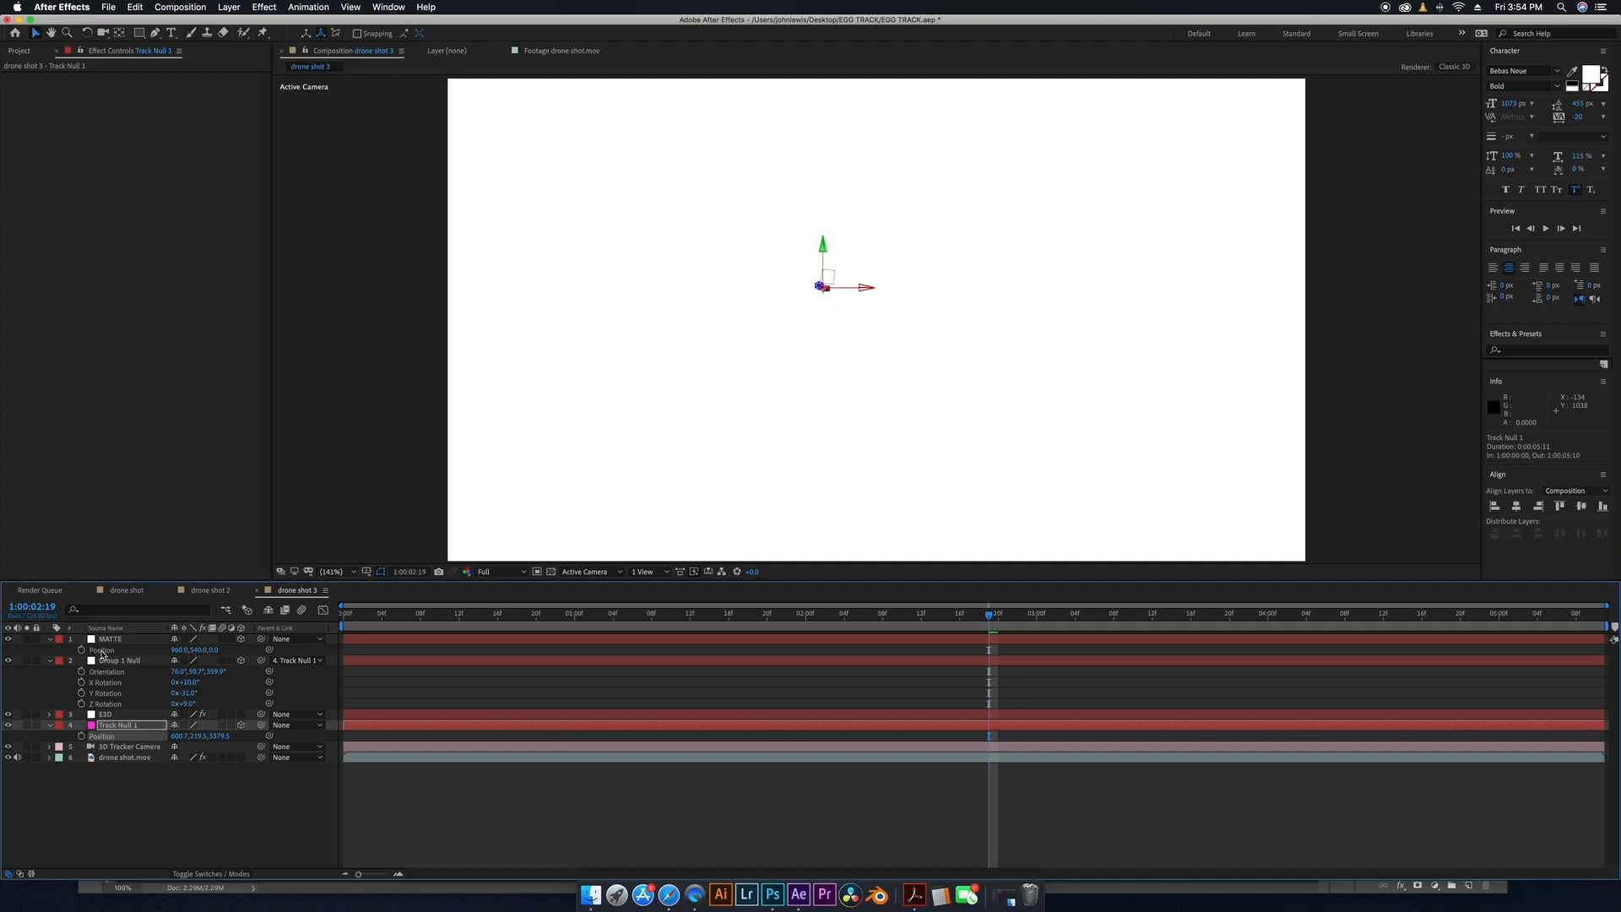
pyautogui.click(103, 650)
pyautogui.hotkey('ctrl', 'v')
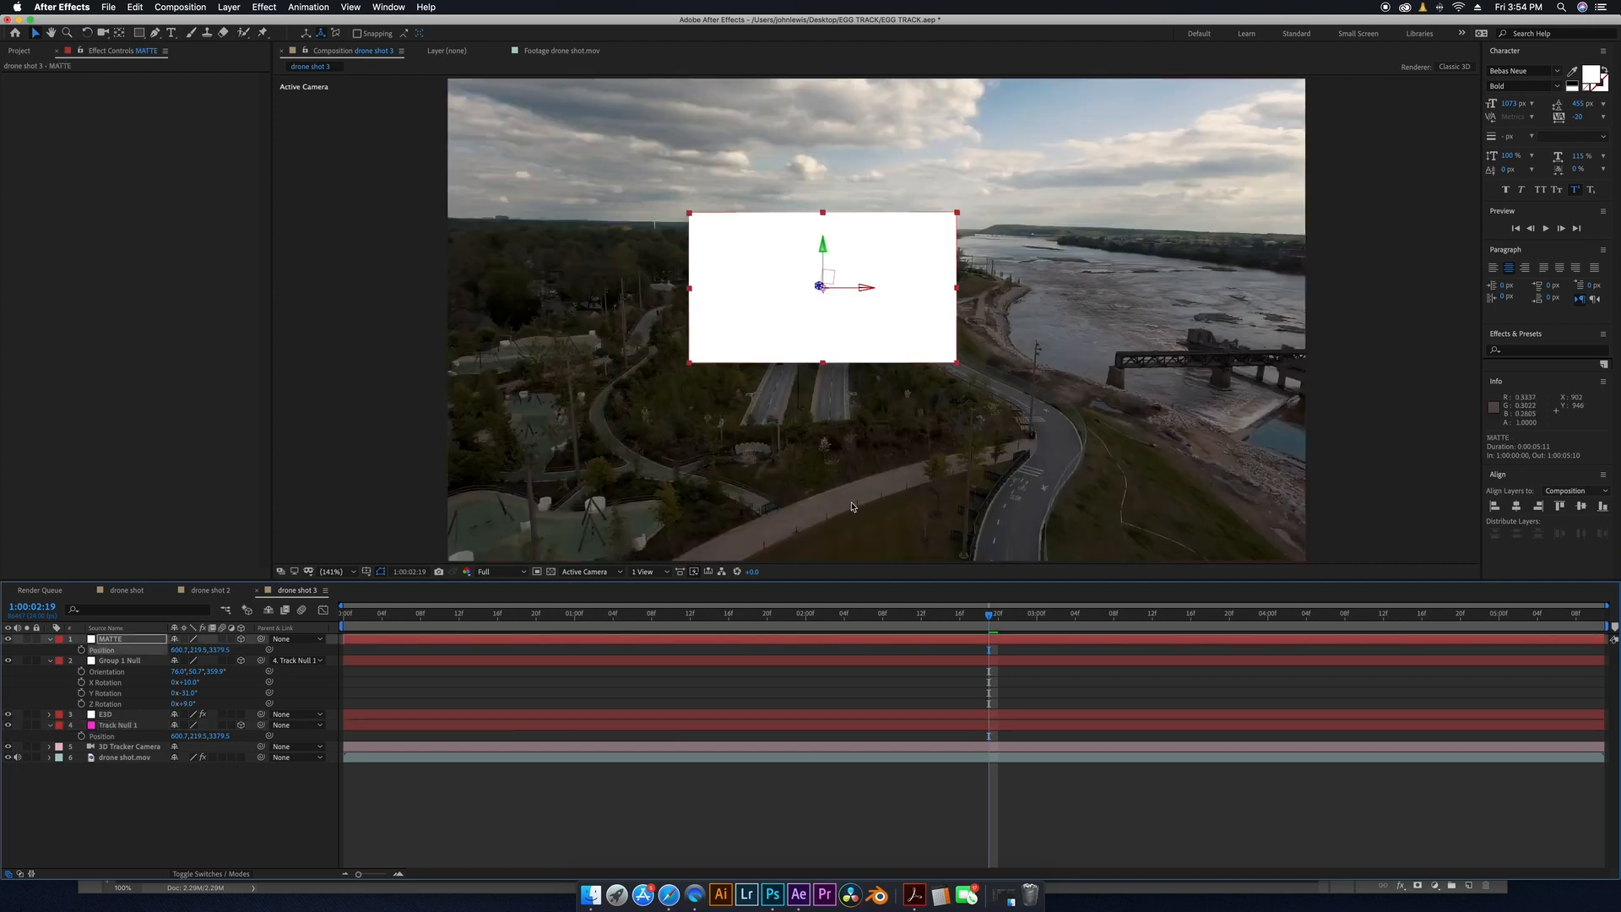
# Hide the MATTE layer and select it in the timeline.
pyautogui.moveTo(393, 621); pyautogui.dragTo(1259, 613)
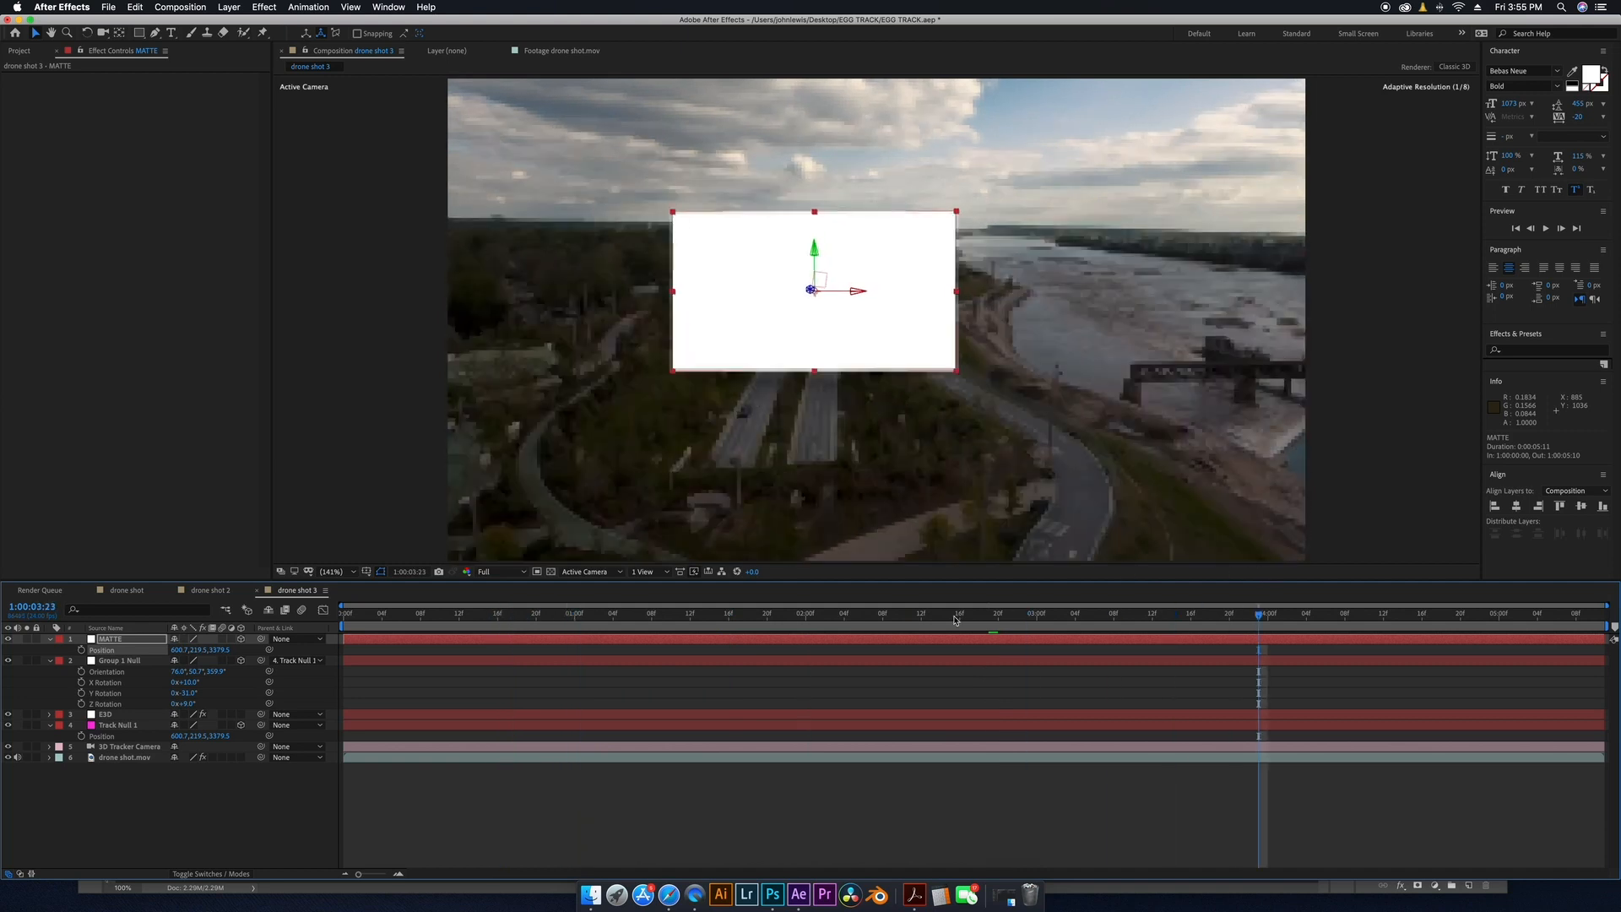
pyautogui.click(8, 639)
pyautogui.click(121, 641)
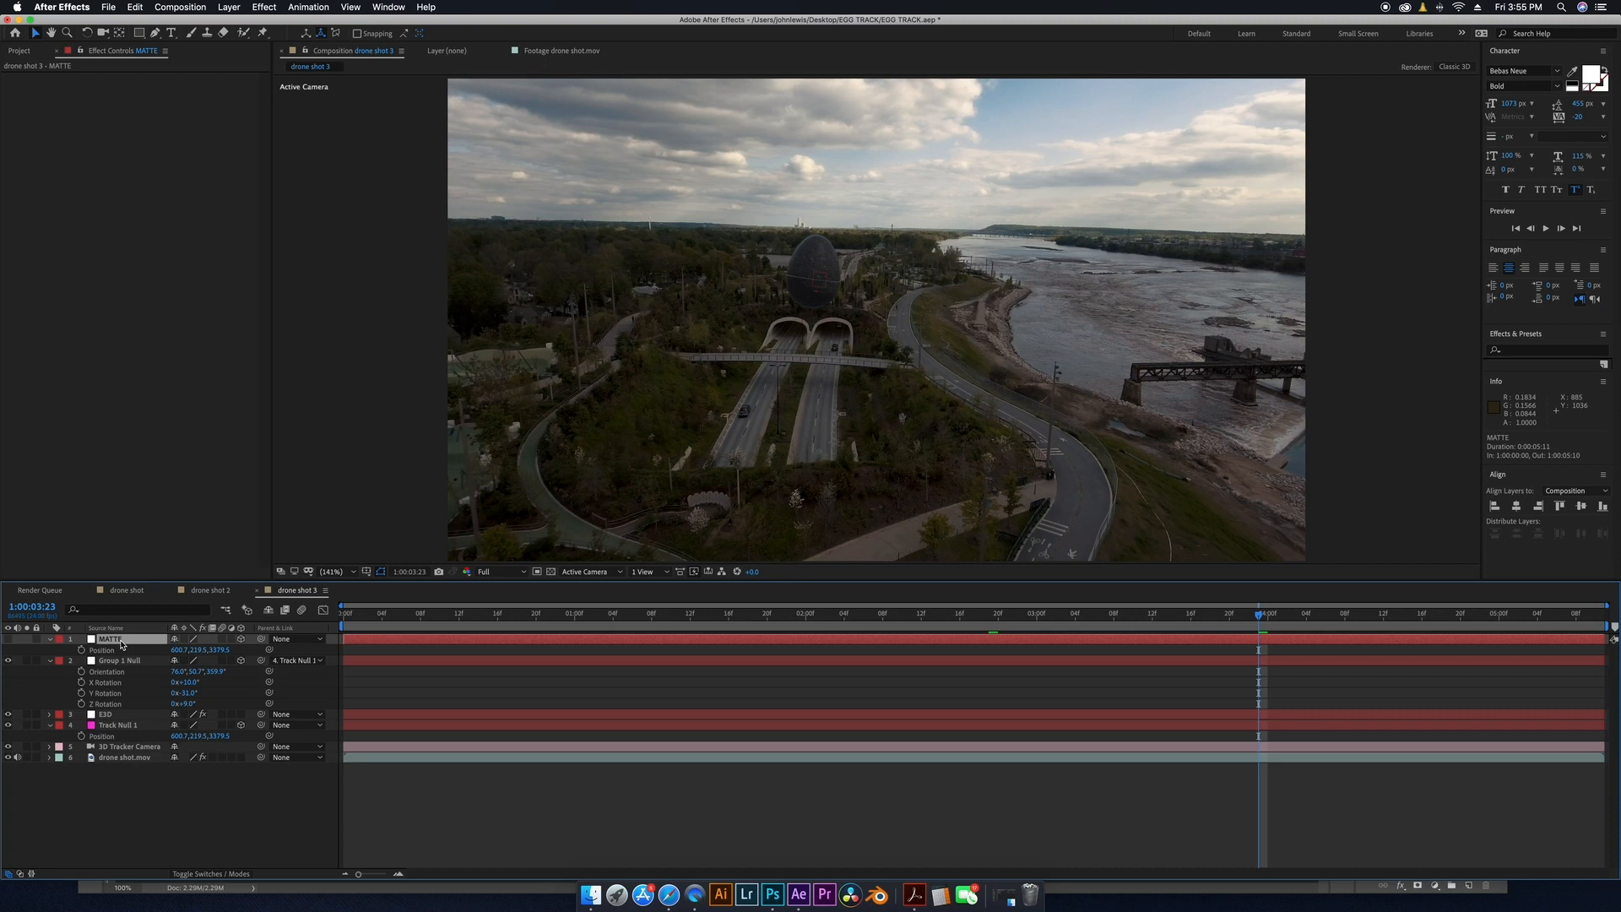
# Hide the EGG layer and, on the MATTE solid at the last frame, trace a Pen mask around the treetops in front of the egg.
pyautogui.click(119, 717)
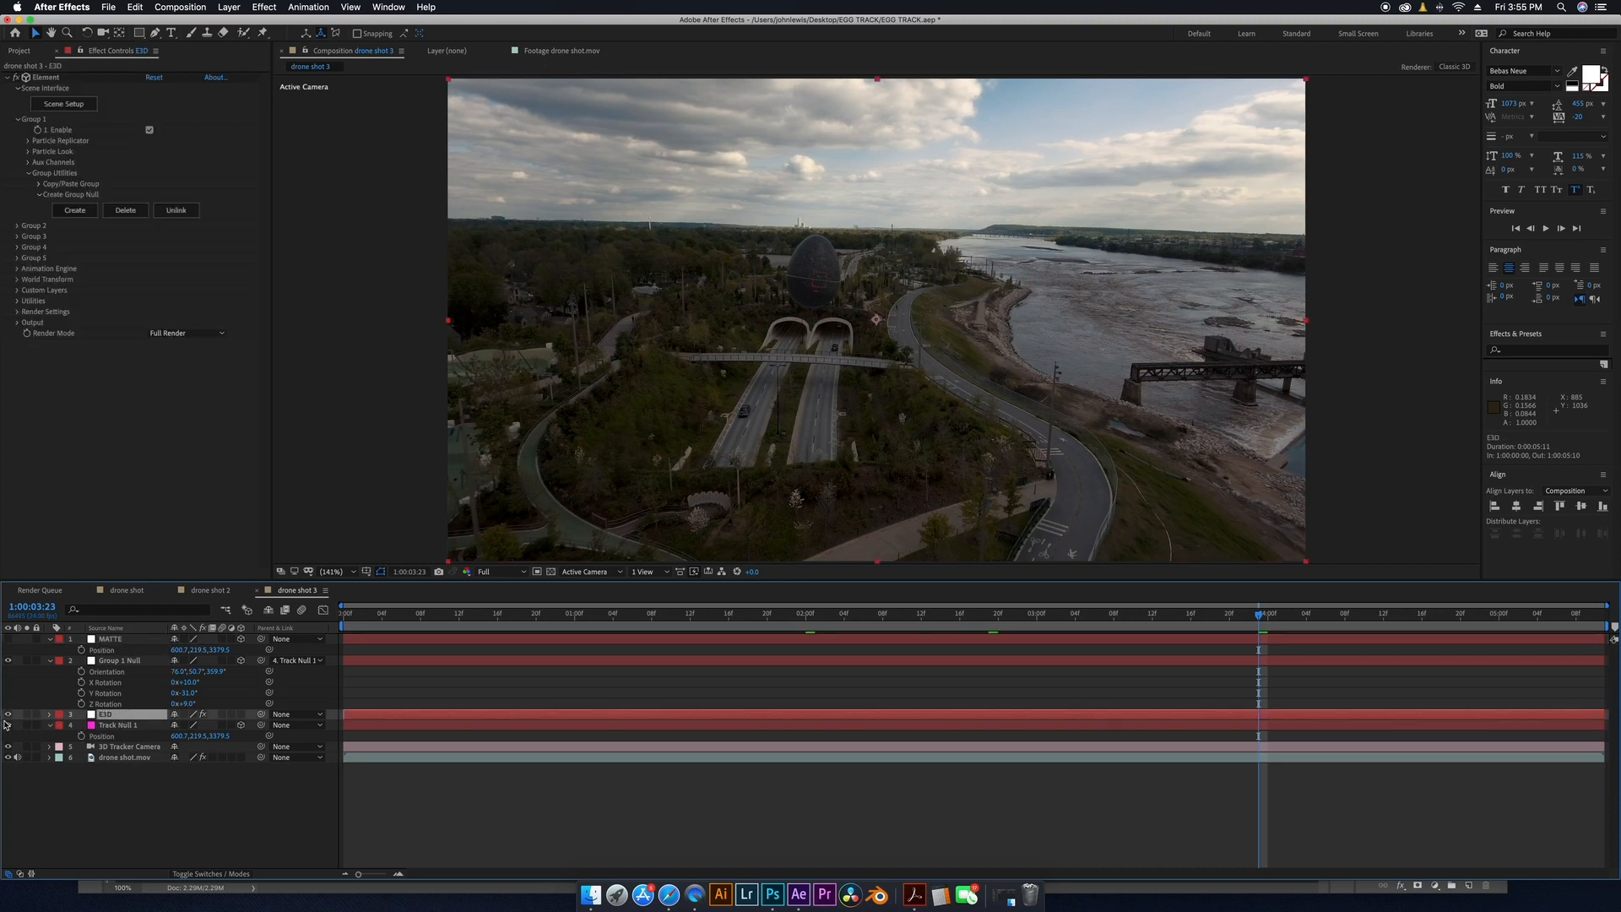
pyautogui.click(8, 714)
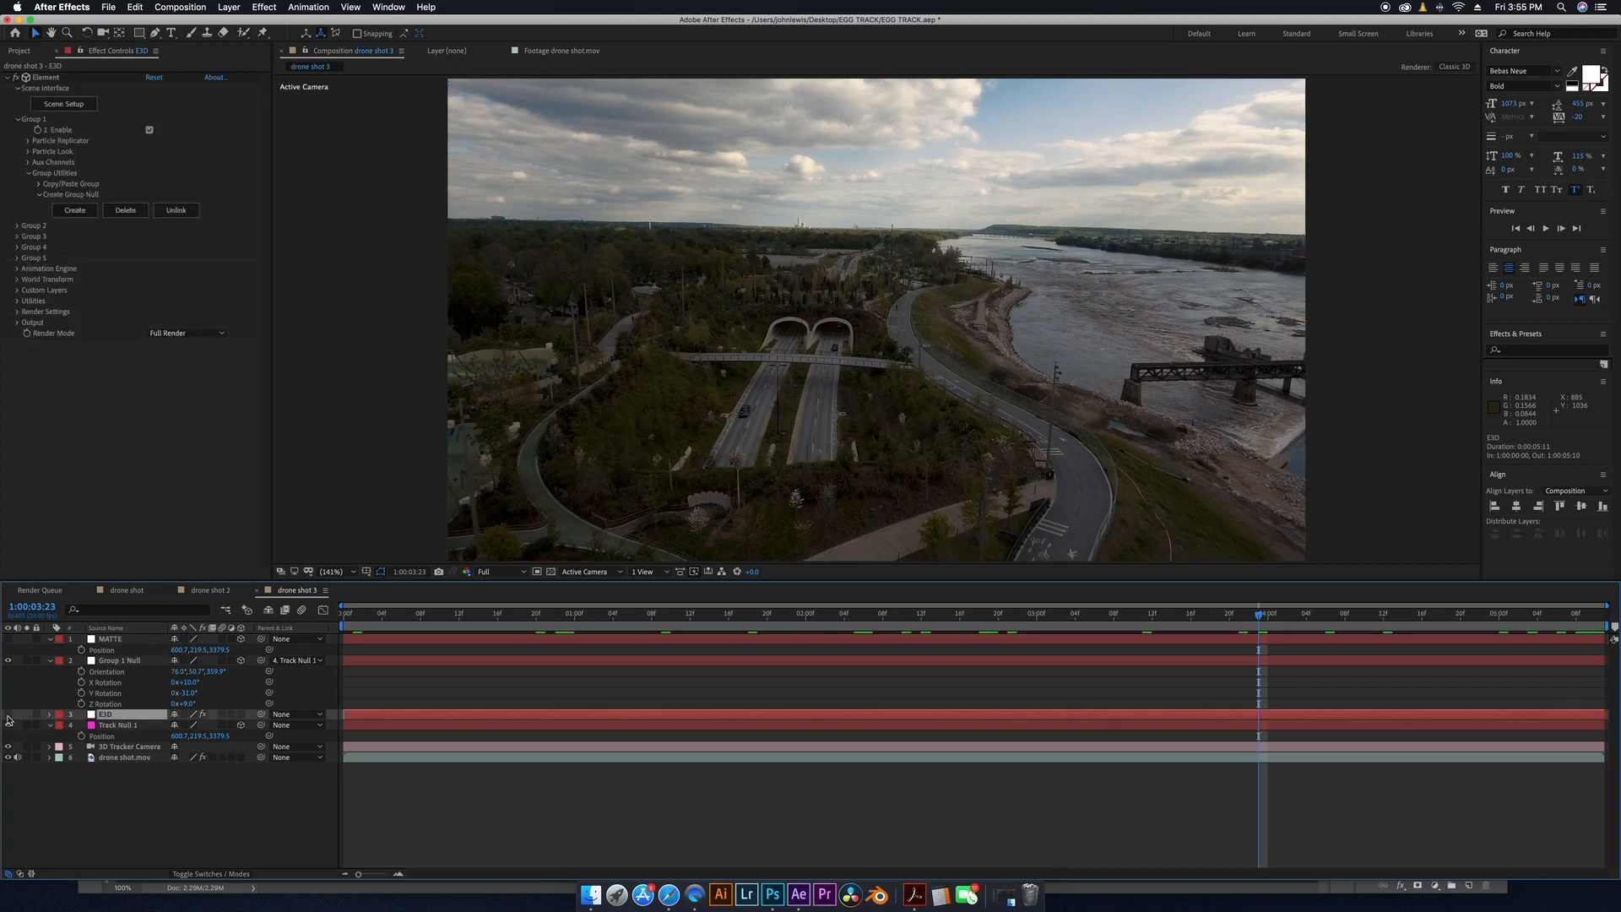
pyautogui.click(125, 641)
pyautogui.moveTo(1259, 614); pyautogui.dragTo(1602, 633)
pyautogui.scroll(3, 733, 350)
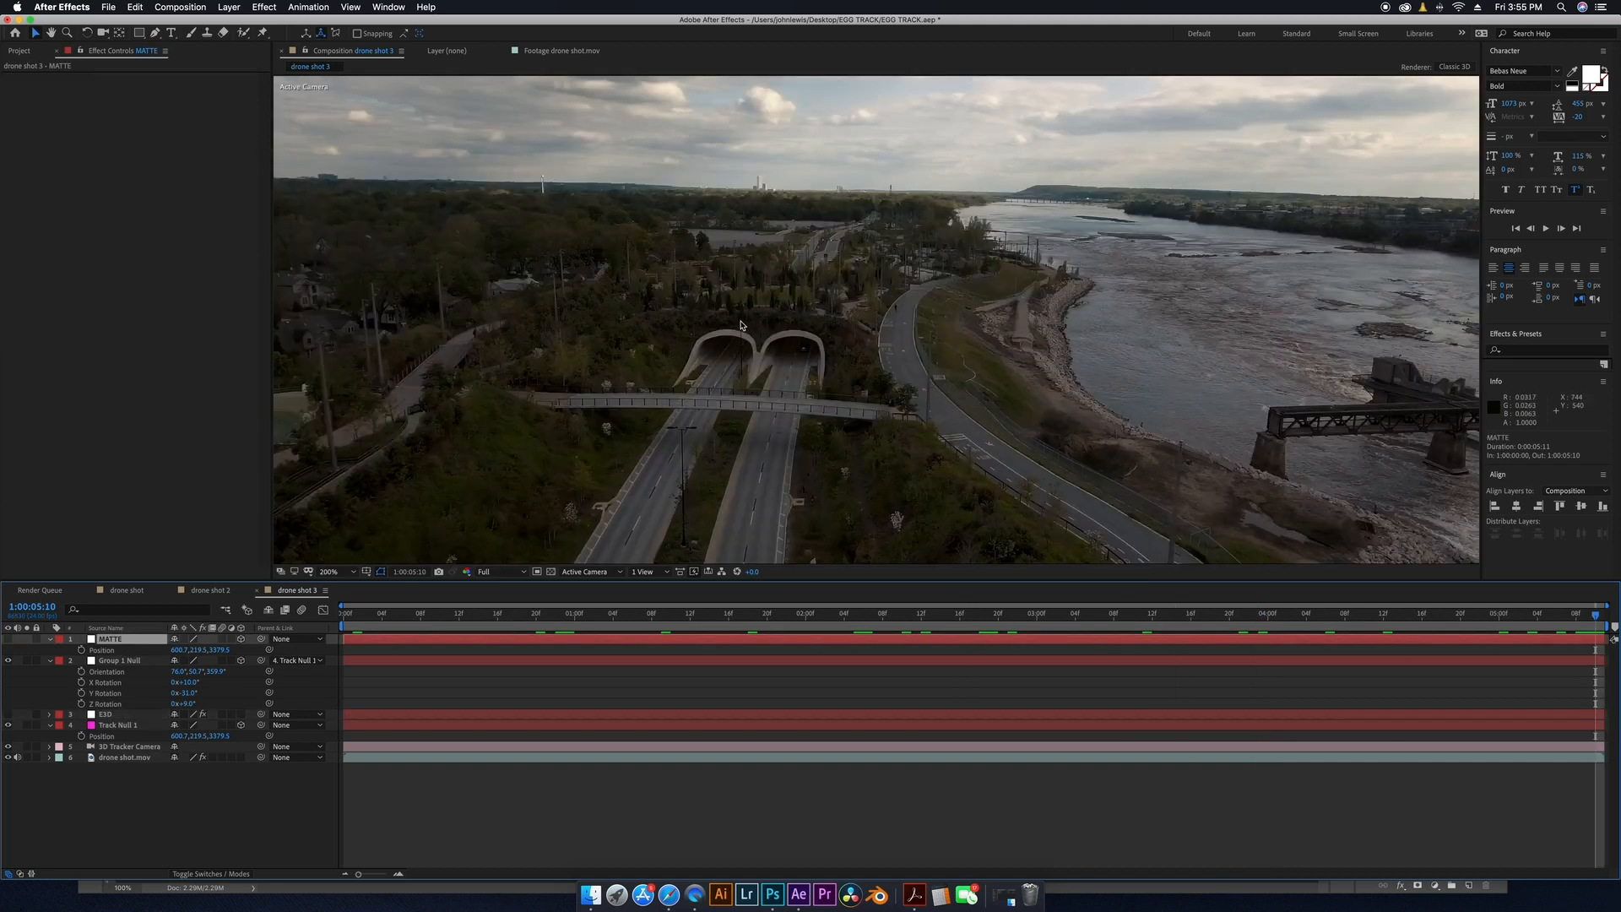
pyautogui.scroll(-2, 733, 350)
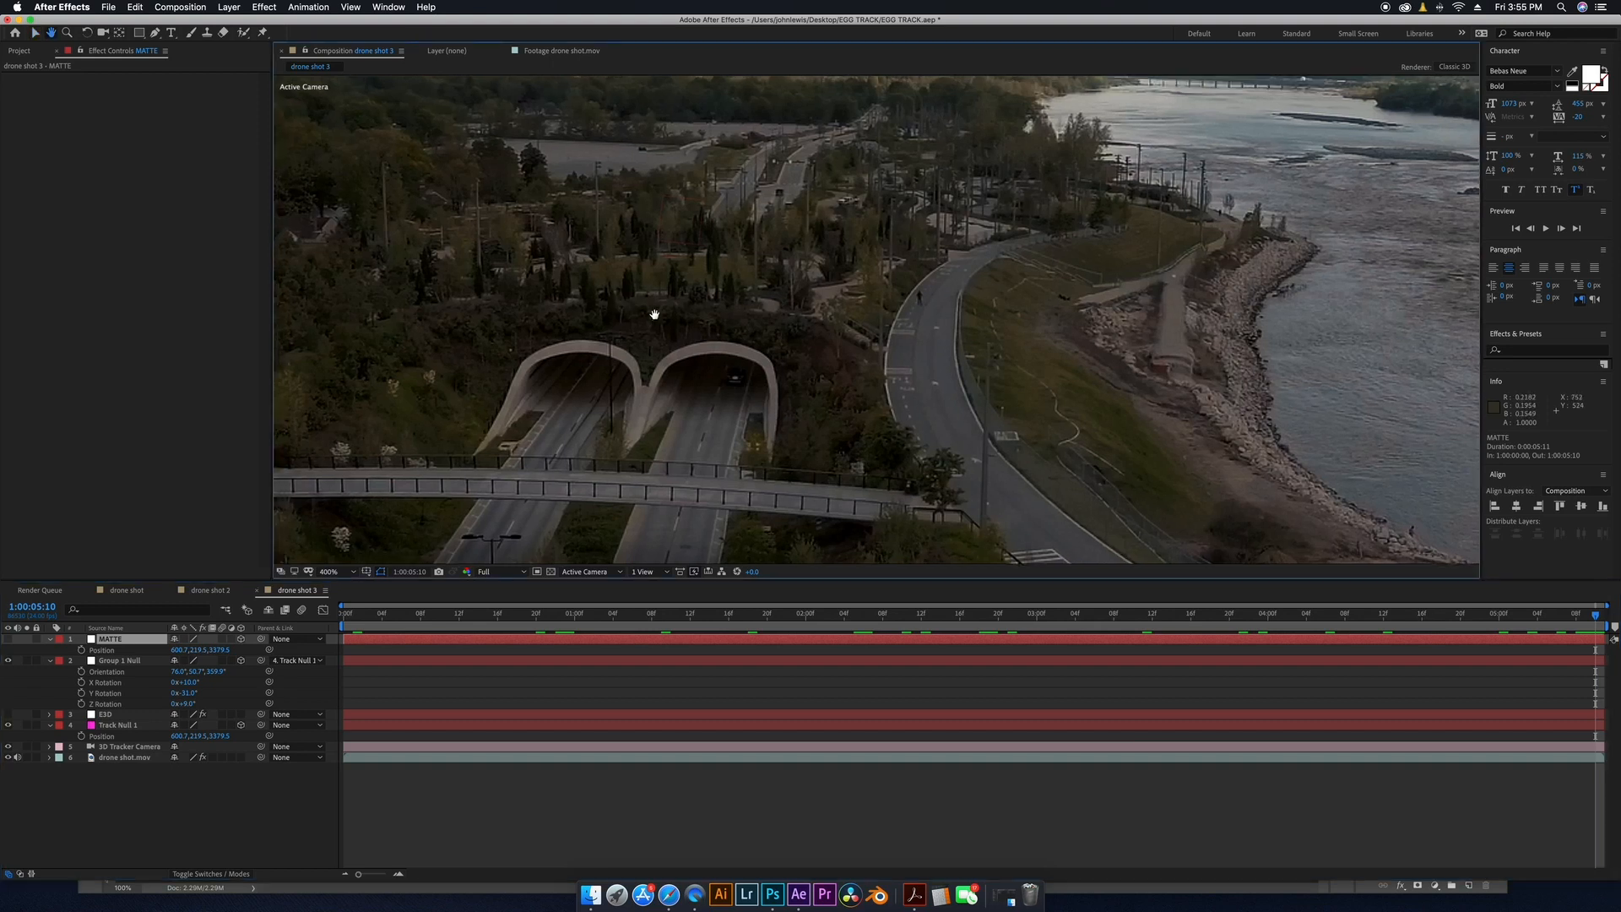
pyautogui.scroll(1, 940, 393)
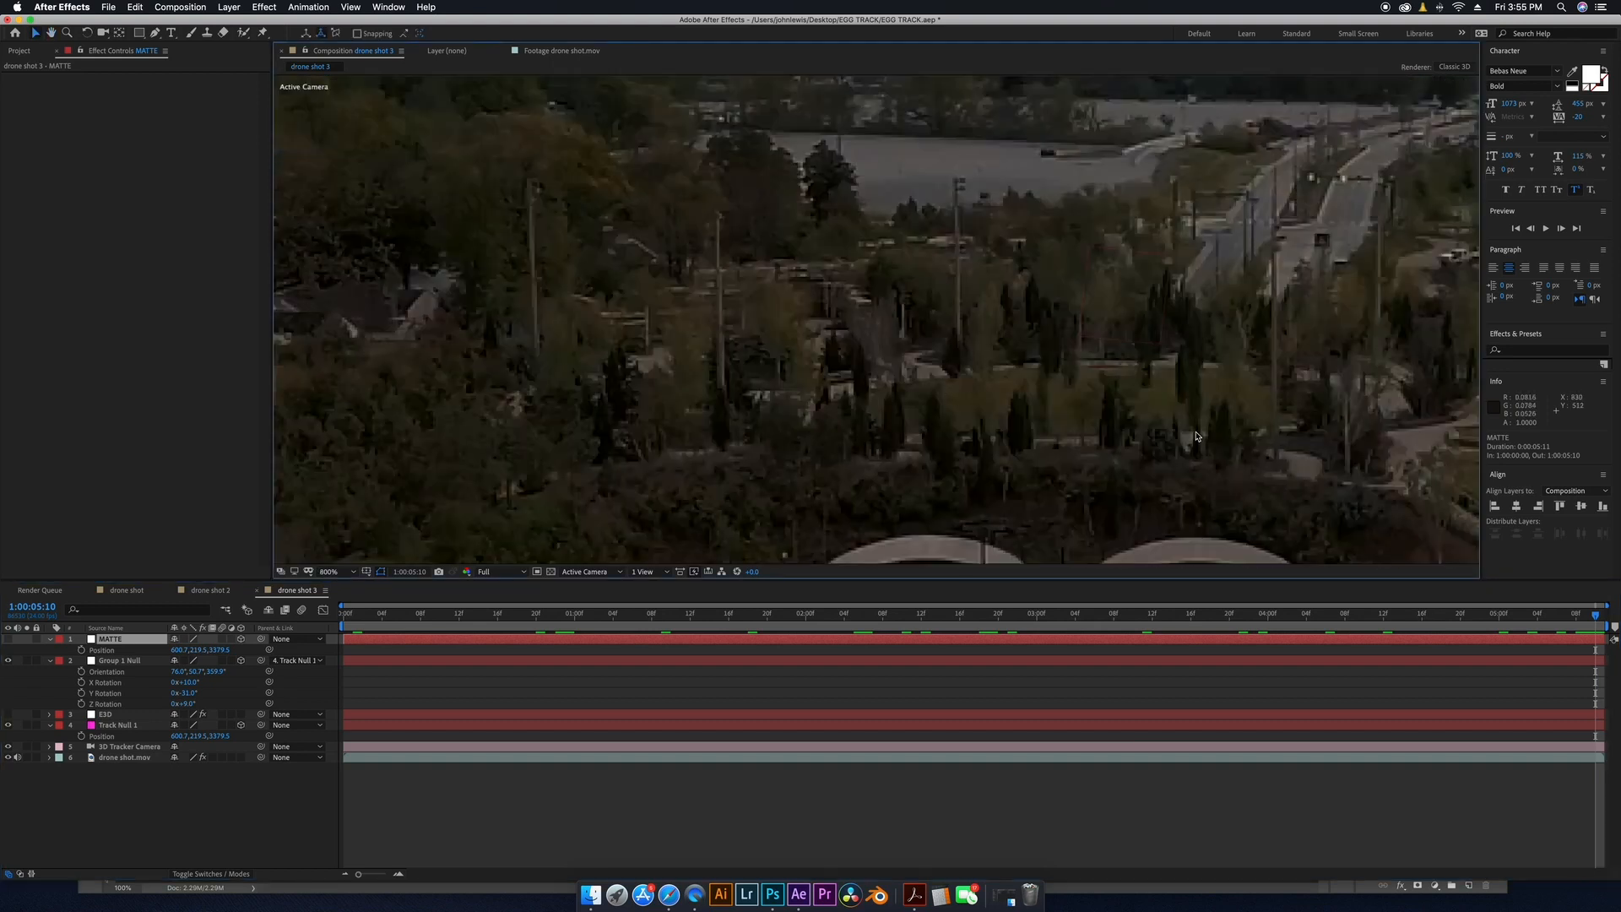
pyautogui.click(154, 34)
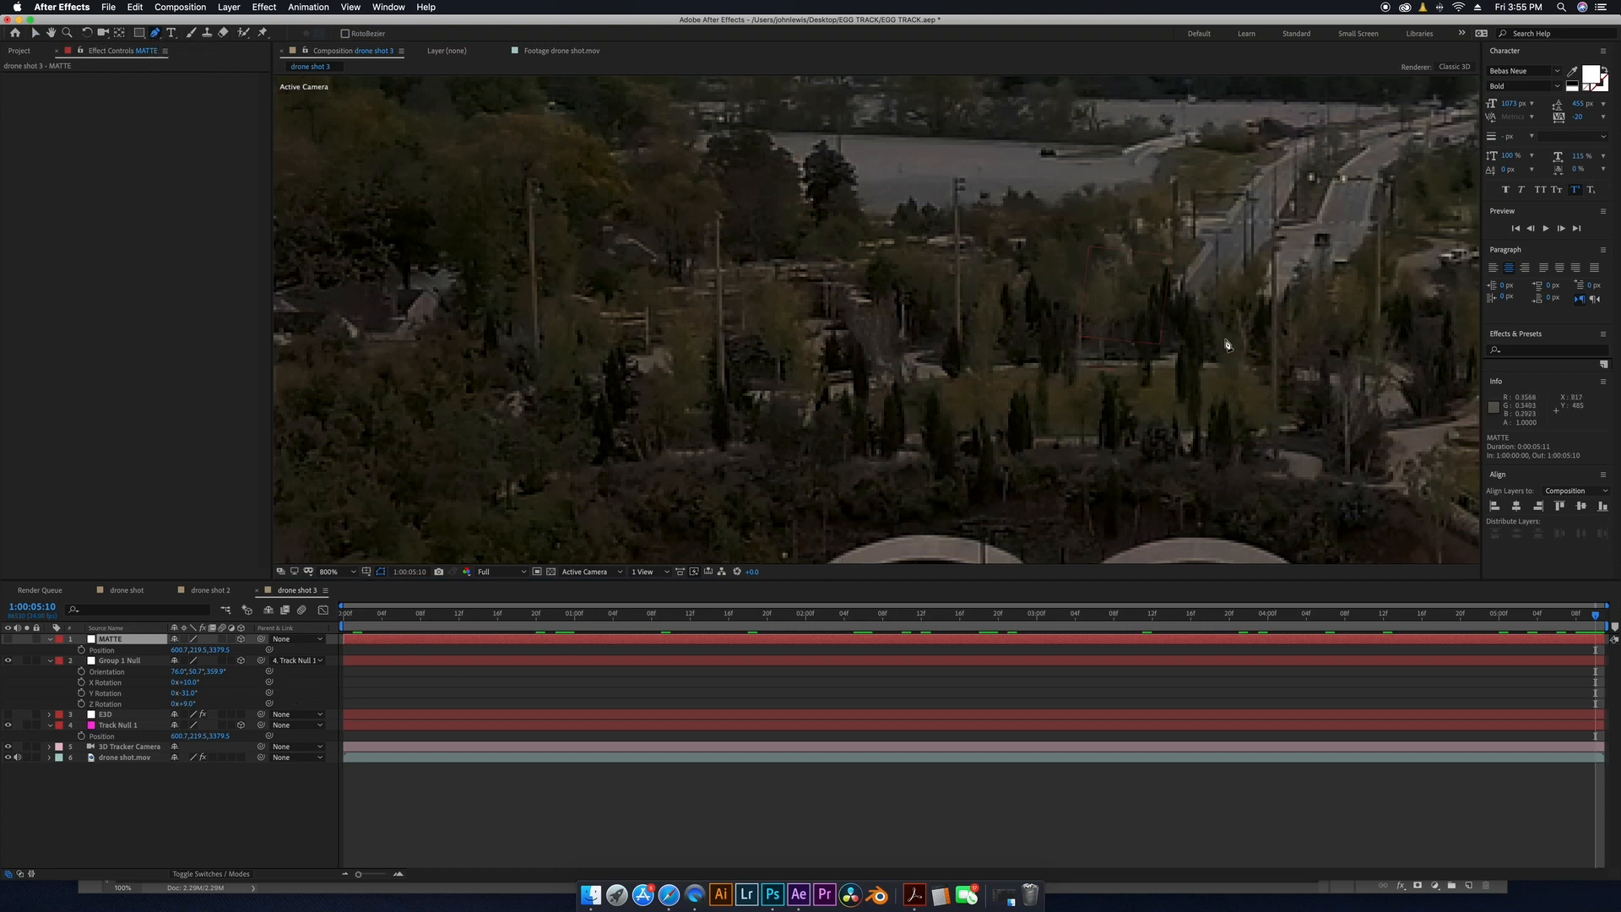
pyautogui.click(1234, 456)
pyautogui.click(1230, 423)
pyautogui.click(1227, 402)
pyautogui.click(1217, 416)
pyautogui.click(1212, 434)
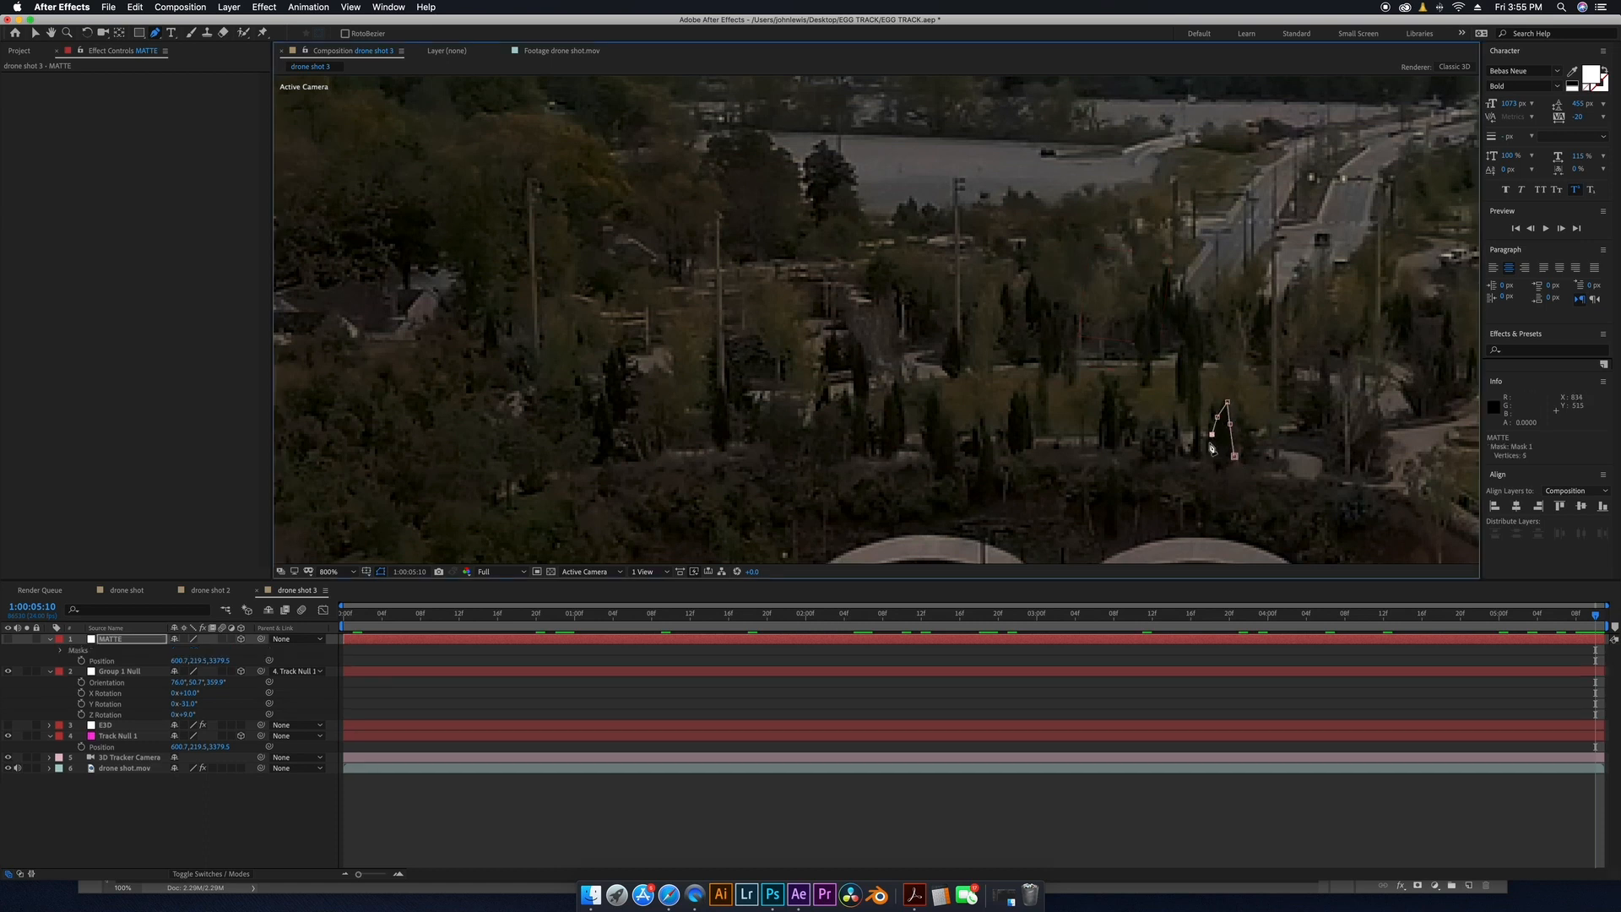
pyautogui.click(1207, 446)
pyautogui.click(1207, 446)
pyautogui.click(1198, 415)
pyautogui.click(1192, 435)
pyautogui.click(1192, 454)
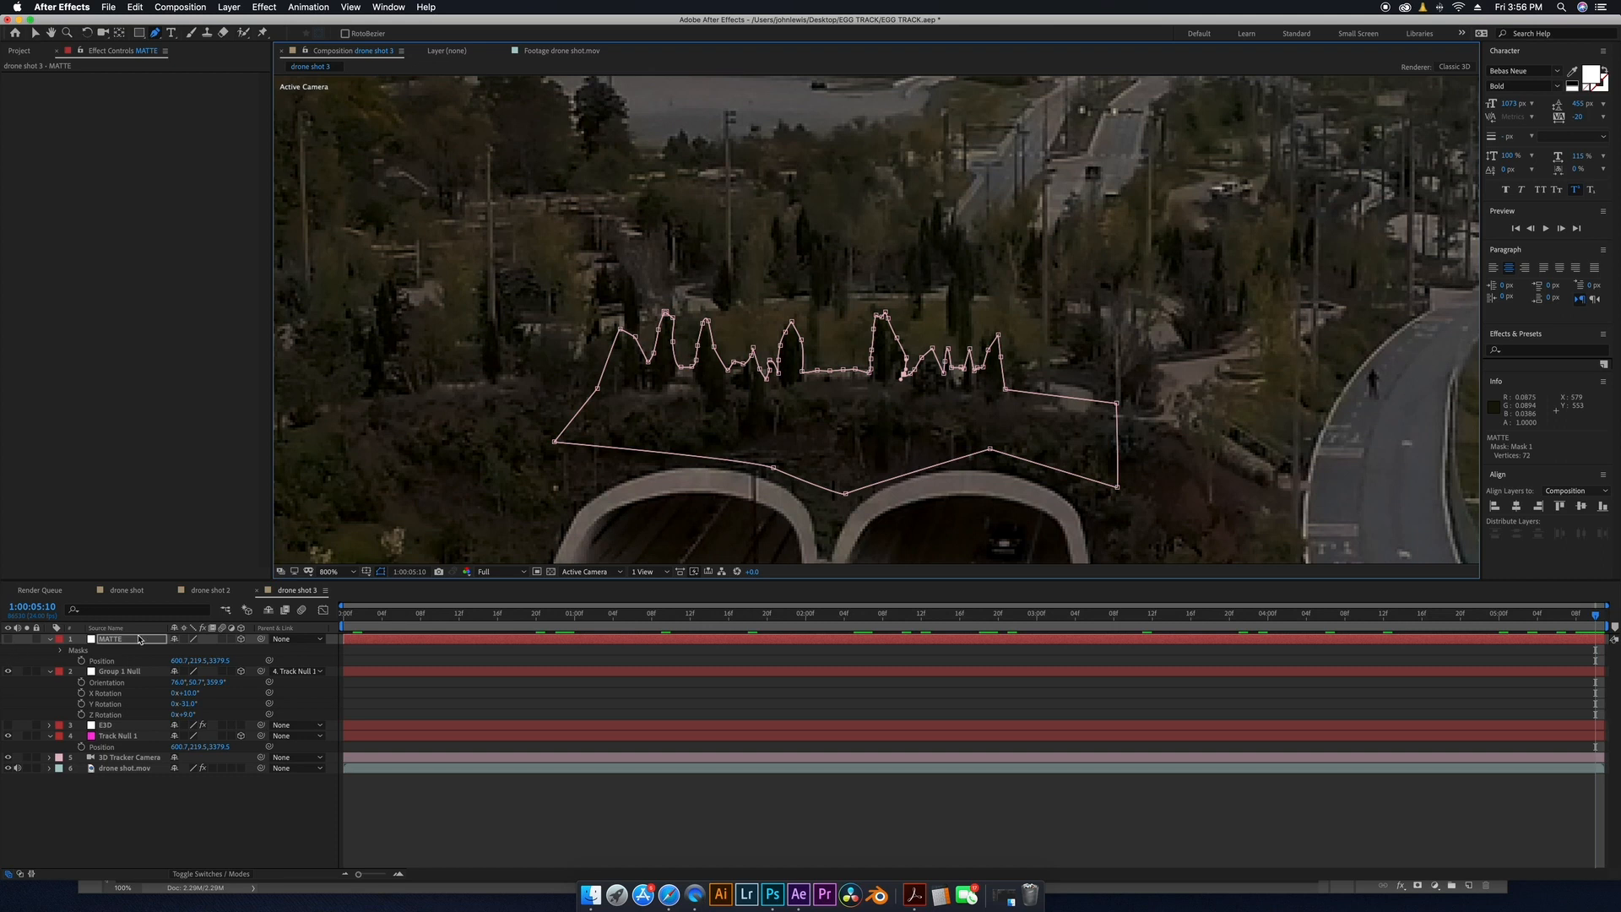
# Show the MATTE layer and parent it to Track Null 1.
pyautogui.click(9, 639)
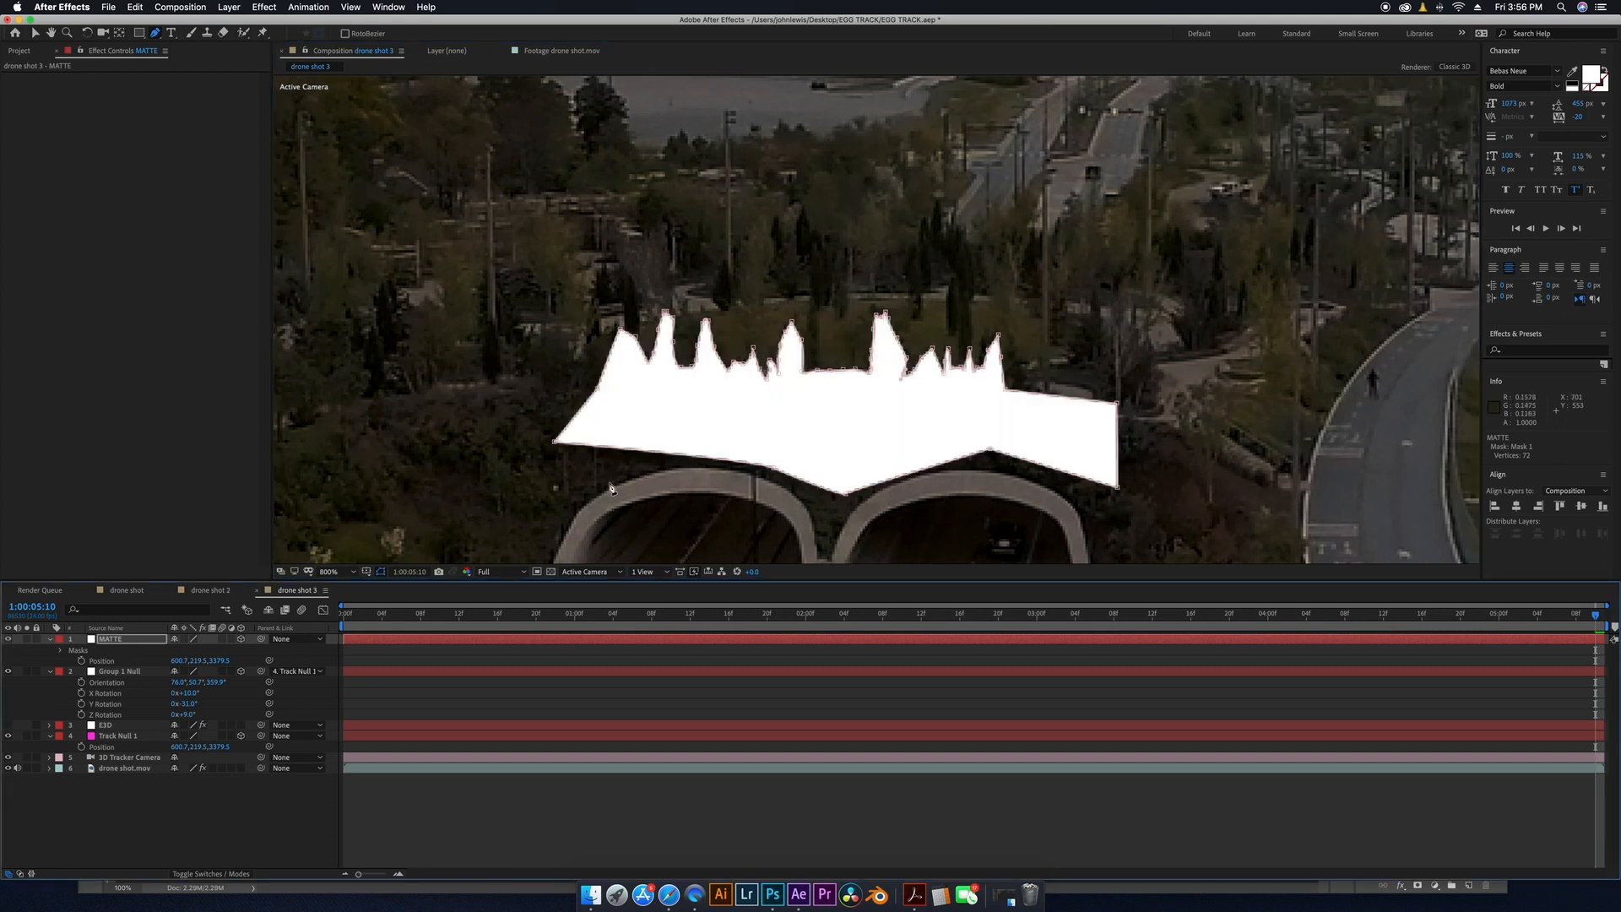
pyautogui.press(',')
pyautogui.press('super+shift+a')
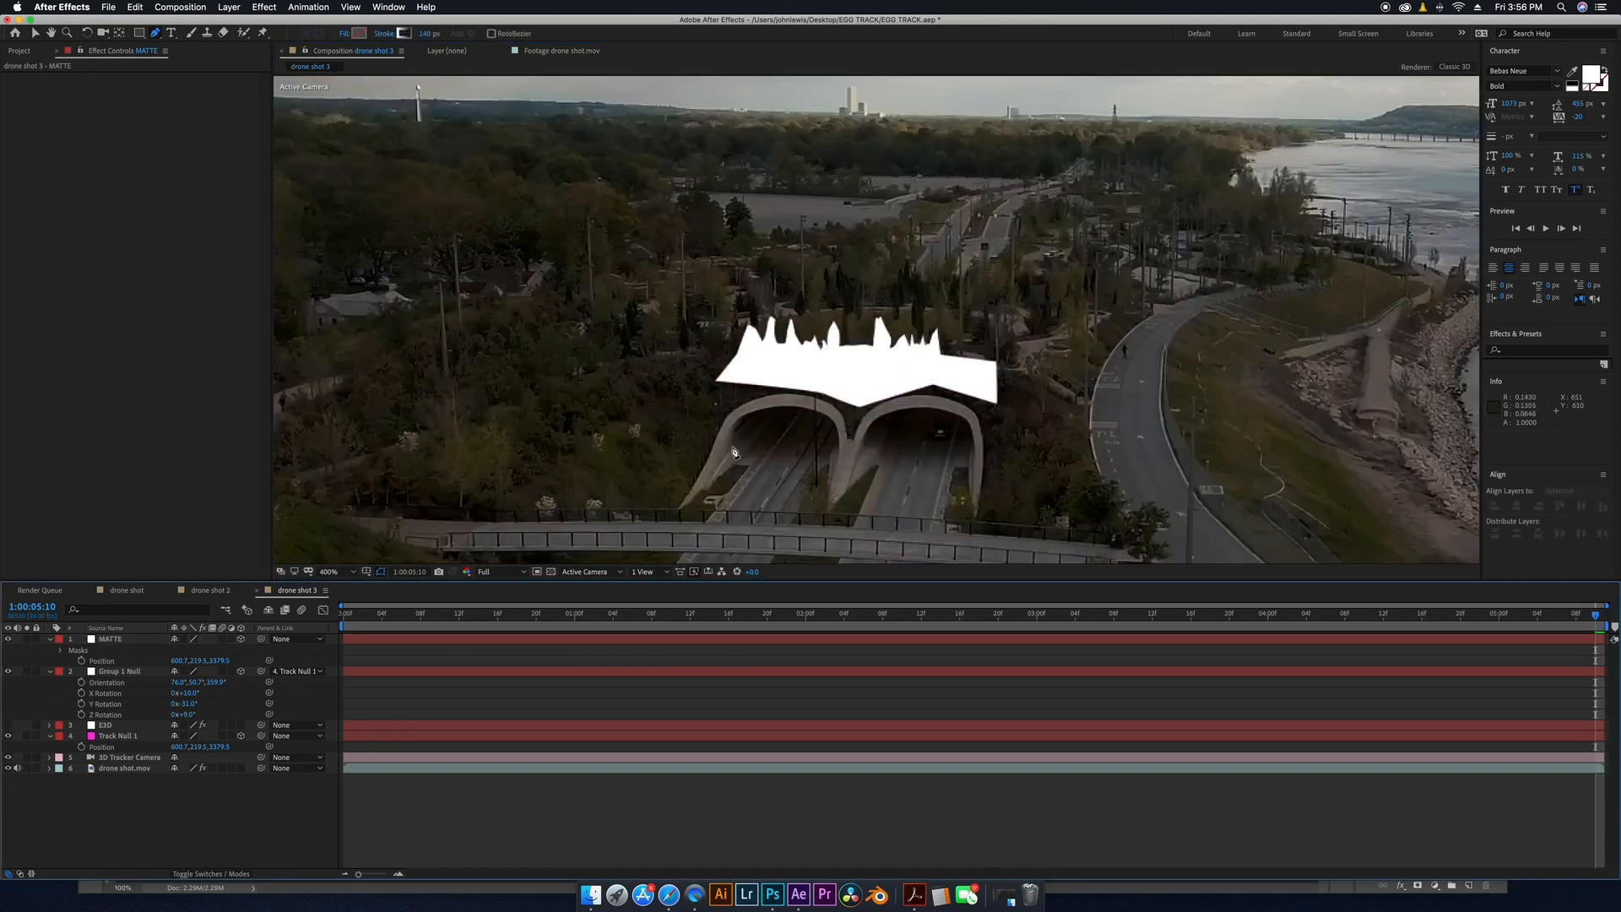
pyautogui.moveTo(358, 616); pyautogui.dragTo(1258, 606)
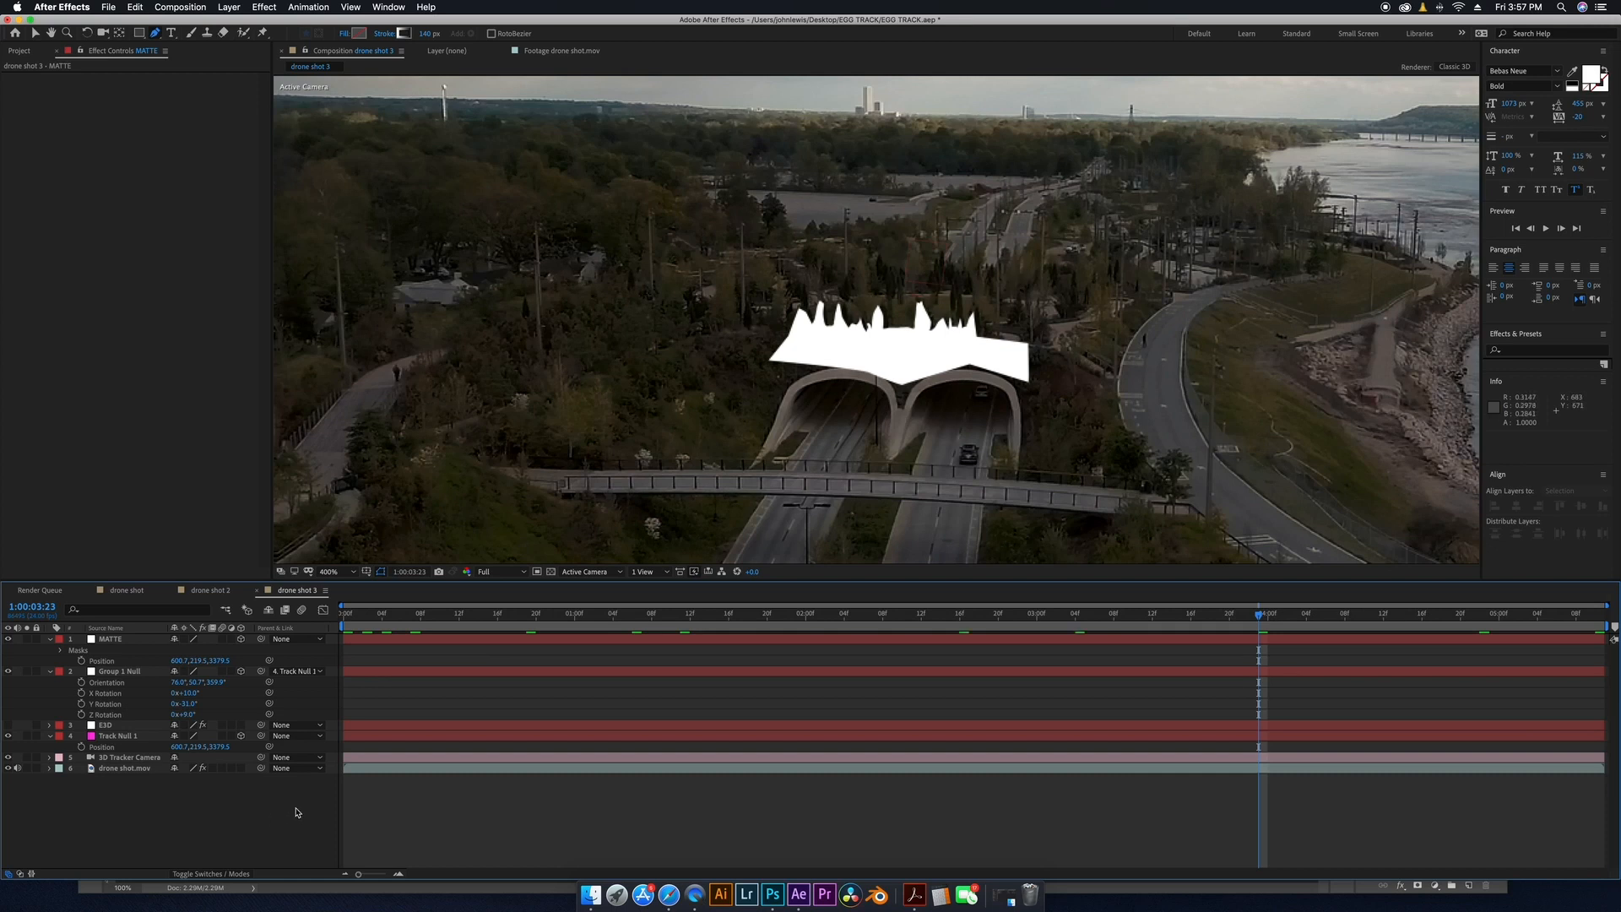
pyautogui.click(244, 639)
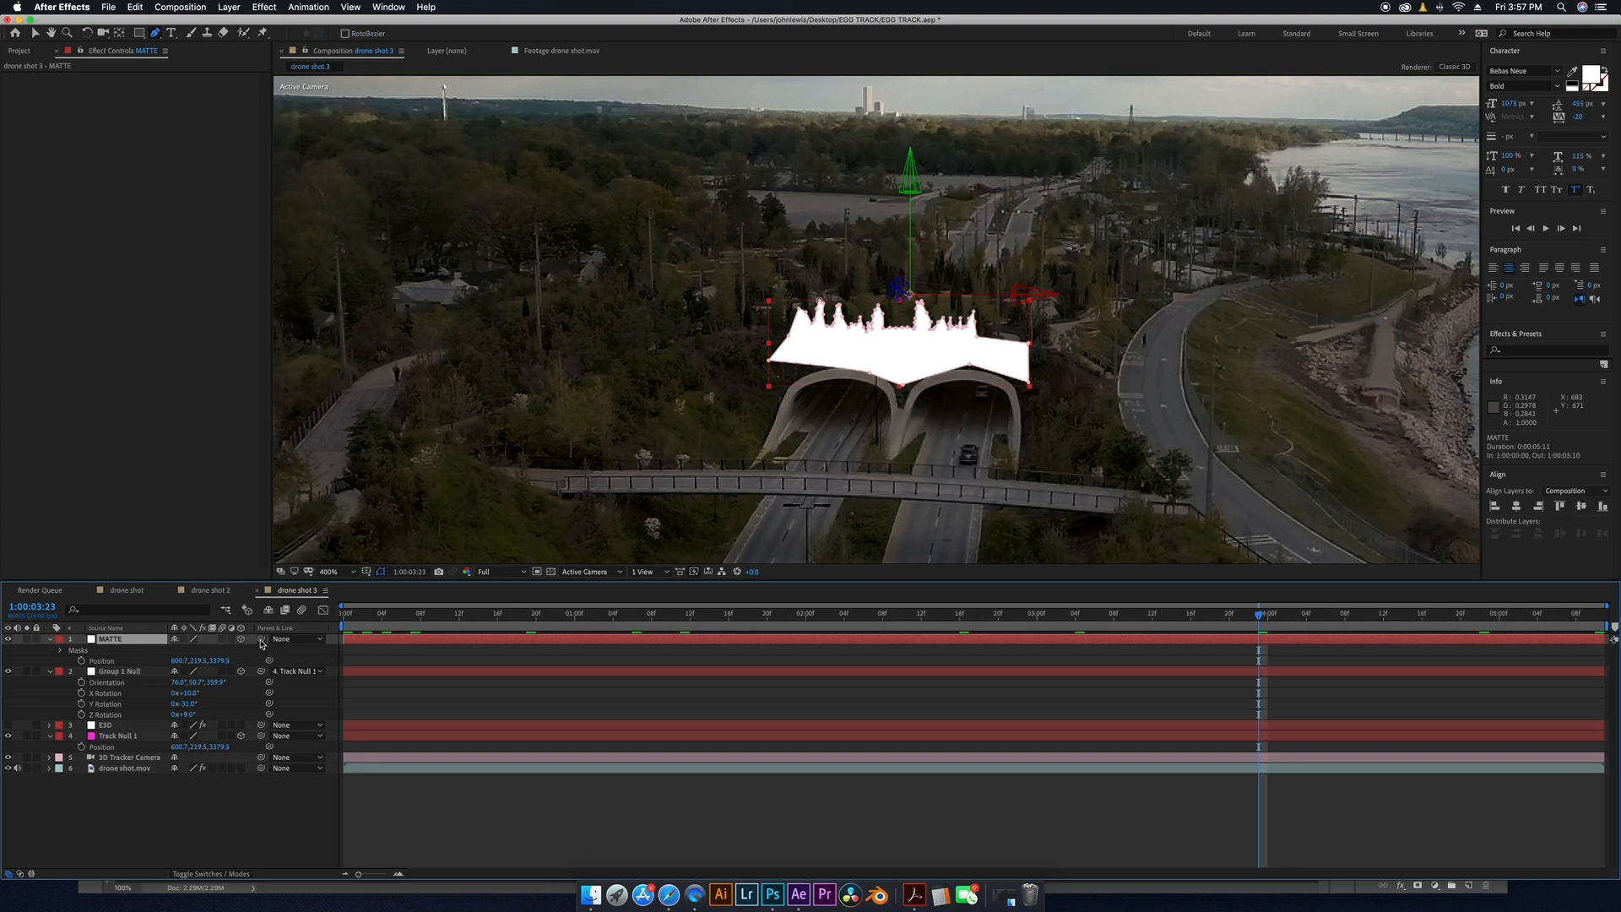
pyautogui.moveTo(261, 640); pyautogui.dragTo(108, 736)
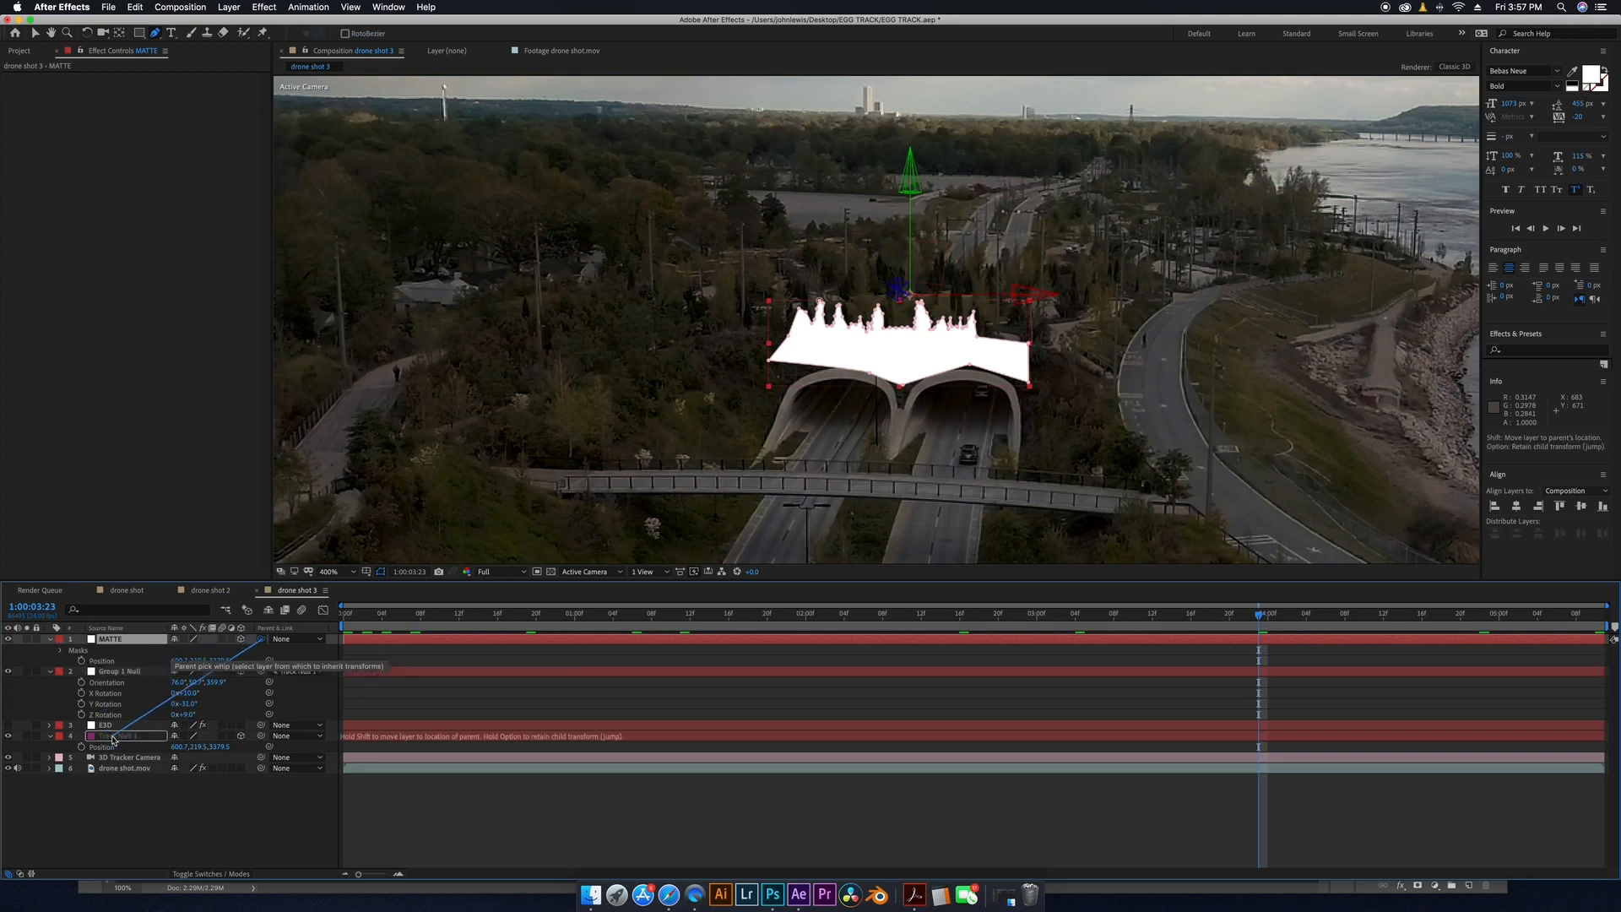
pyautogui.moveTo(108, 736); pyautogui.dragTo(110, 736)
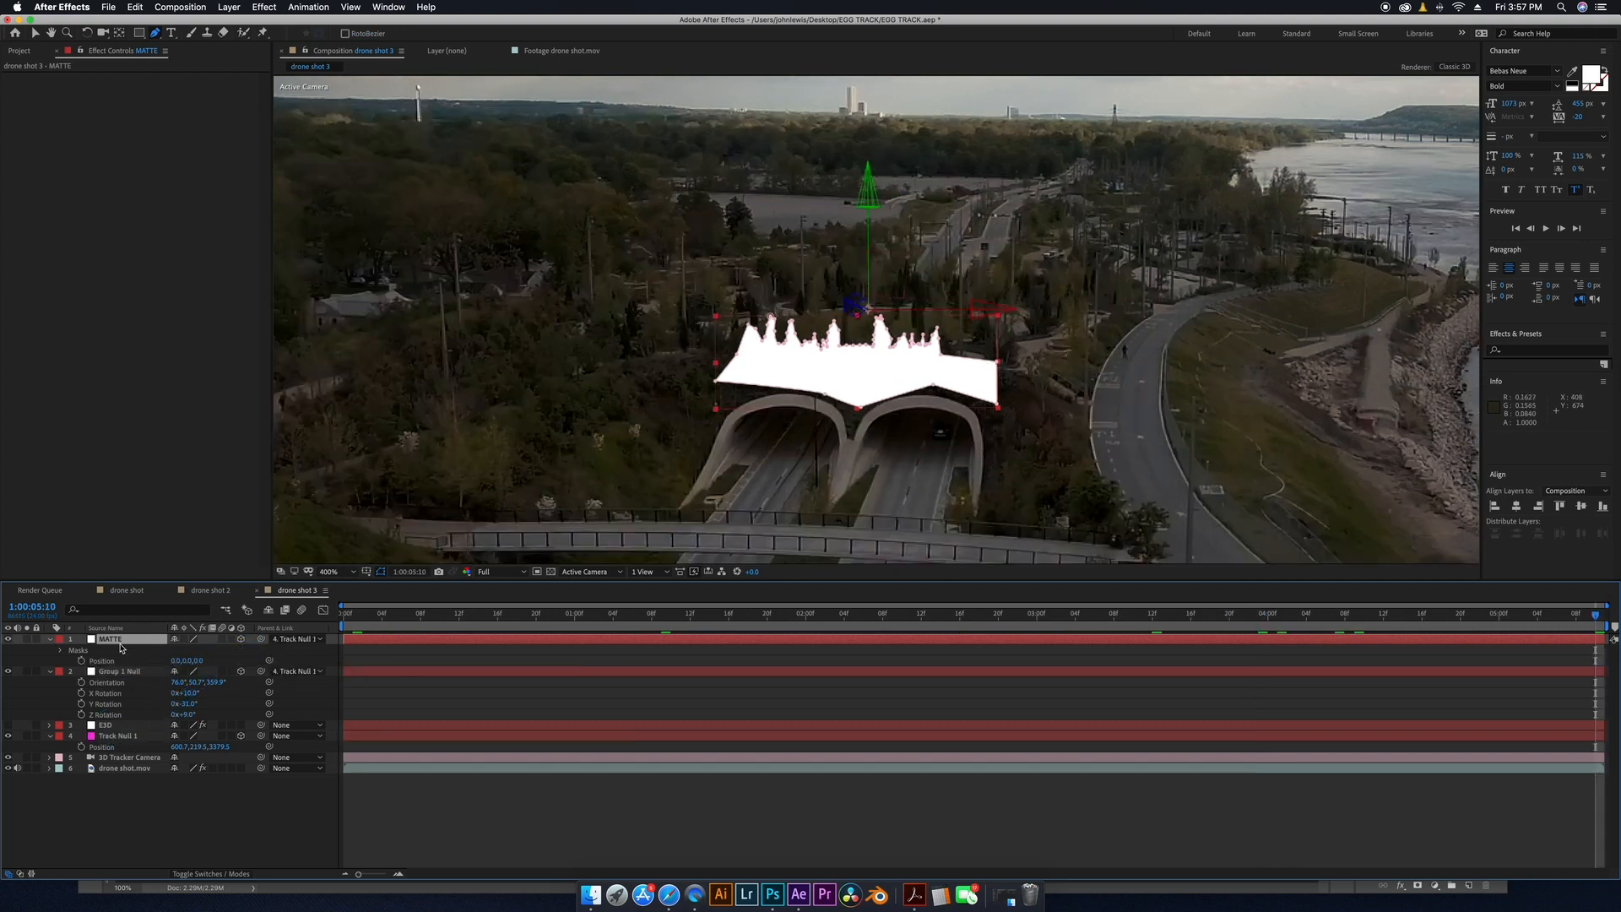
# Show the EGG layer again and move MATTE directly above the EGG layer, below Group 1 Null.
pyautogui.click(8, 725)
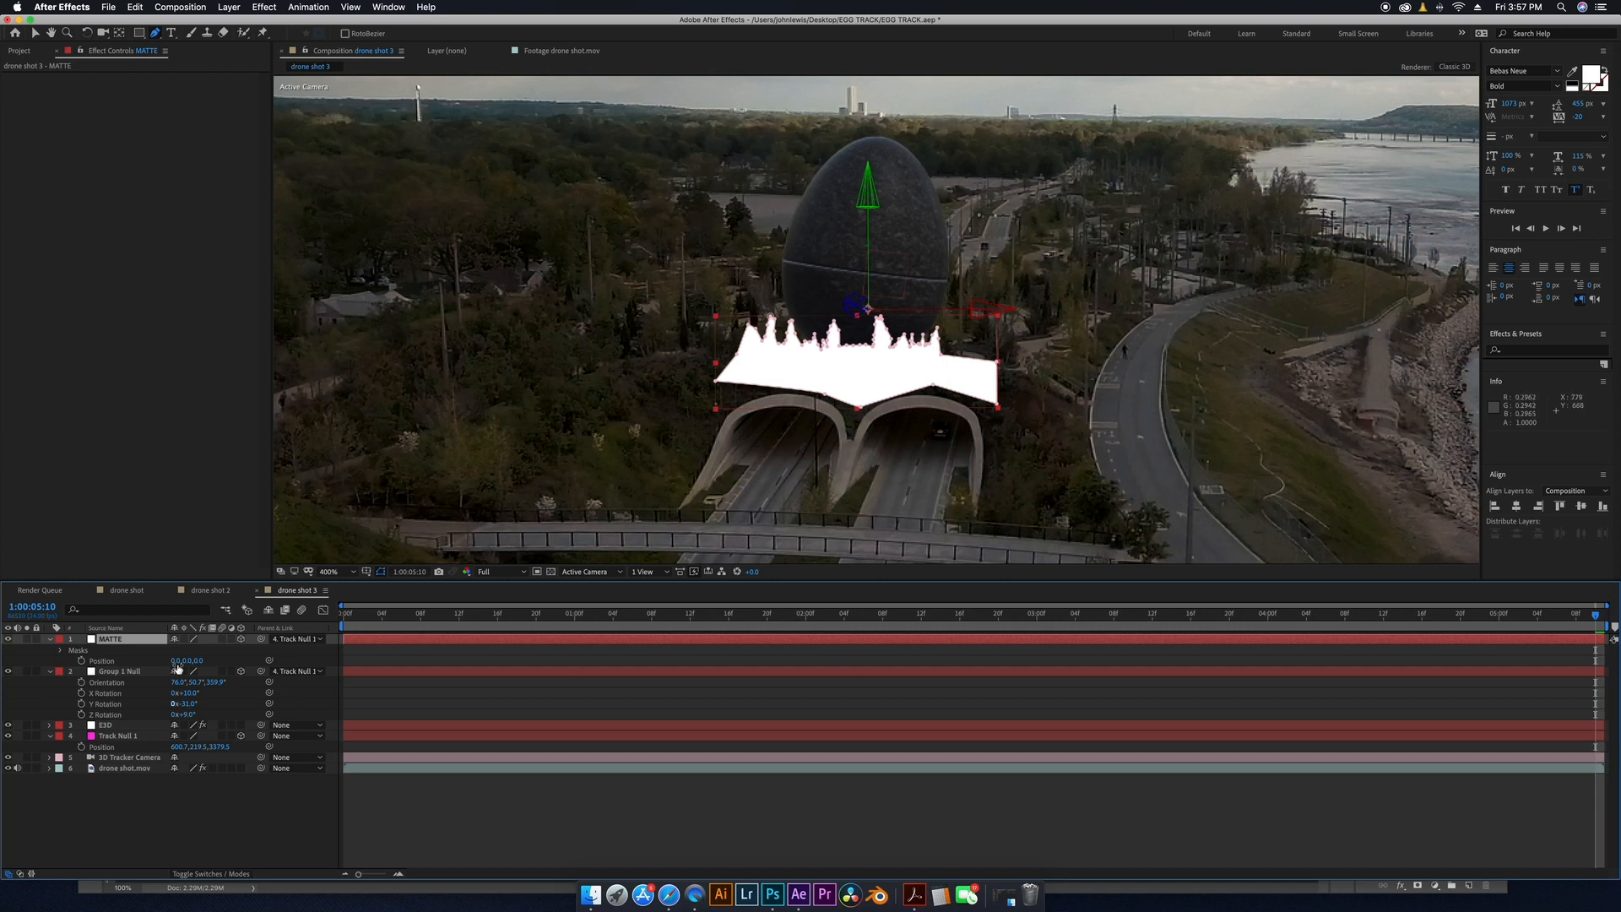
pyautogui.moveTo(133, 644); pyautogui.dragTo(140, 719)
pyautogui.click(51, 645)
pyautogui.click(51, 650)
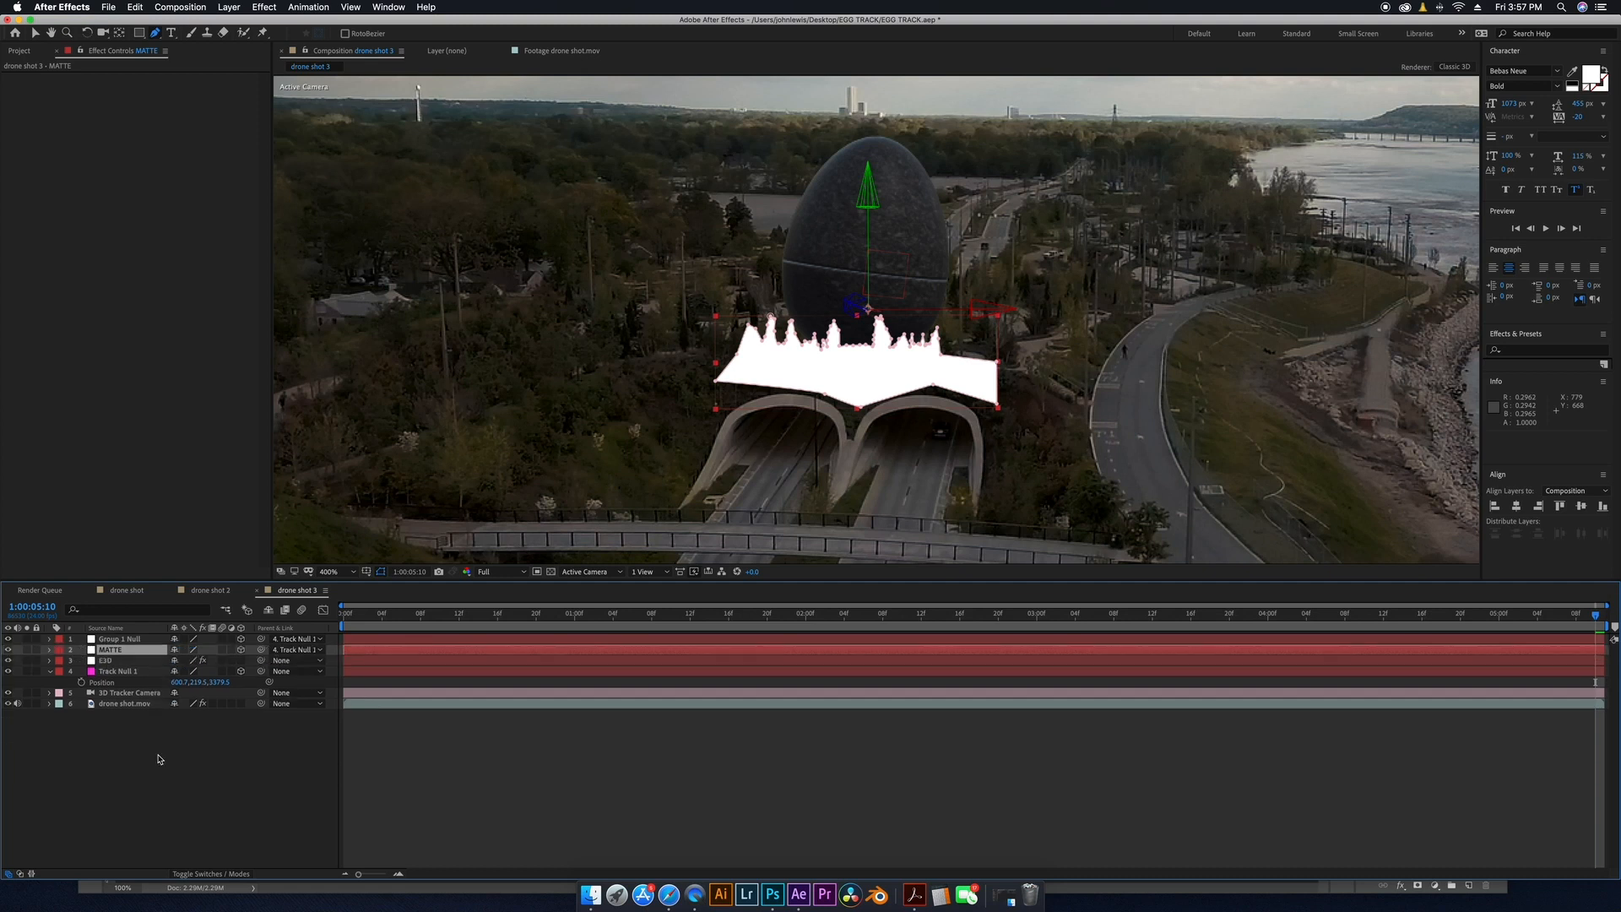
# Set the EGG layer's track matte to Alpha Inverted Matte "MATTE" so the trees occlude the egg.
pyautogui.click(211, 874)
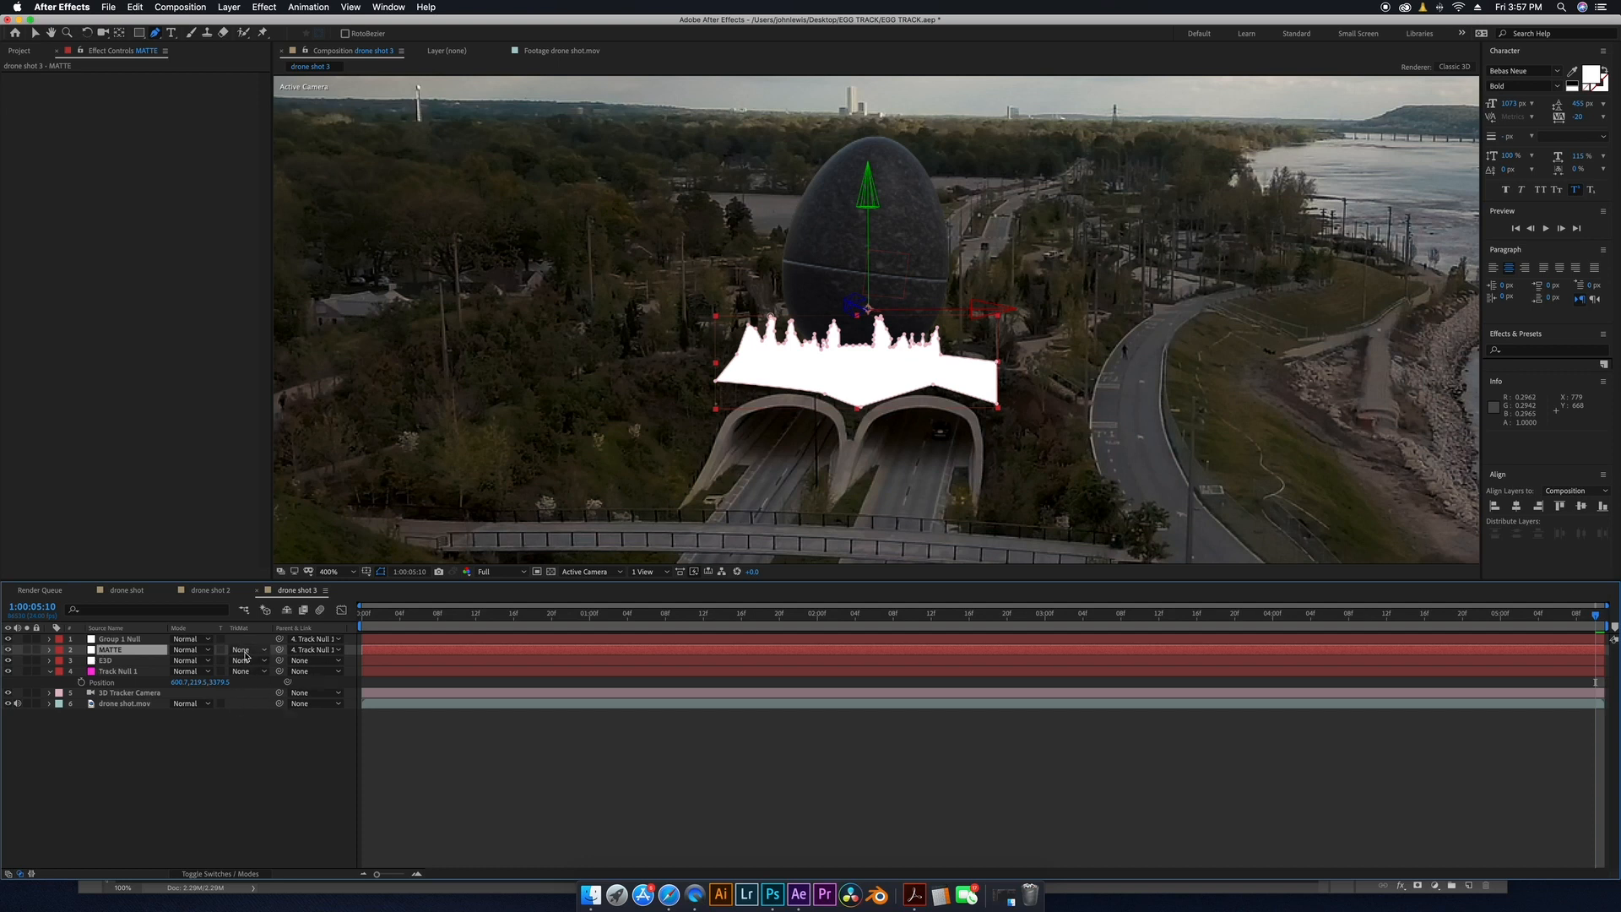
pyautogui.click(233, 872)
pyautogui.click(232, 875)
pyautogui.click(232, 876)
pyautogui.click(231, 874)
pyautogui.click(251, 649)
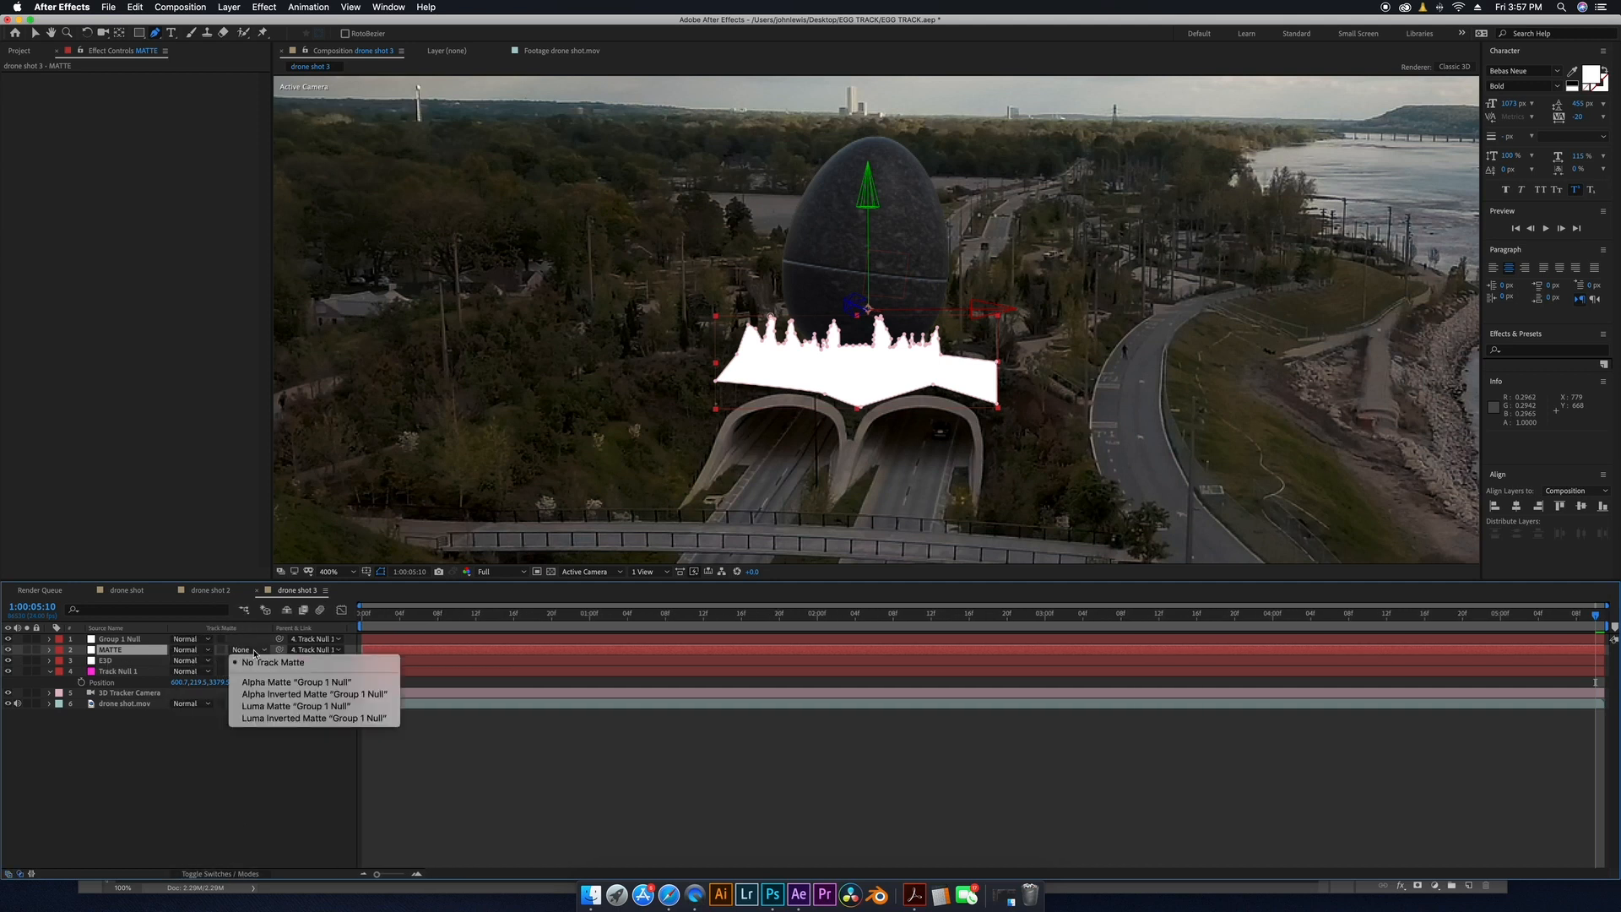
pyautogui.click(146, 764)
pyautogui.click(249, 662)
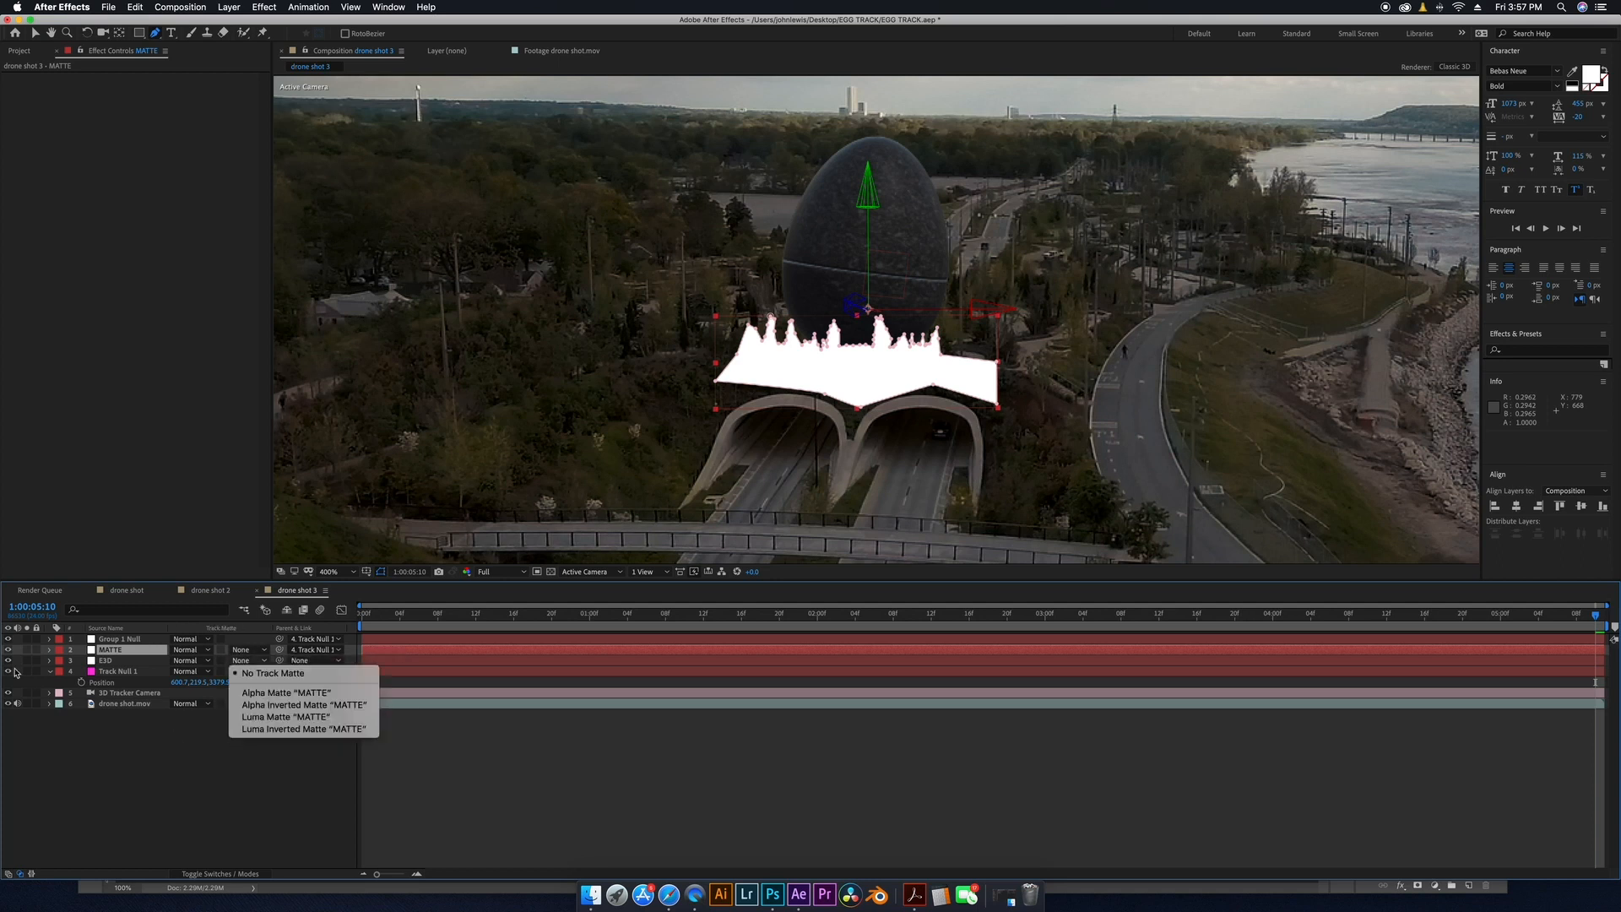
pyautogui.click(245, 693)
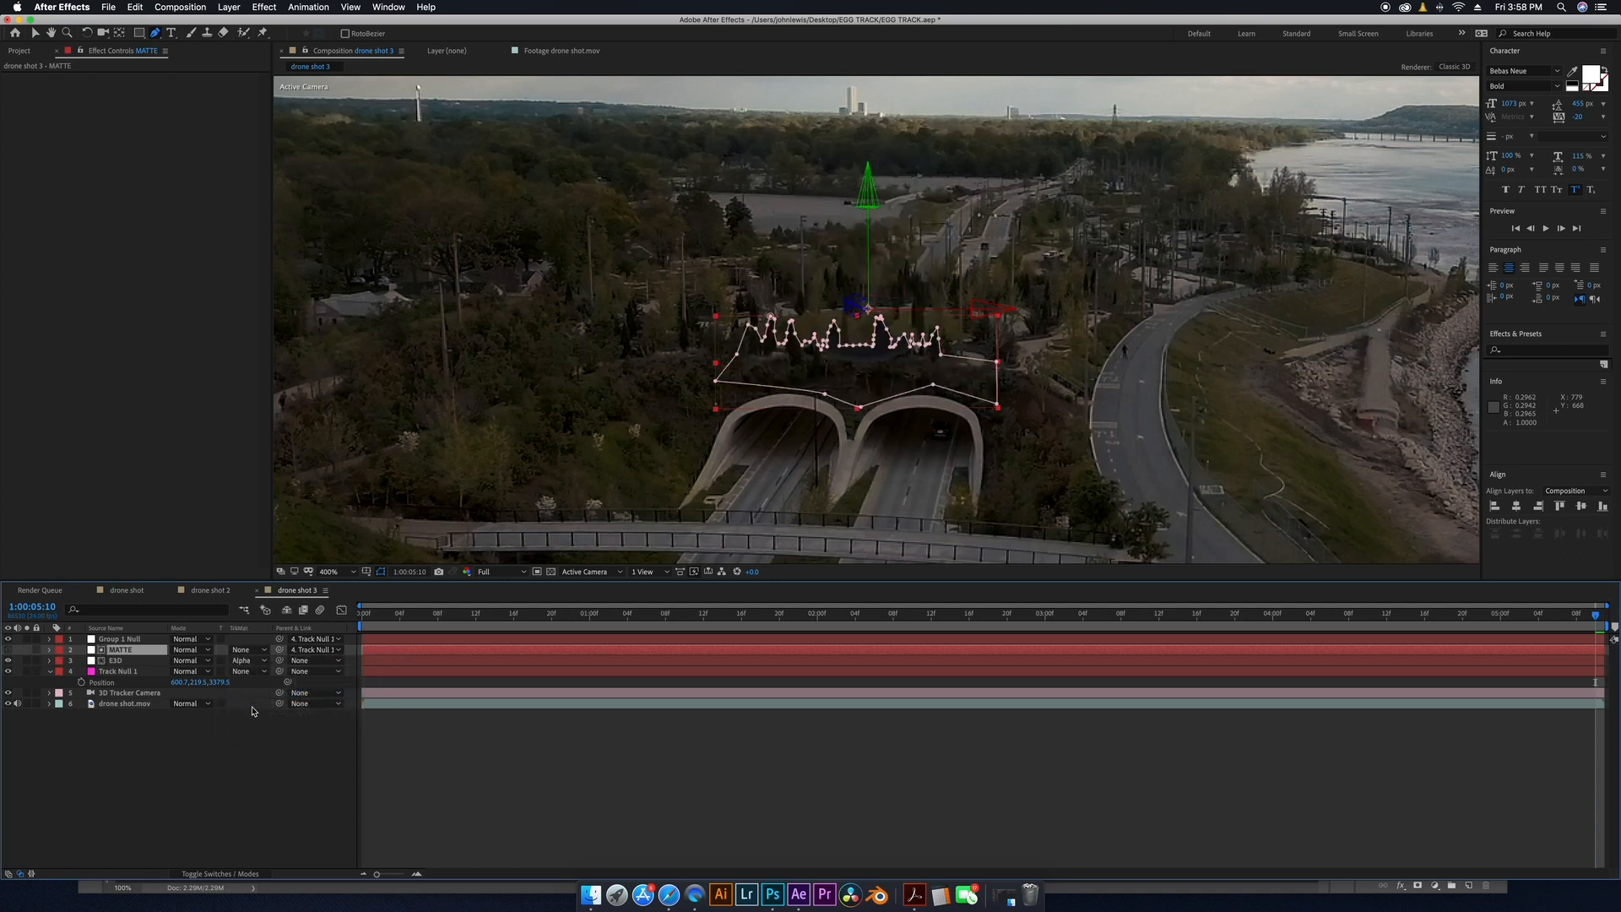
pyautogui.click(250, 661)
pyautogui.click(256, 704)
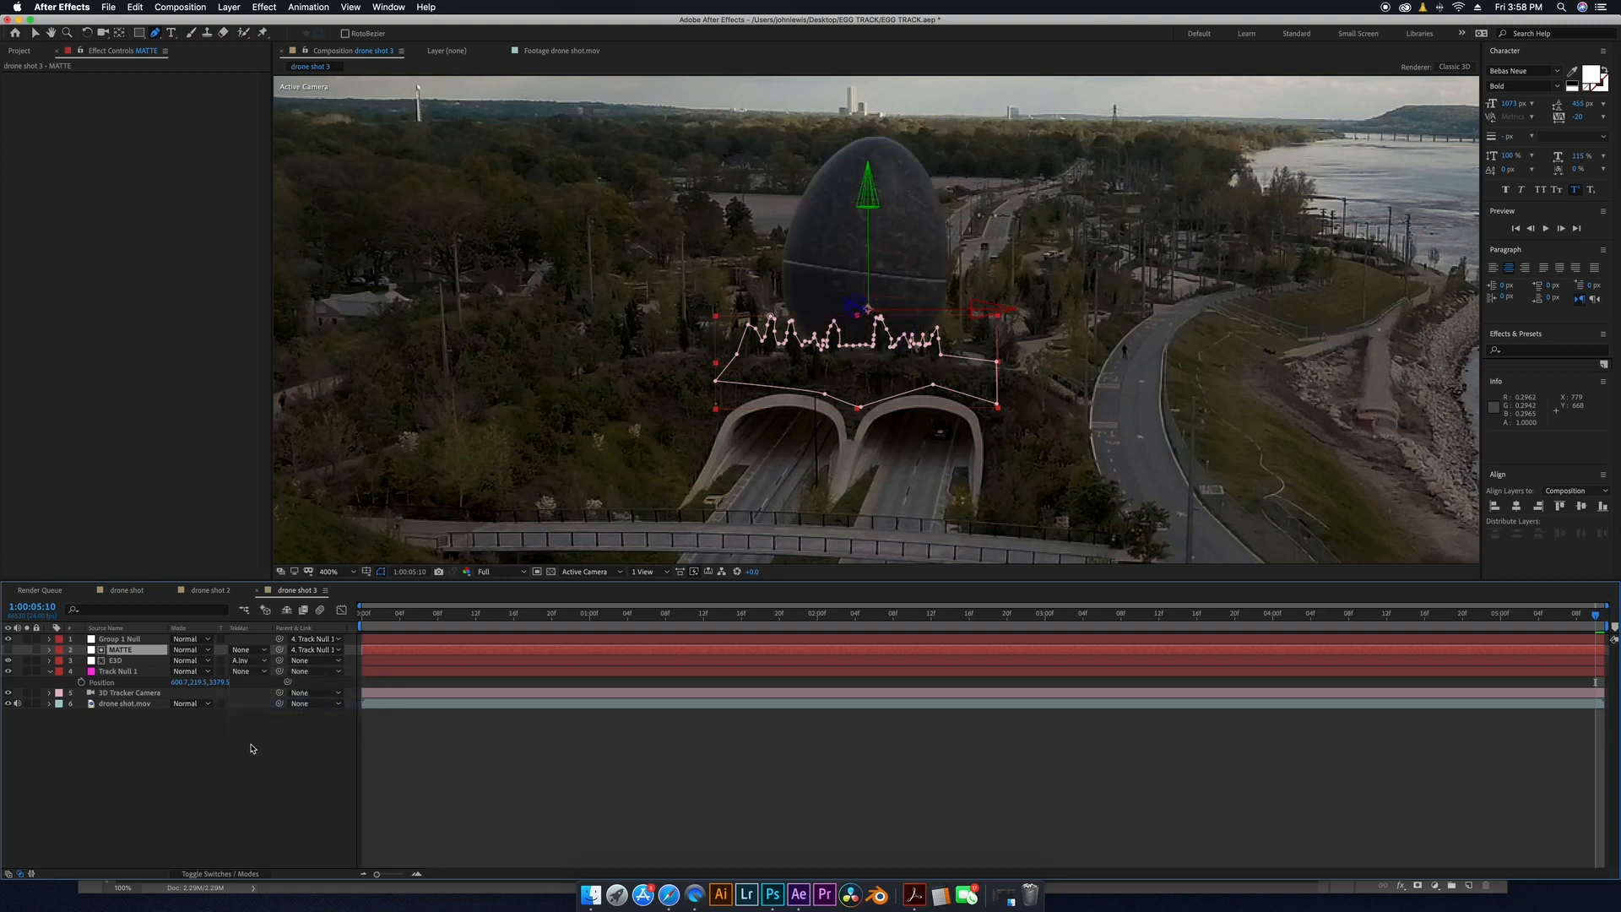
pyautogui.click(237, 779)
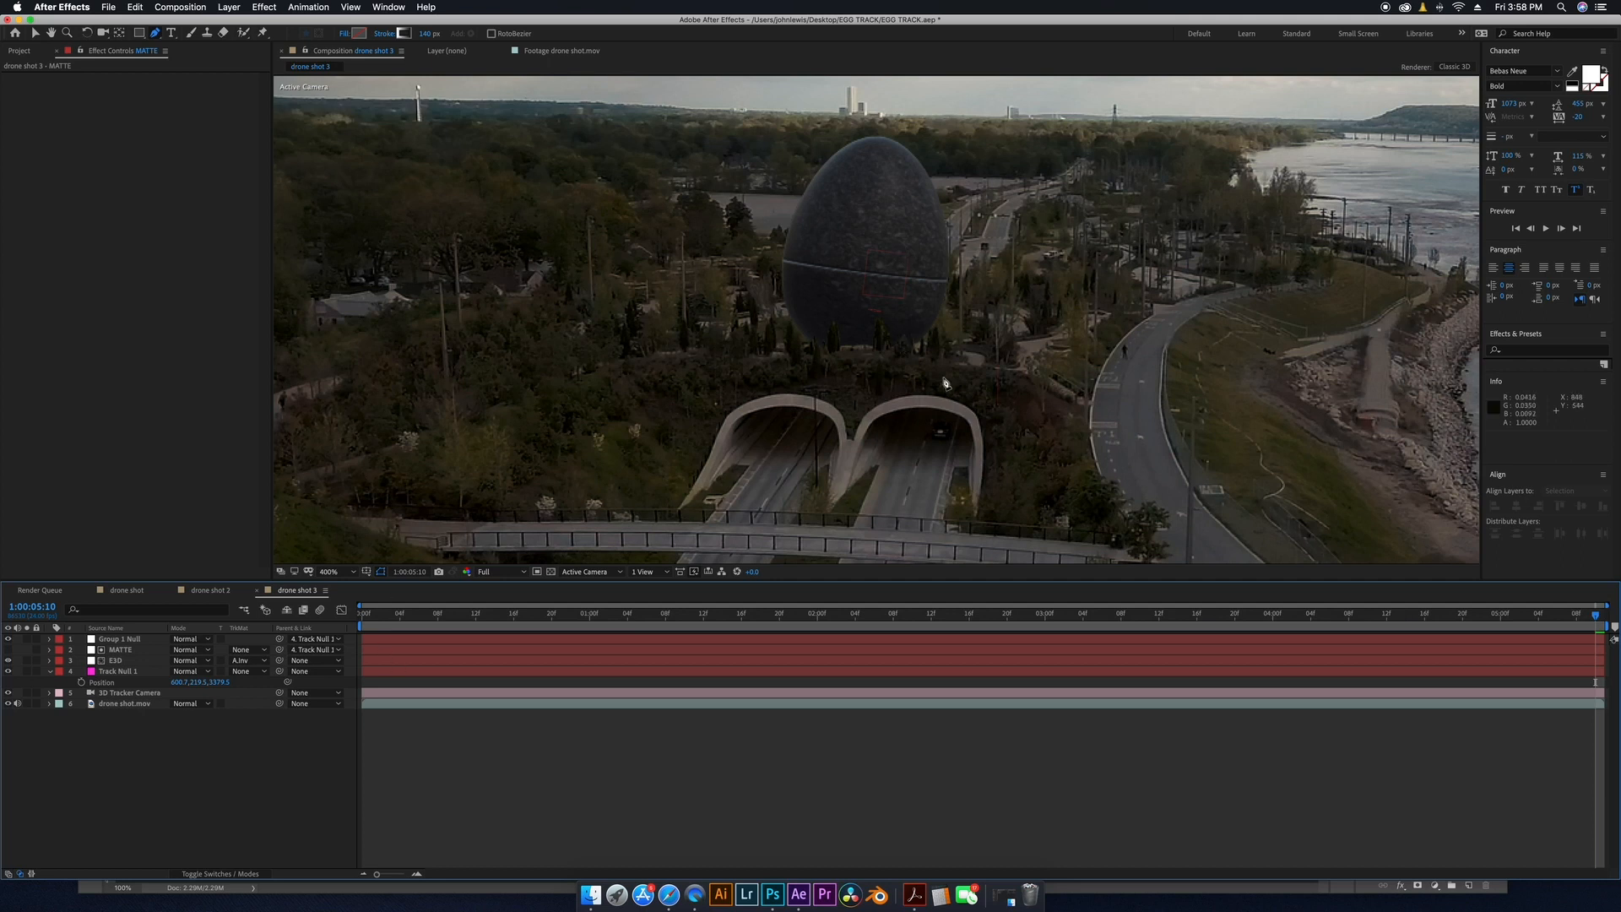
# Expand the MATTE layer's mask properties and add a slight Mask Feather, then collapse the layer.
pyautogui.click(118, 650)
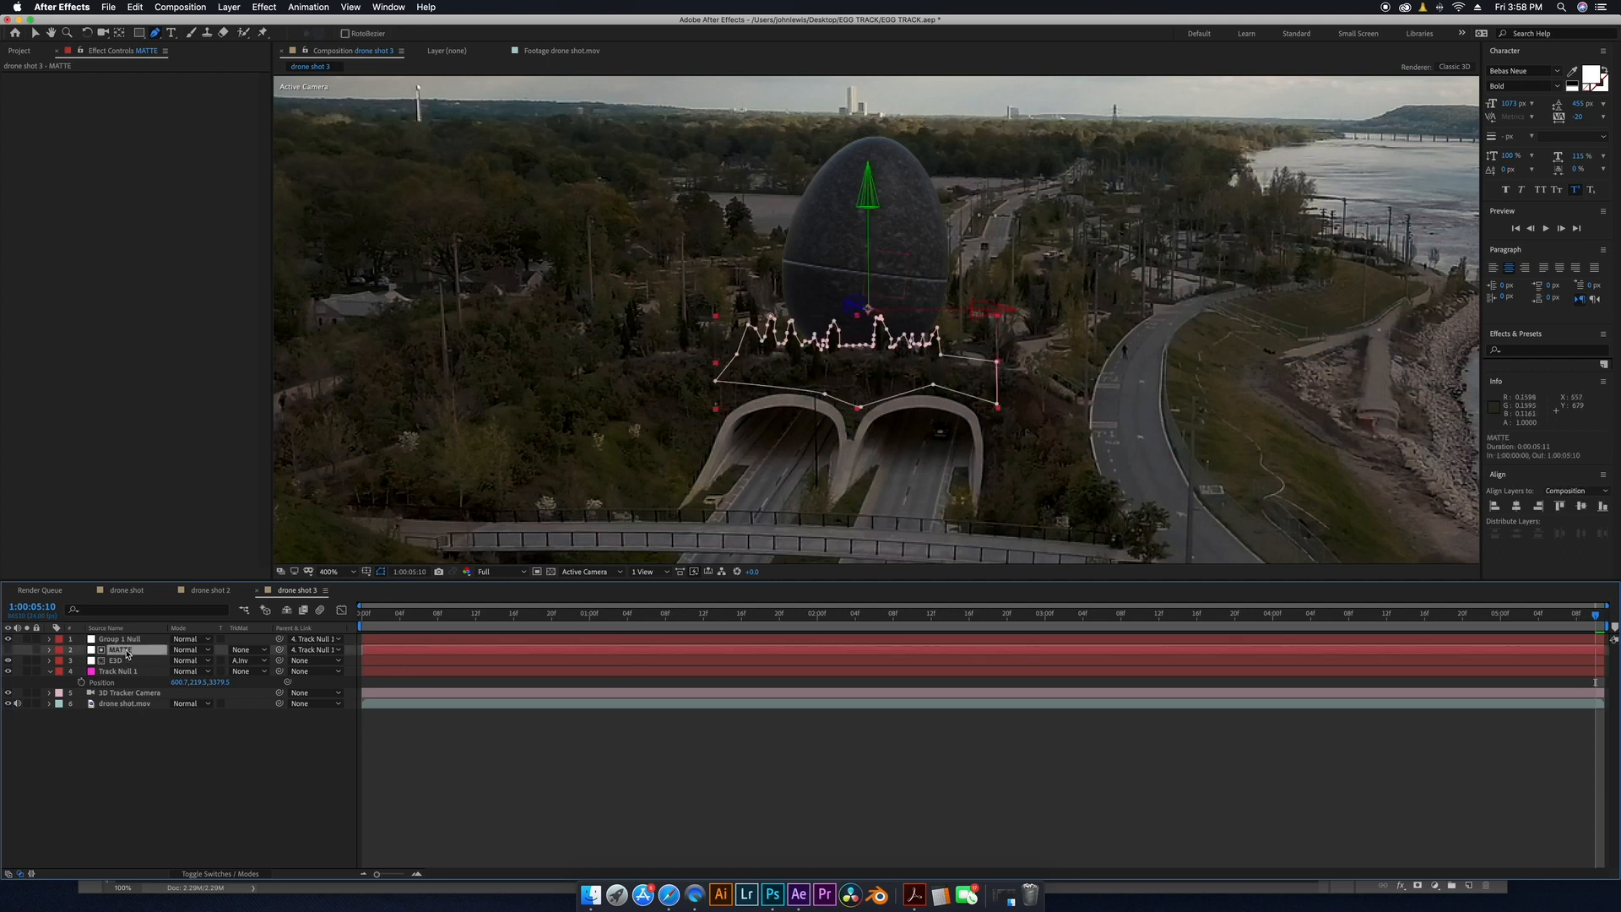
pyautogui.click(49, 651)
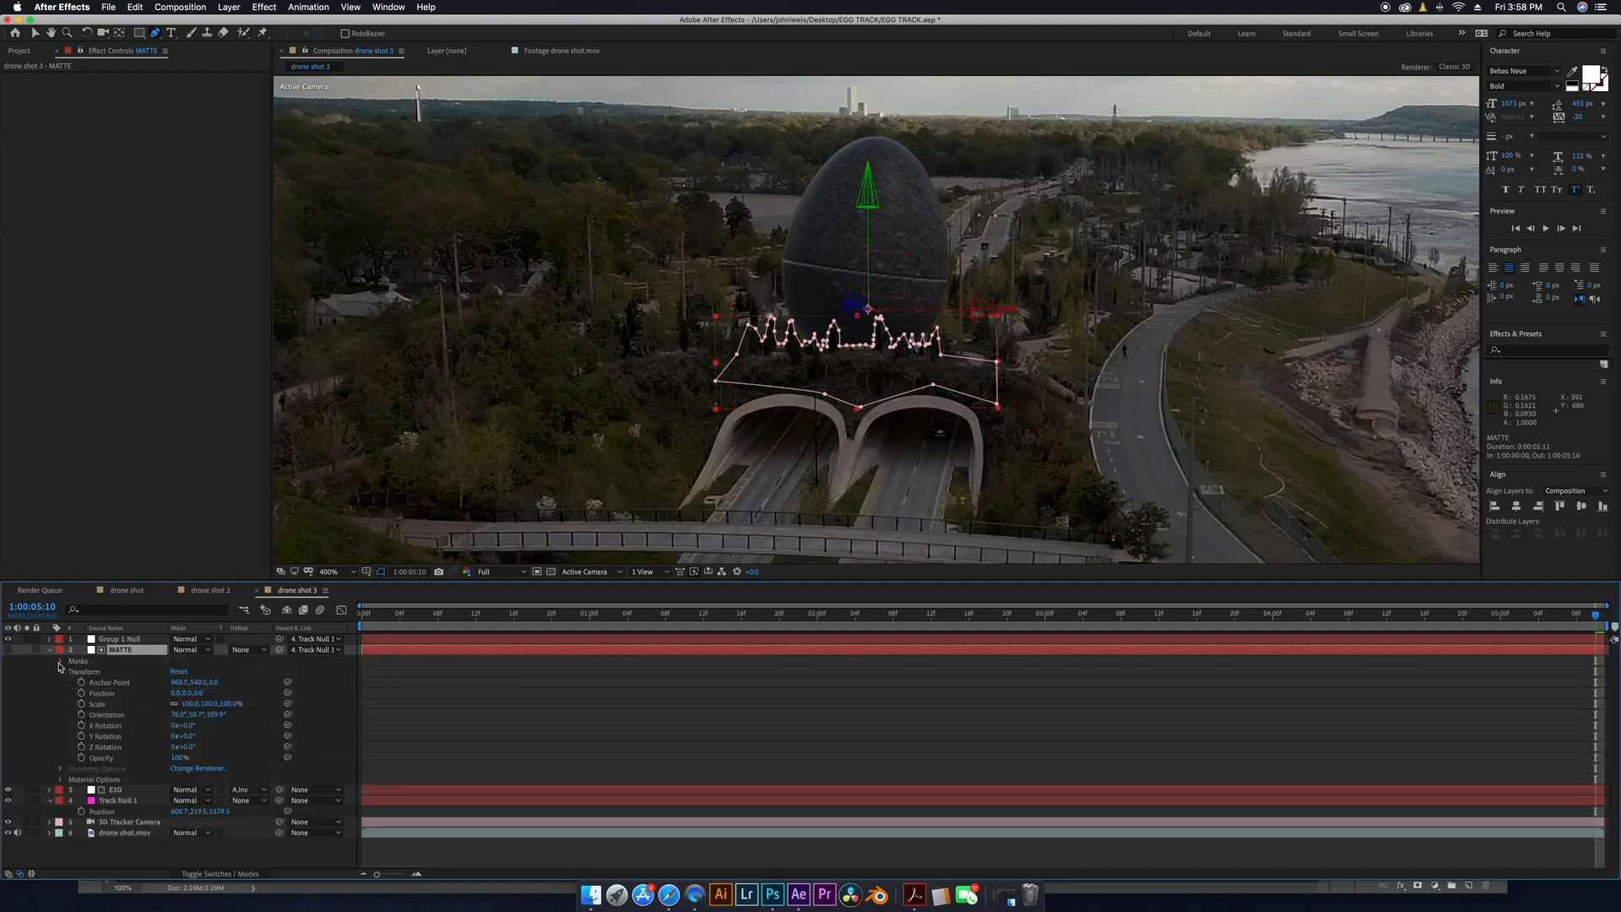
pyautogui.click(59, 663)
pyautogui.click(71, 672)
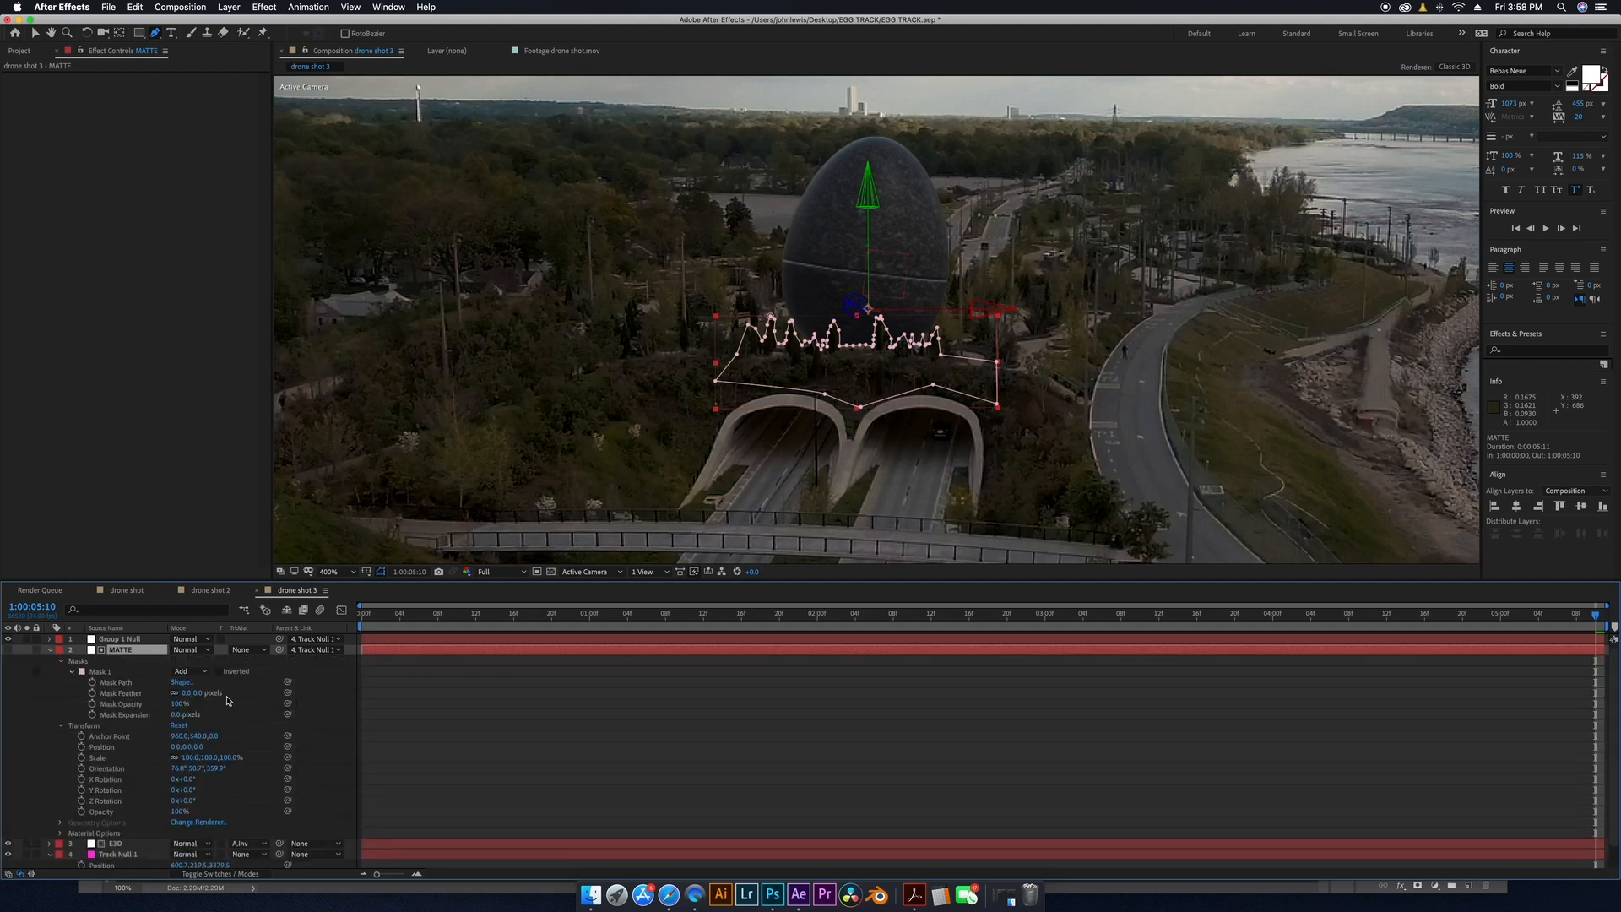
pyautogui.moveTo(186, 694); pyautogui.dragTo(188, 693)
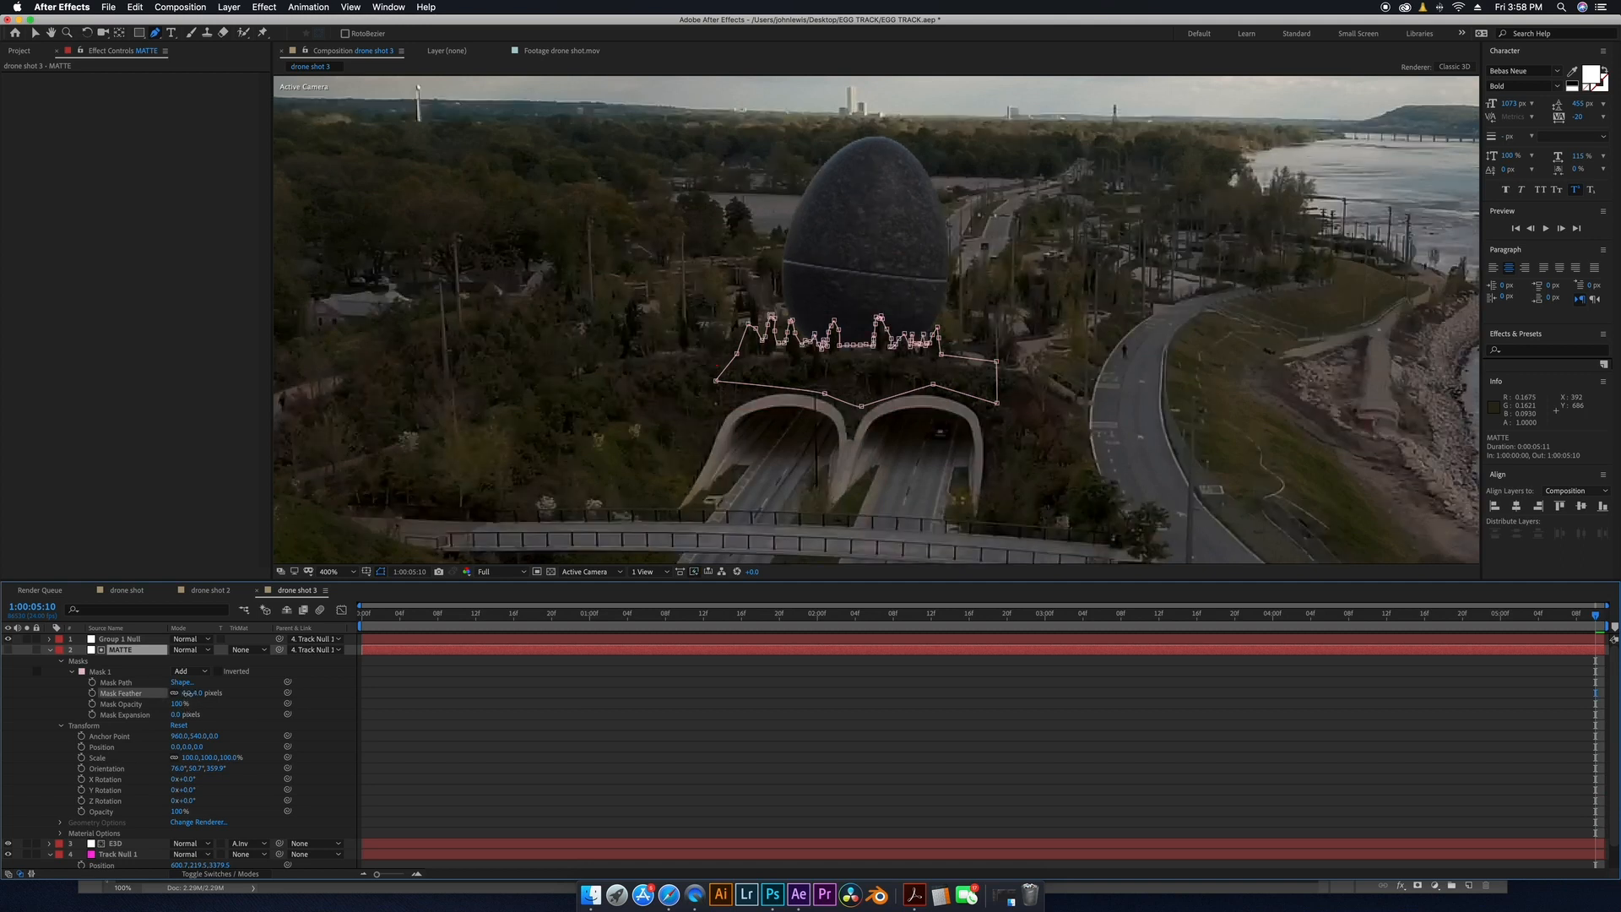
pyautogui.click(91, 672)
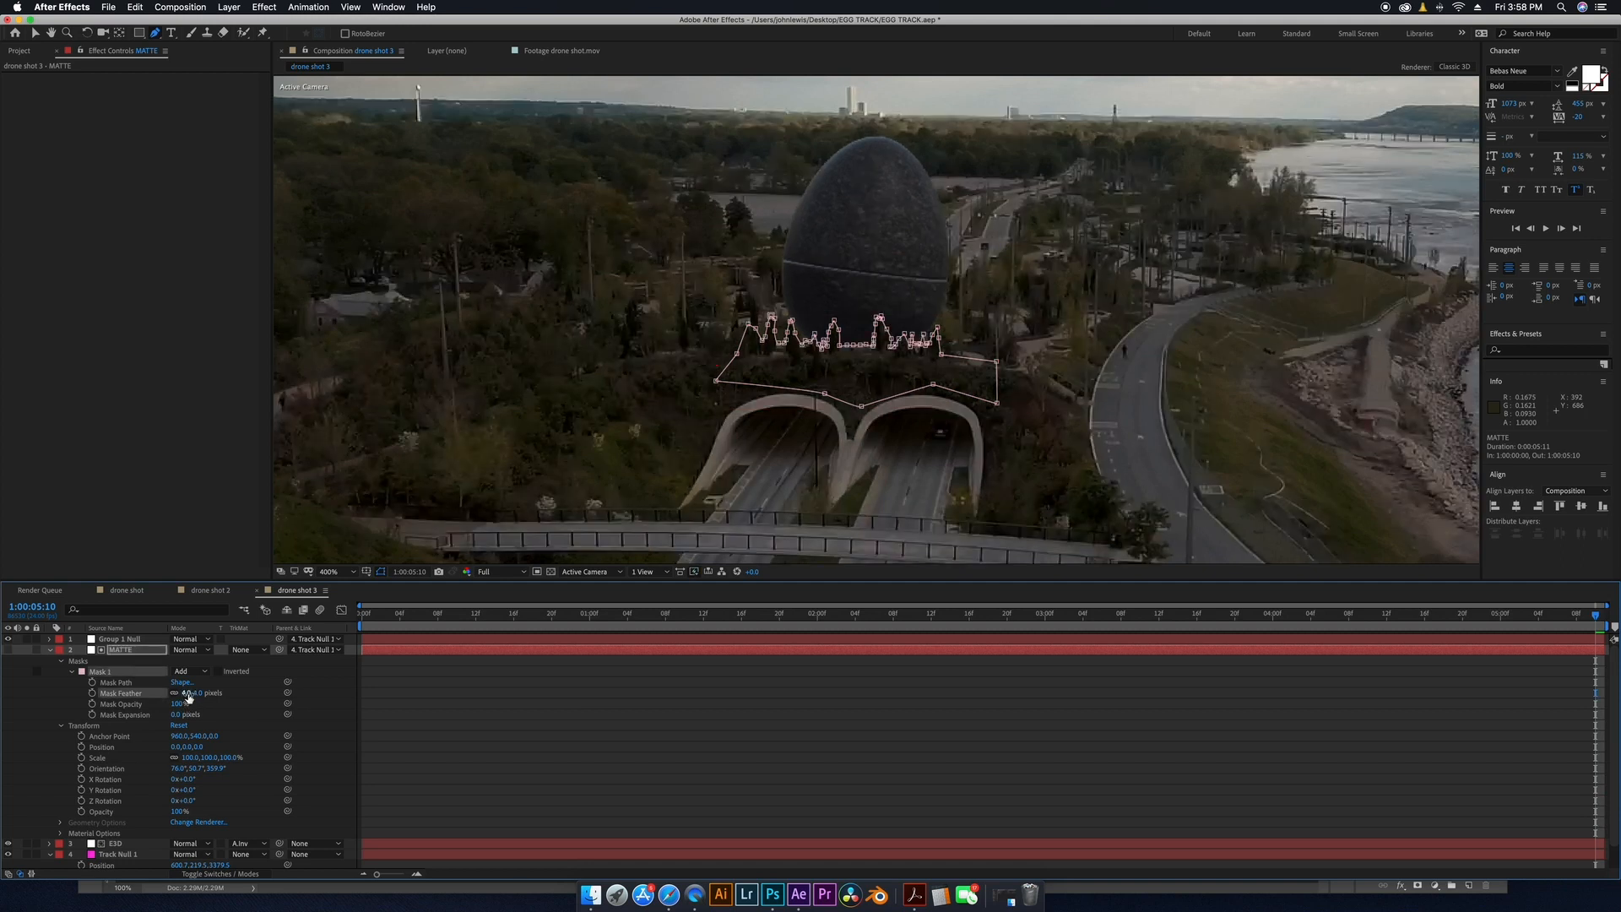
pyautogui.click(73, 672)
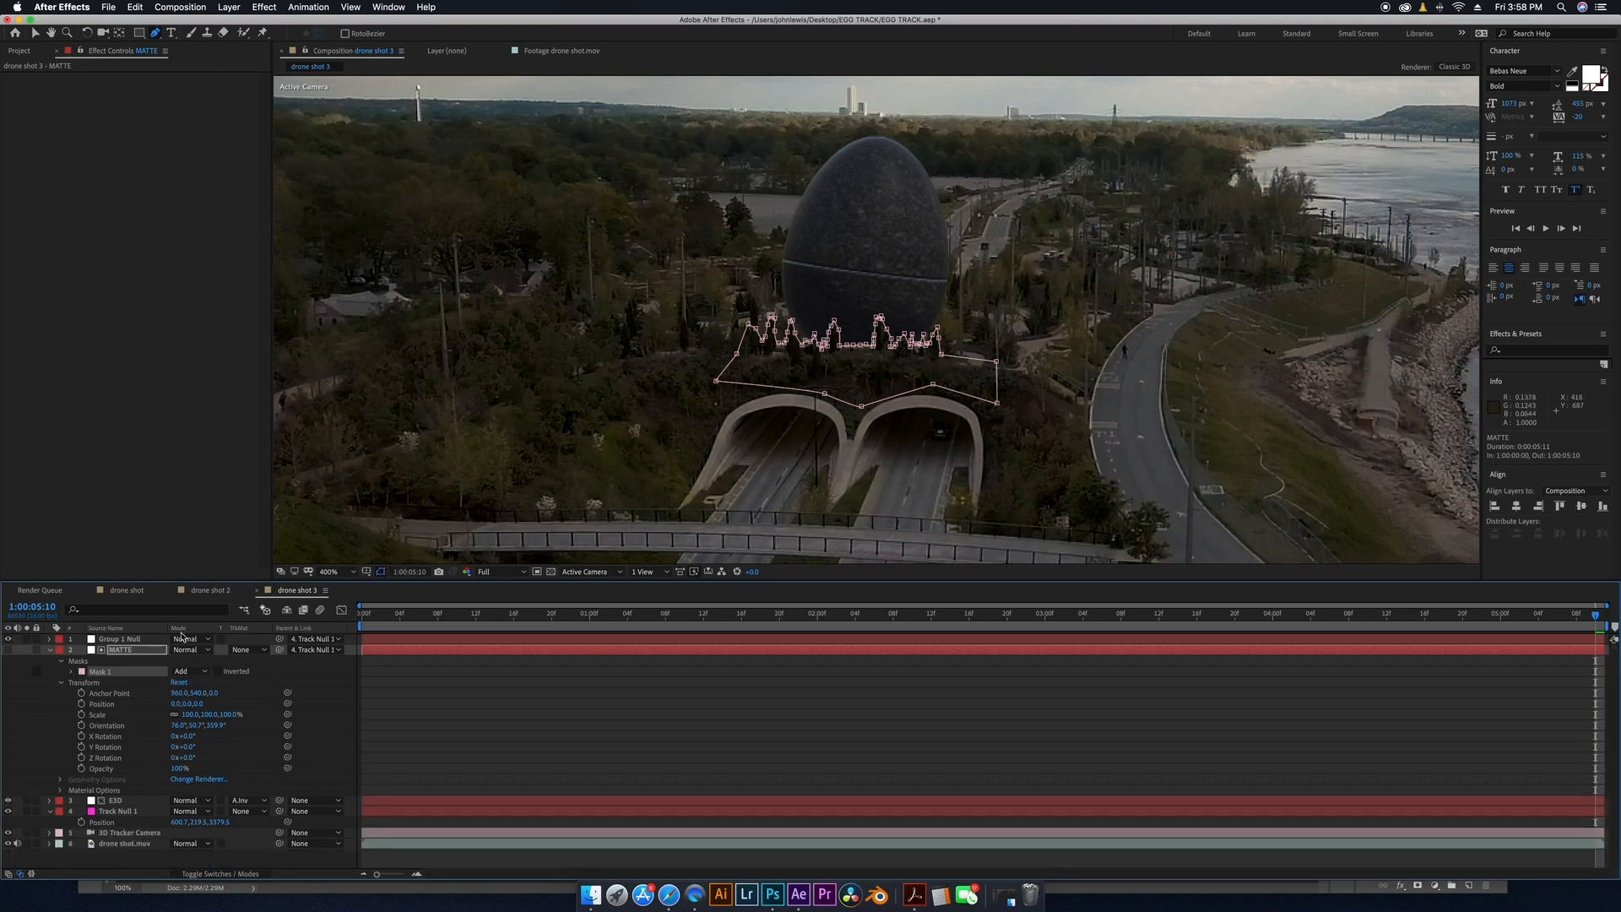
pyautogui.click(49, 650)
pyautogui.click(140, 809)
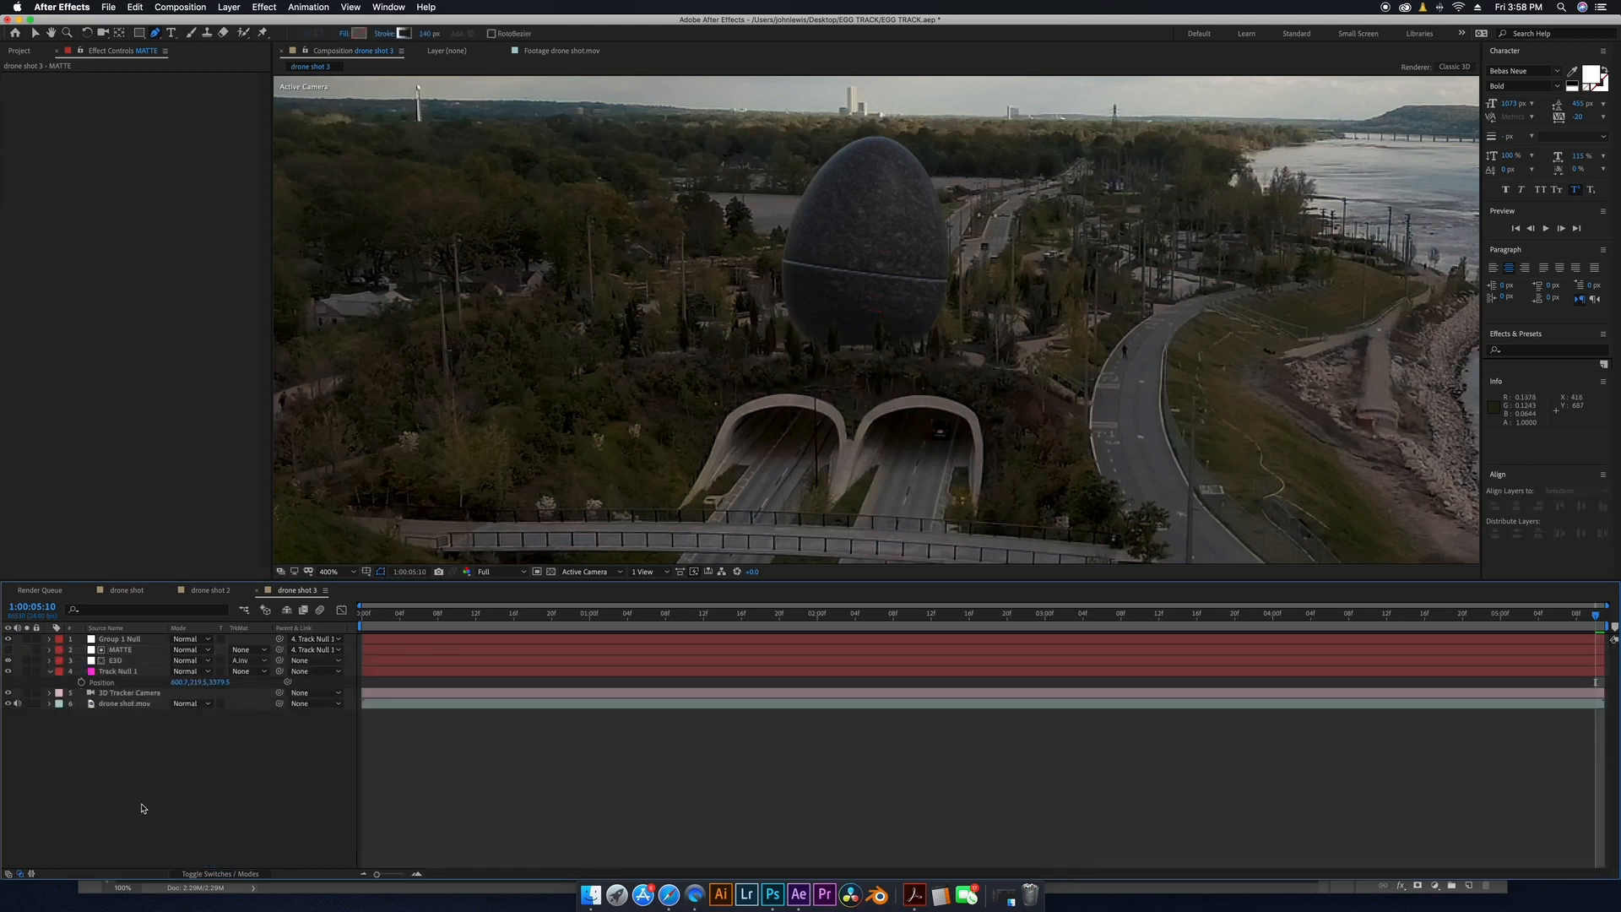
# Scrub through the timeline to check the occluded egg across the shot.
pyautogui.moveTo(895, 610); pyautogui.dragTo(1187, 609)
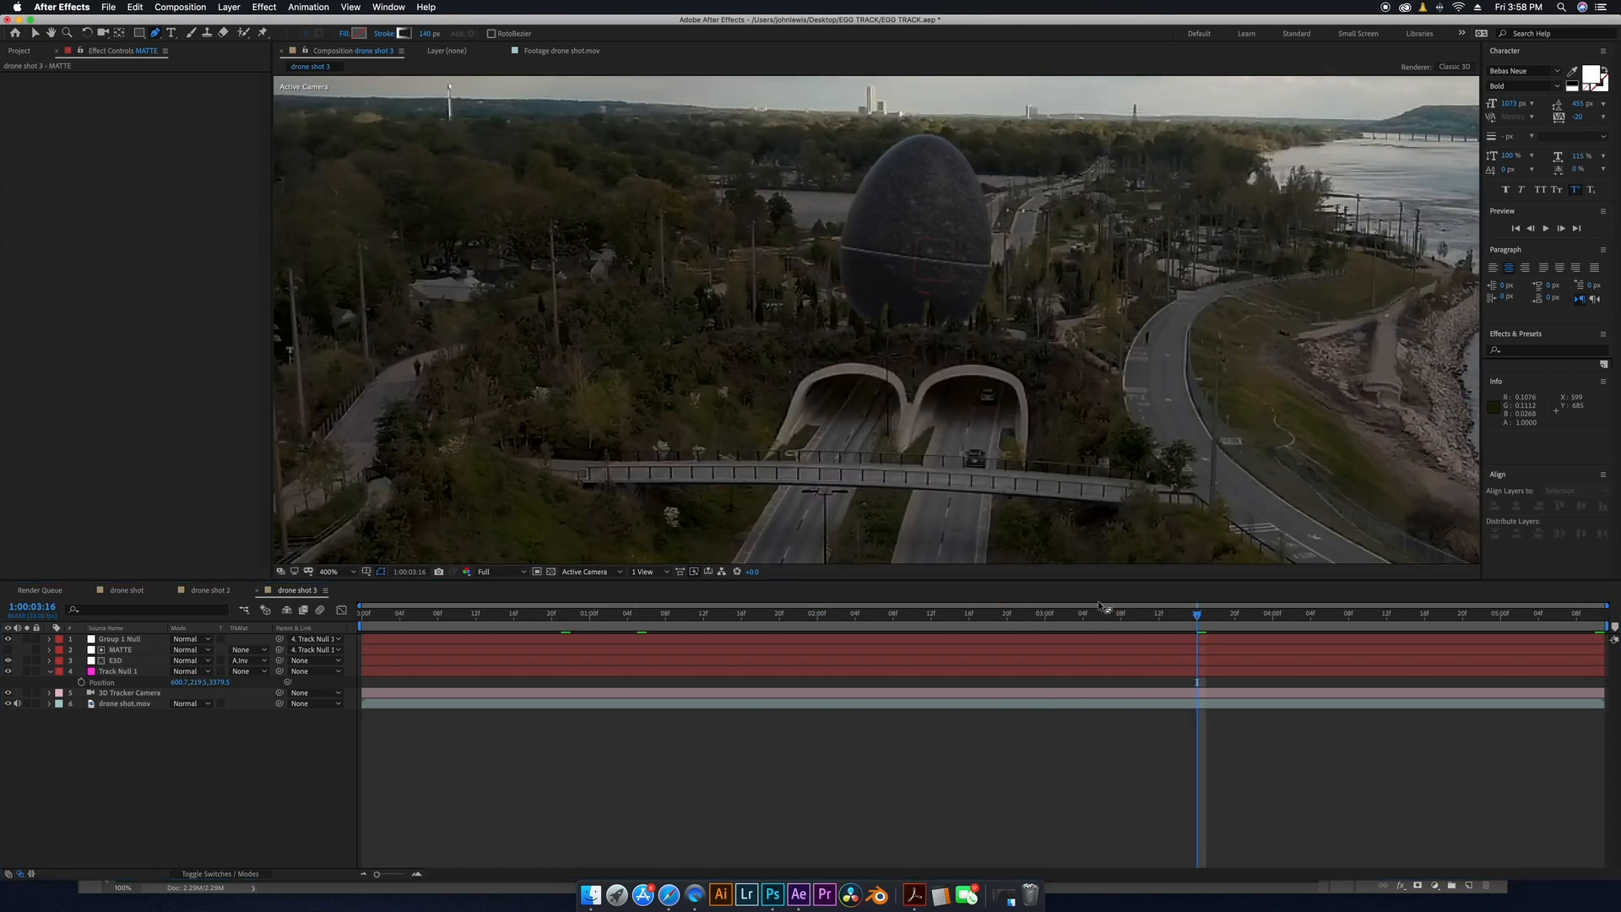
pyautogui.click(692, 612)
pyautogui.moveTo(692, 617); pyautogui.dragTo(362, 617)
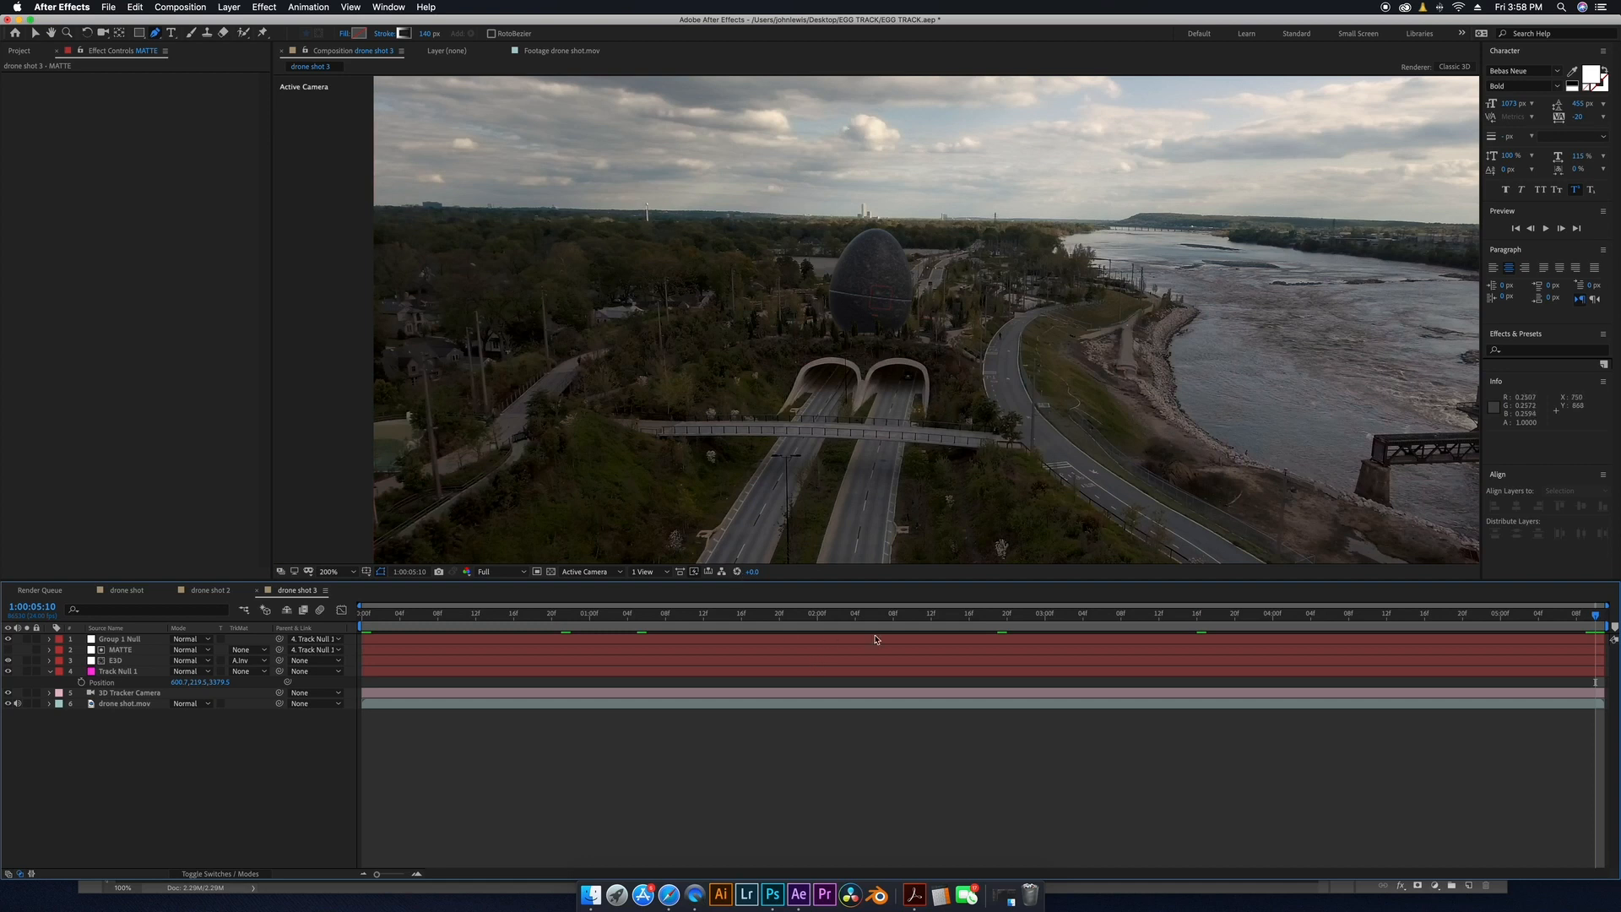
# Raise Group 1 Null slightly along its Y axis in the viewer.
pyautogui.click(121, 641)
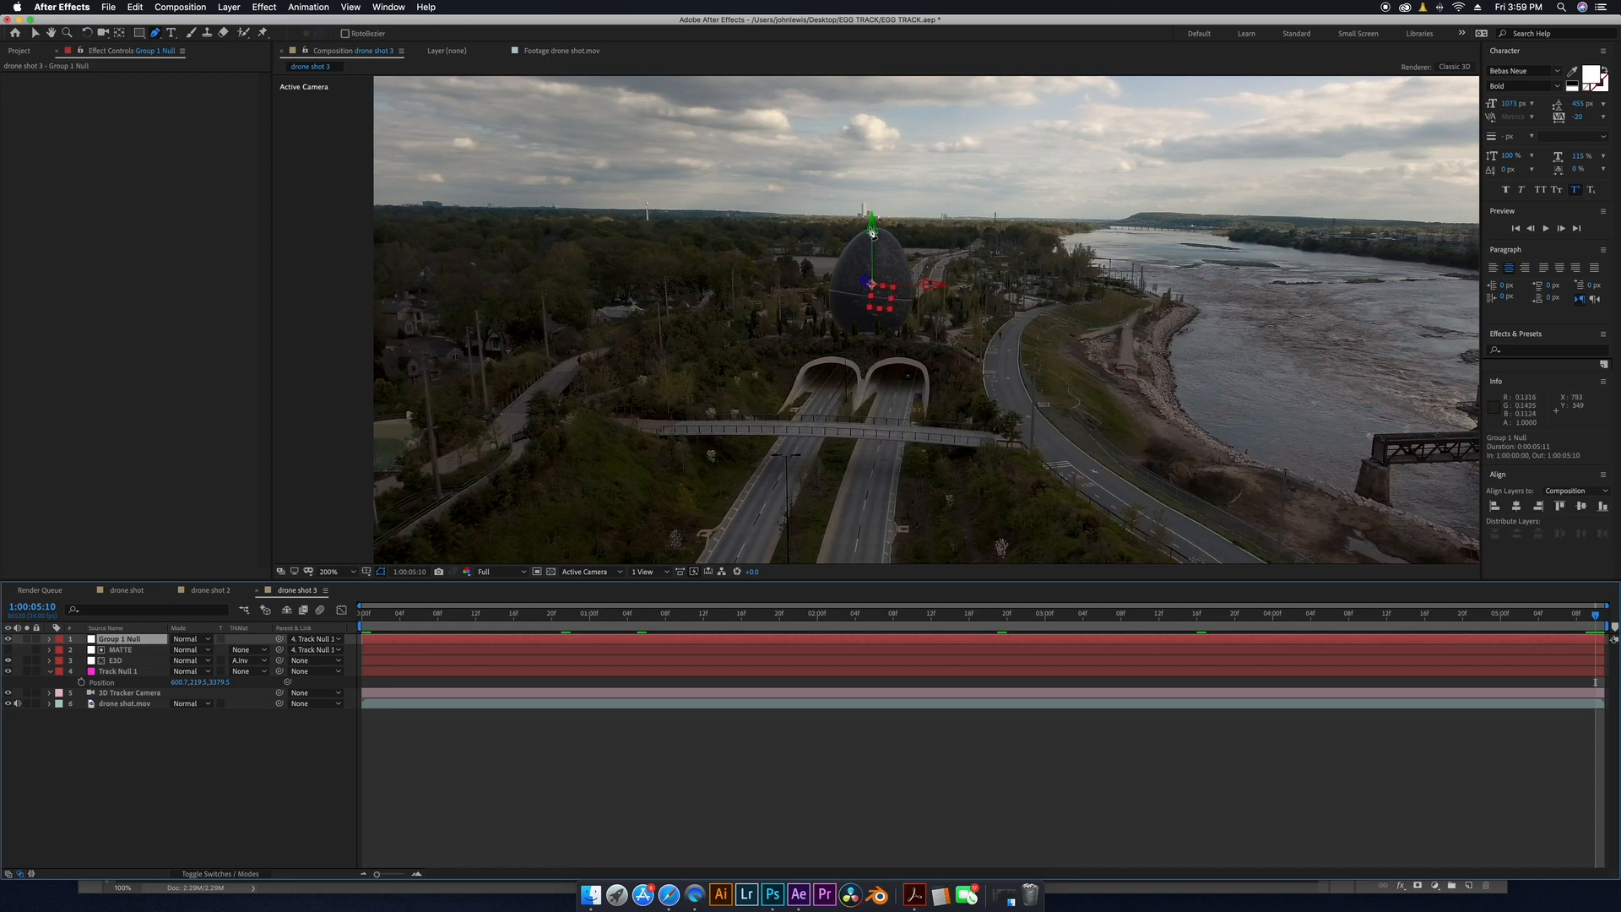
pyautogui.press('v')
pyautogui.moveTo(871, 228); pyautogui.dragTo(877, 207)
pyautogui.click(874, 201)
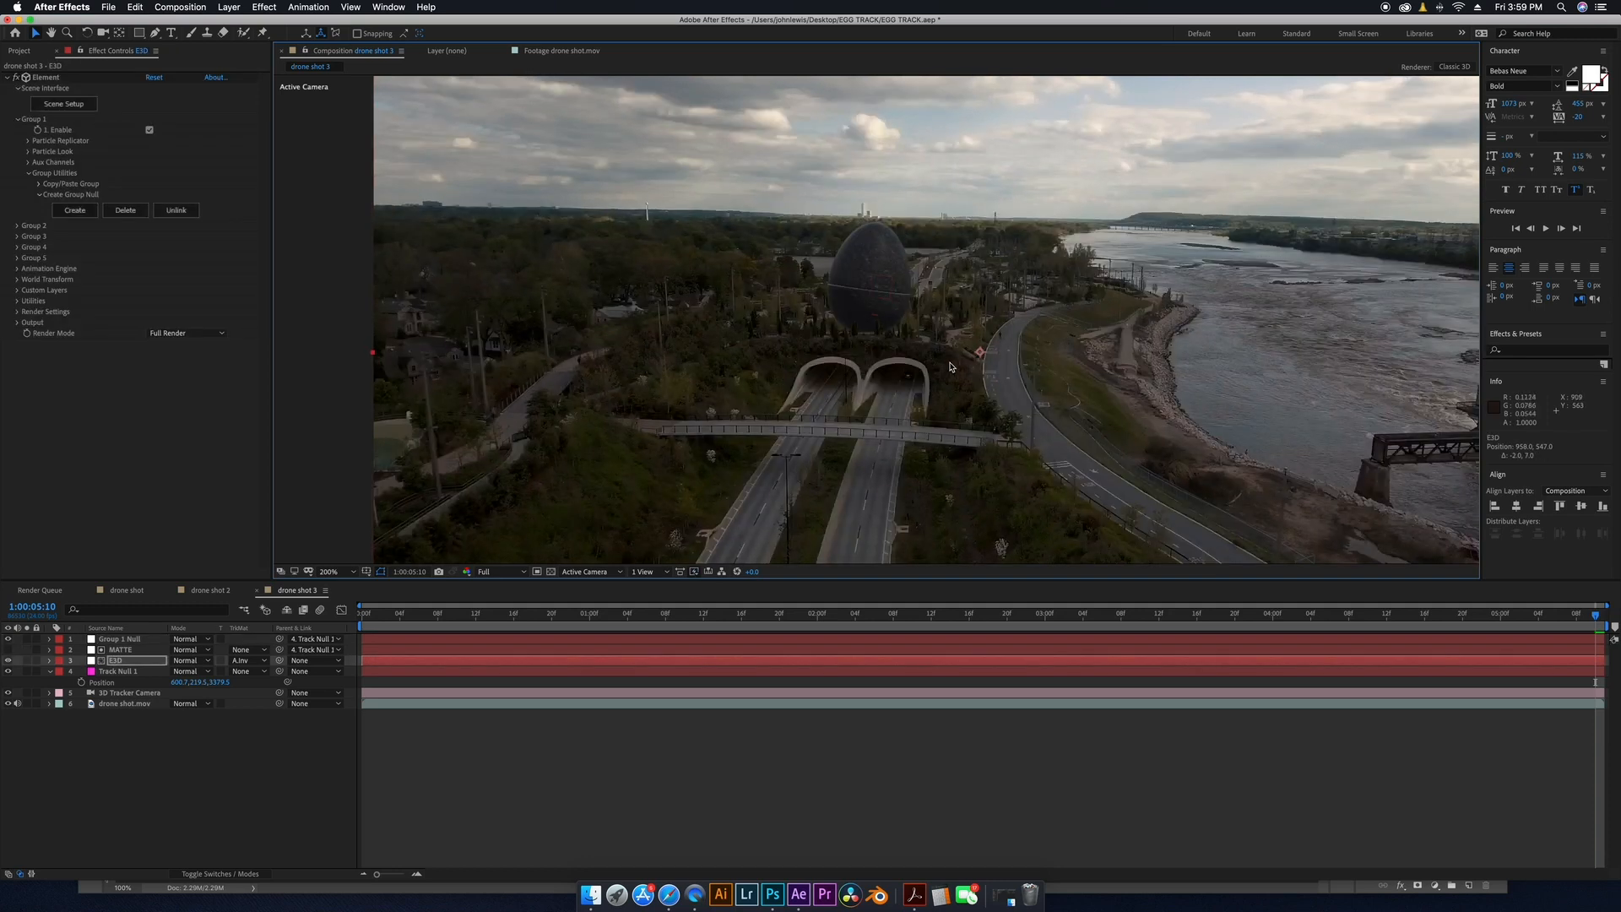
pyautogui.click(150, 802)
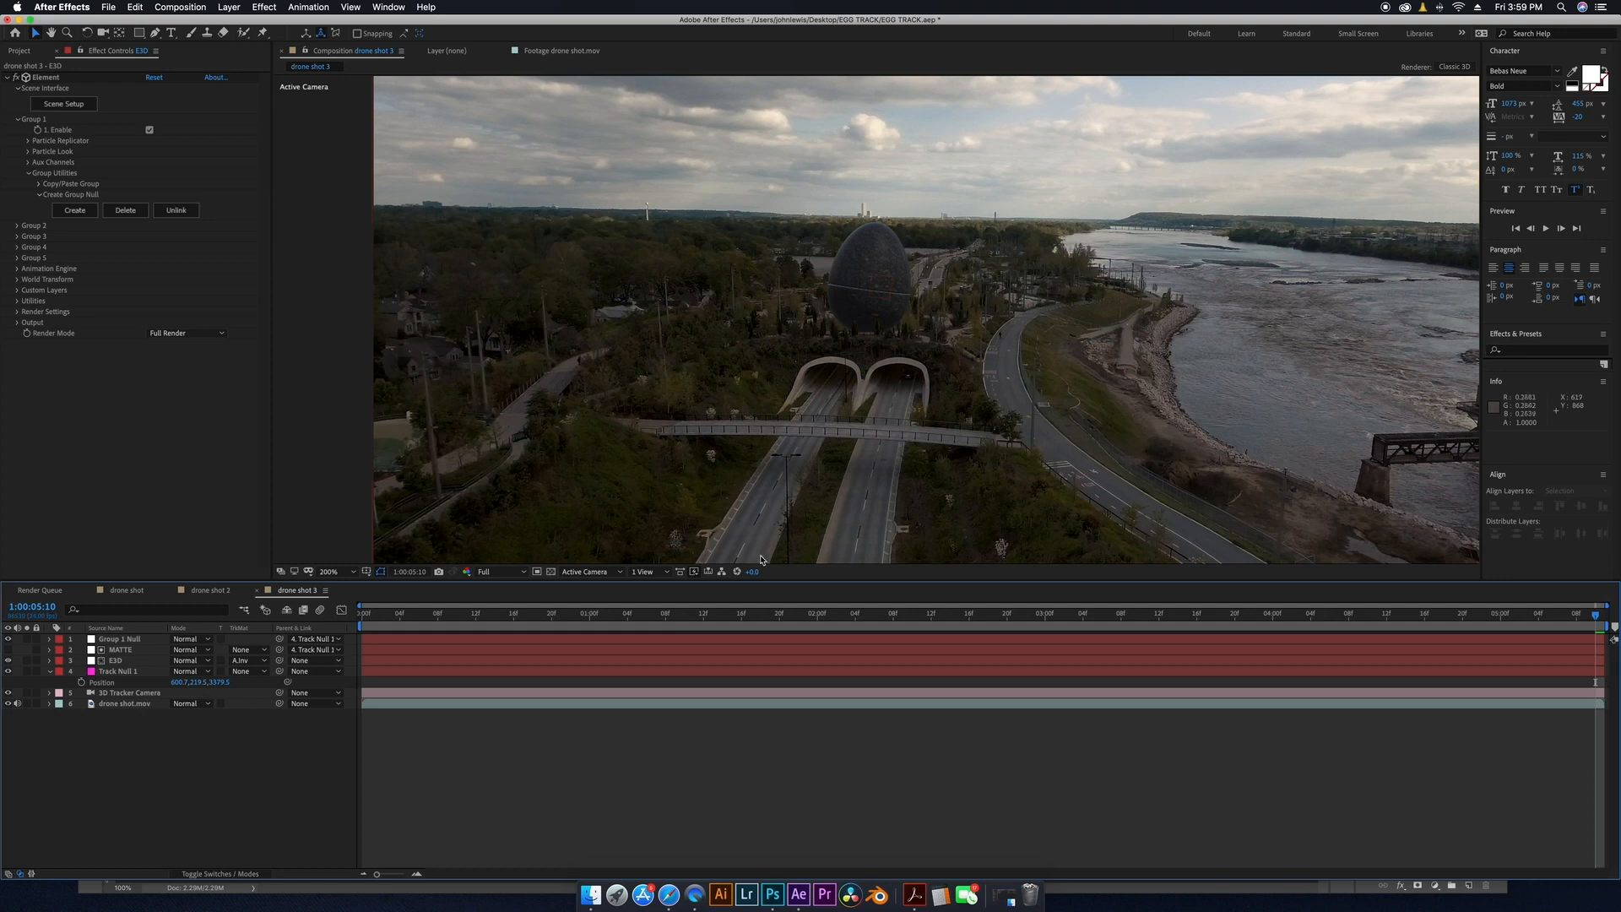
# Open the Element scene setup and add a plane model sized to about 6.67 by 6.52.
pyautogui.click(67, 108)
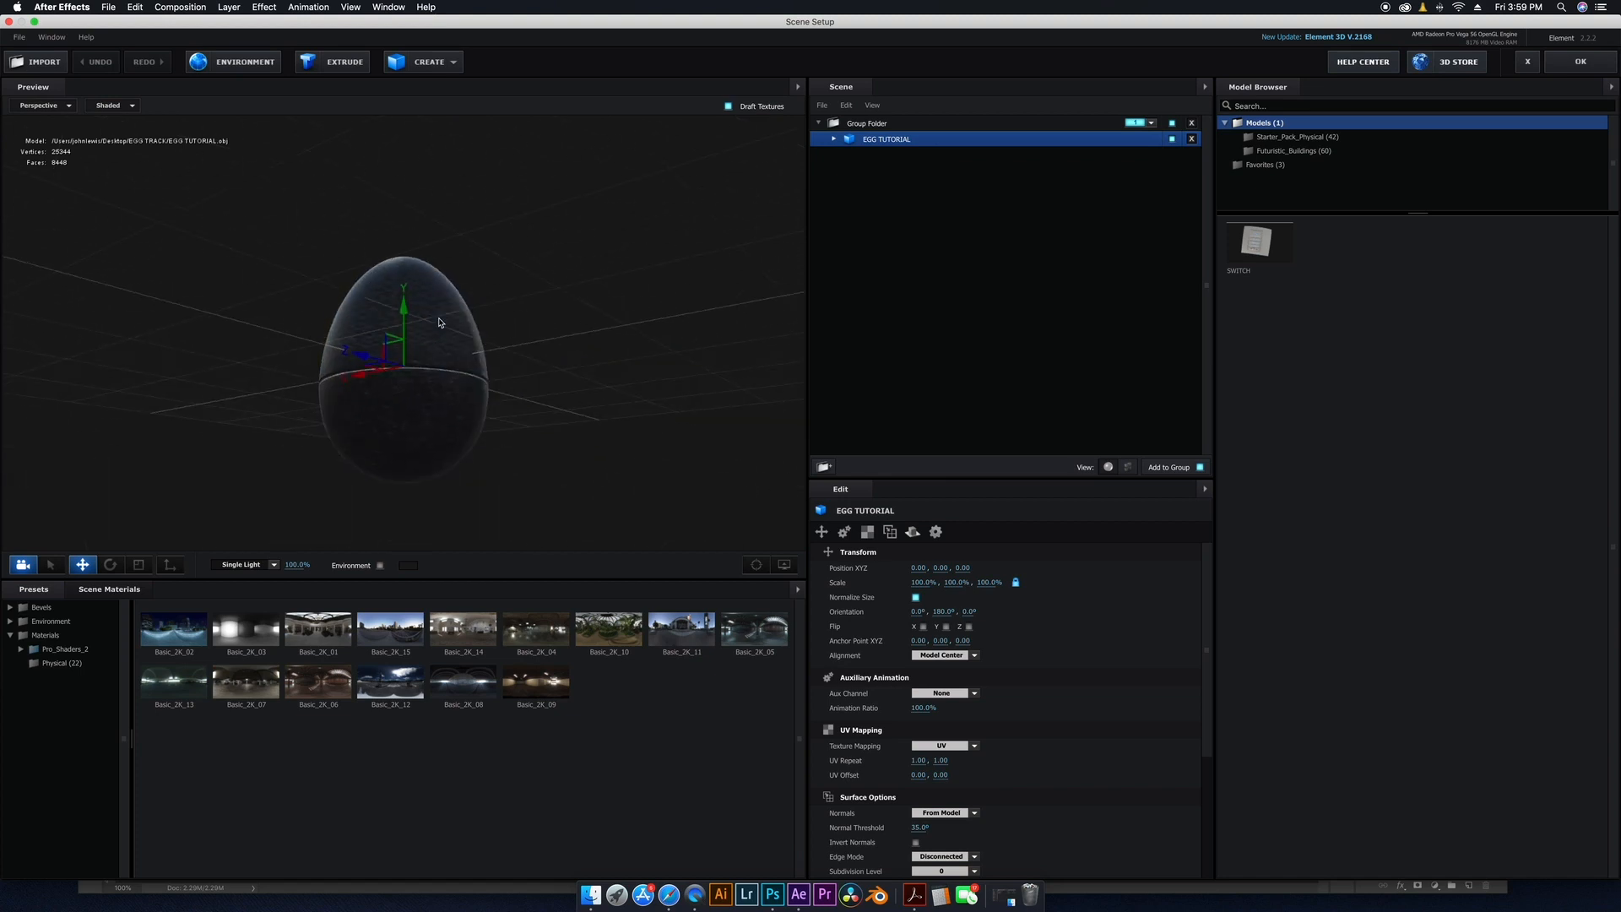
pyautogui.click(435, 61)
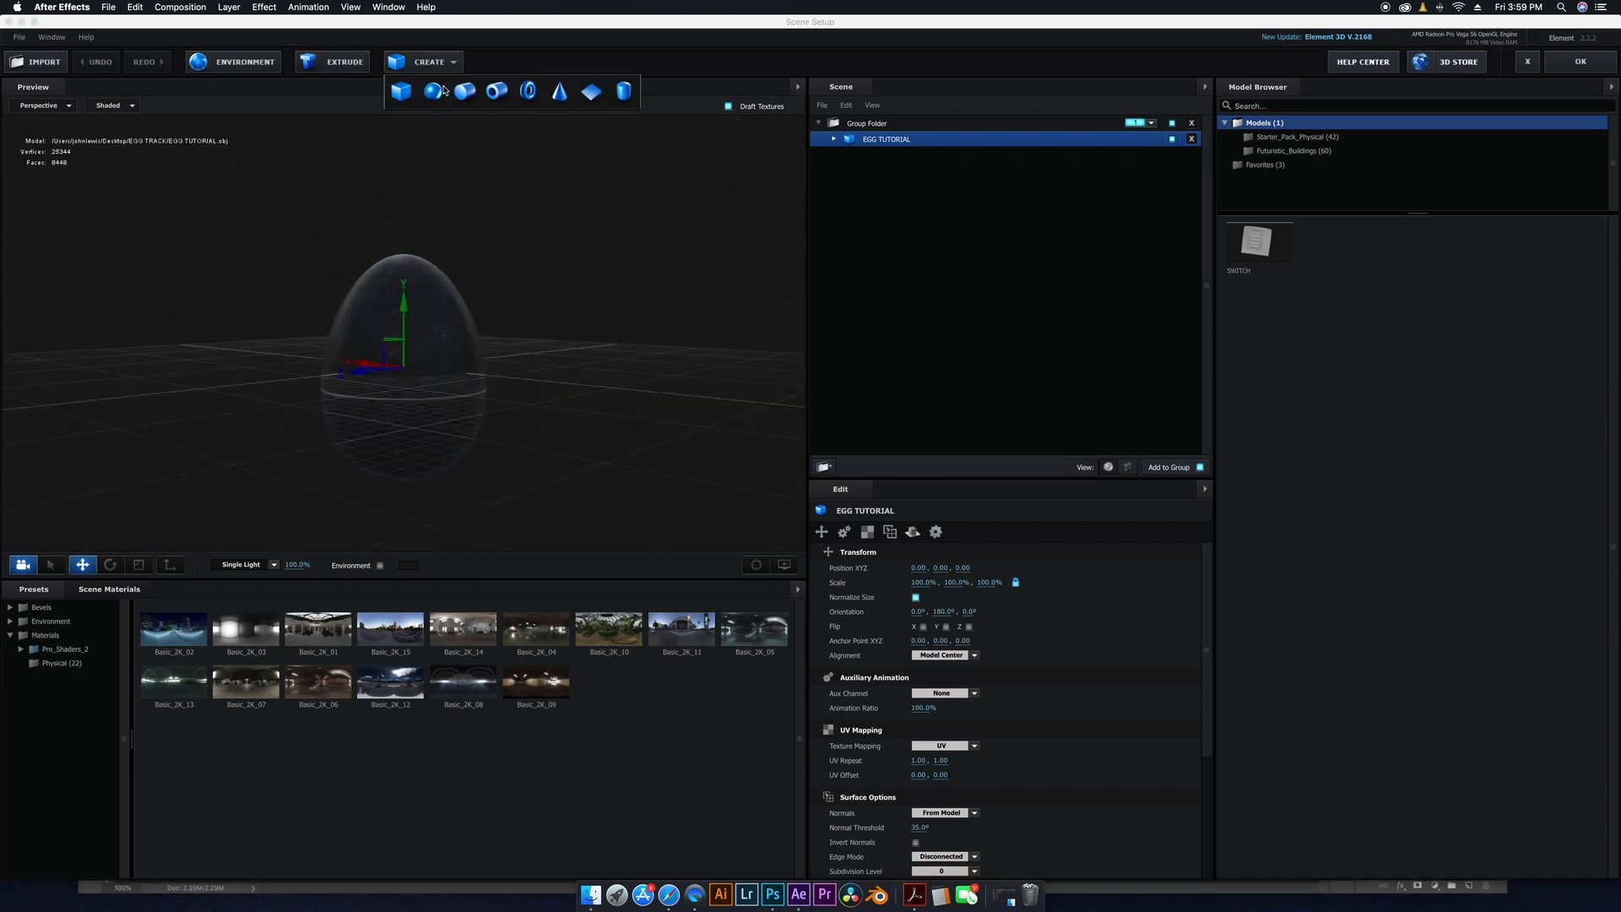
pyautogui.click(591, 93)
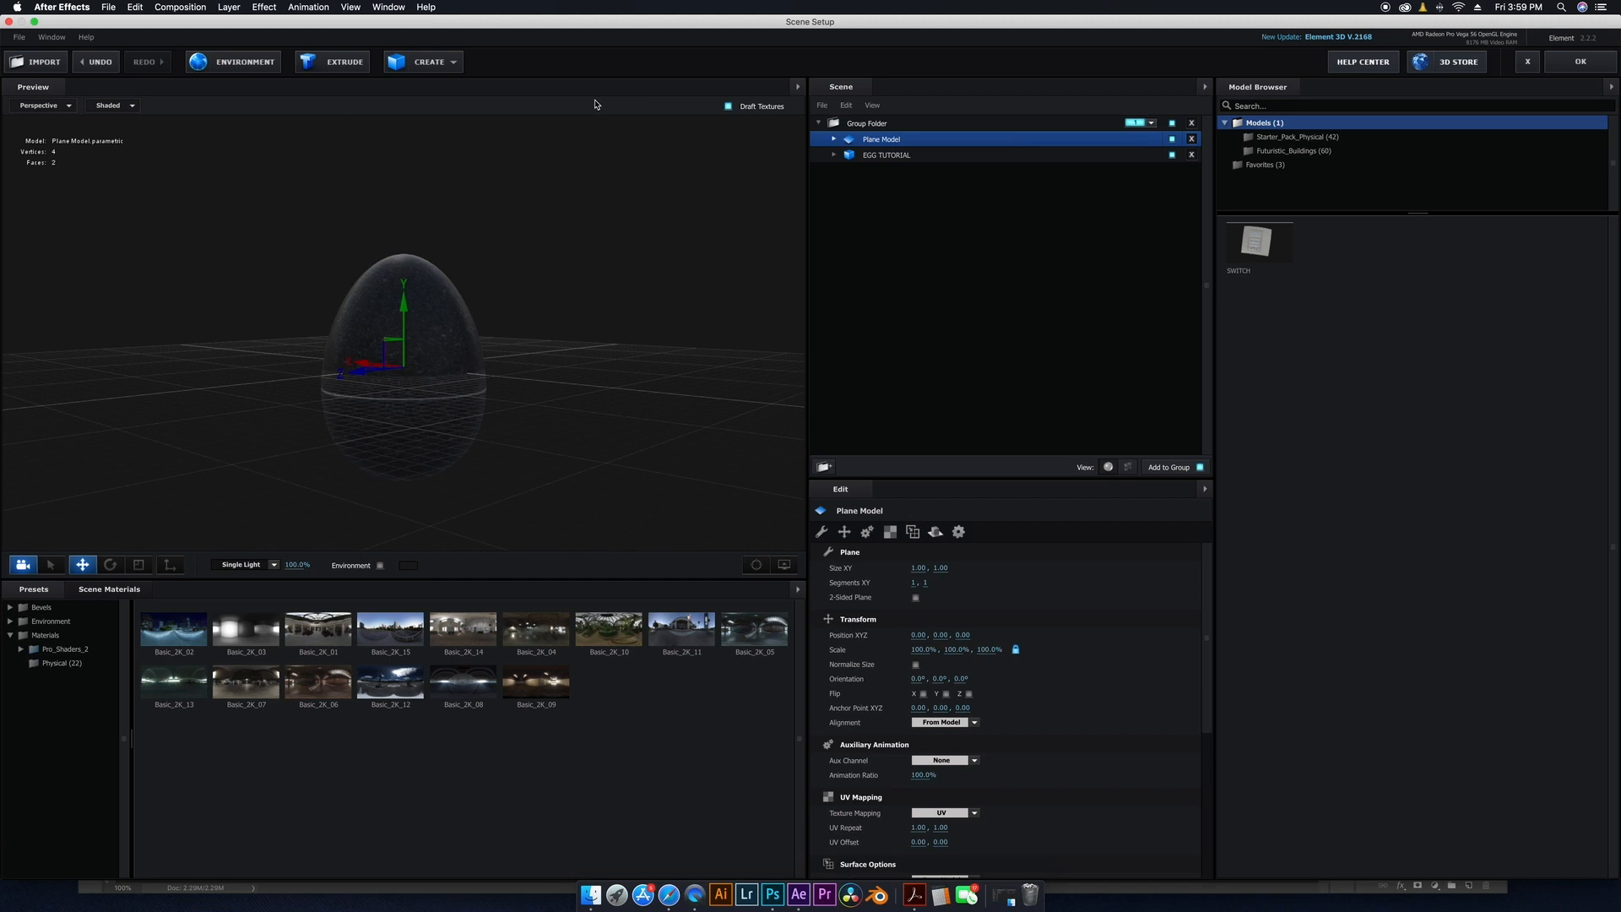
pyautogui.moveTo(917, 567); pyautogui.dragTo(1119, 565)
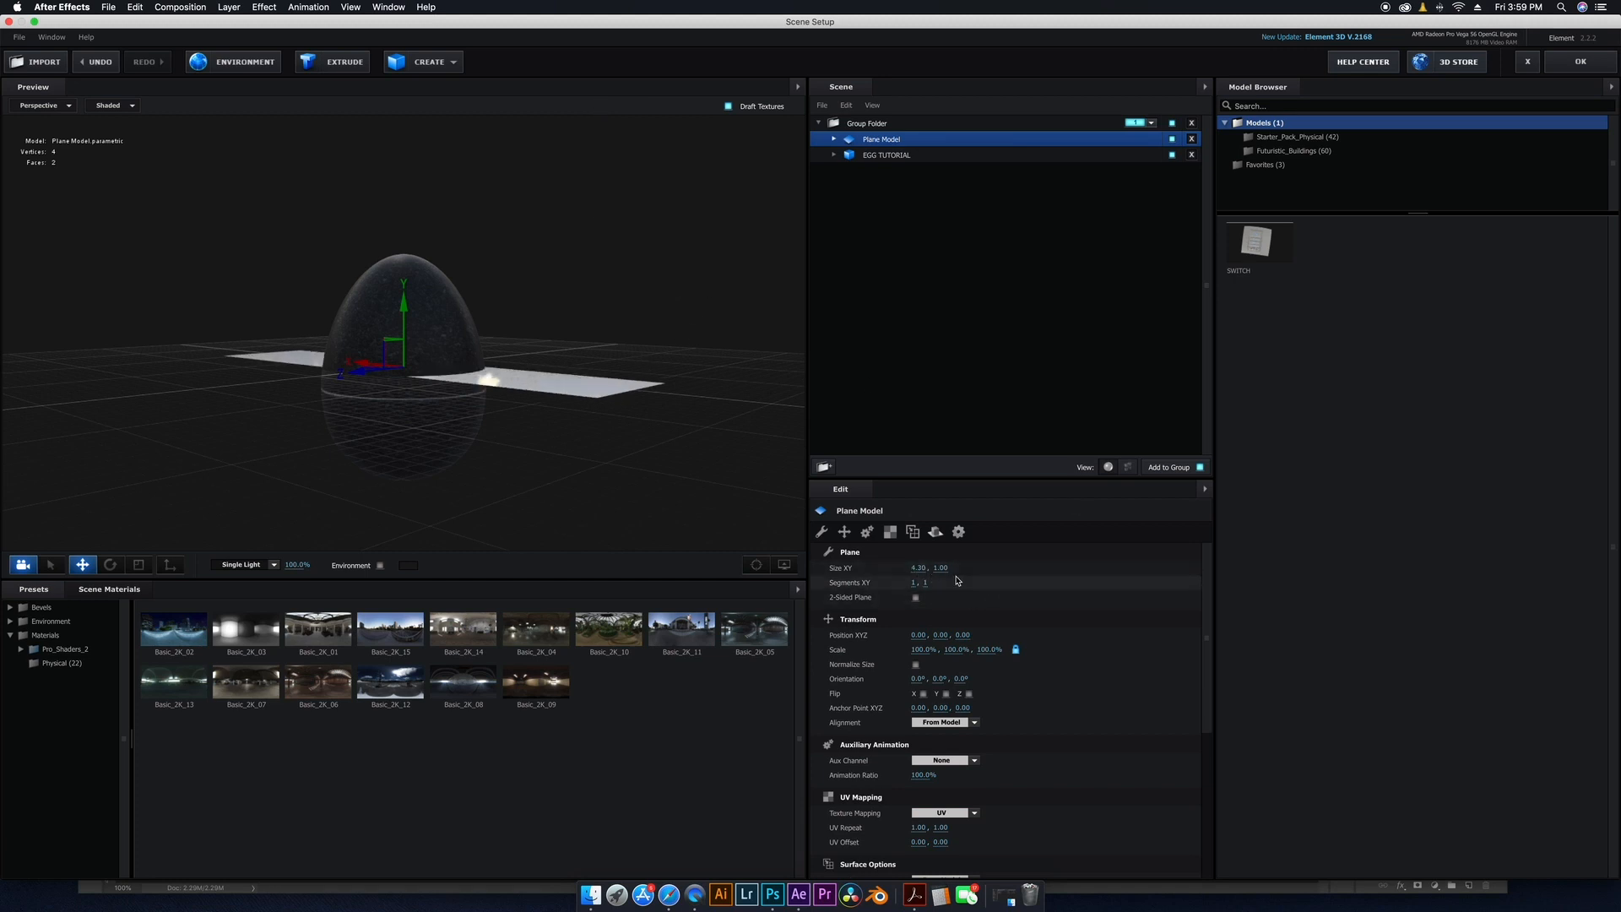
pyautogui.moveTo(943, 568); pyautogui.dragTo(1305, 564)
pyautogui.moveTo(918, 568); pyautogui.dragTo(1073, 573)
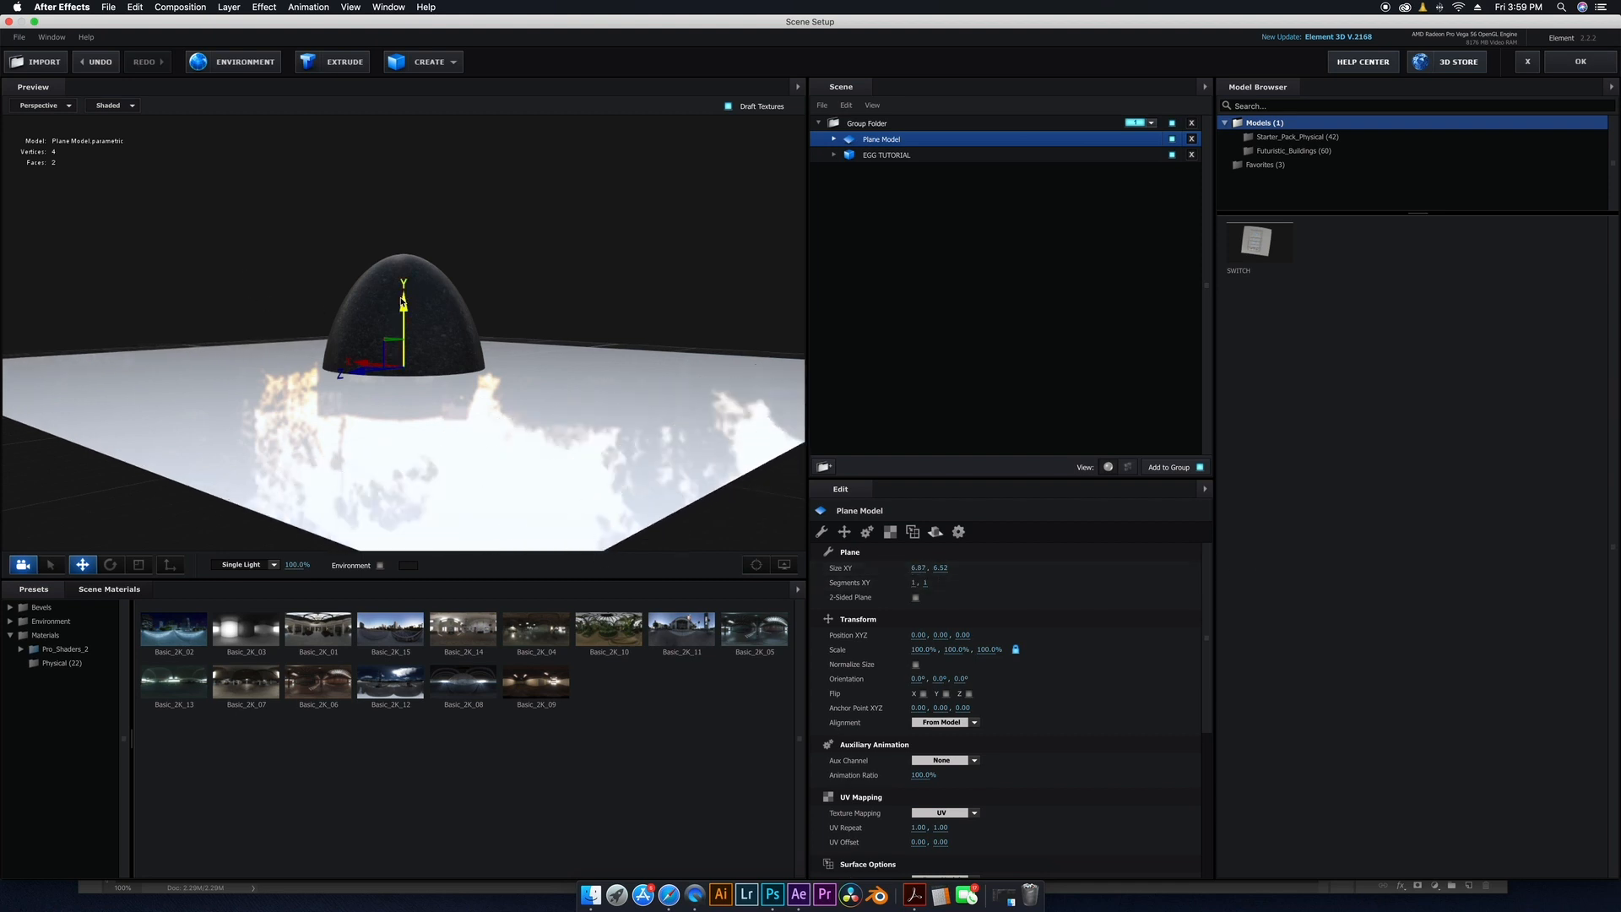
# Lower the plane along Y to about -0.88 so it sits at the egg's base.
pyautogui.moveTo(404, 306); pyautogui.dragTo(409, 414)
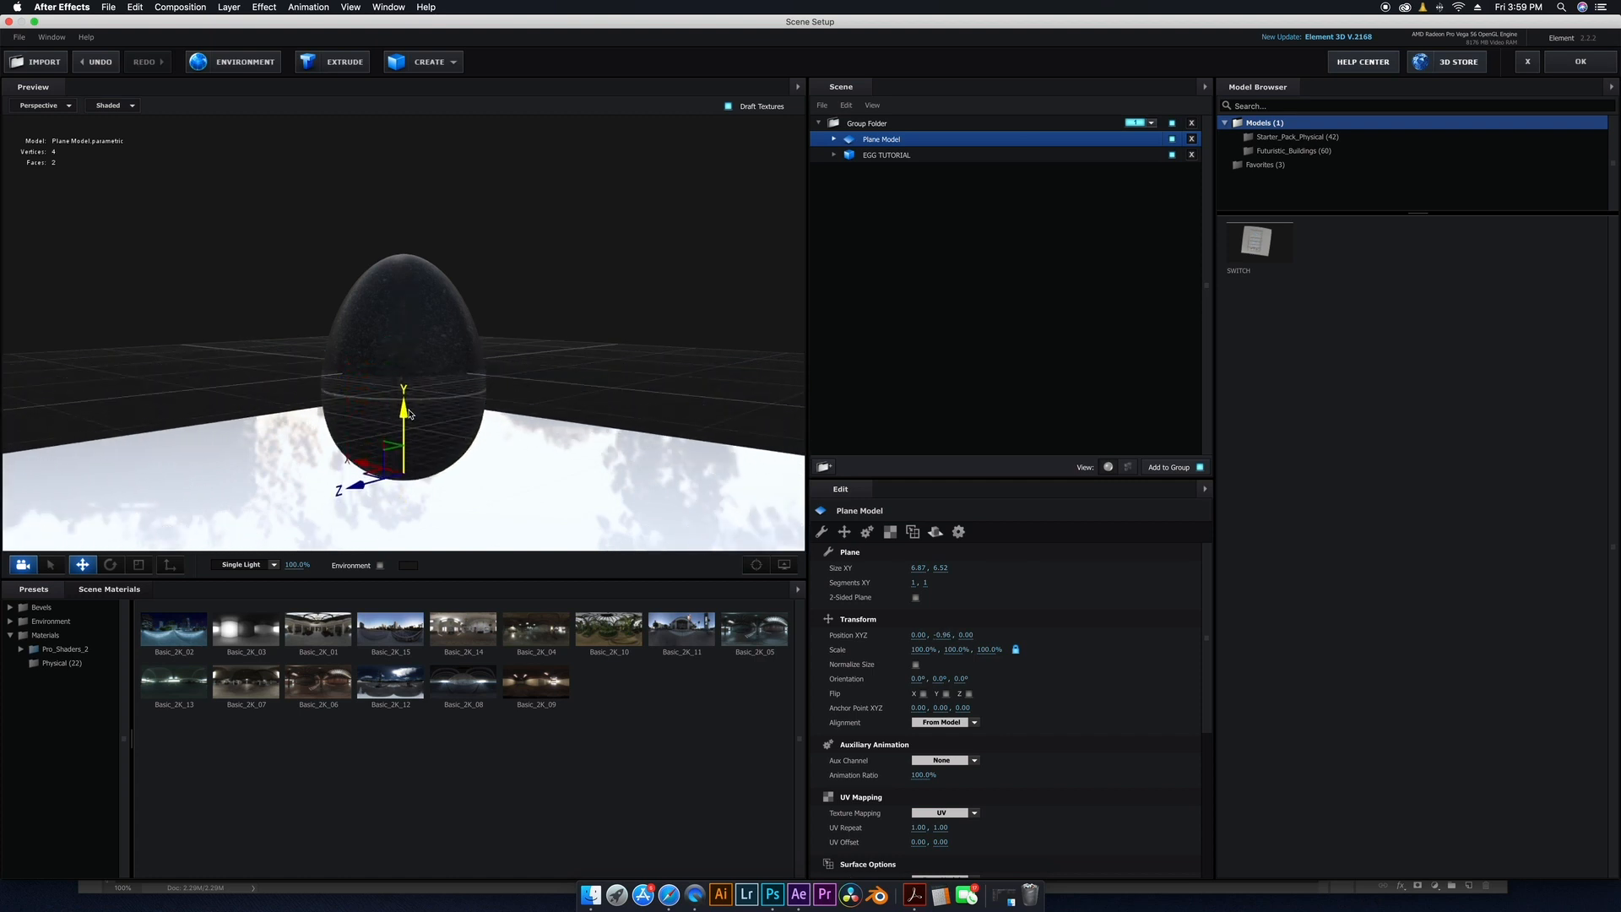
pyautogui.moveTo(560, 362)
pyautogui.mouseDown()
pyautogui.moveTo(561, 344)
pyautogui.moveTo(579, 362)
pyautogui.mouseUp()
pyautogui.moveTo(416, 416); pyautogui.dragTo(423, 310)
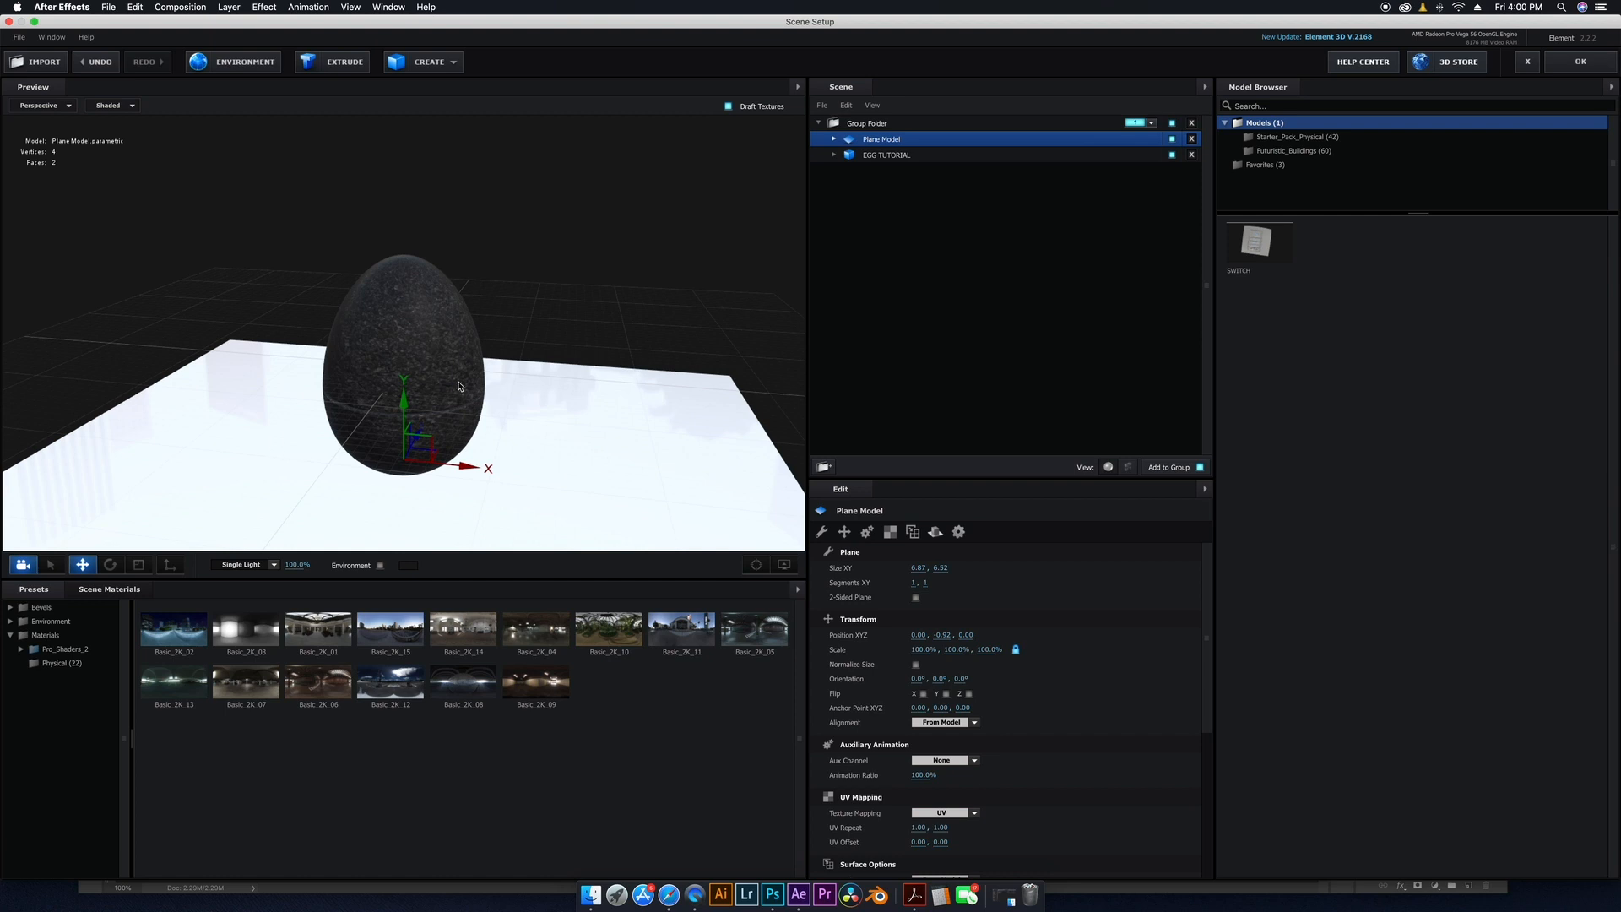
pyautogui.moveTo(564, 401); pyautogui.dragTo(593, 417)
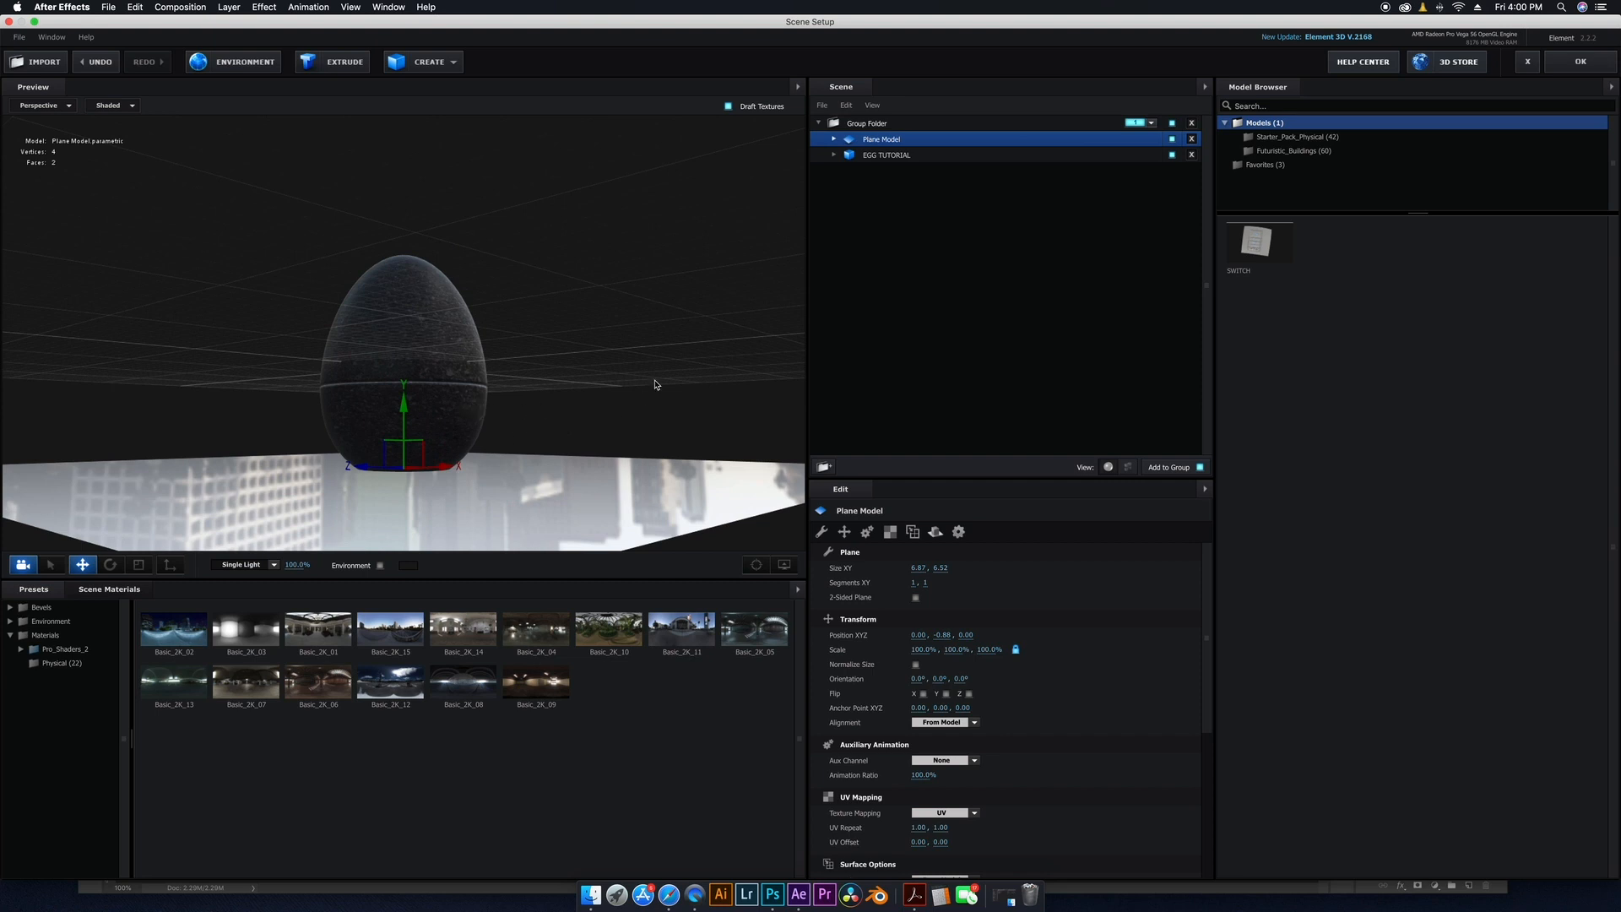
pyautogui.moveTo(656, 384); pyautogui.dragTo(634, 402)
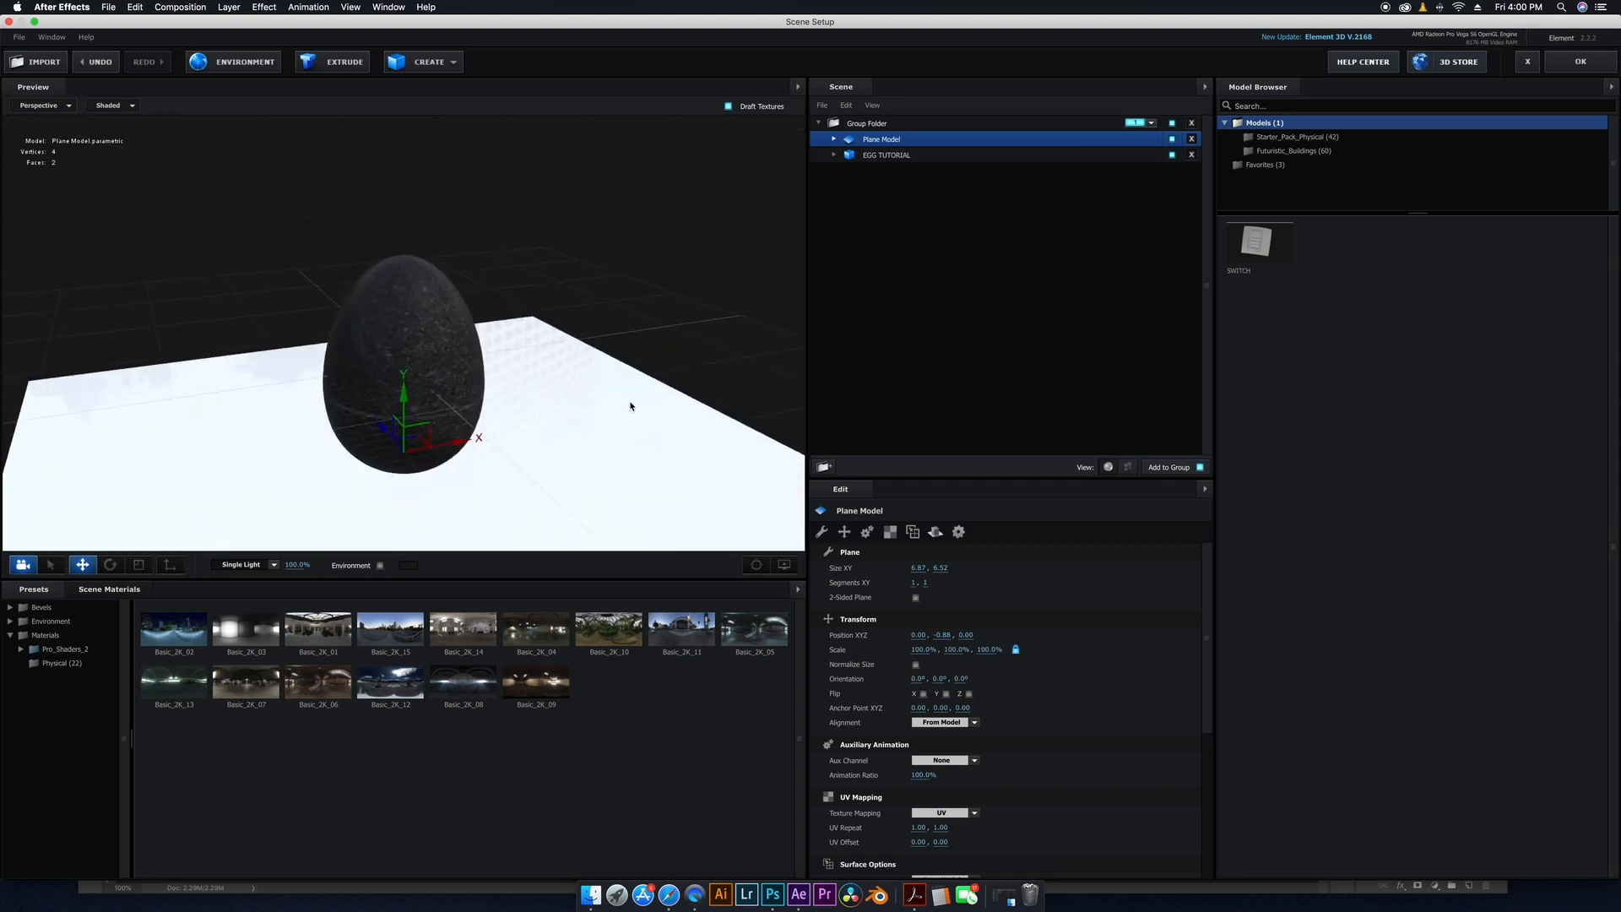
# Apply the Matte_Shadow physical material to the plane and close the scene setup.
pyautogui.click(55, 666)
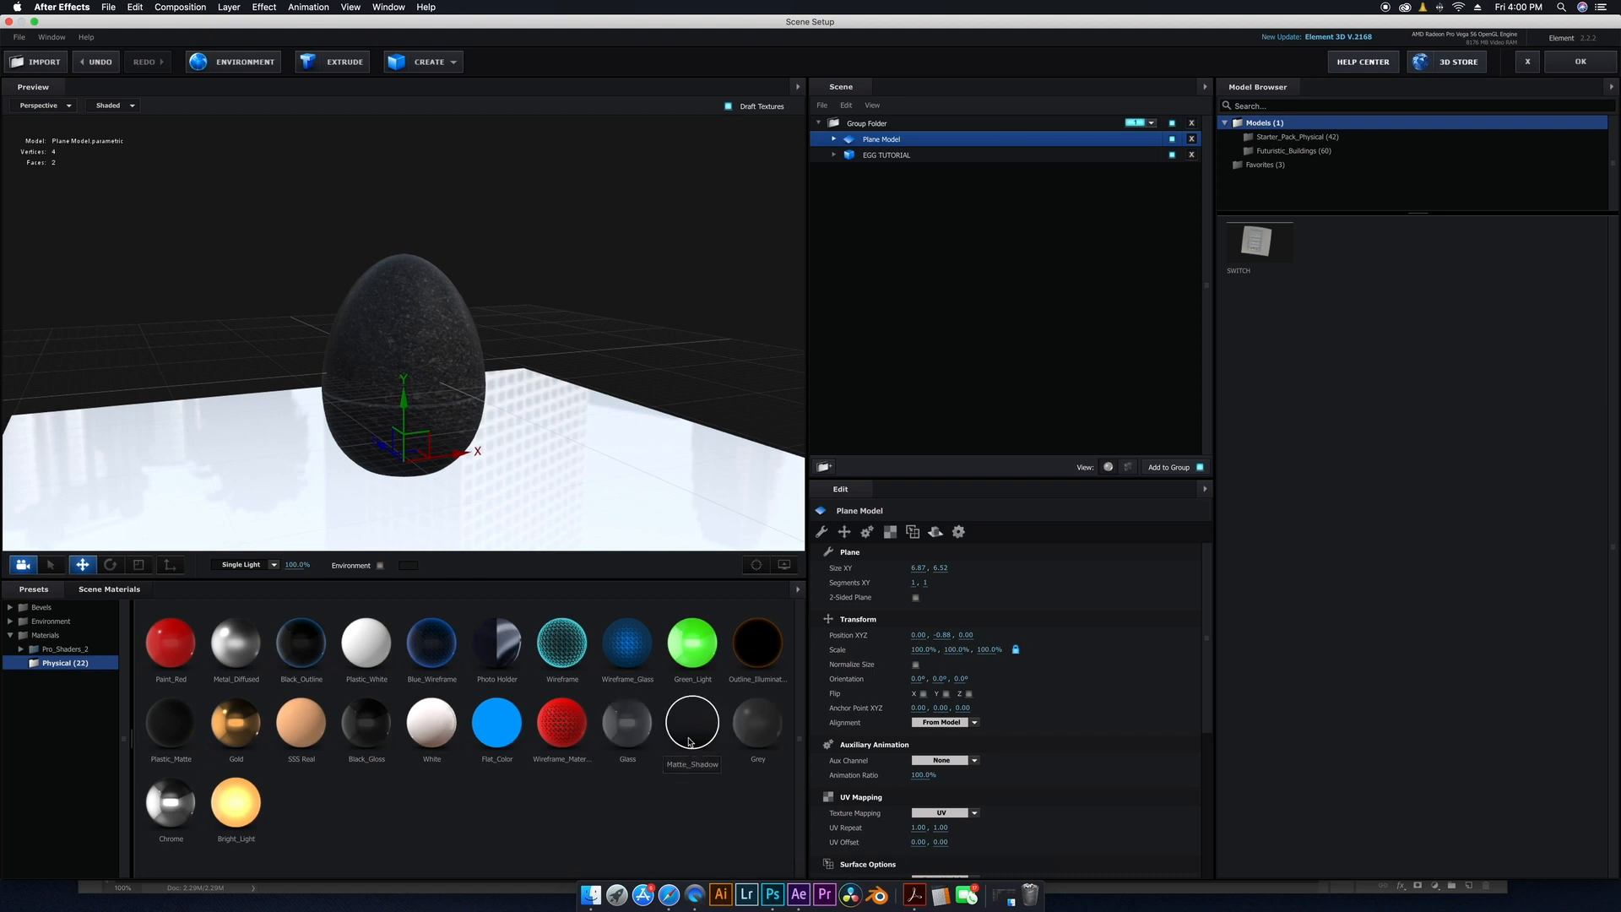
pyautogui.moveTo(689, 743); pyautogui.dragTo(496, 521)
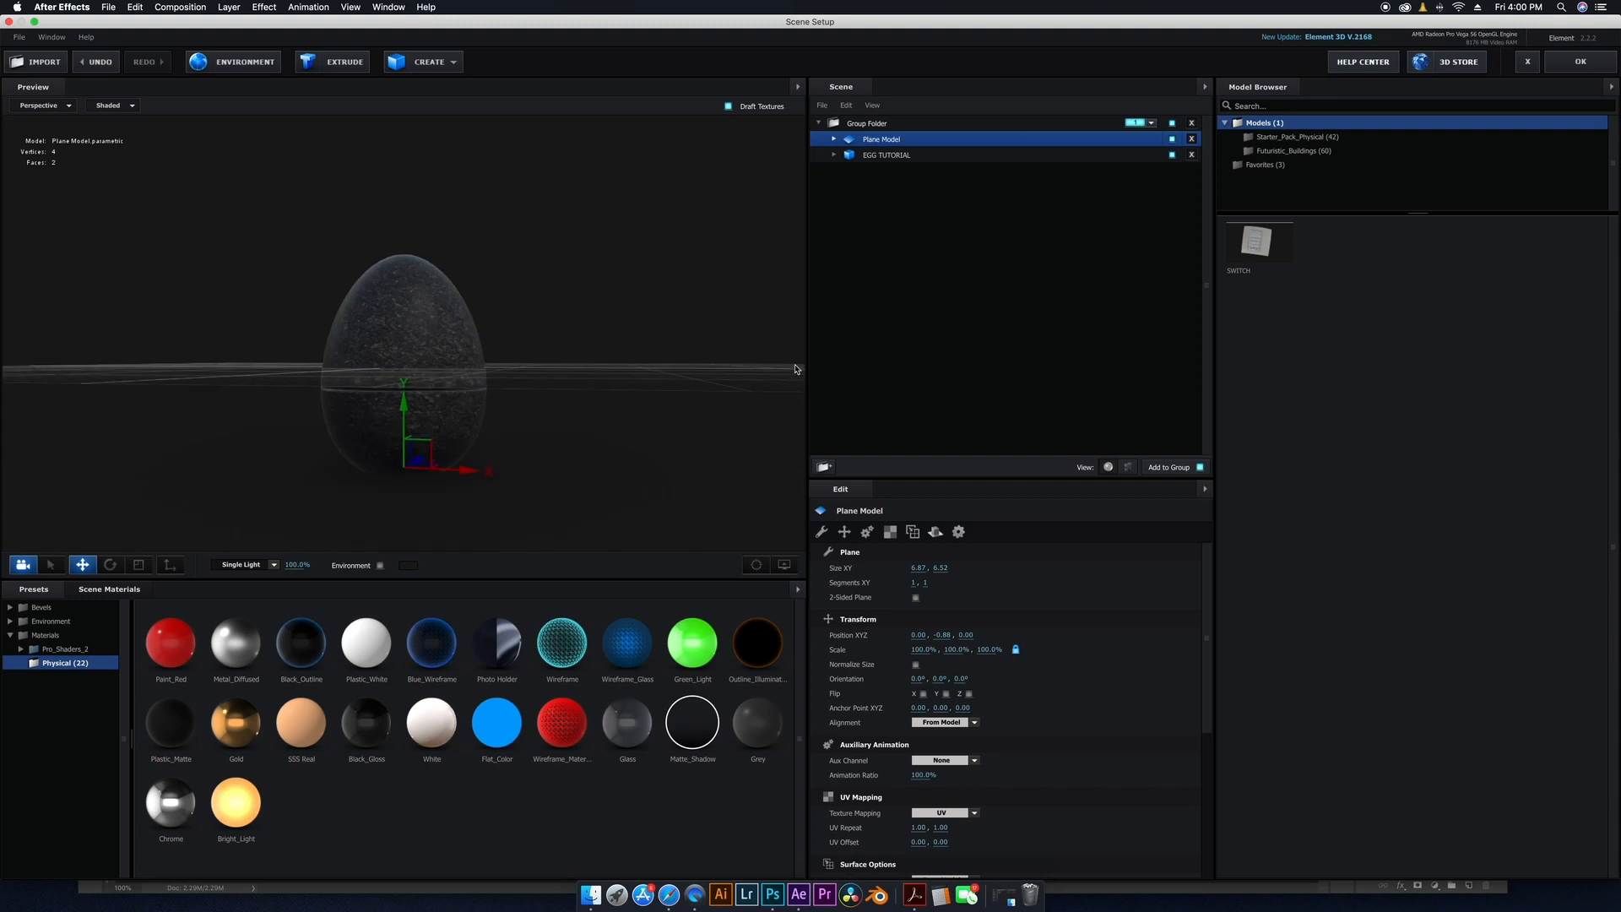
pyautogui.click(1578, 61)
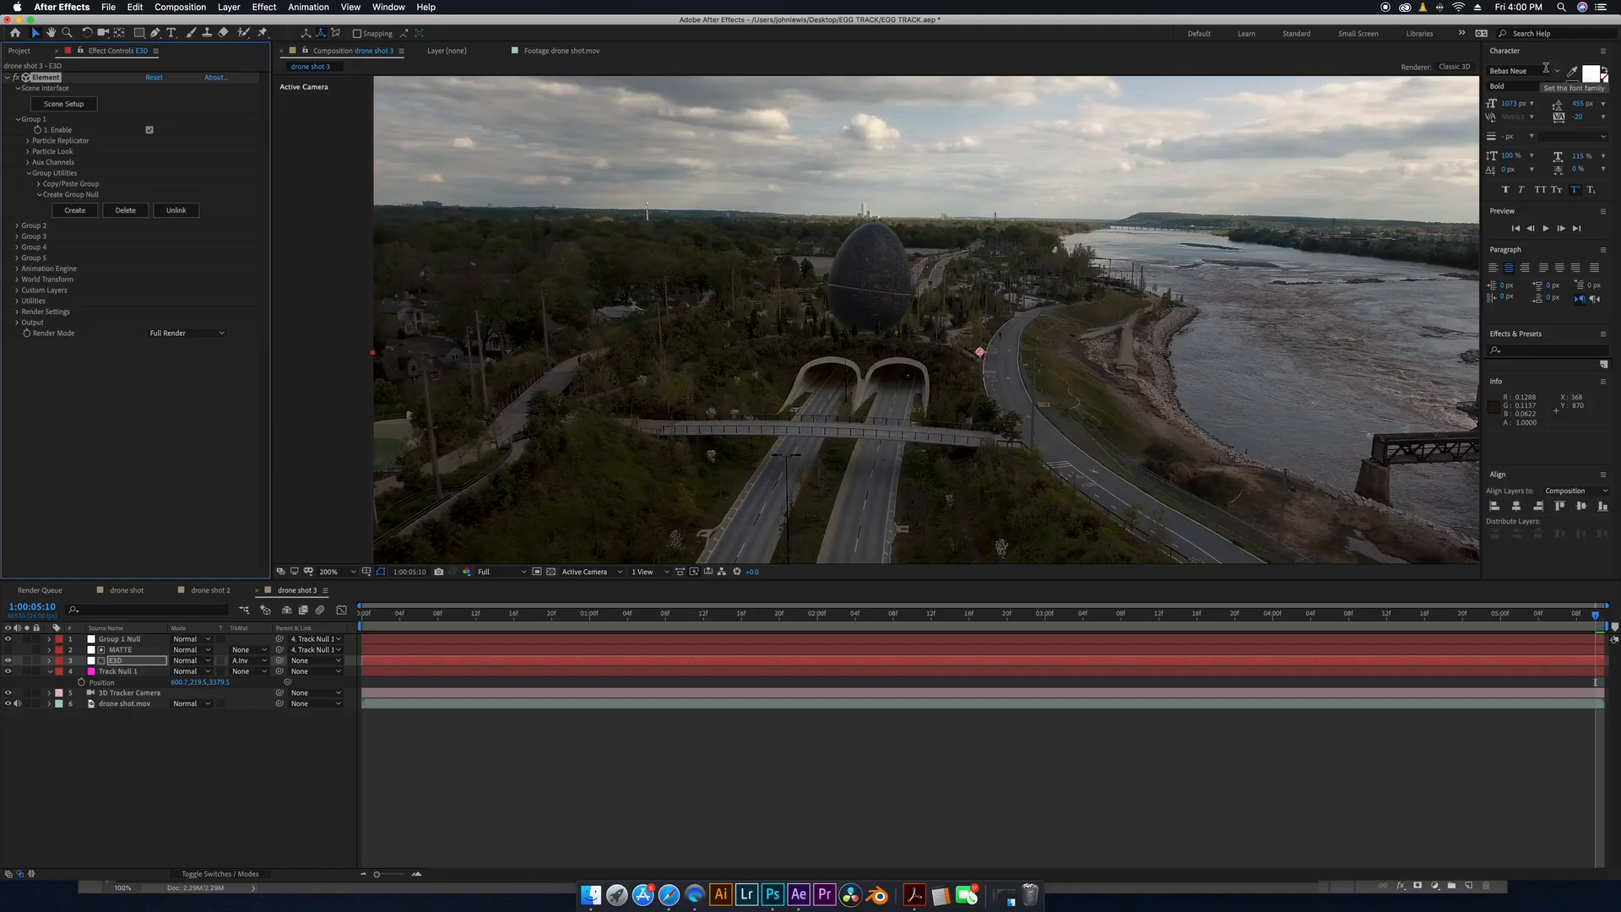
# Set the Element layer's Ambient Occlusion mode to Ray-Traced under Render Settings.
pyautogui.click(17, 311)
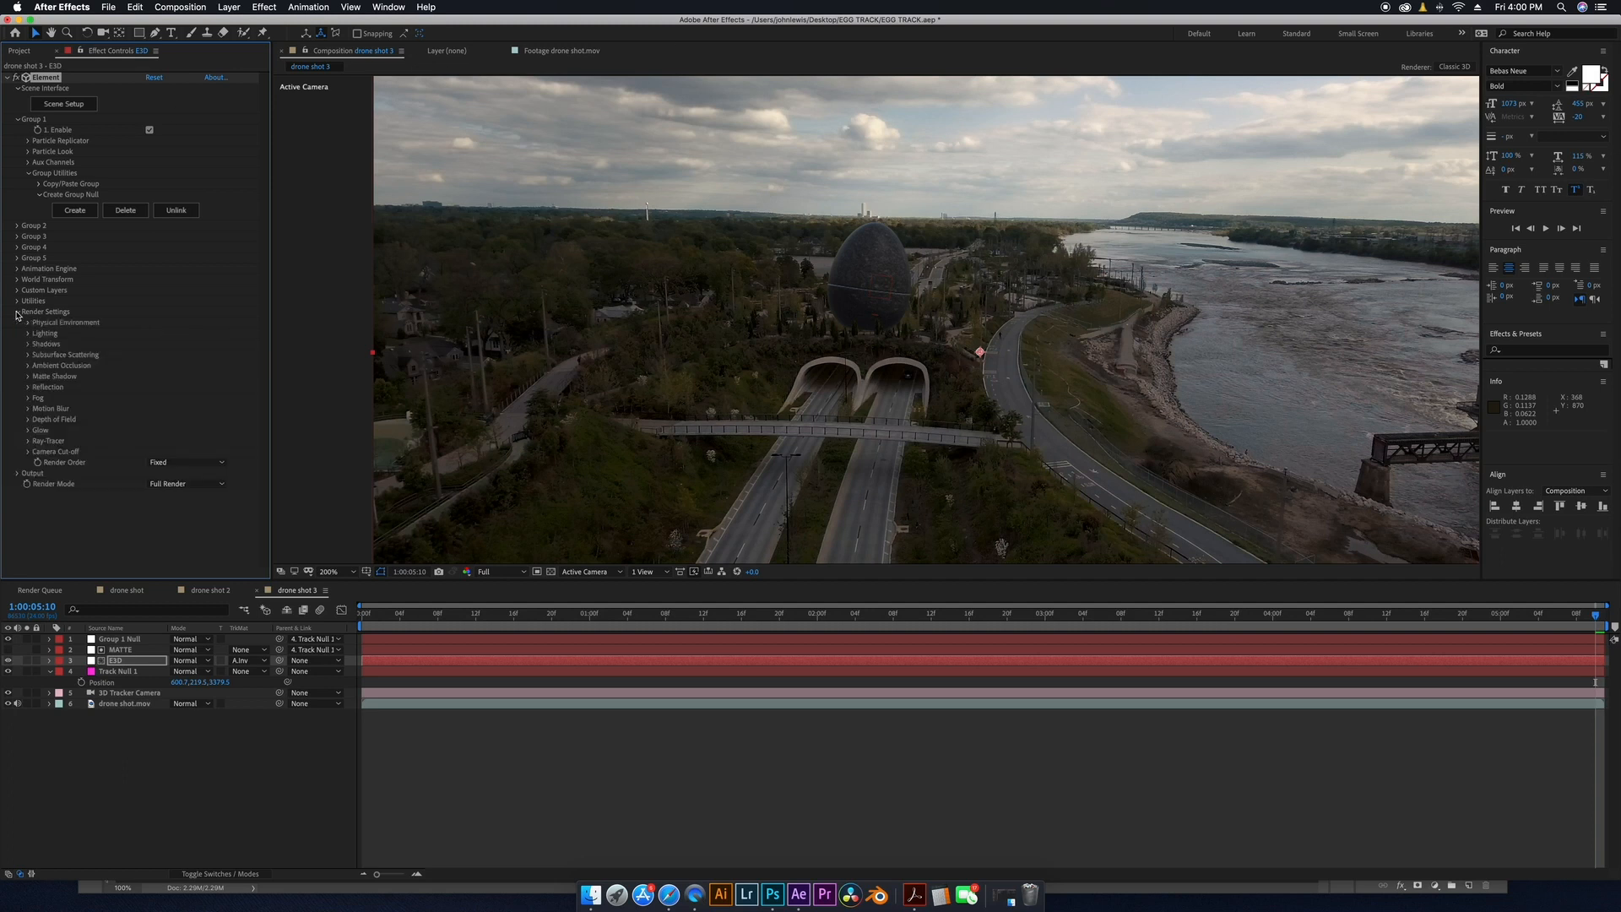
pyautogui.click(27, 365)
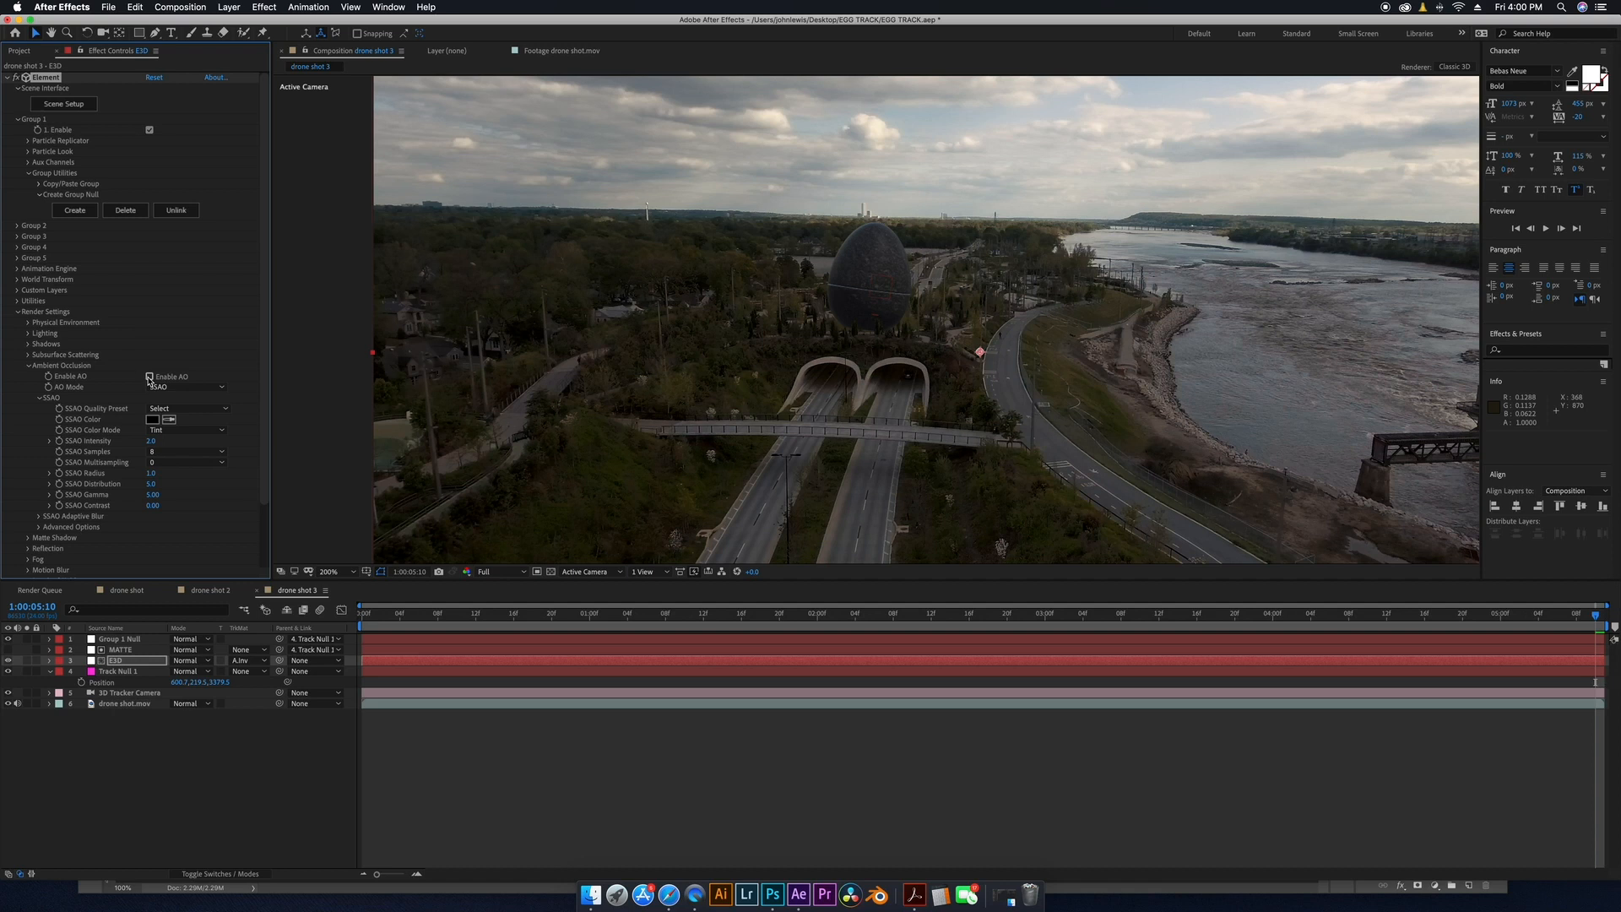
pyautogui.click(191, 388)
pyautogui.click(192, 413)
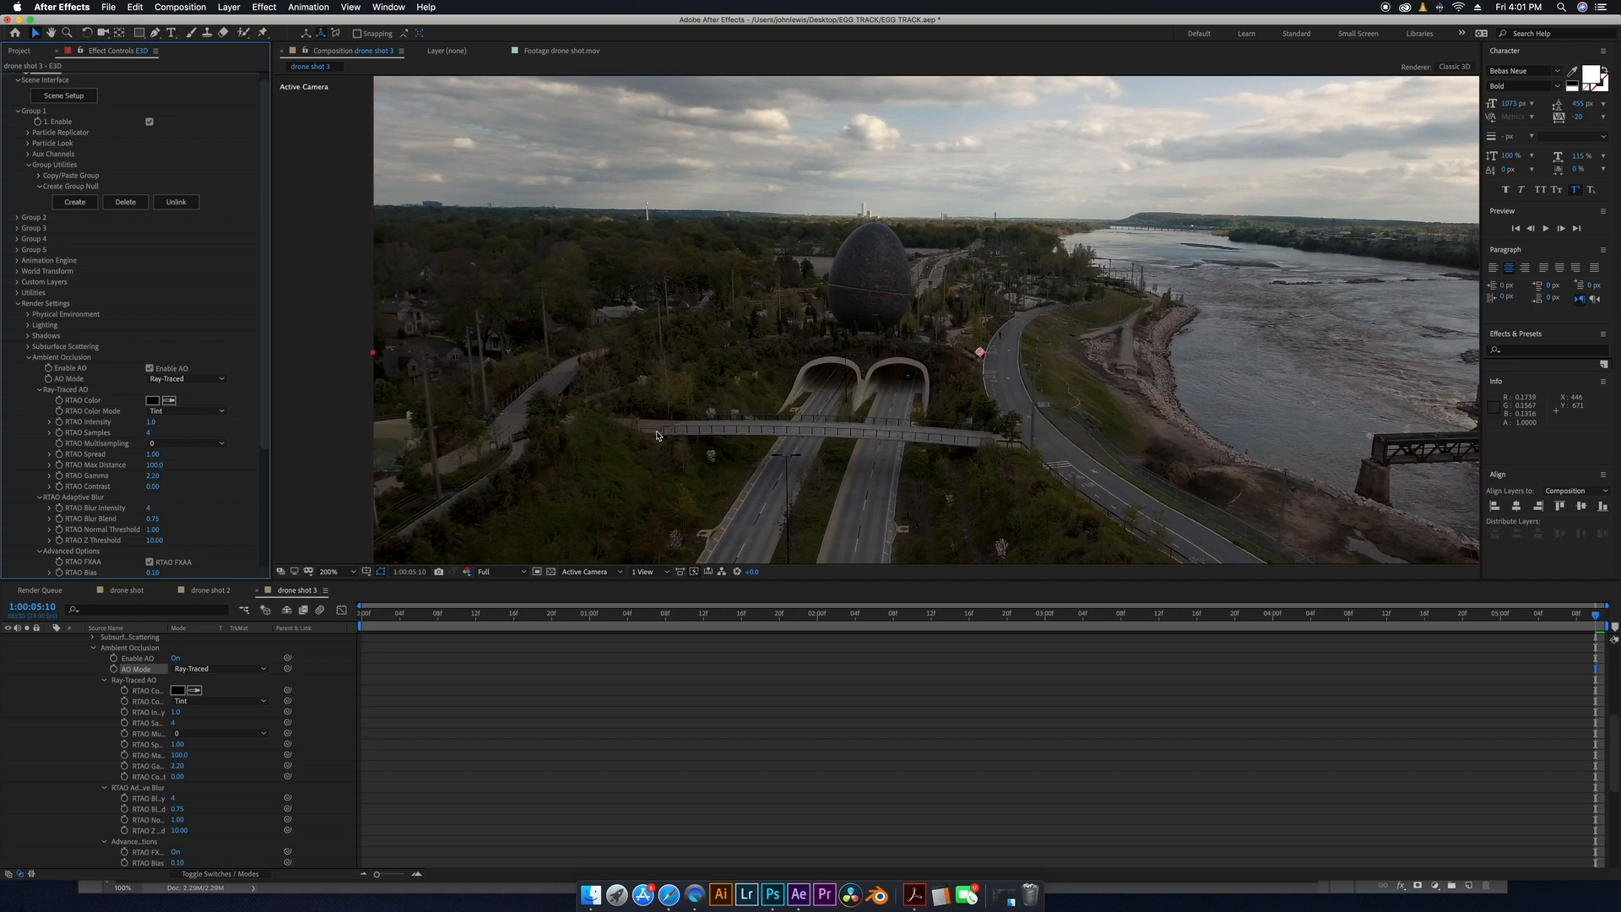
# Add a new Spot light layer to the composition.
pyautogui.press(',')
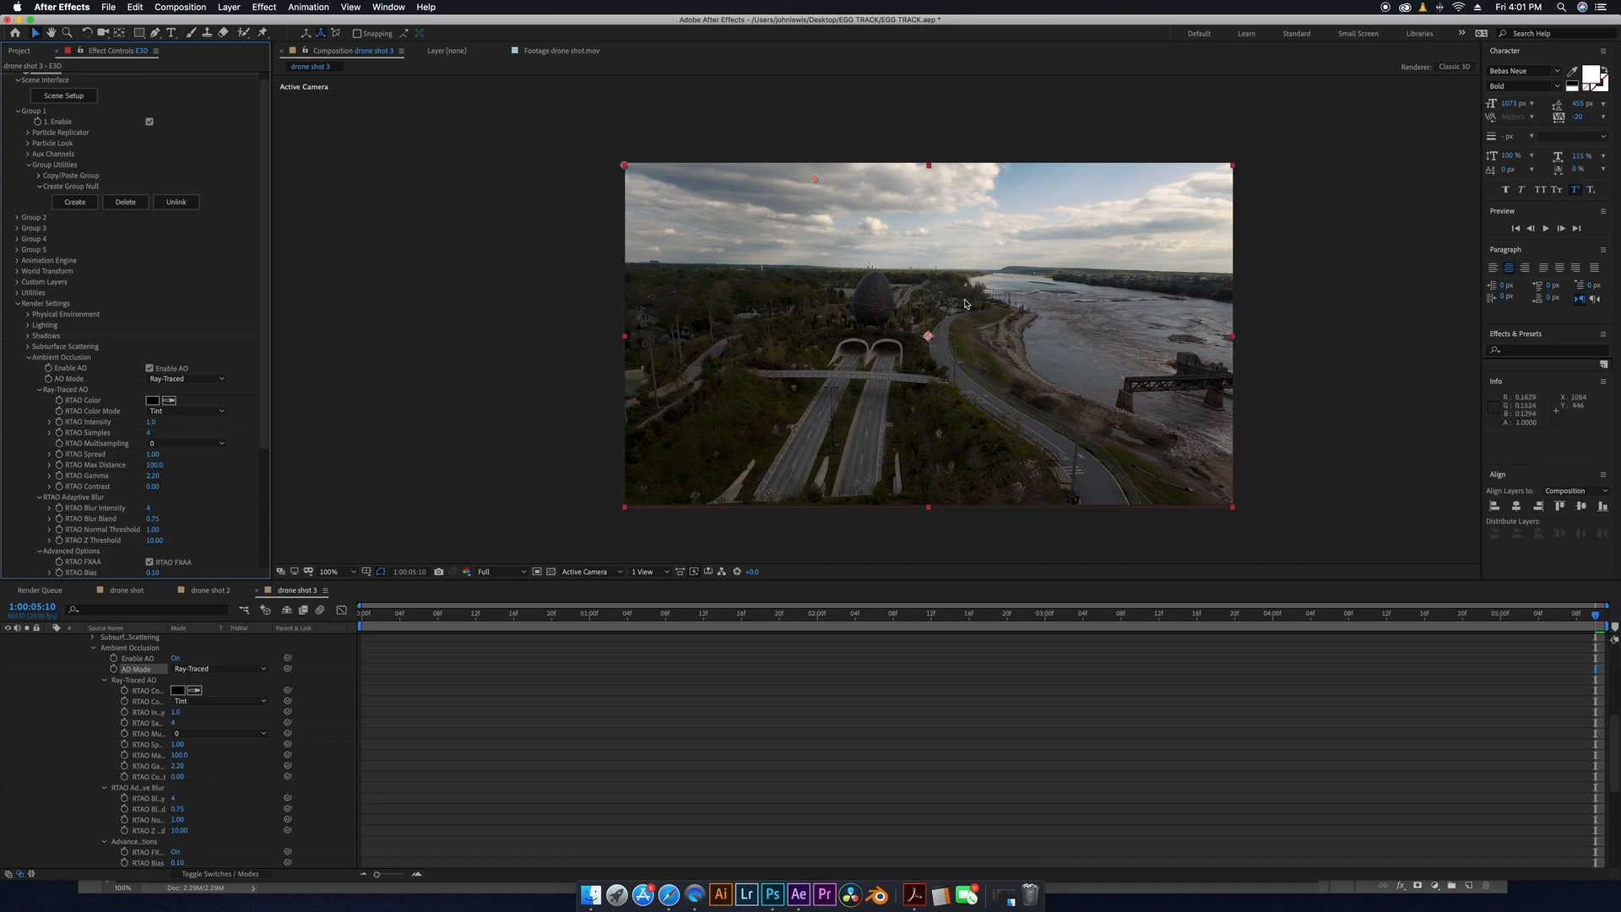
pyautogui.press(',')
pyautogui.scroll(6, 131, 643)
pyautogui.click(229, 6)
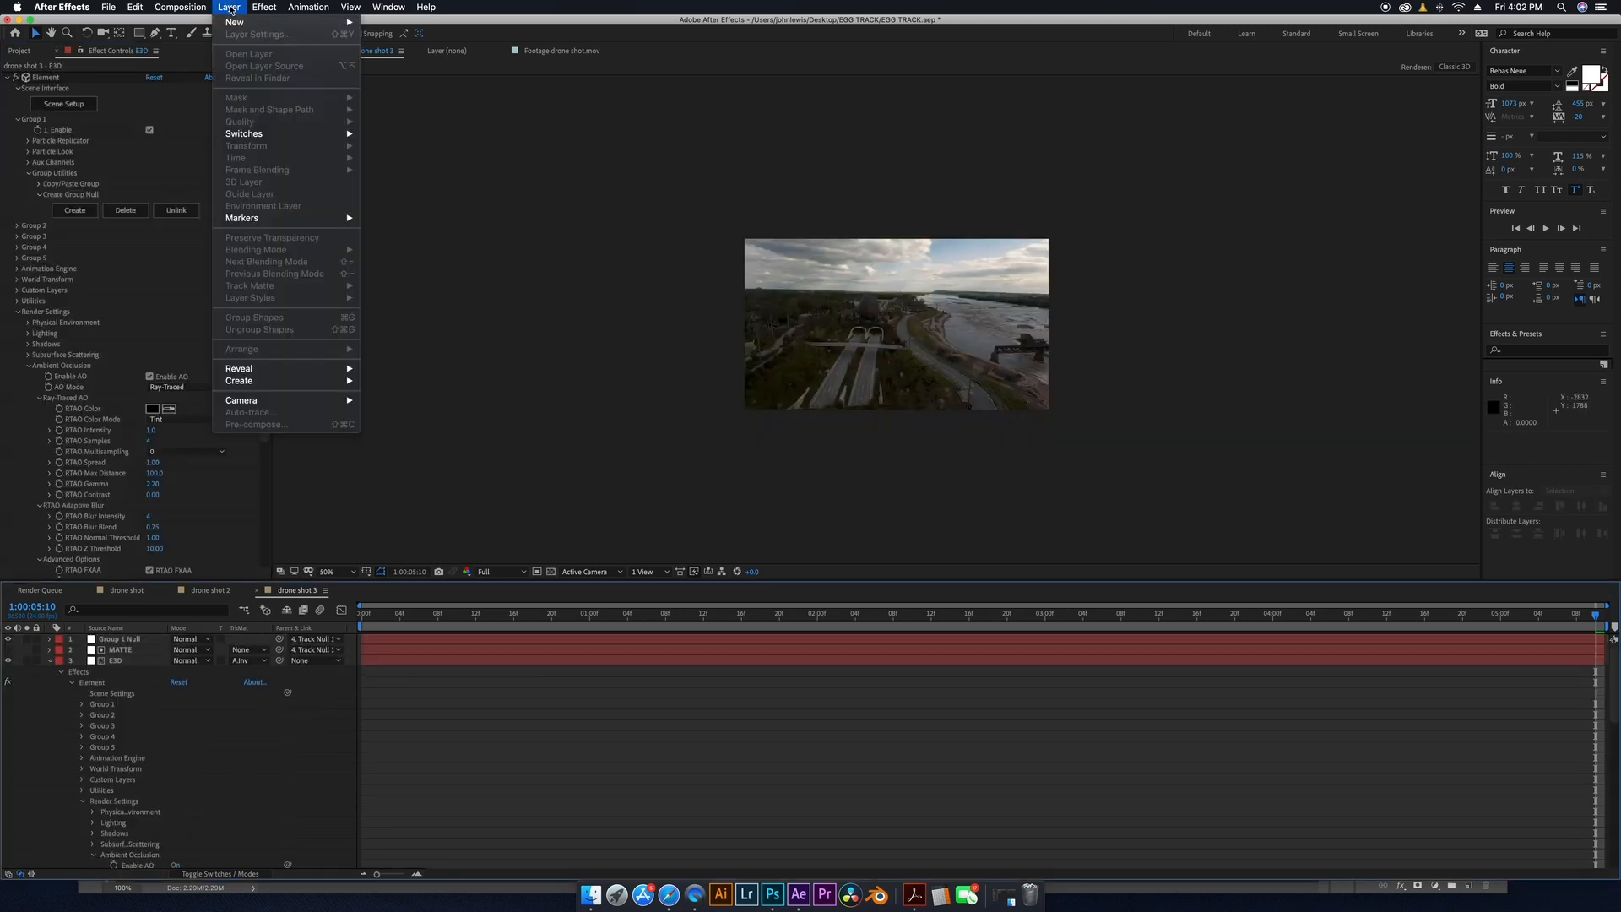
pyautogui.moveTo(321, 23)
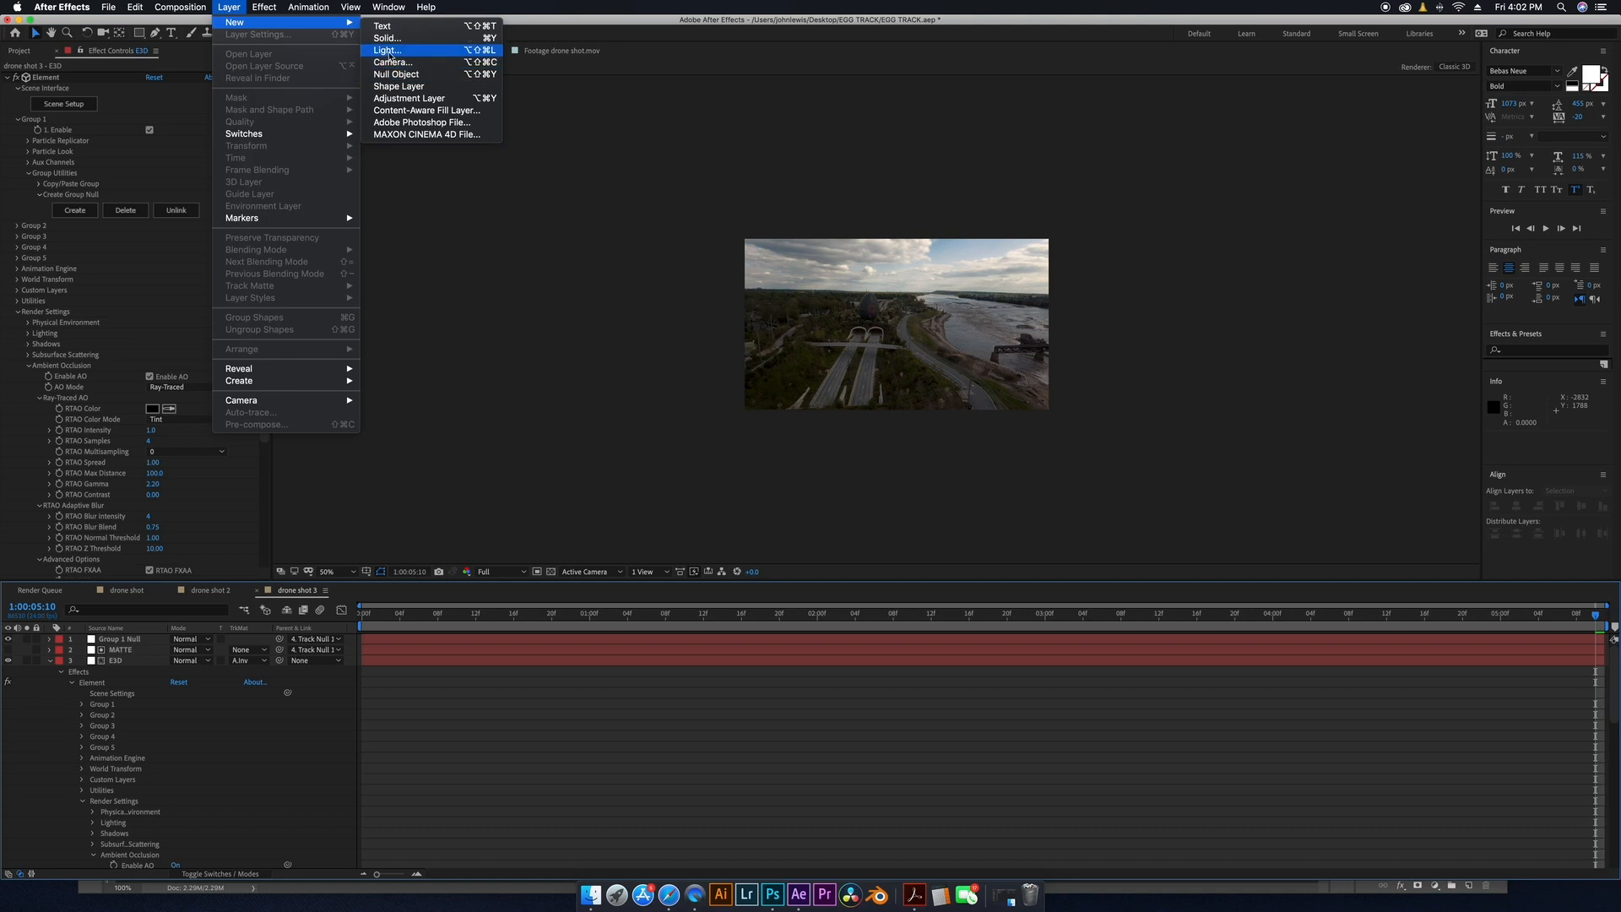
pyautogui.click(386, 50)
pyautogui.click(119, 133)
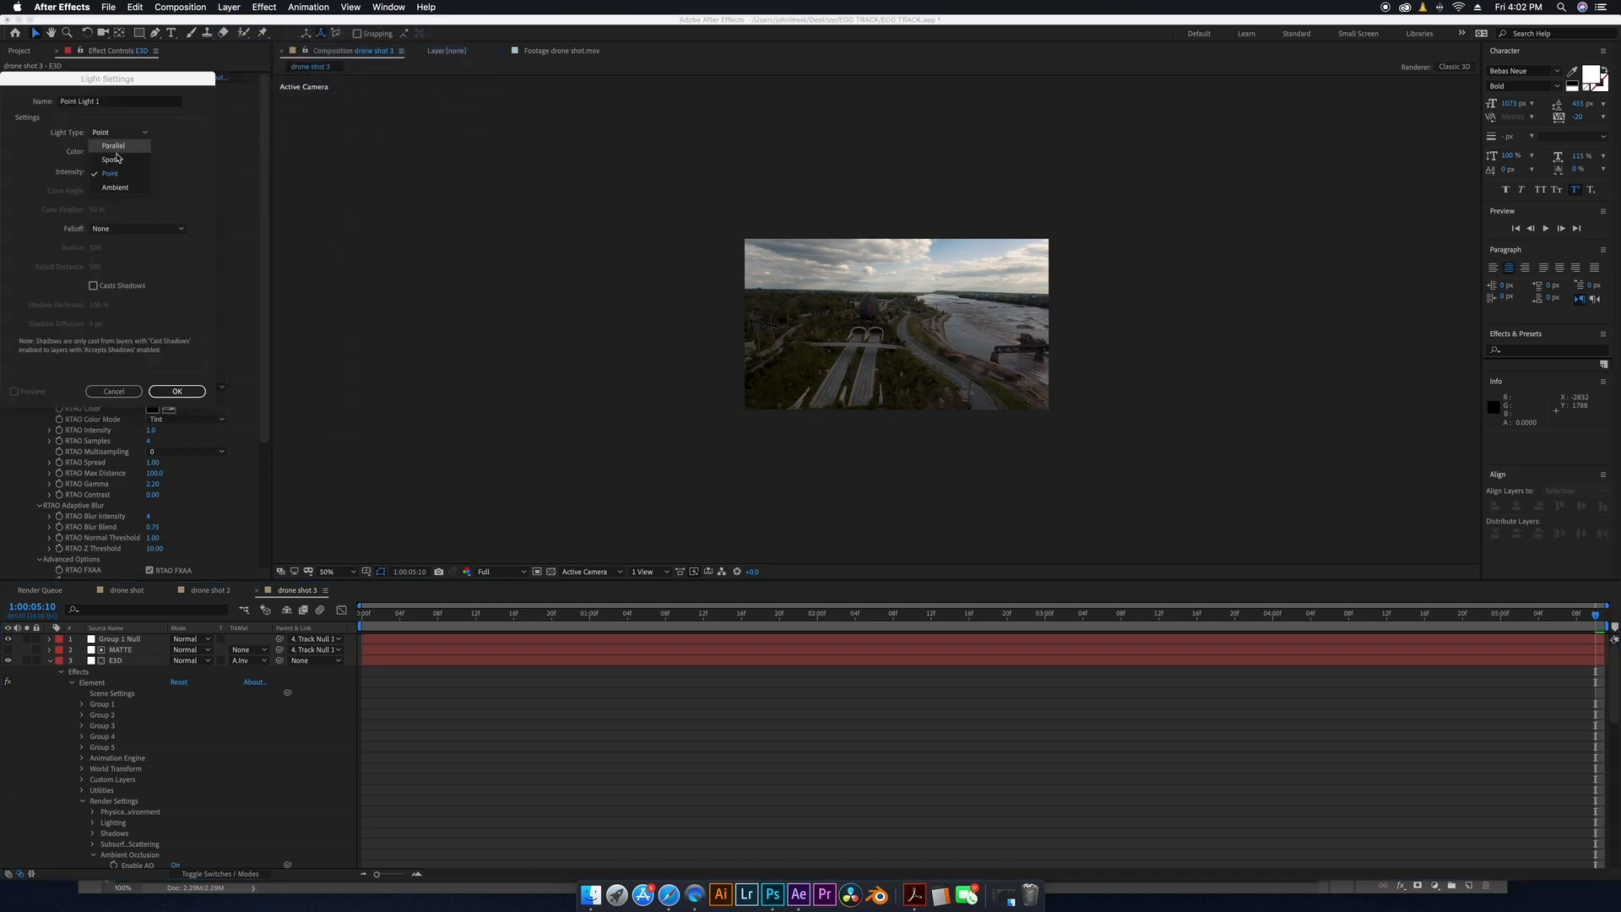
pyautogui.click(120, 157)
pyautogui.click(175, 391)
# Reveal the spot light's Position and move the light toward the foreground of the scene.
pyautogui.press(',')
pyautogui.press(',')
pyautogui.press(',')
pyautogui.press(',')
pyautogui.press(',')
pyautogui.press(',')
pyautogui.press('.')
pyautogui.press('.')
pyautogui.press('.')
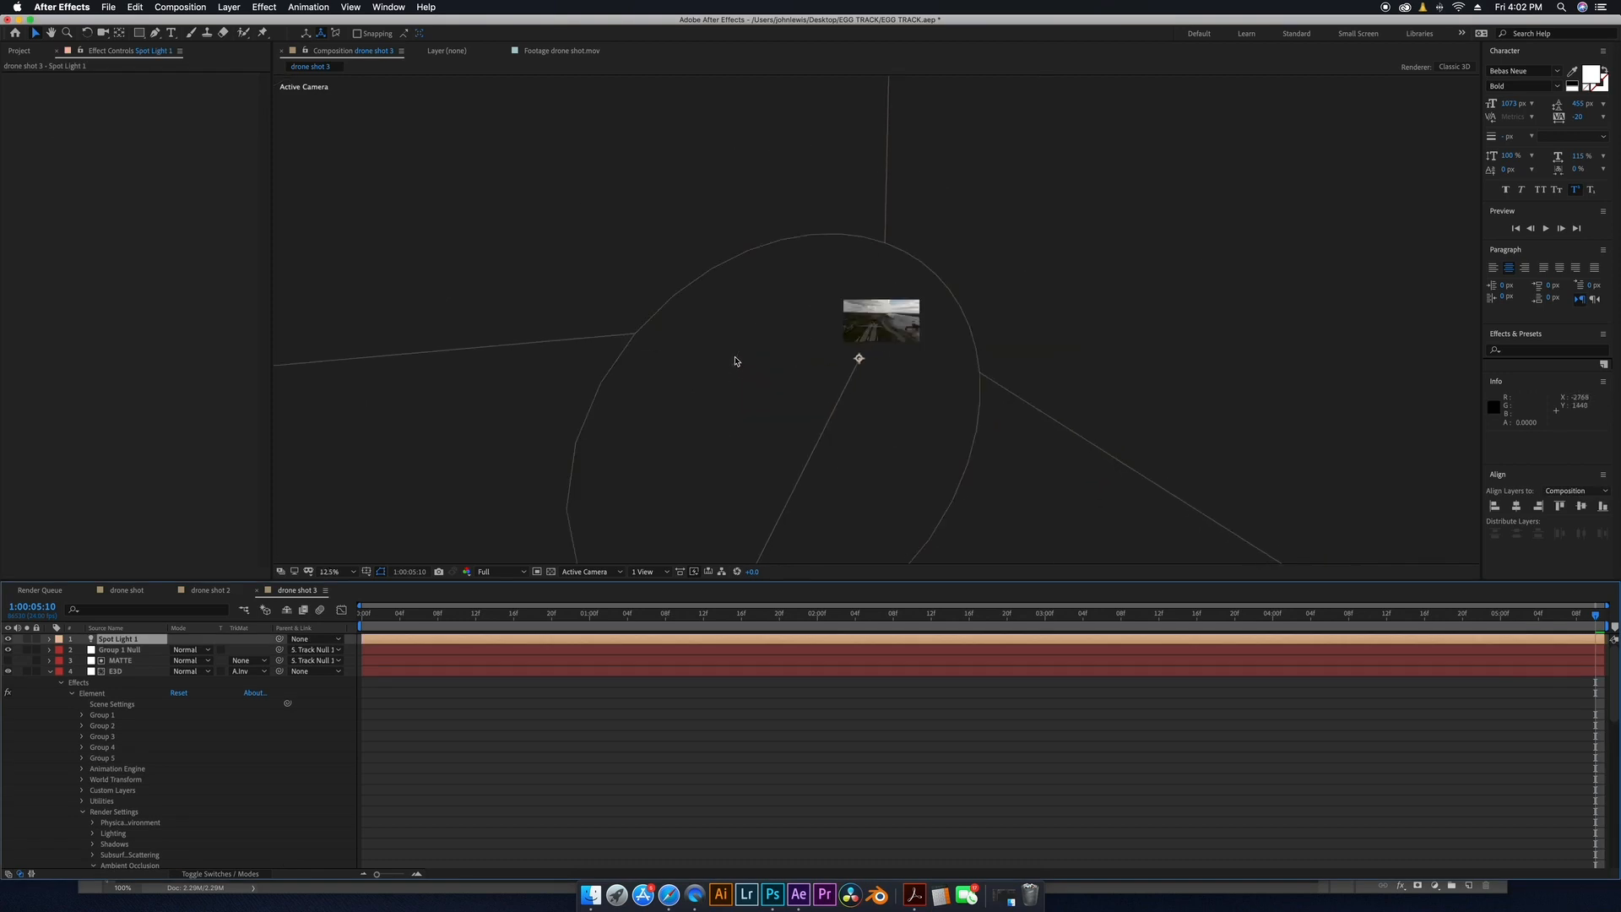
pyautogui.press(',')
pyautogui.press(',')
pyautogui.click(152, 644)
pyautogui.press('p')
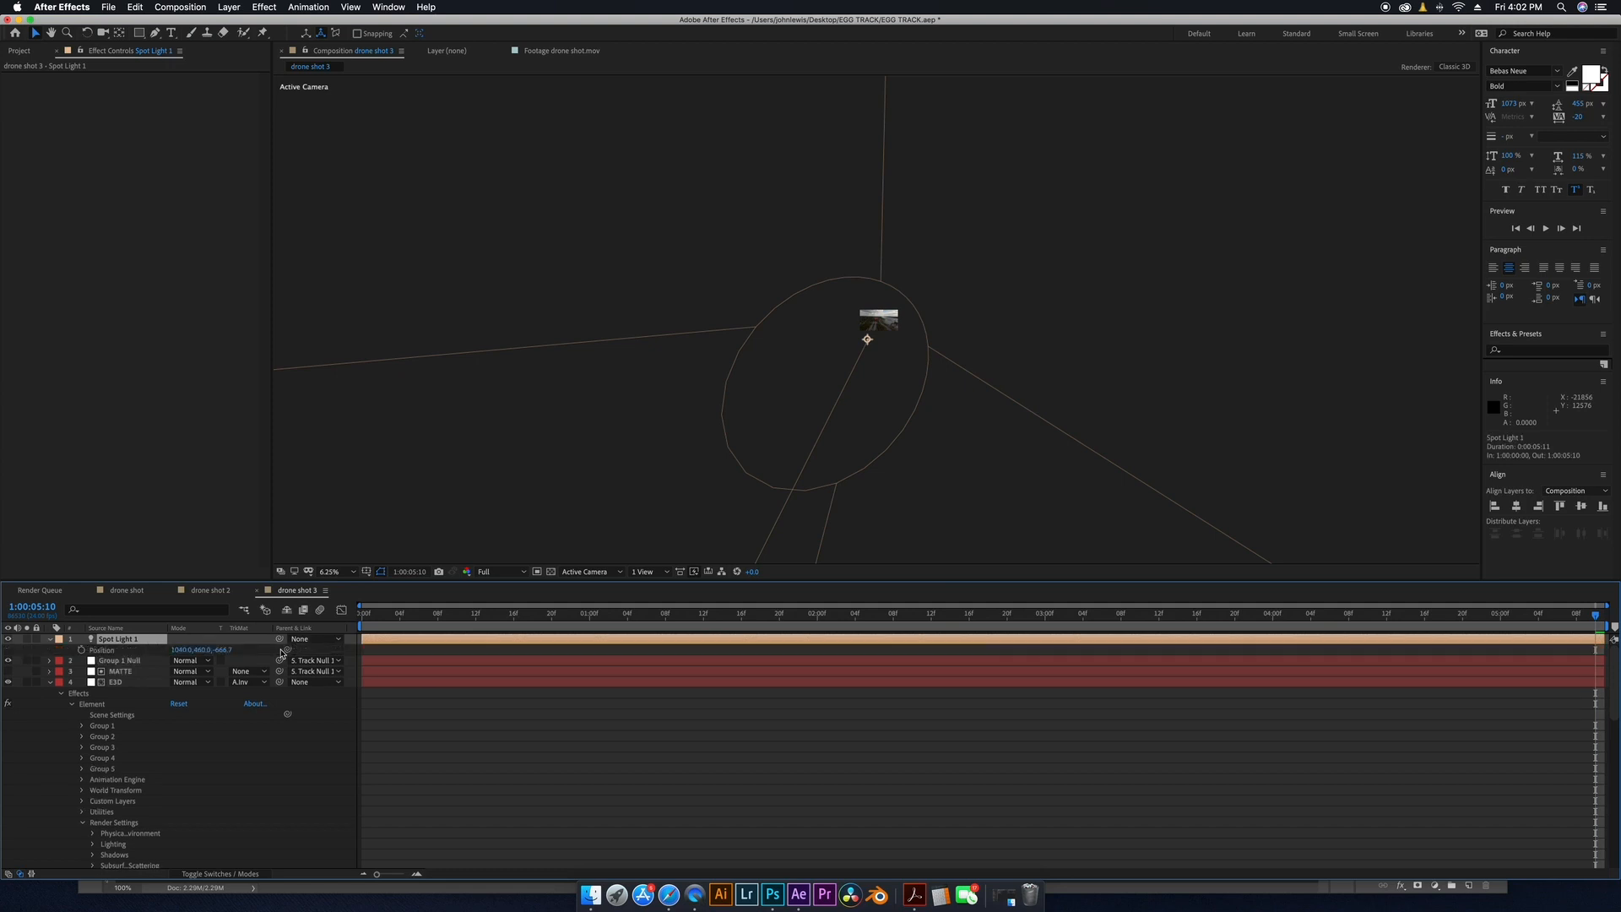
pyautogui.moveTo(225, 652); pyautogui.dragTo(396, 591)
pyautogui.scroll(6, 878, 325)
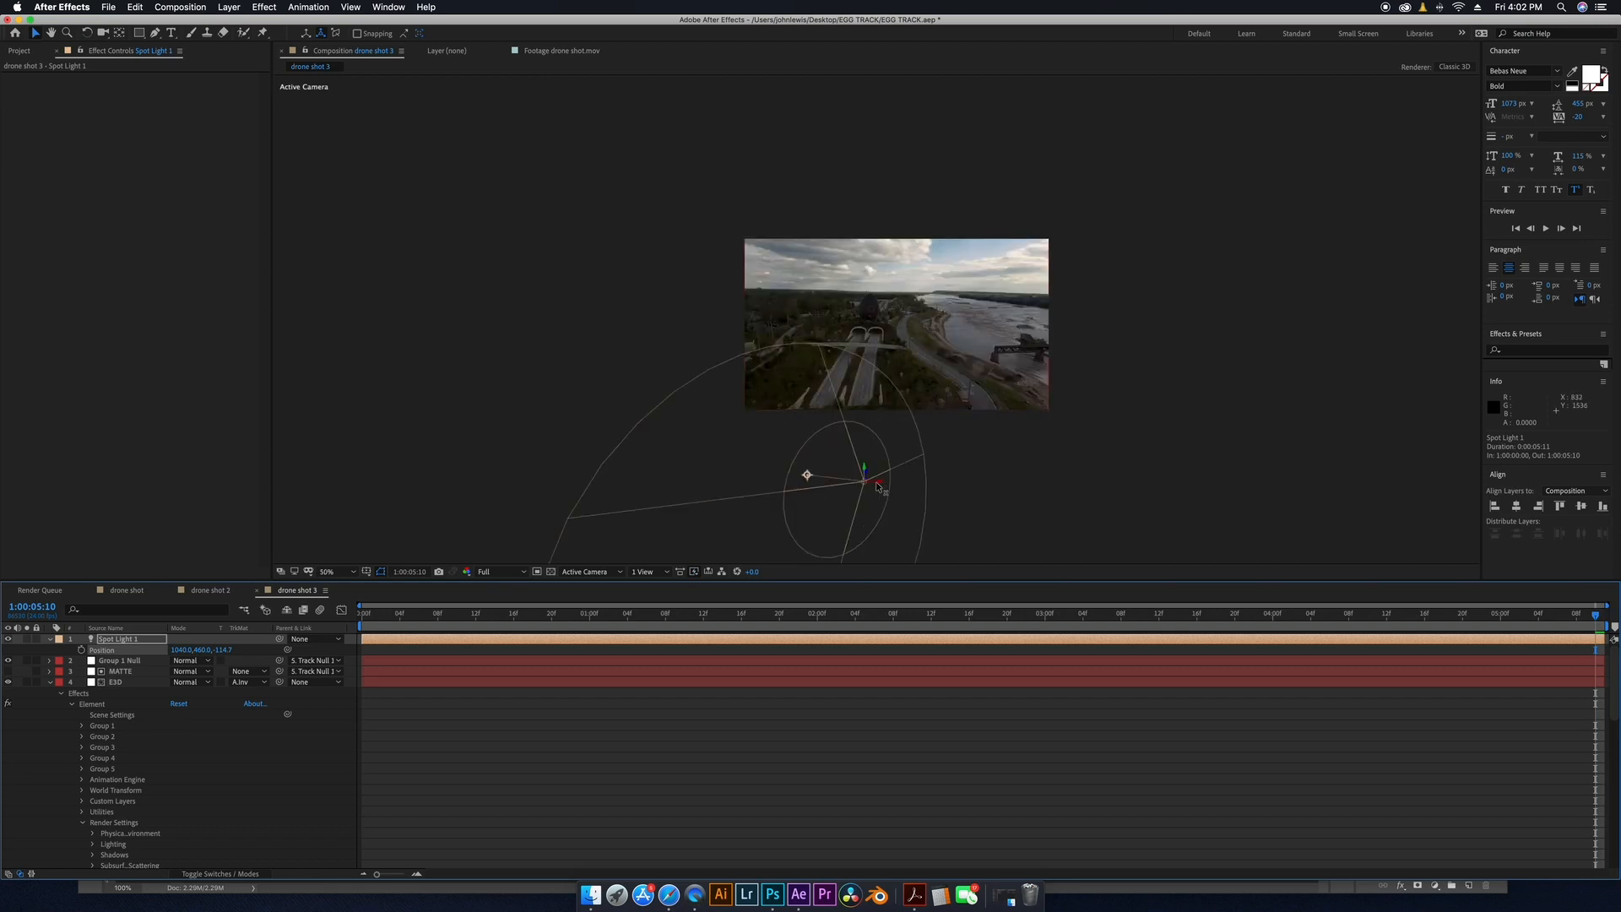
pyautogui.moveTo(869, 483); pyautogui.dragTo(1013, 438)
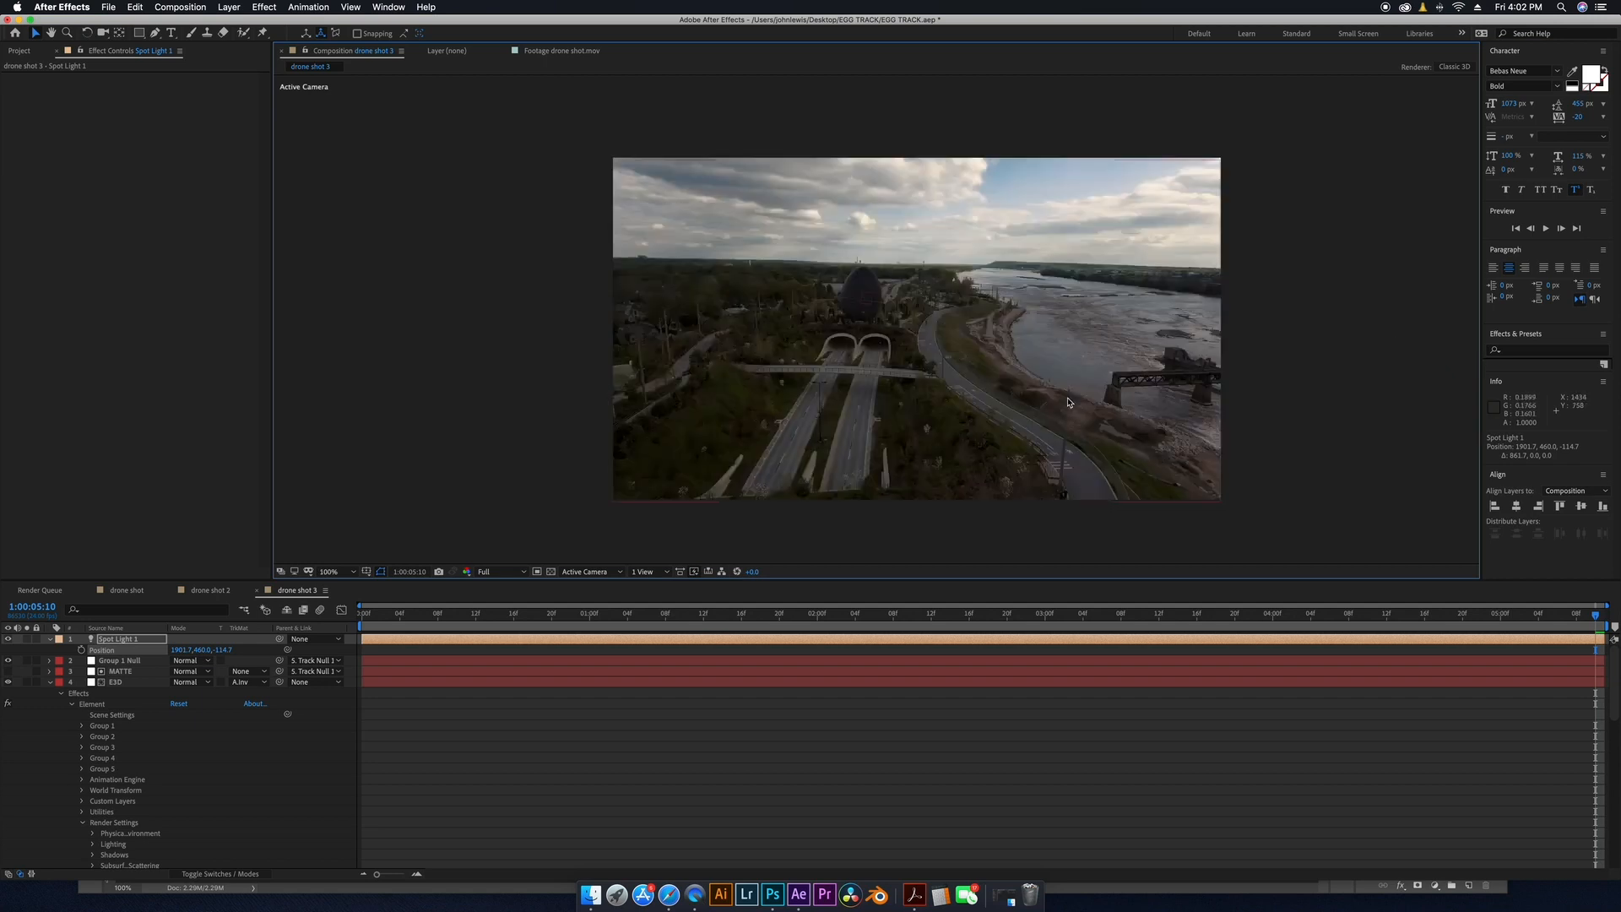
# Reposition the spot light higher above the landscape in front of the egg.
pyautogui.press(',')
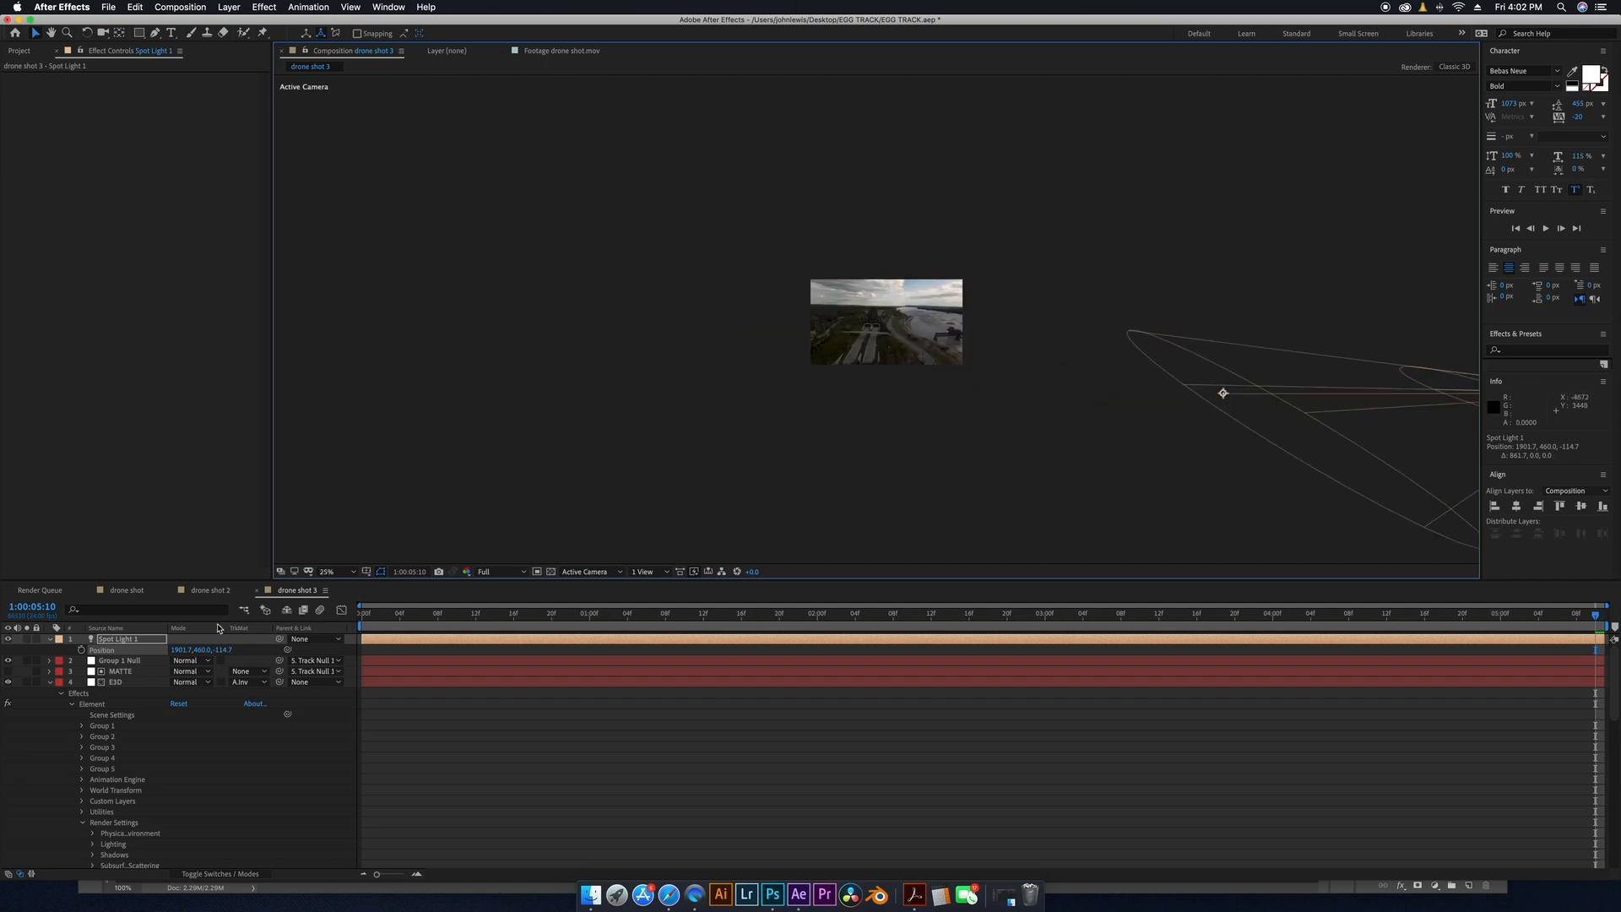
pyautogui.moveTo(203, 650); pyautogui.dragTo(130, 650)
pyautogui.press('.')
pyautogui.press('.')
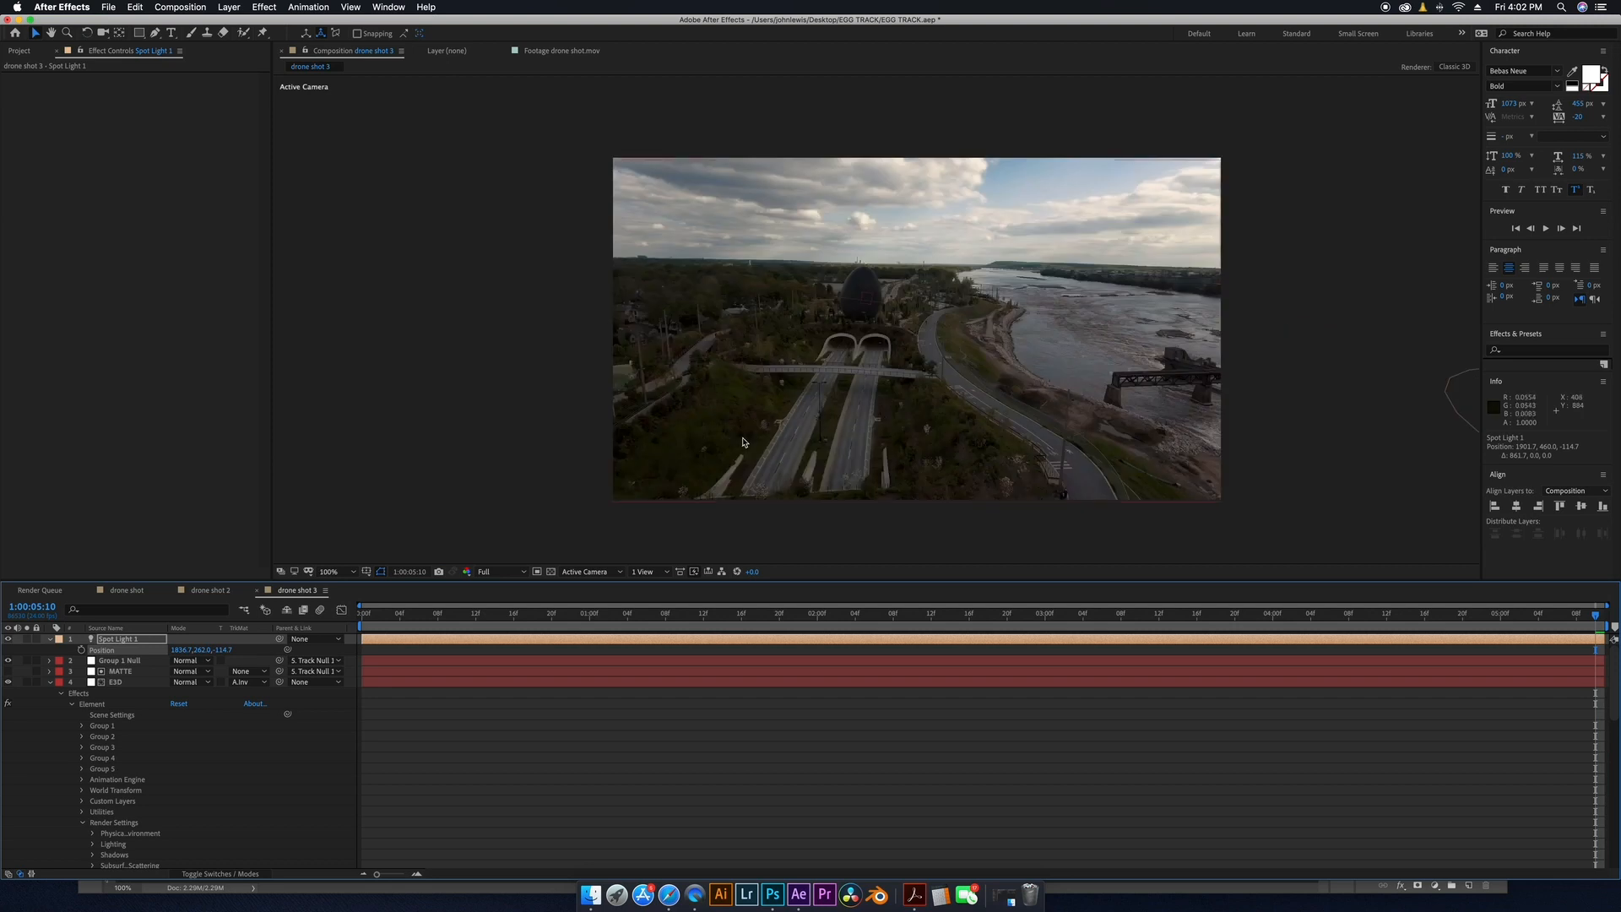
pyautogui.press(',')
pyautogui.moveTo(1045, 159); pyautogui.dragTo(970, 301)
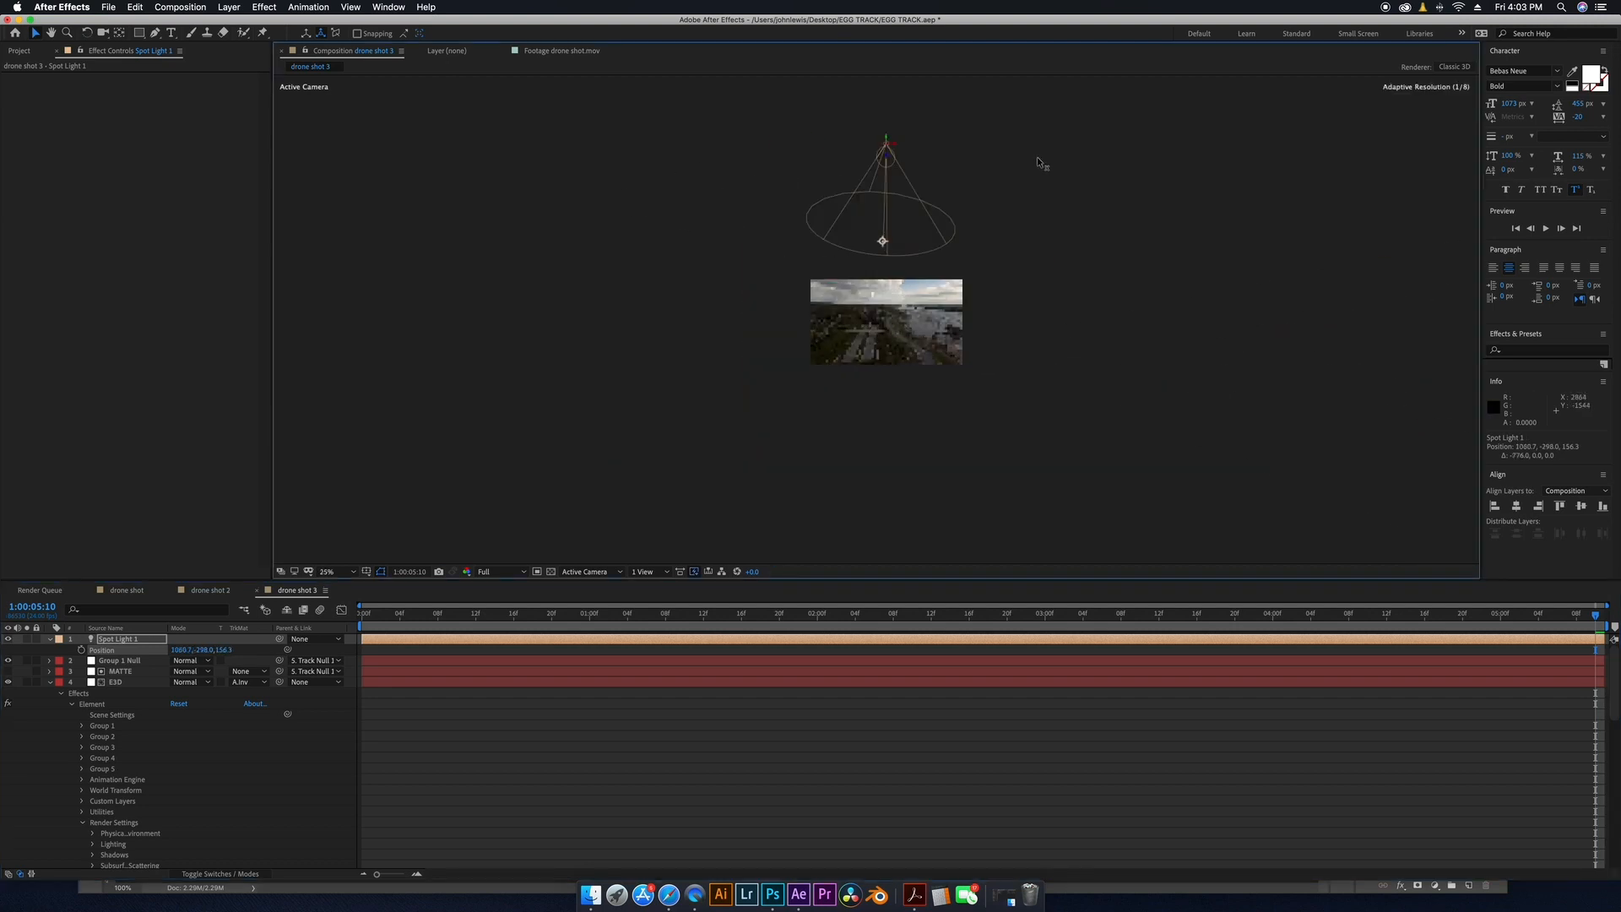
pyautogui.press('.')
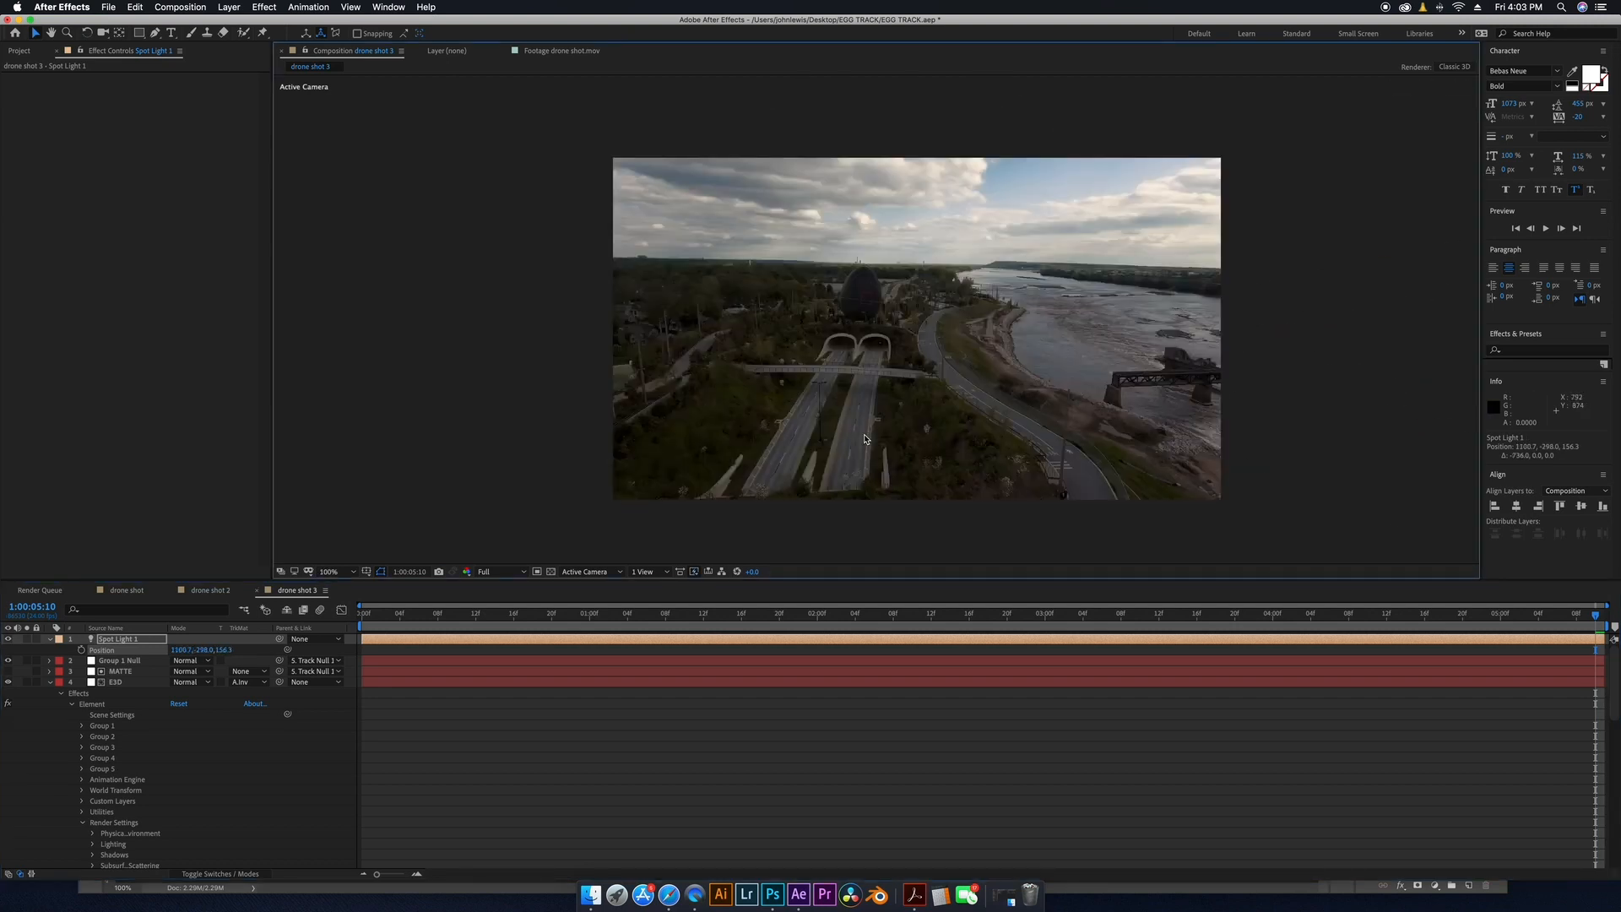
# Show the footage's 3D Camera Tracker points and create a null on the ground near the foreground at frame 0:18.
pyautogui.click(8, 639)
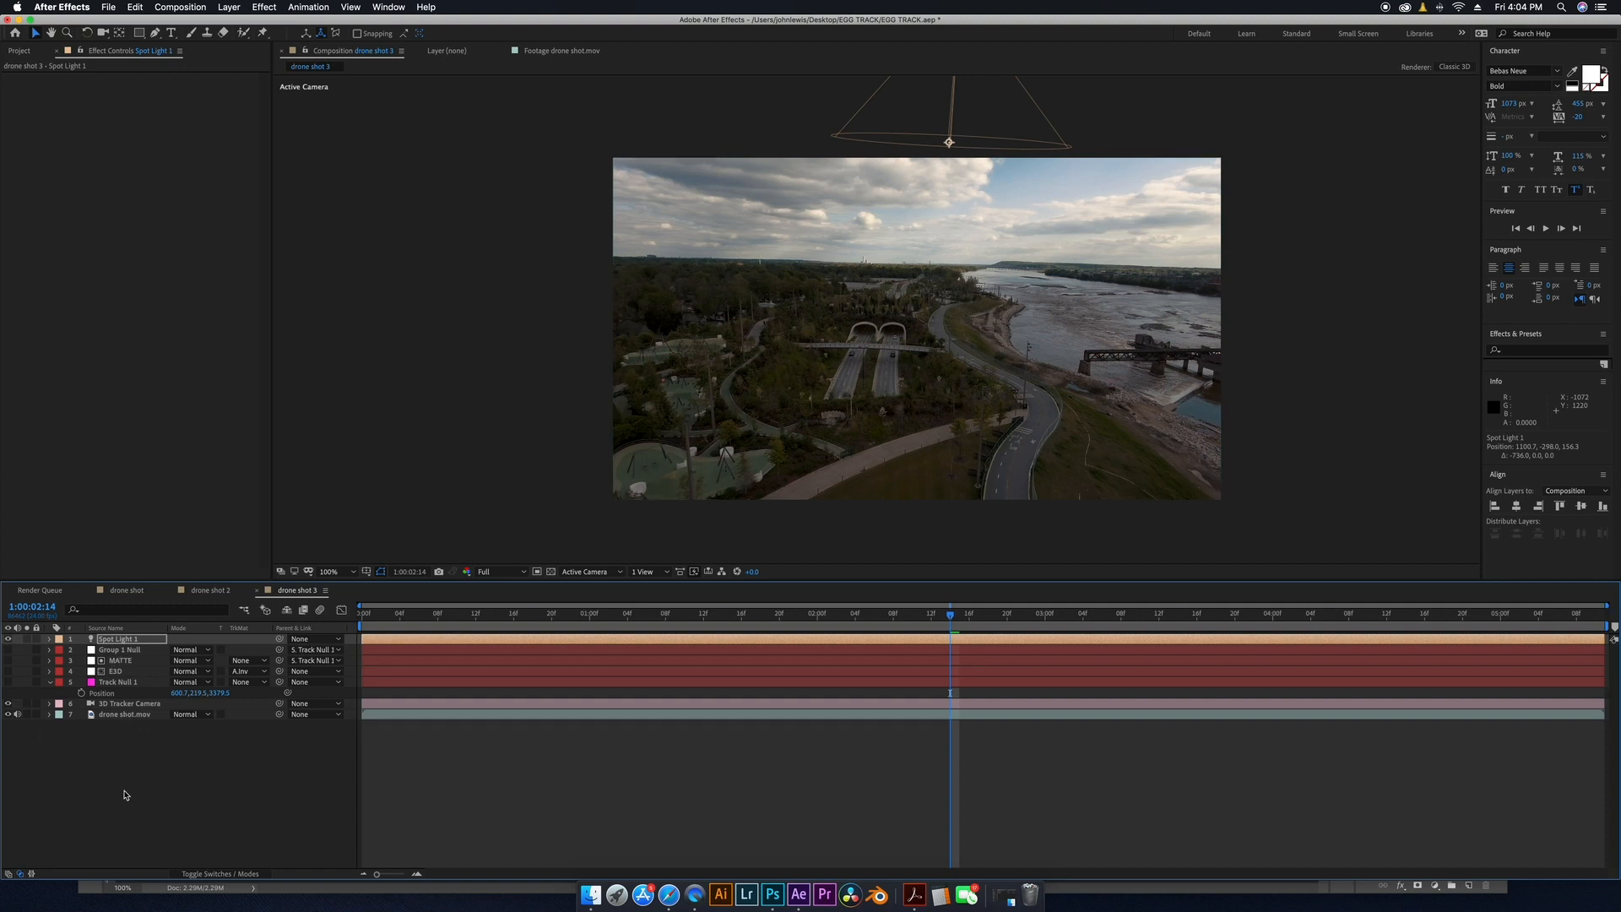
pyautogui.click(125, 714)
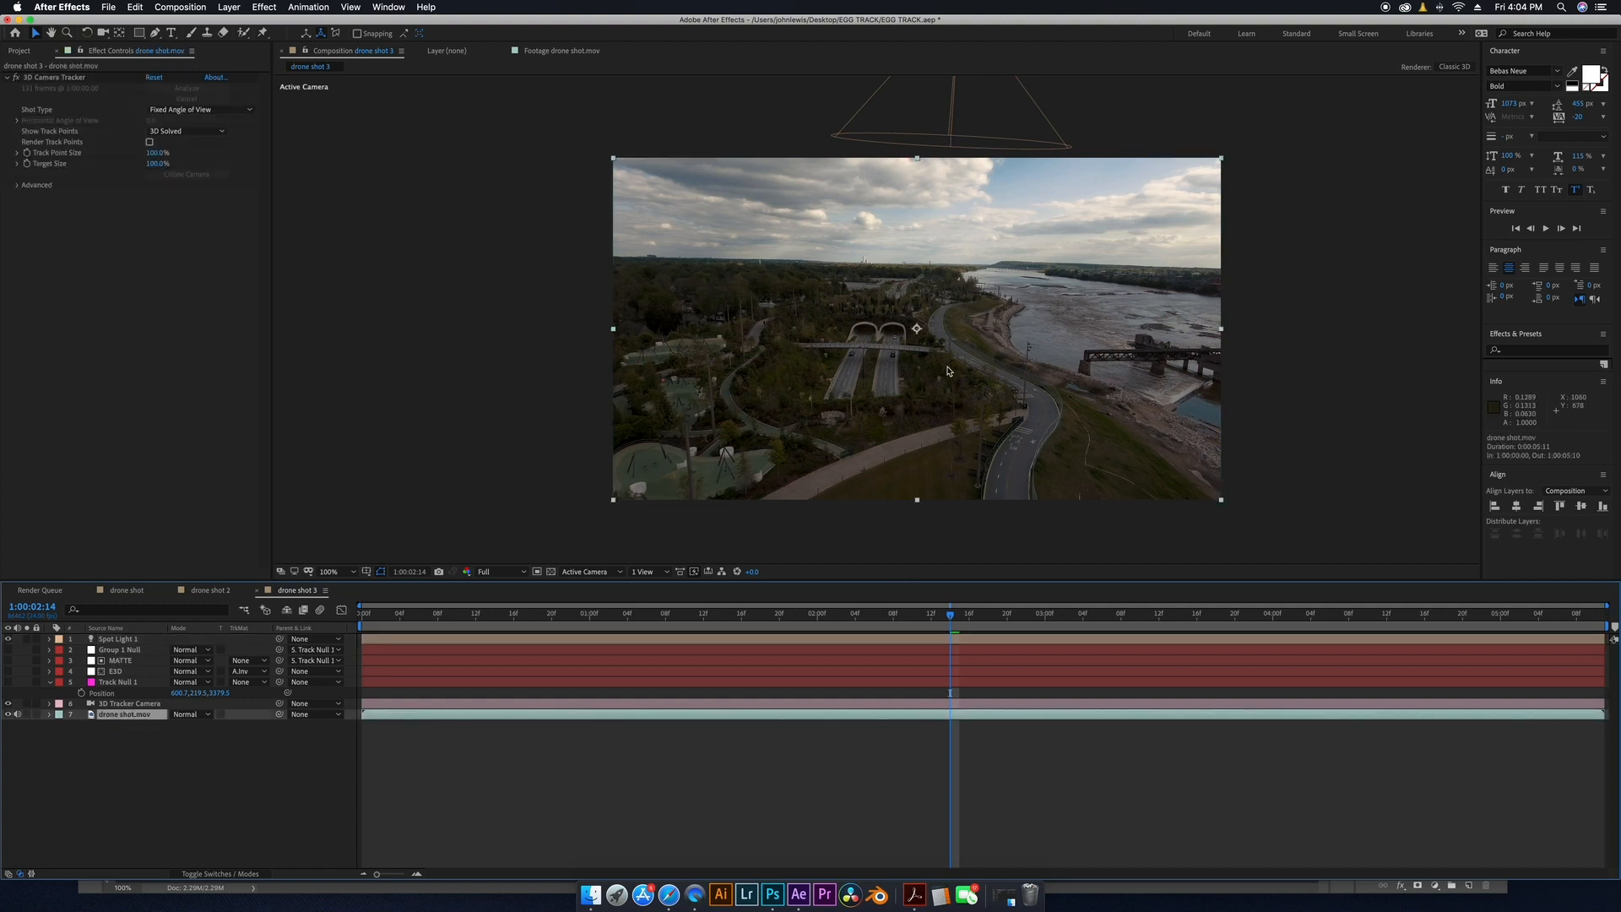
pyautogui.click(52, 79)
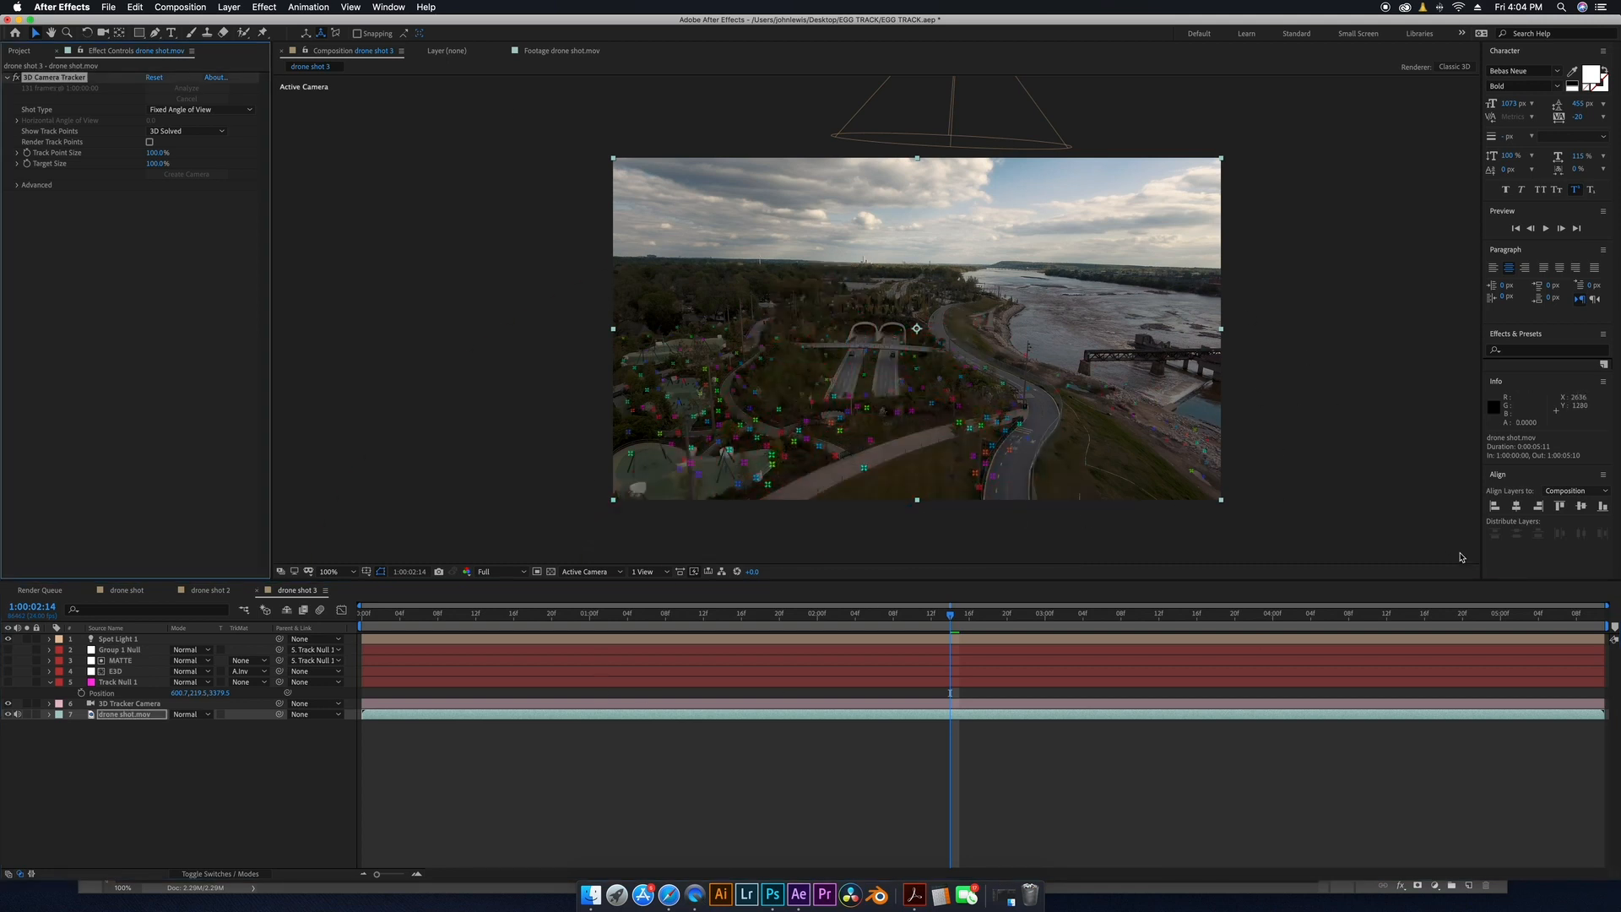
pyautogui.click(504, 614)
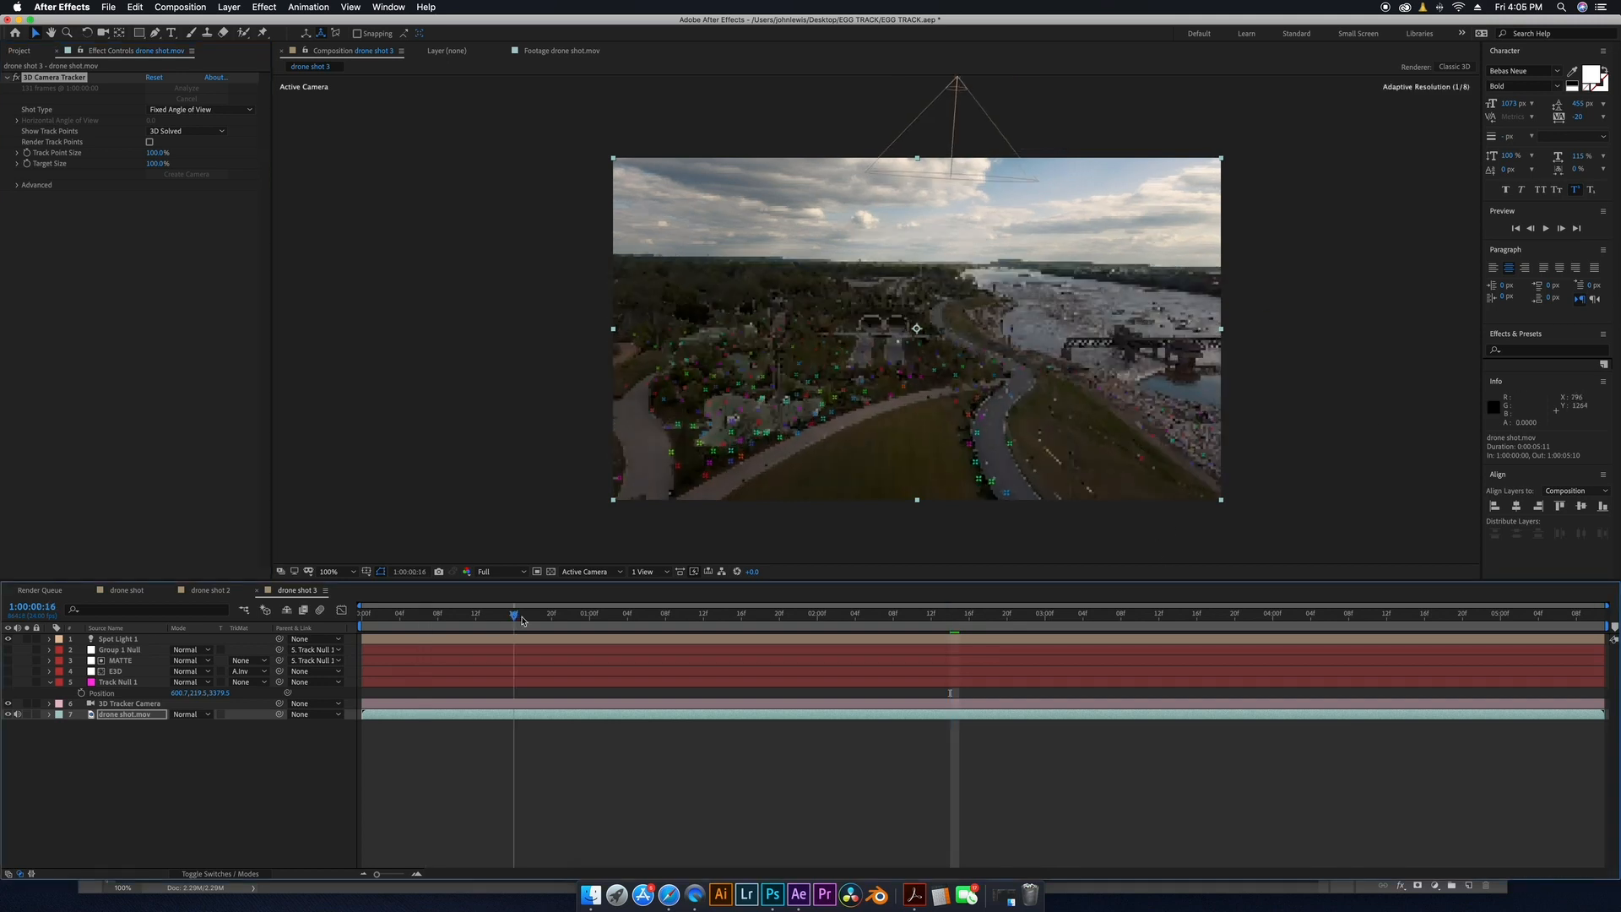
pyautogui.moveTo(453, 625); pyautogui.dragTo(534, 623)
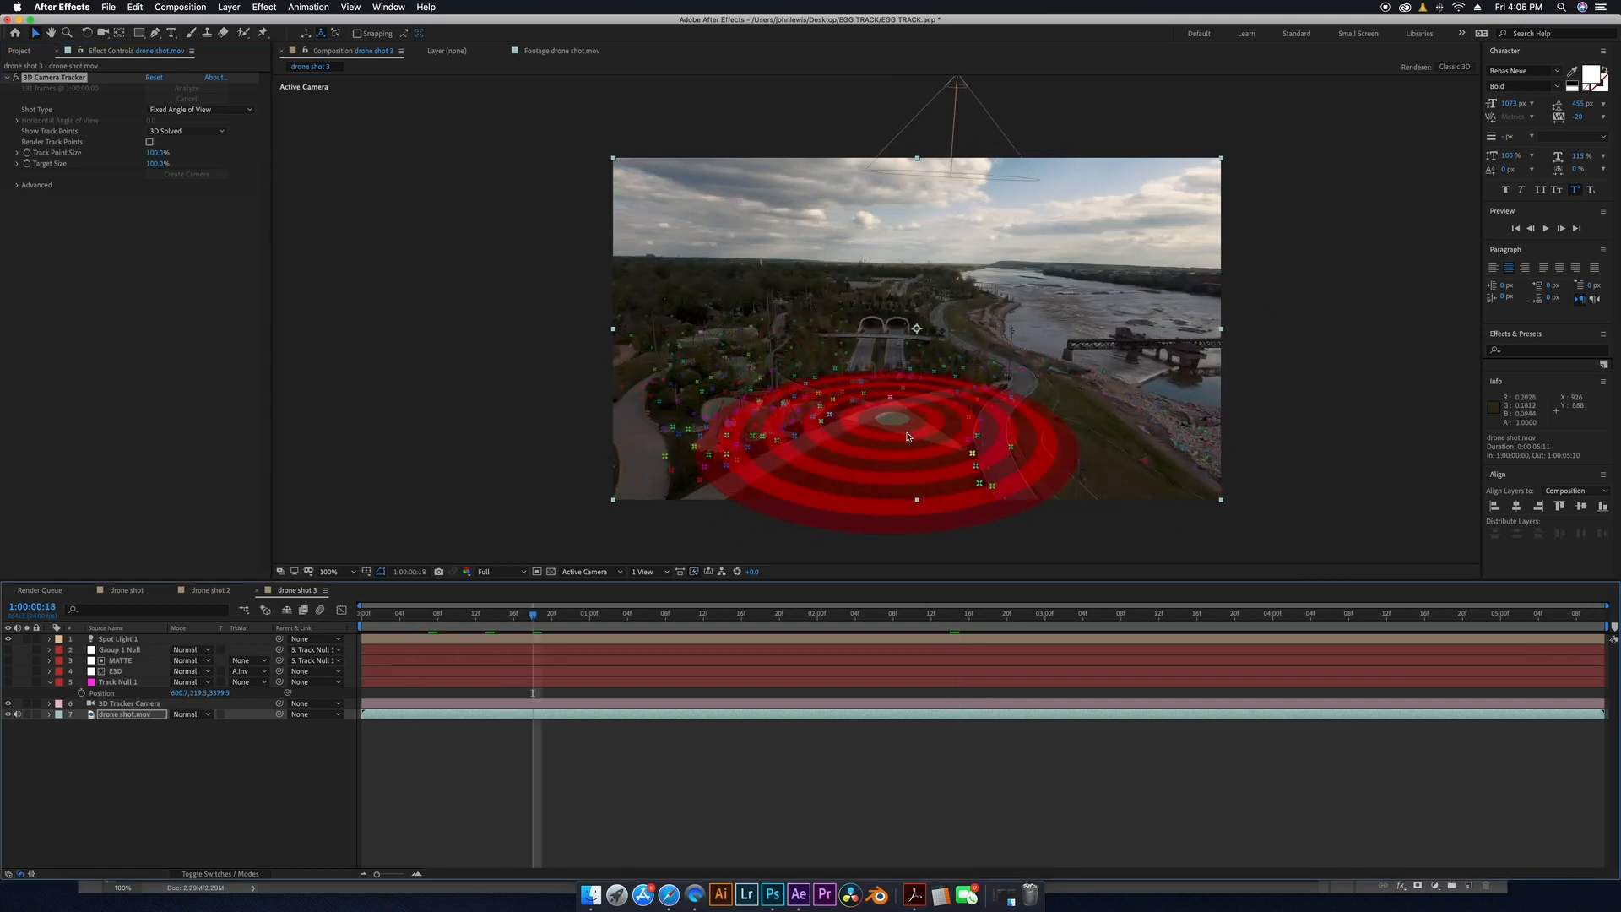
pyautogui.rightClick(909, 436)
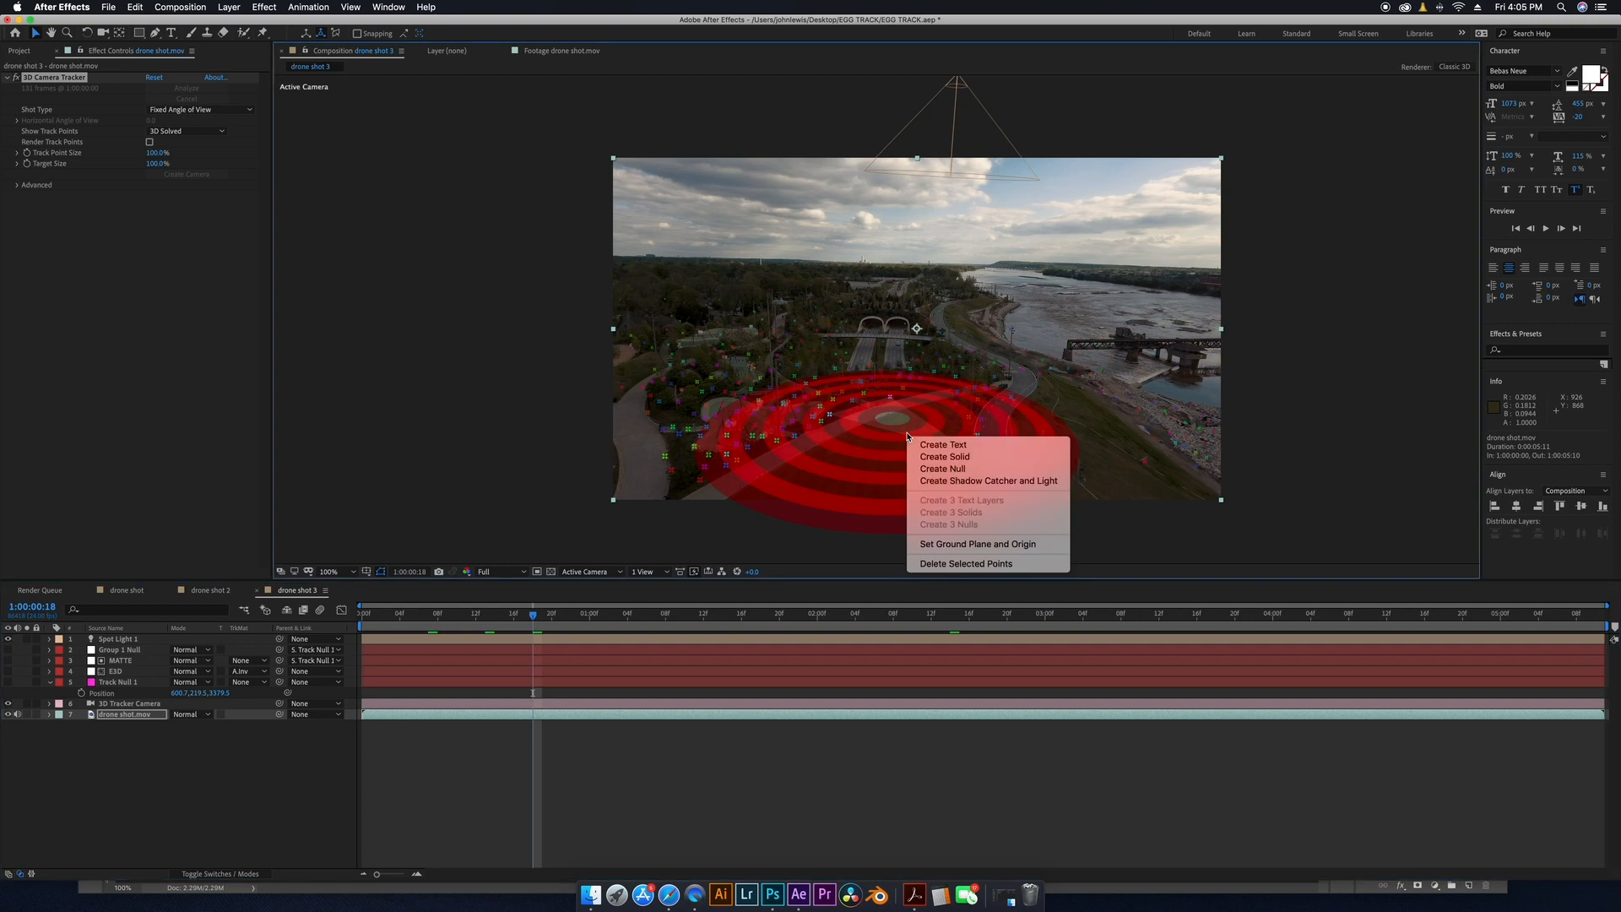
pyautogui.click(935, 469)
# Add a text layer reading YOUR TEXT HERE to the drone shot 3 composition.
pyautogui.click(119, 639)
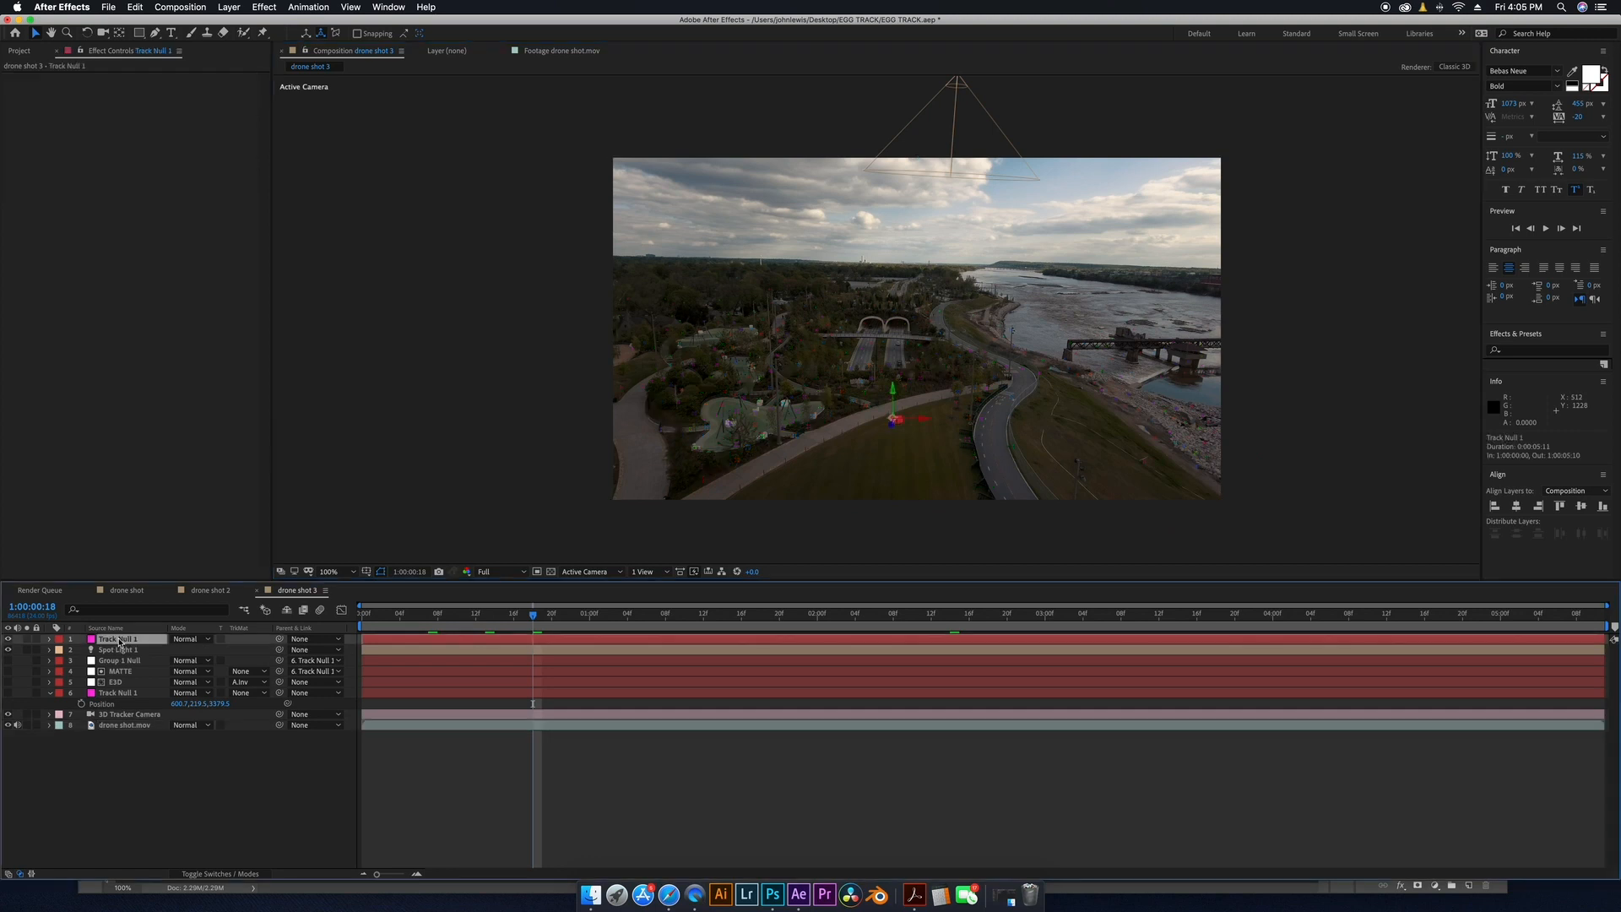
pyautogui.click(171, 32)
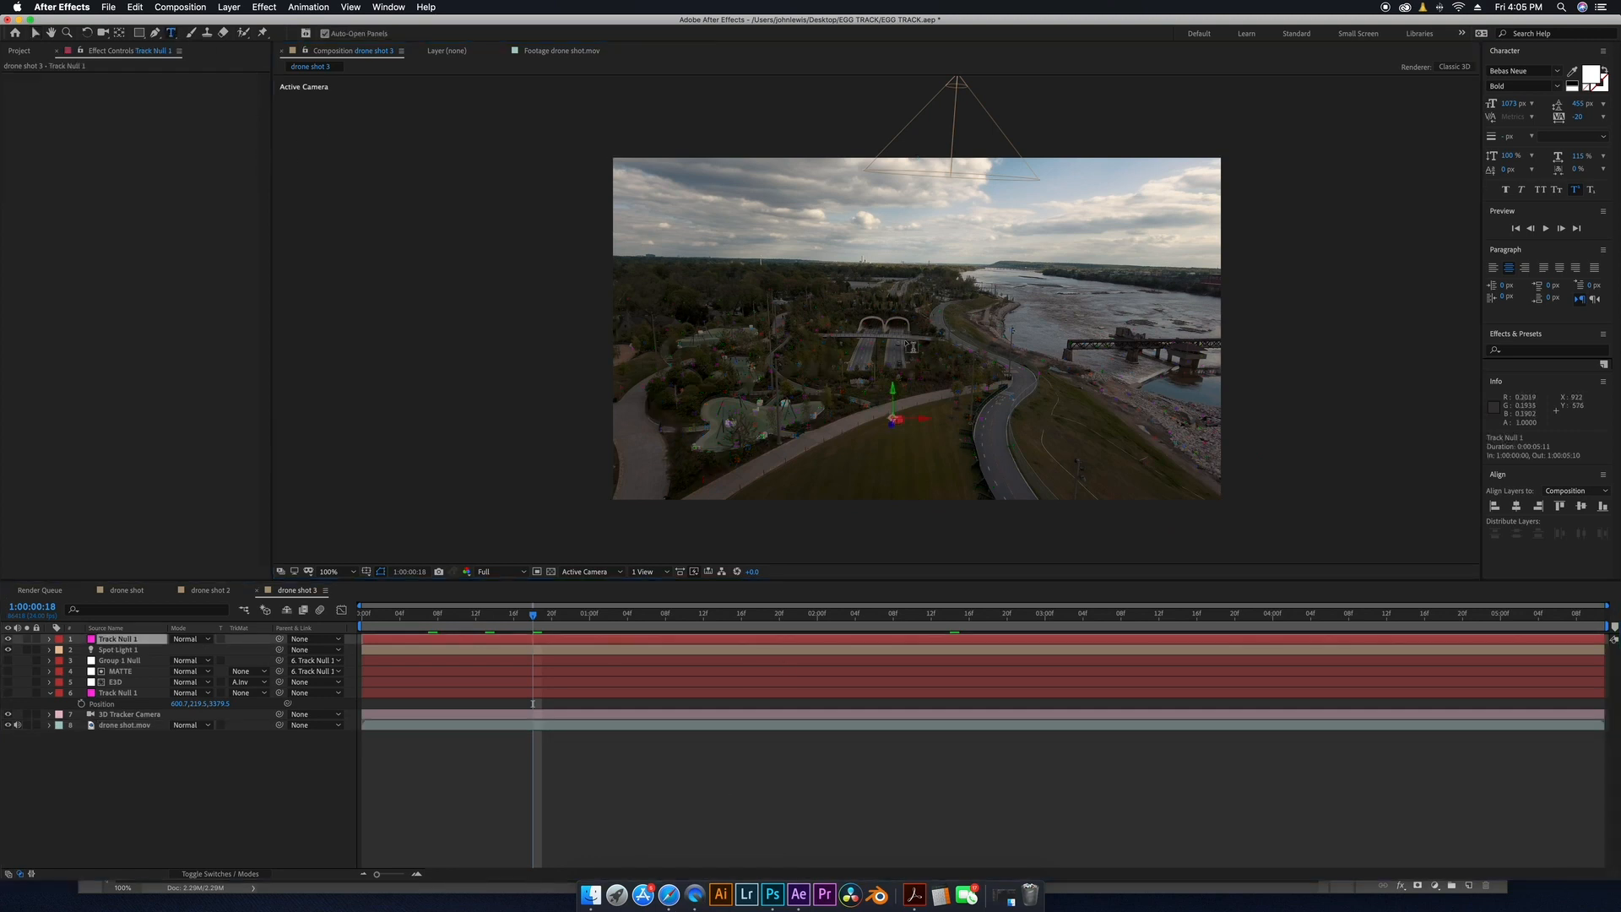
pyautogui.click(905, 257)
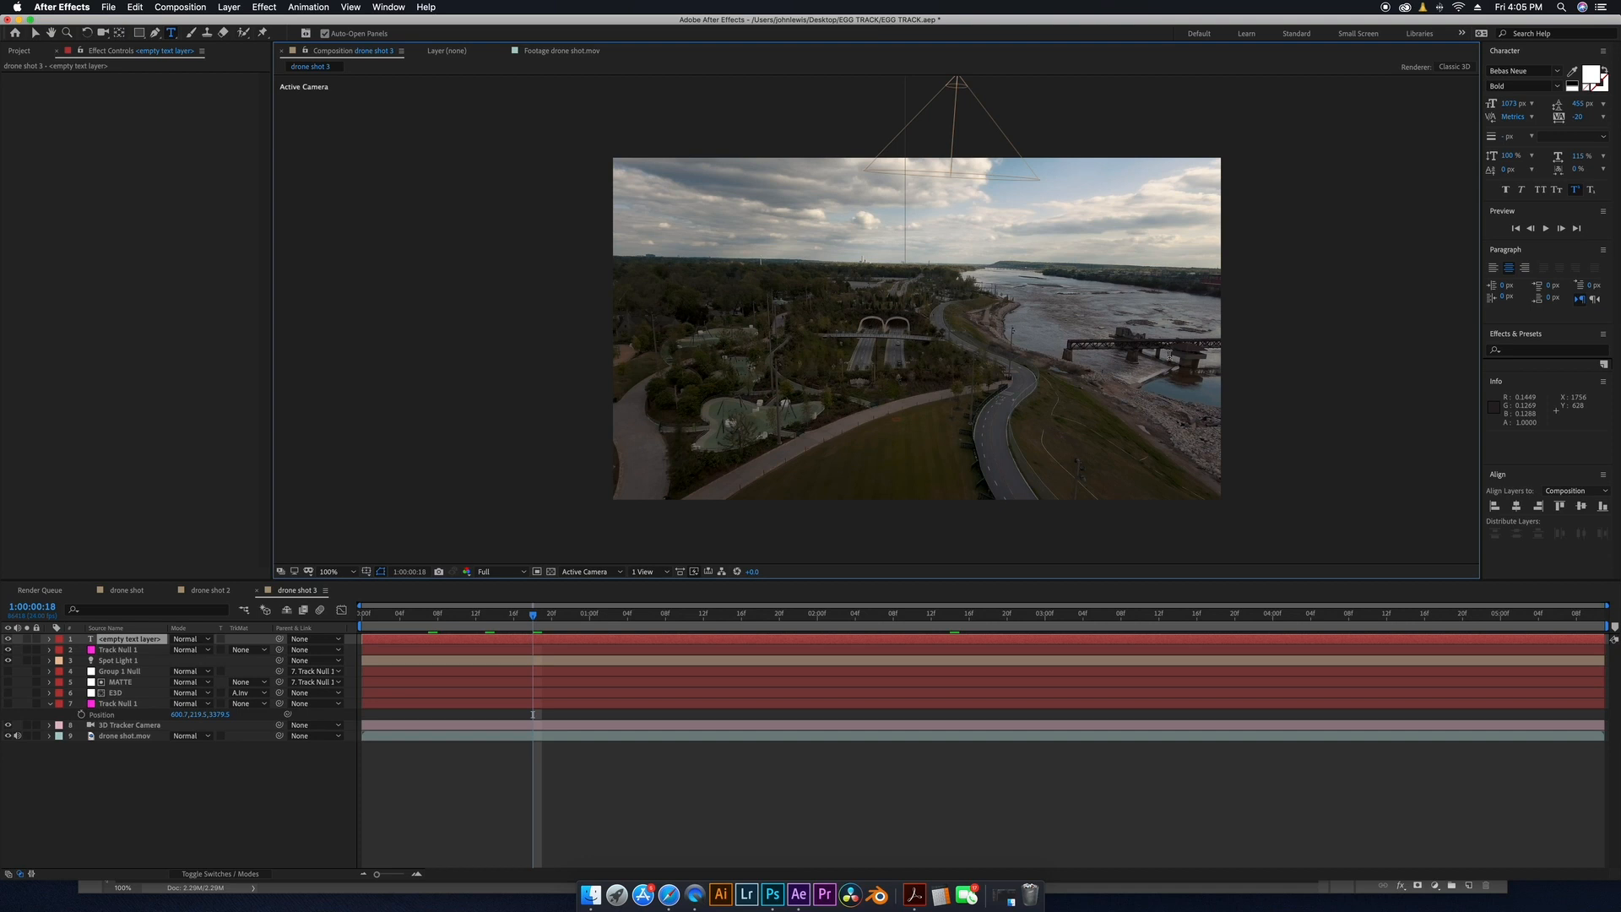
pyautogui.write('YOU')
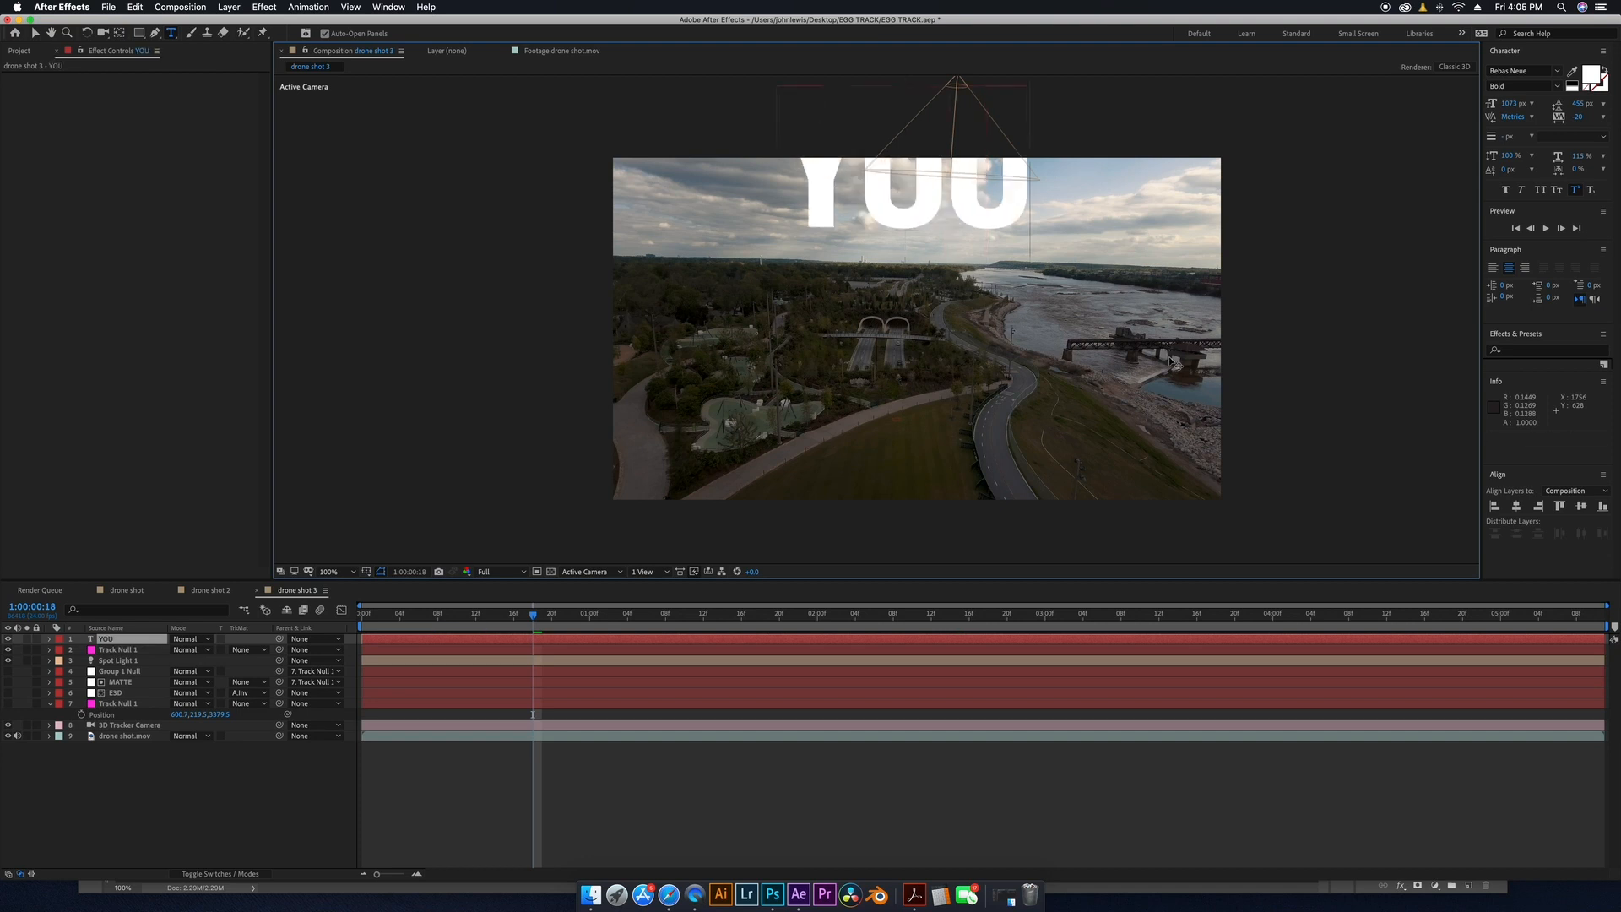
pyautogui.write('R TEX')
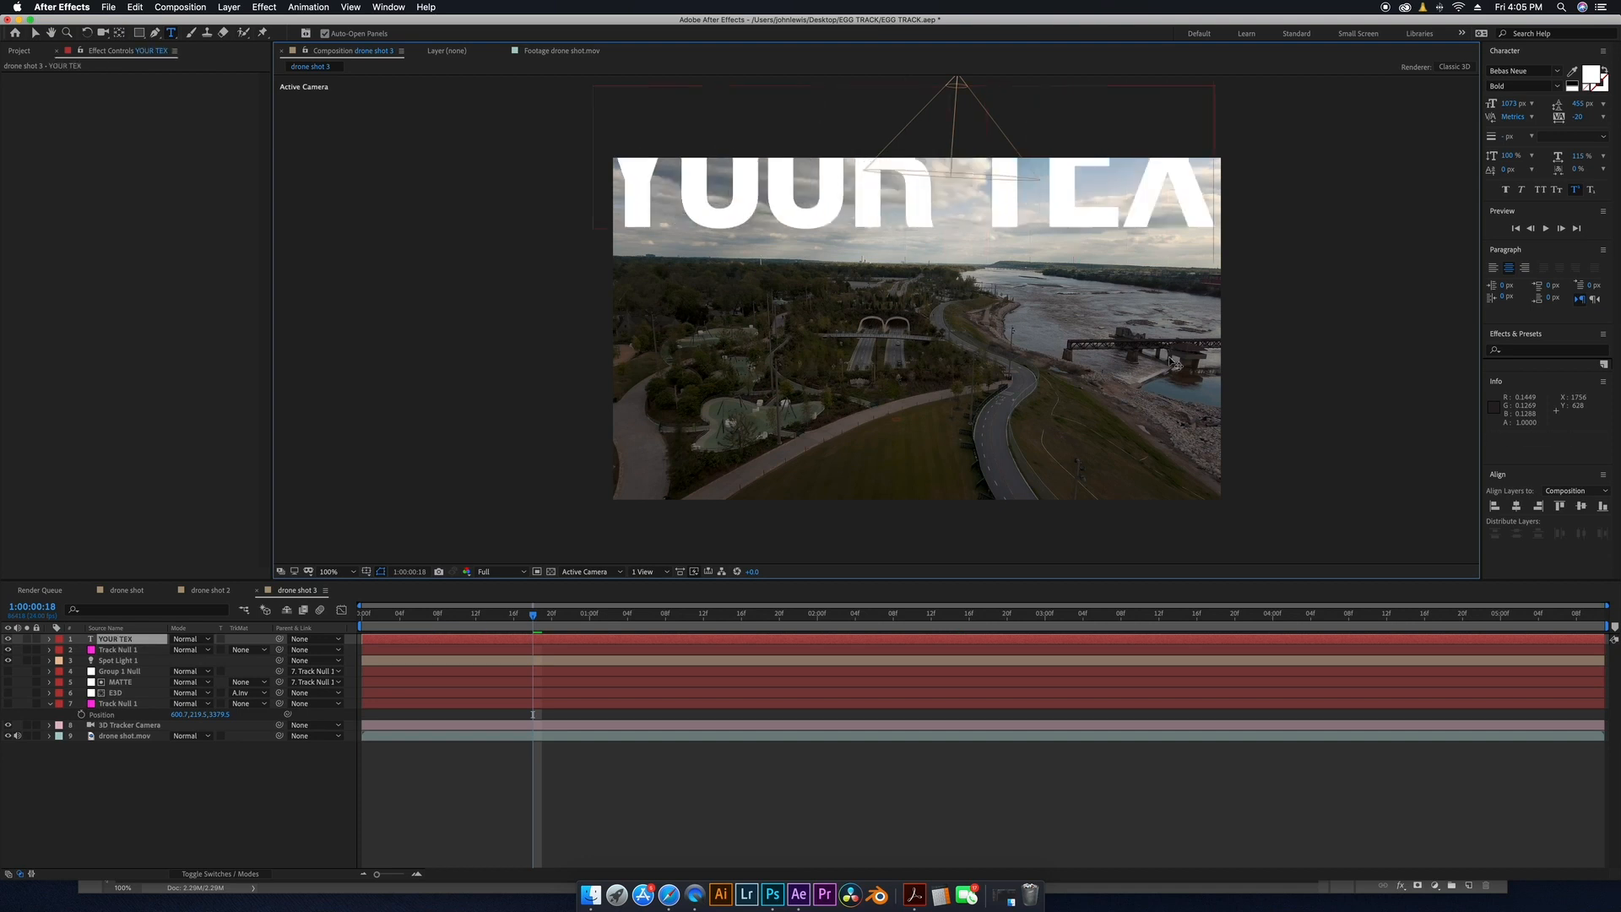
pyautogui.write('T HERE')
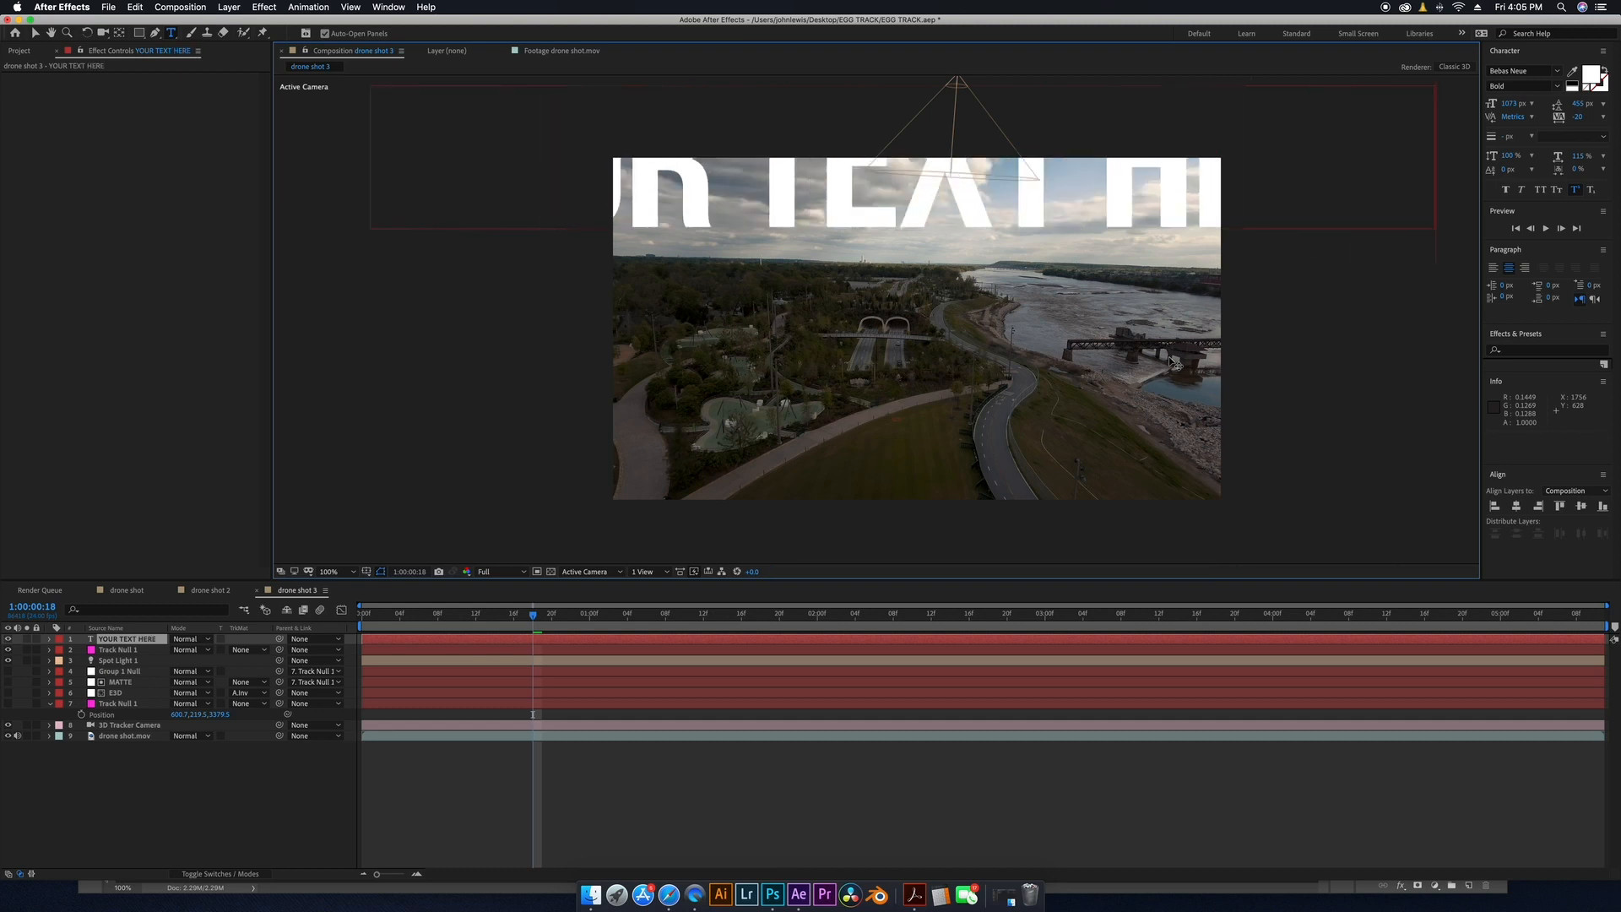
pyautogui.click(138, 641)
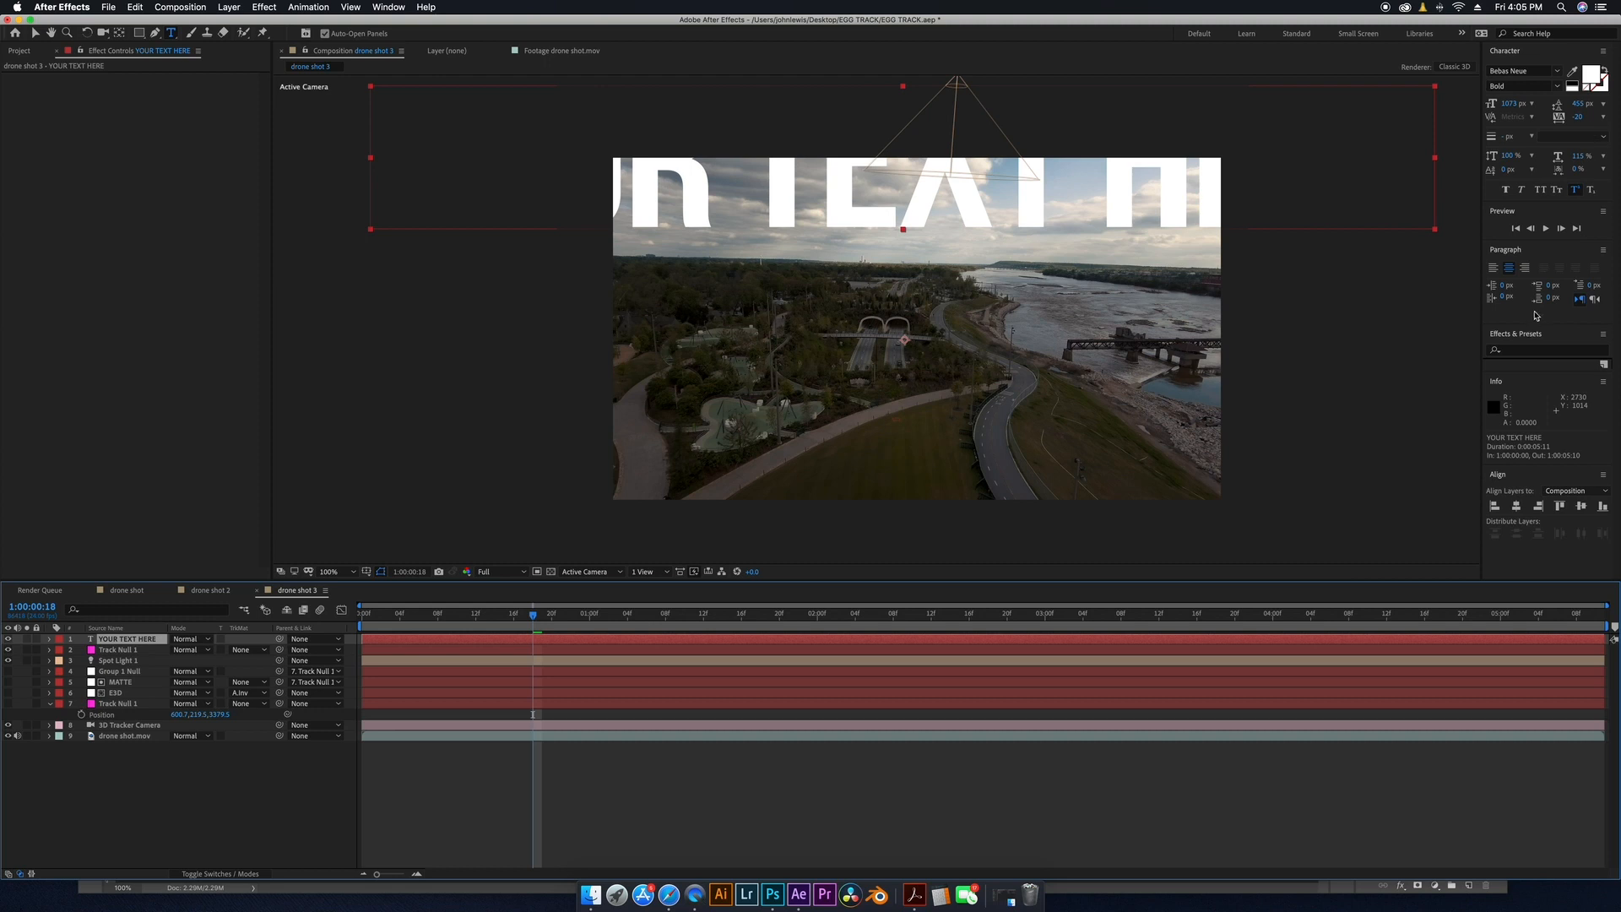
# Reduce the text's font size to 382 px and make the text layer 3D.
pyautogui.moveTo(1515, 113); pyautogui.dragTo(1234, 329)
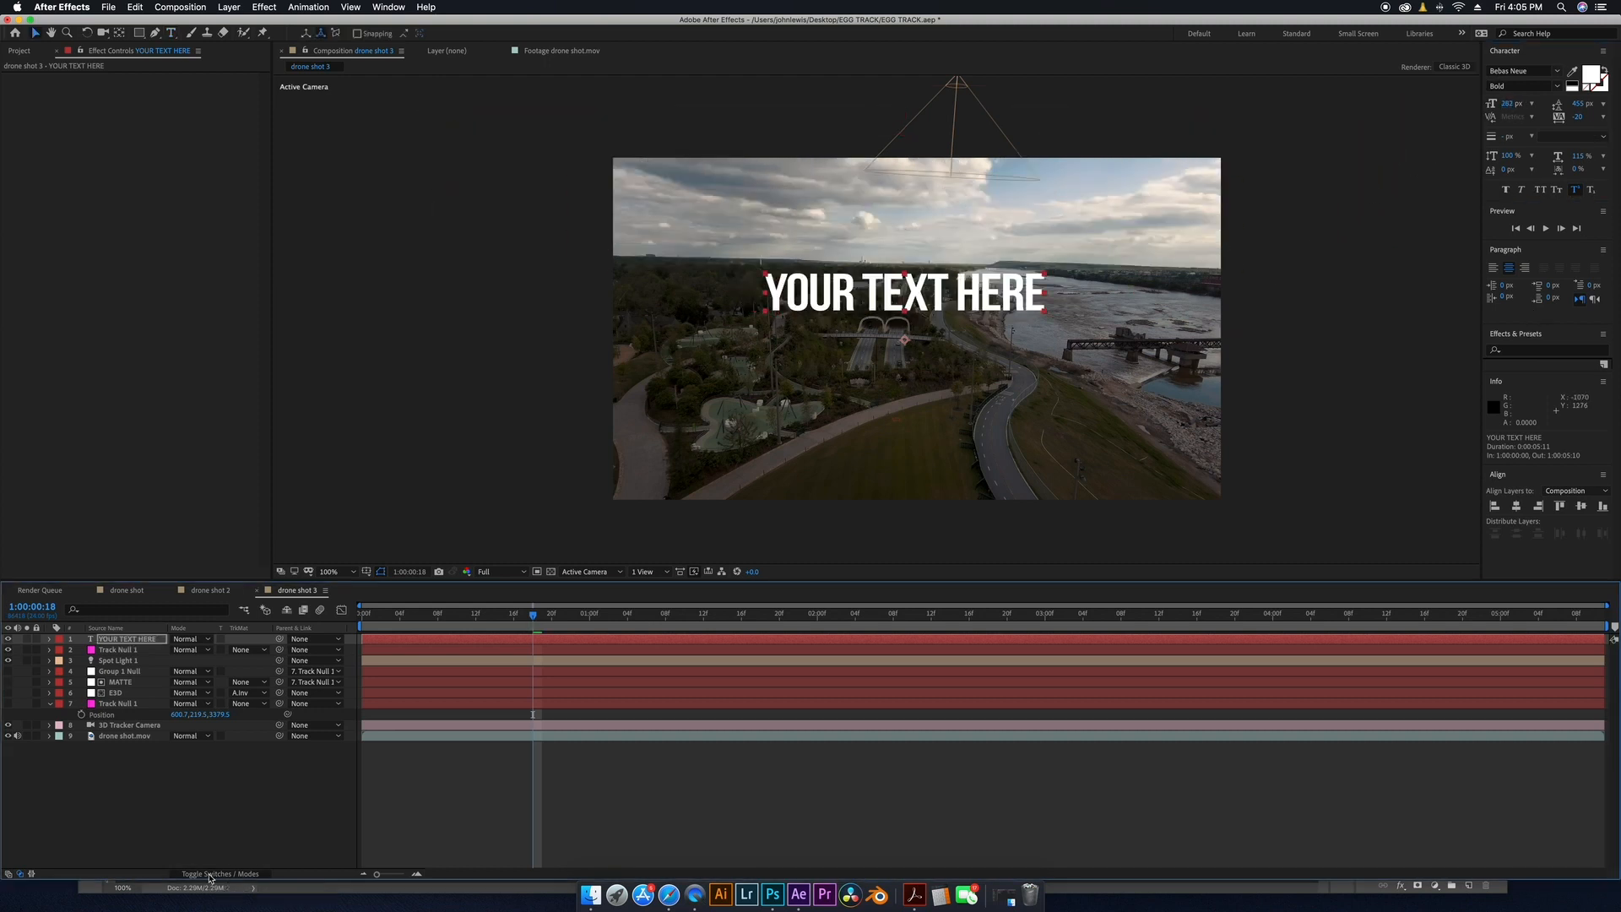
pyautogui.click(210, 875)
pyautogui.click(241, 639)
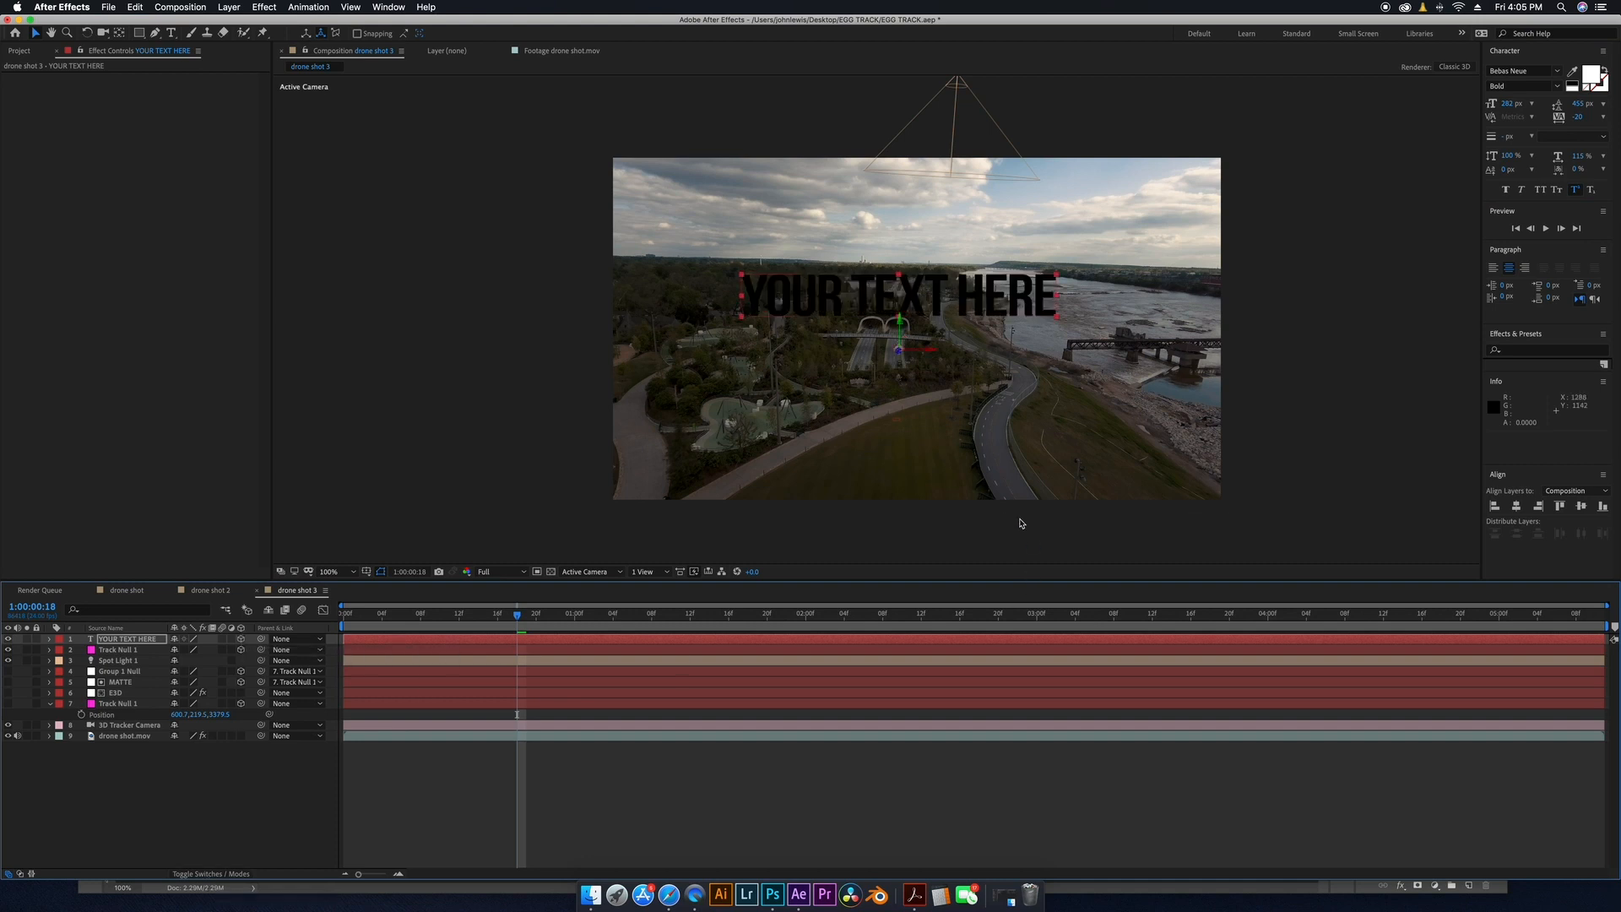
# Turn off the visibility of the Spot Light 1 layer.
pyautogui.click(122, 660)
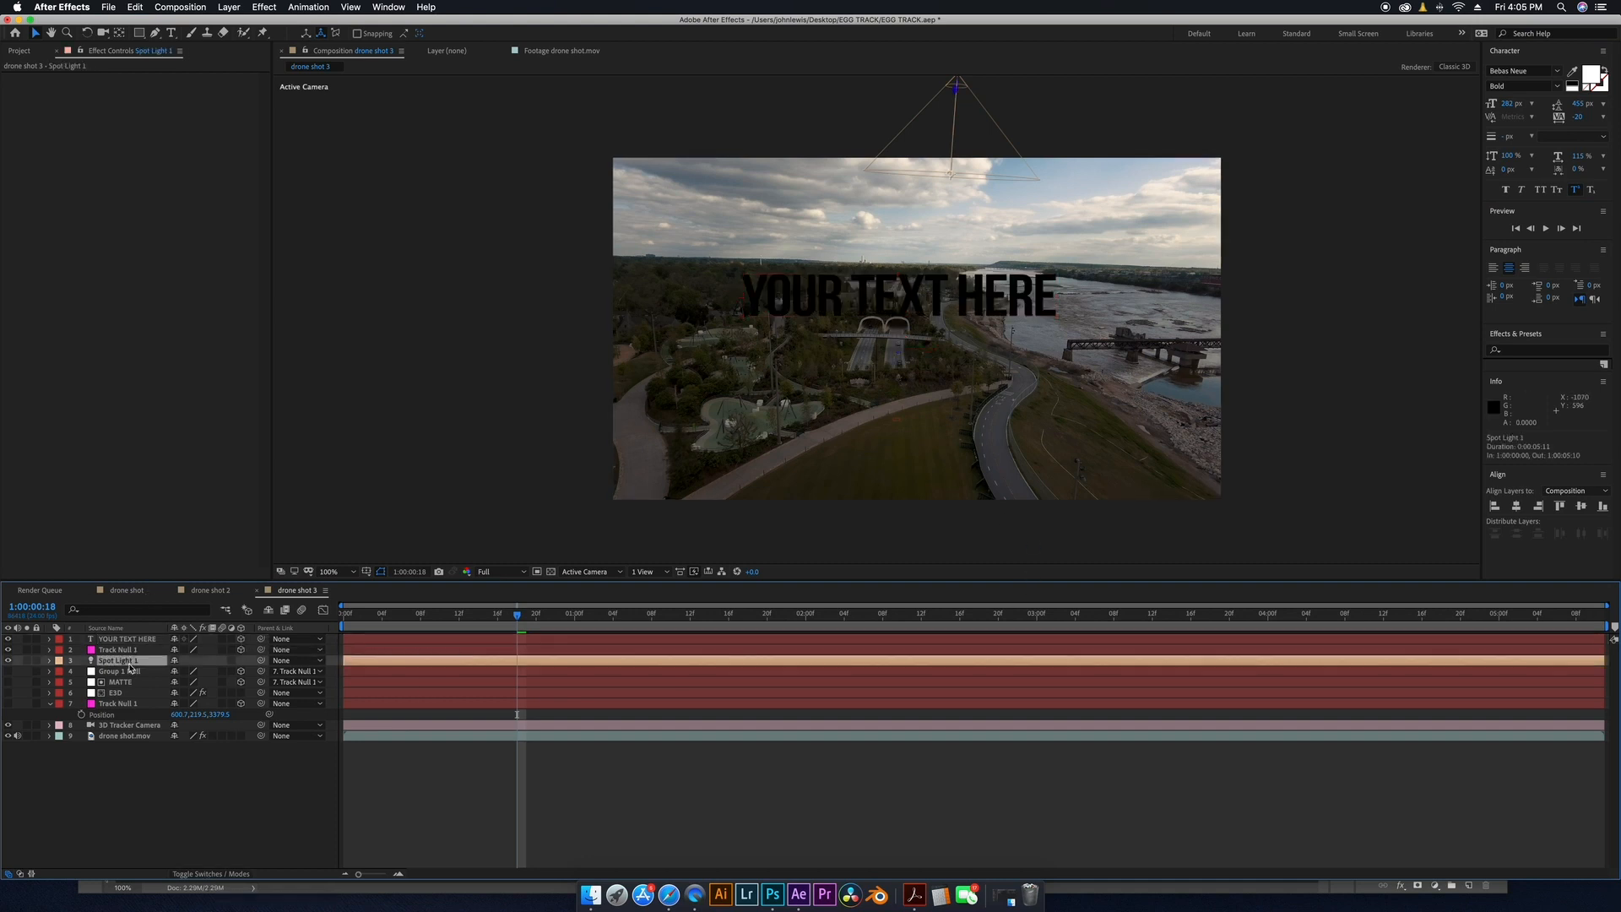
pyautogui.click(8, 660)
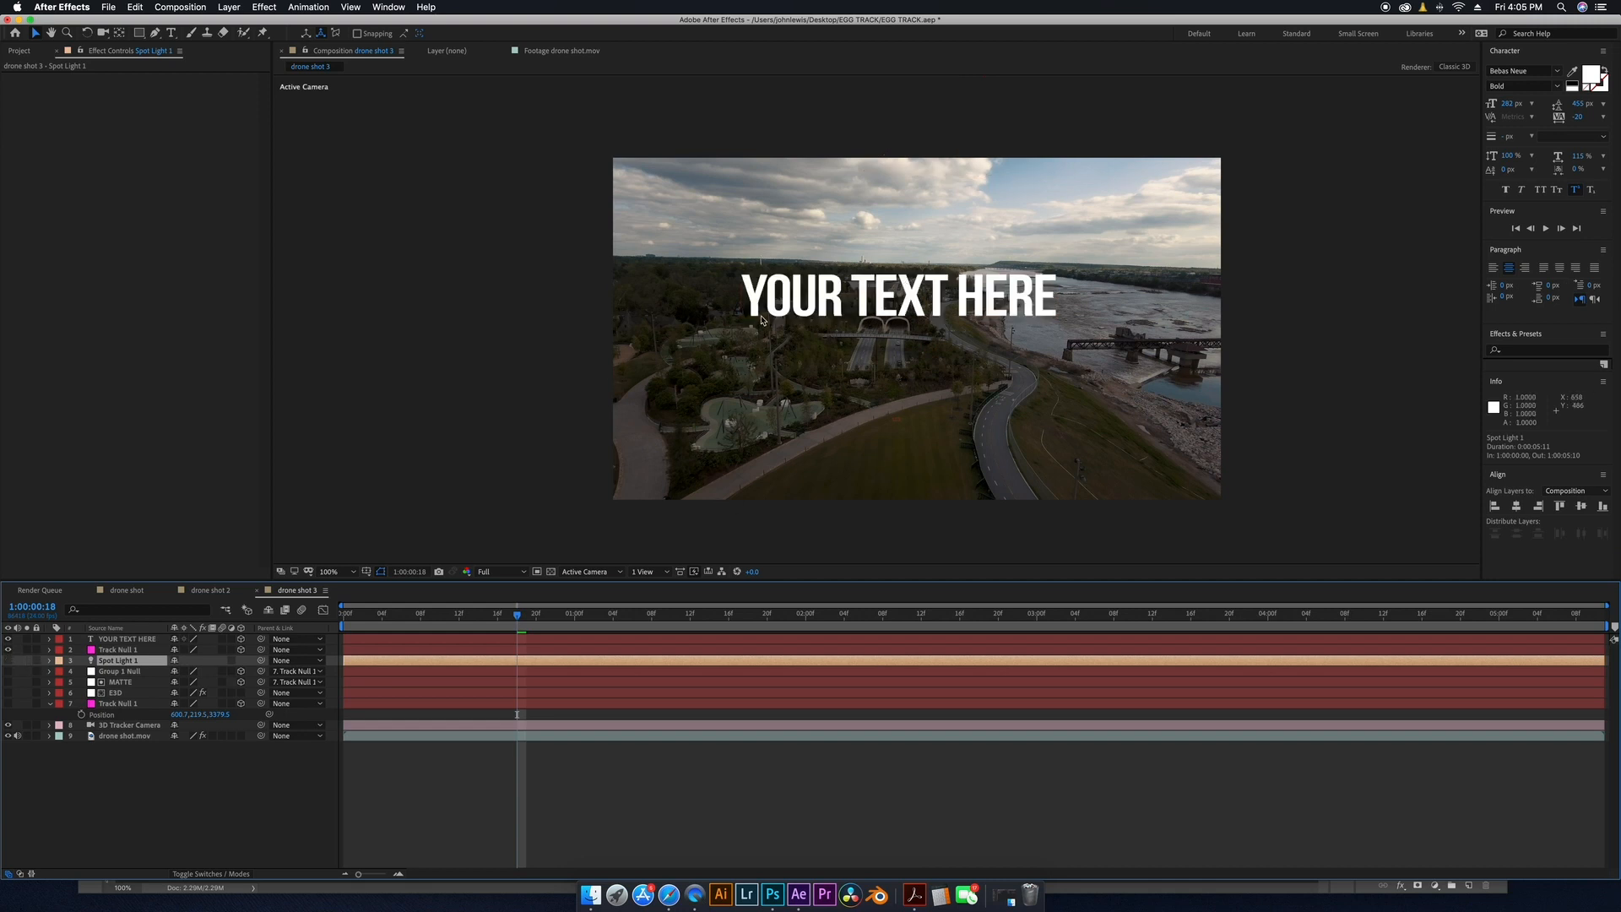
# Reveal the Position of the text layer and Track Null 1, and paste the null's position into the text layer's Position.
pyautogui.click(152, 641)
pyautogui.press('p')
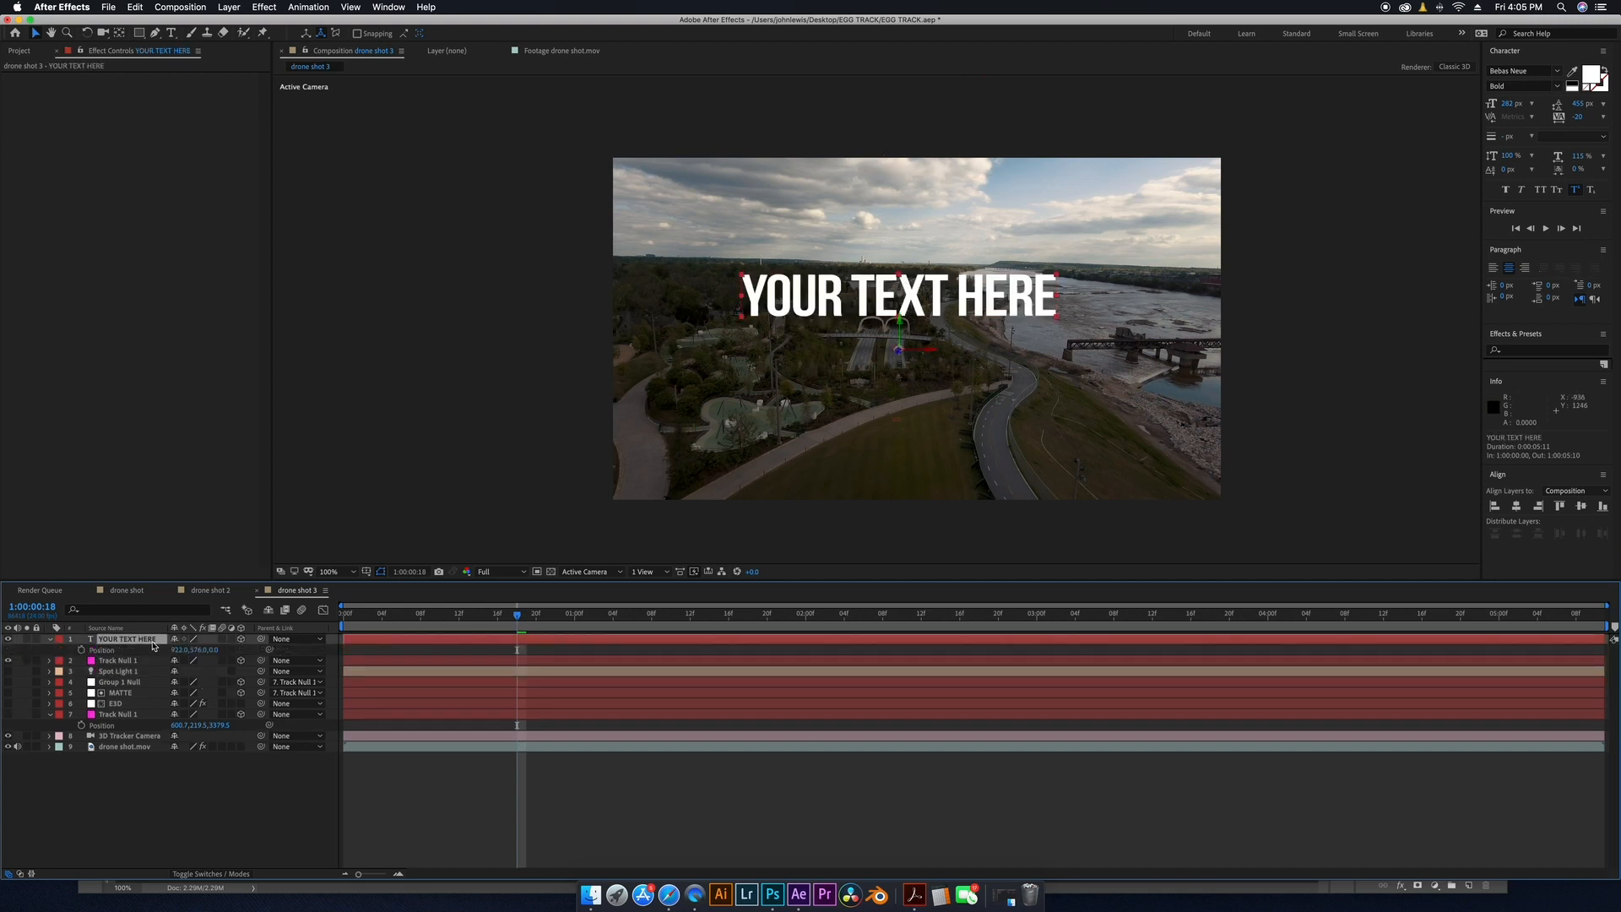
pyautogui.click(119, 661)
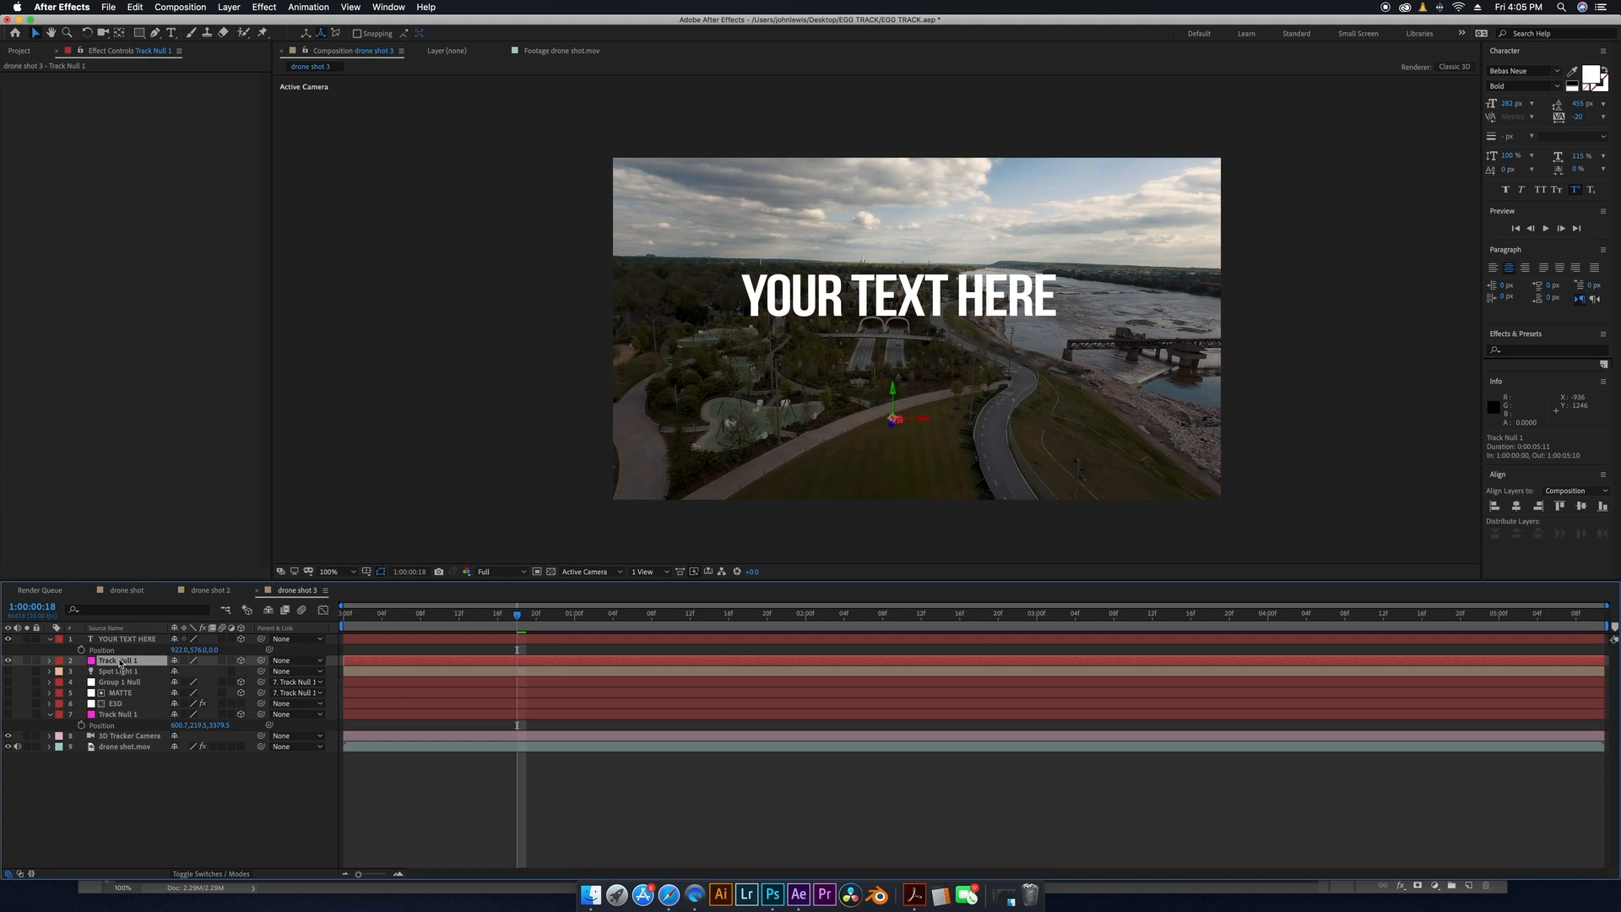
pyautogui.press('p')
pyautogui.click(101, 672)
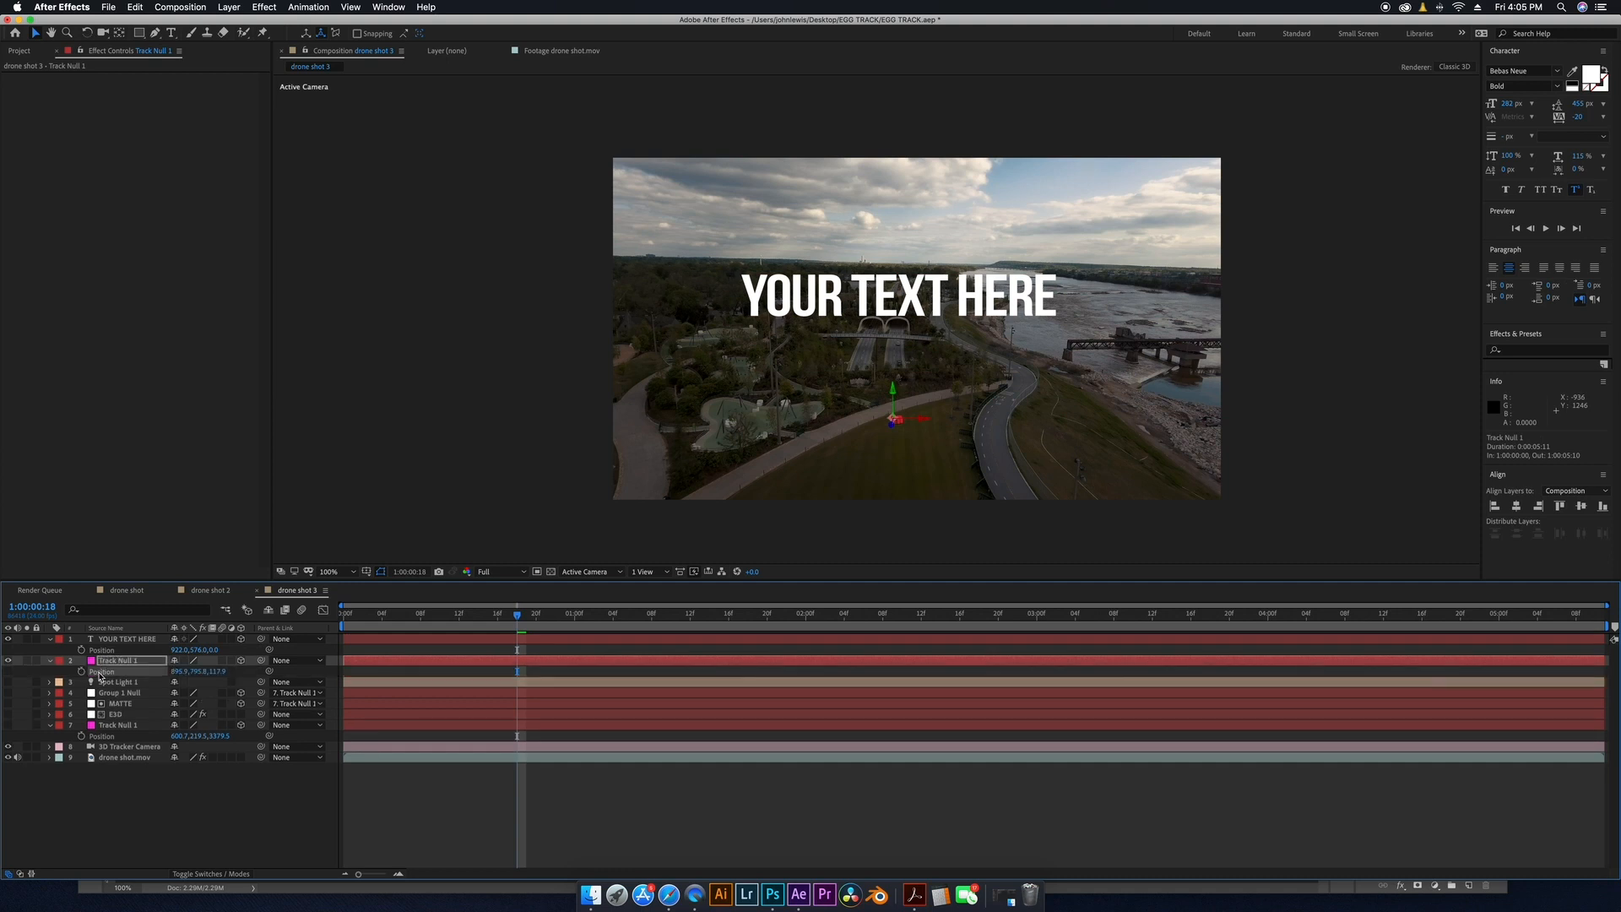
pyautogui.click(113, 651)
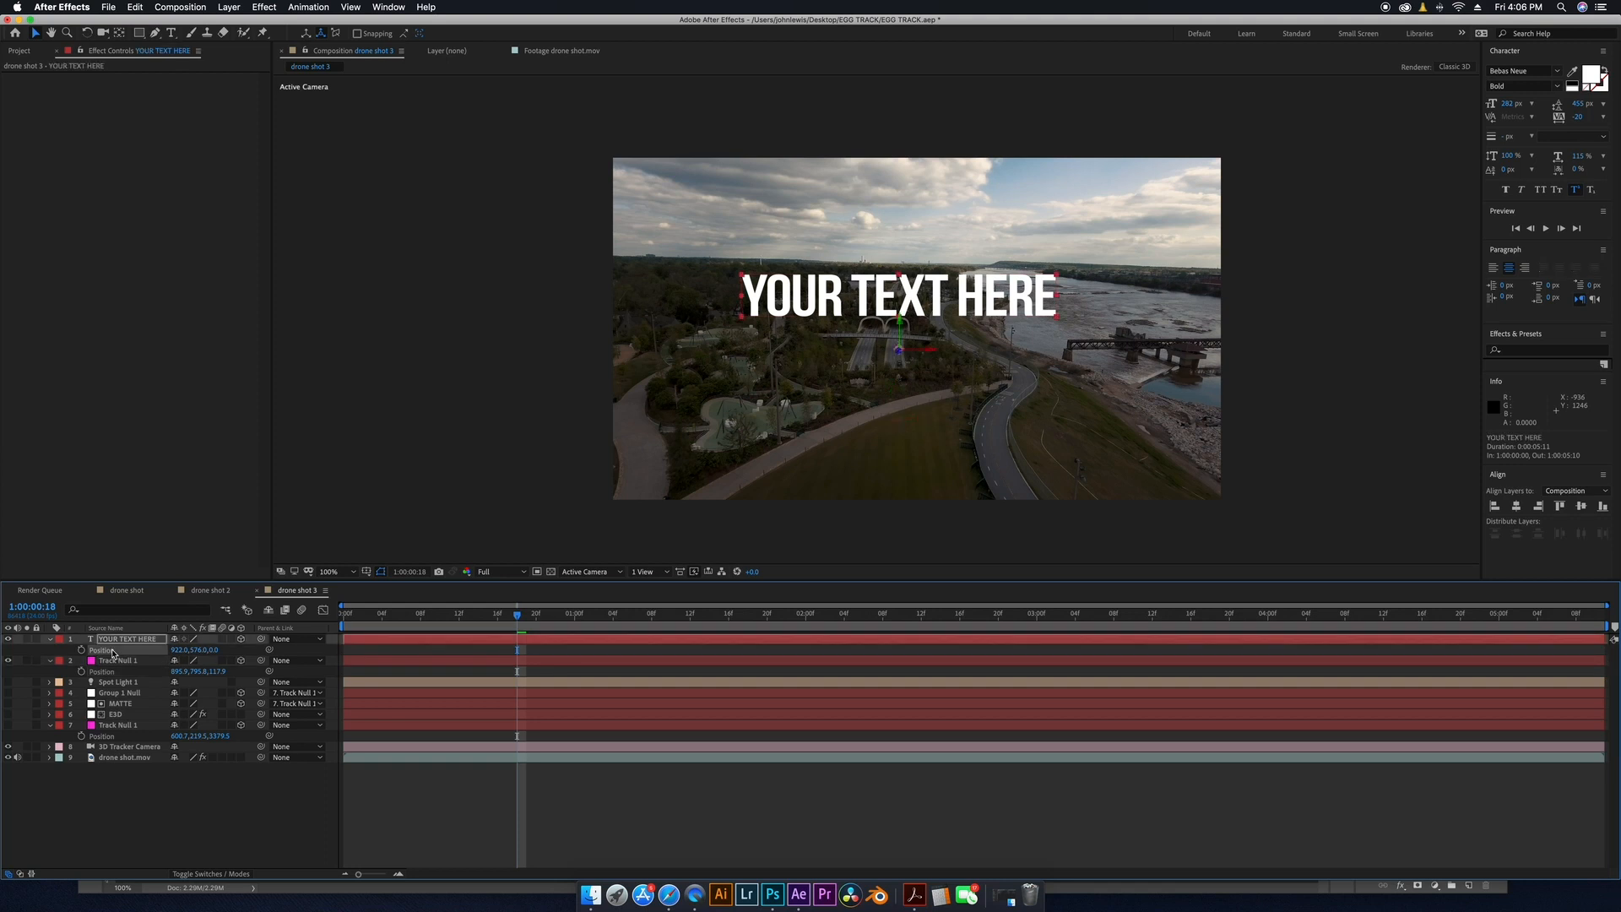
pyautogui.press('cmd+v')
# Play back the composition to check the text following the tracked ground.
pyautogui.press('space')
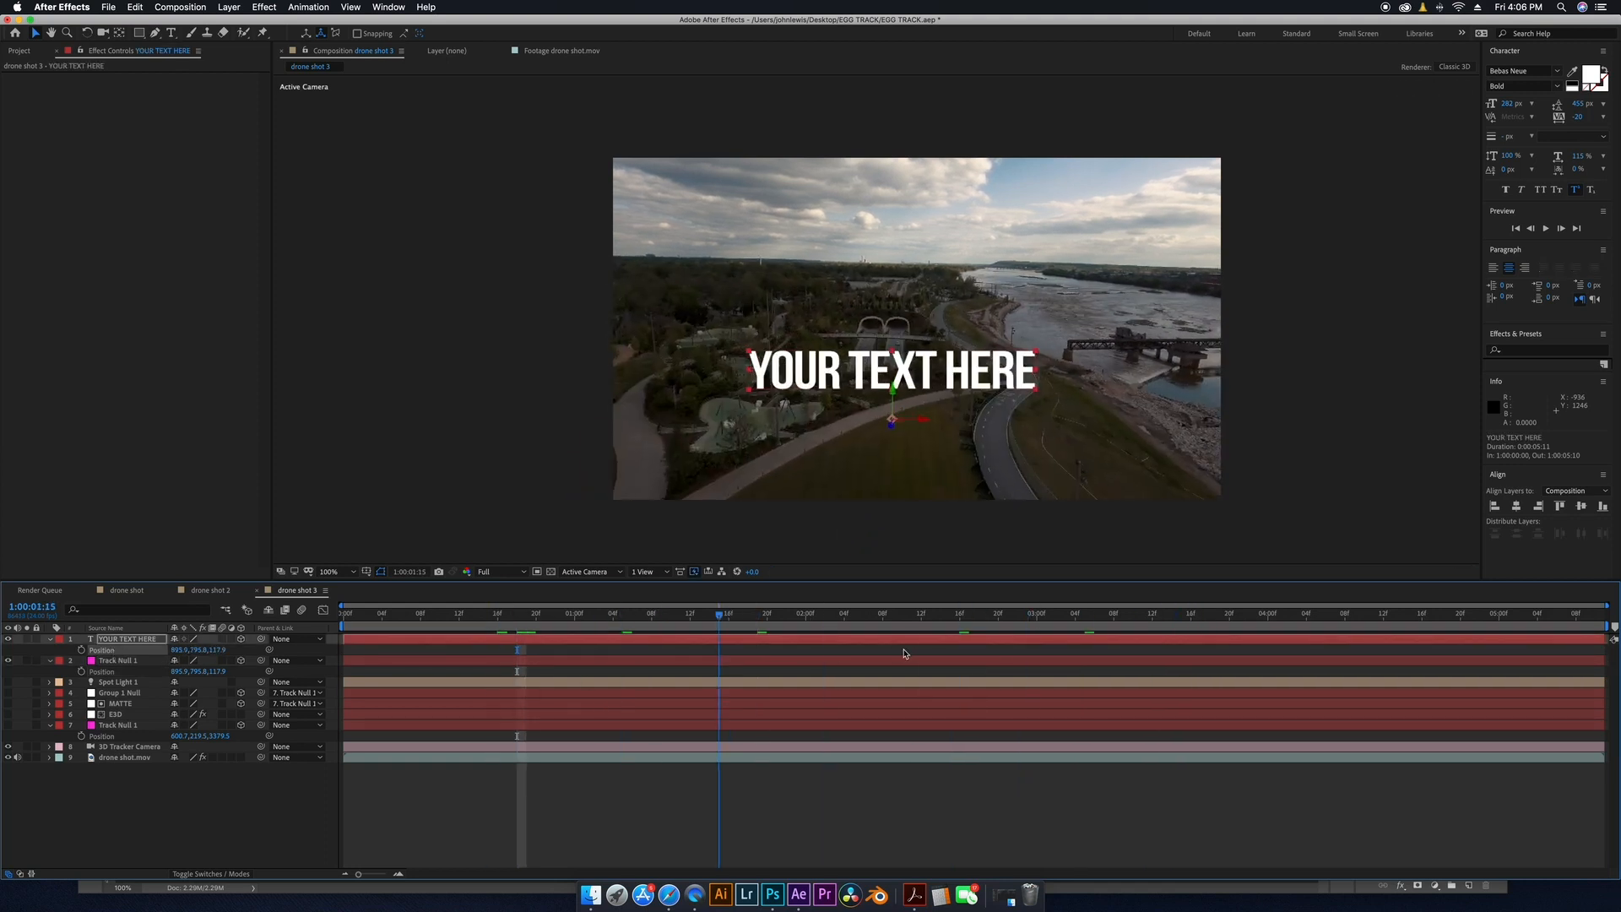
pyautogui.moveTo(1561, 630); pyautogui.dragTo(738, 663)
# Open the drone shot composition and scrub through its timeline.
pyautogui.click(128, 593)
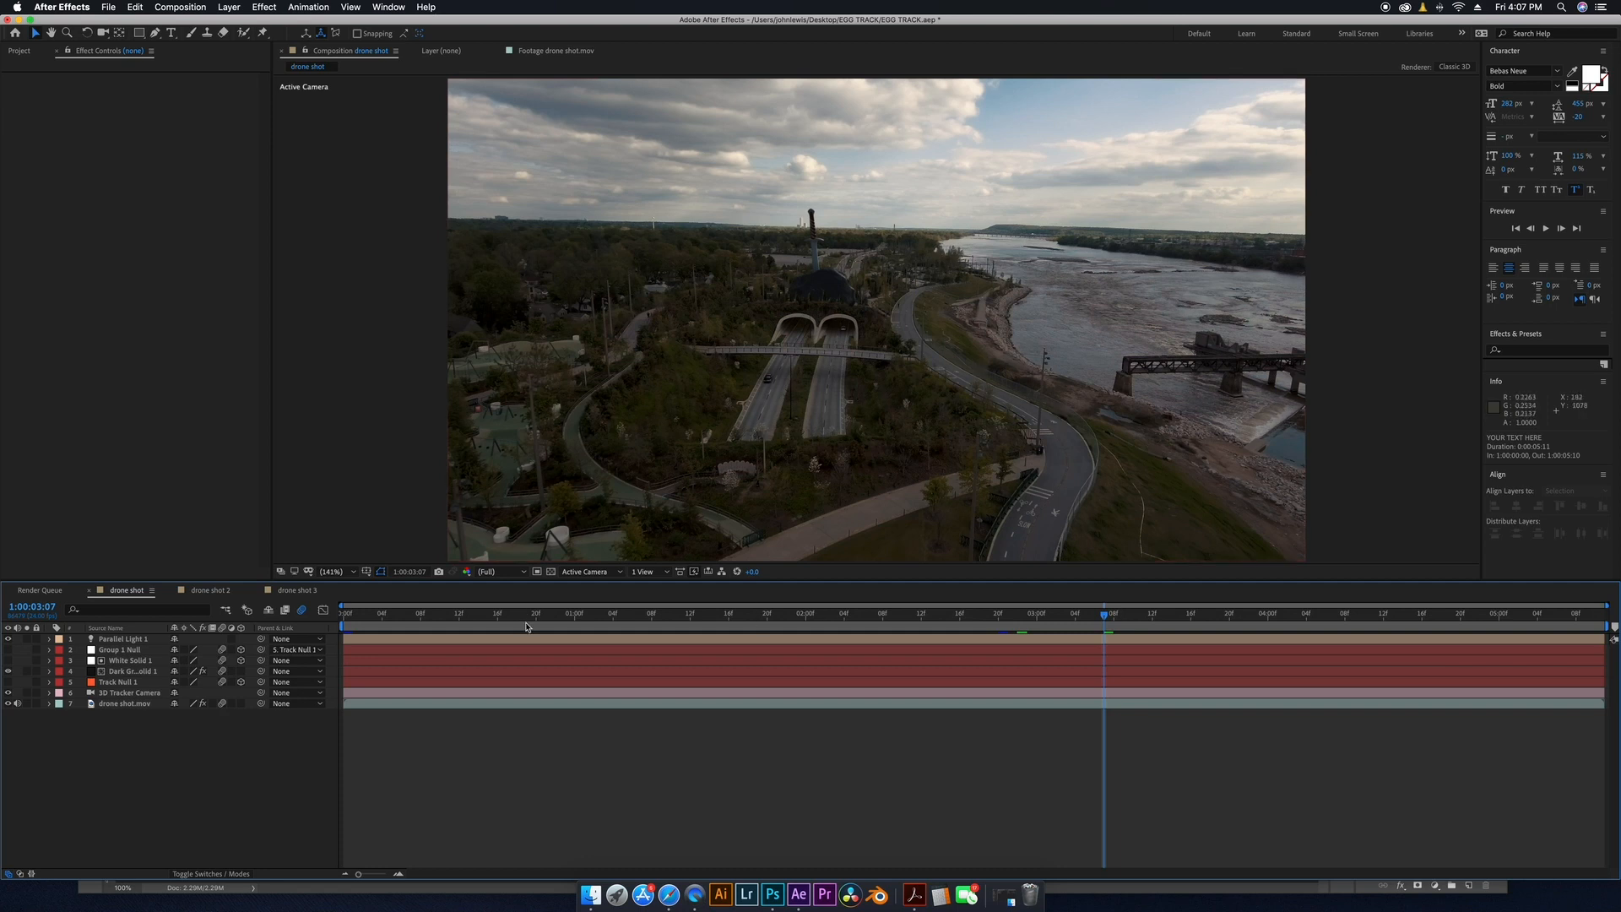
pyautogui.moveTo(789, 614); pyautogui.dragTo(1383, 615)
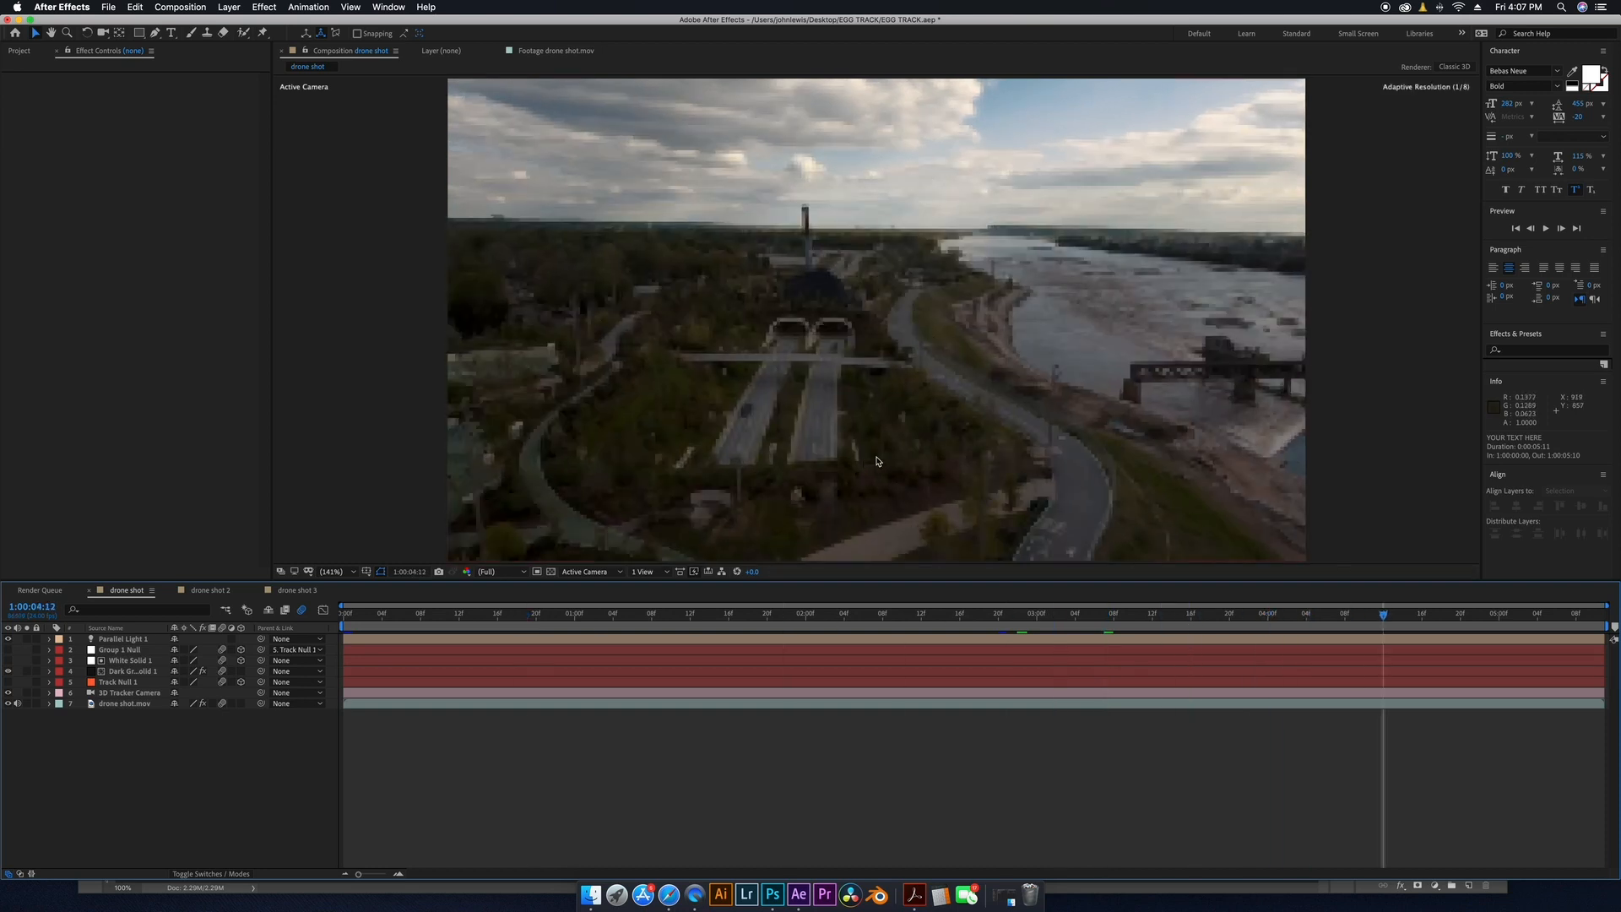